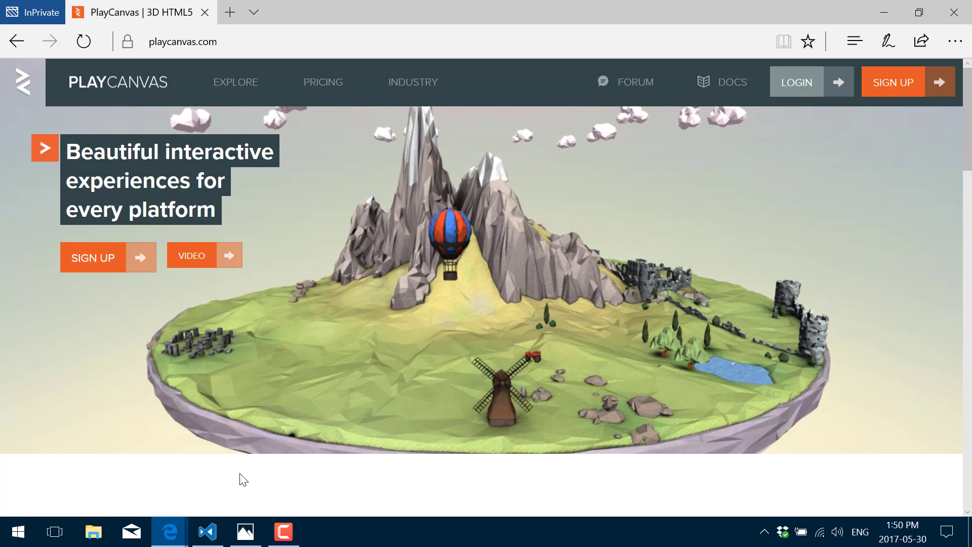
# Step: Review the PlayCanvas pricing plans, then close the private browsing window
pyautogui.click(316, 84)
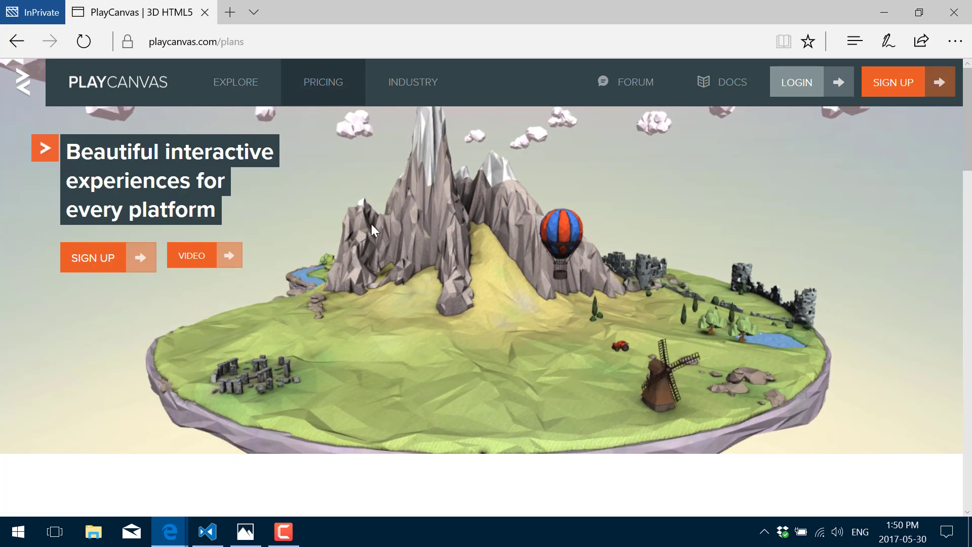
pyautogui.scroll(-1, 423, 315)
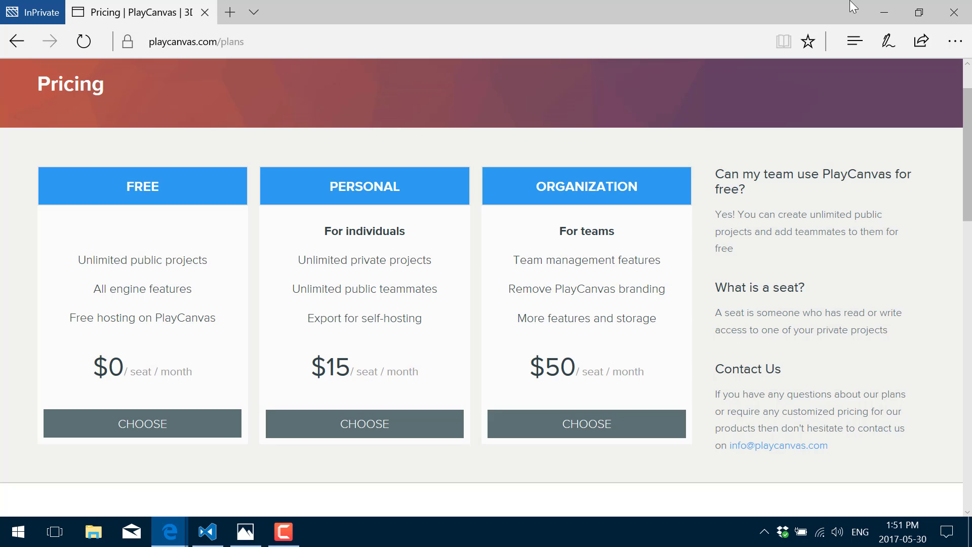
pyautogui.click(946, 11)
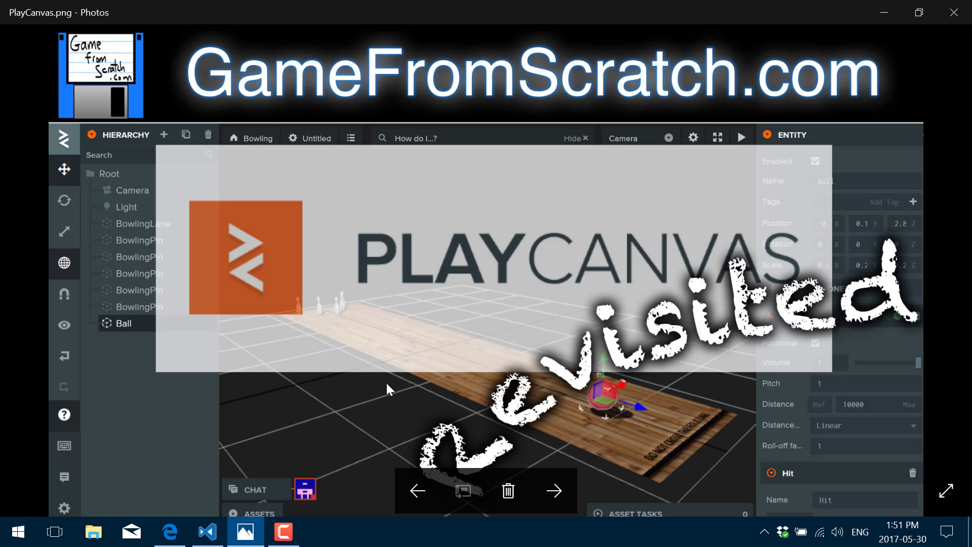
# Step: Switch to the other browser window, view the published Bowling game, and close its page
pyautogui.click(167, 533)
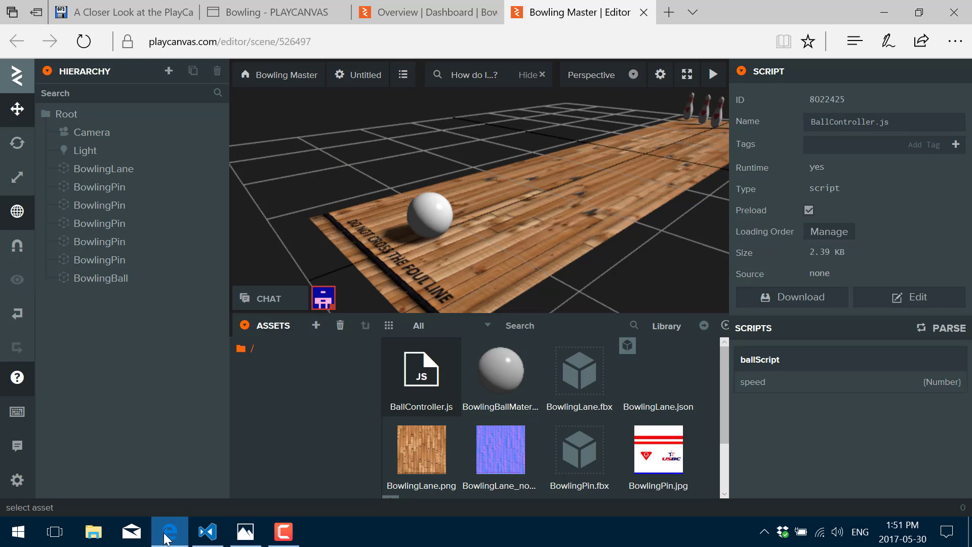
pyautogui.click(266, 16)
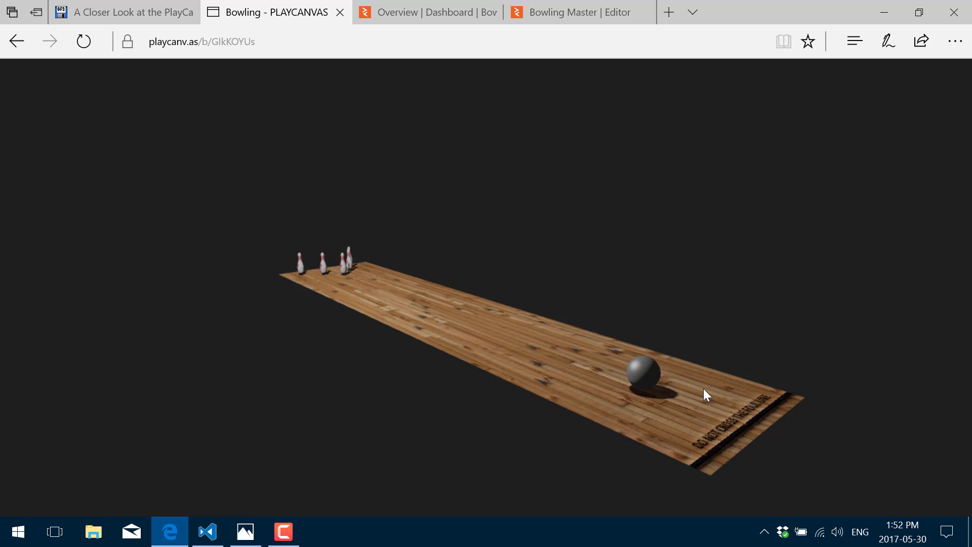
pyautogui.click(340, 12)
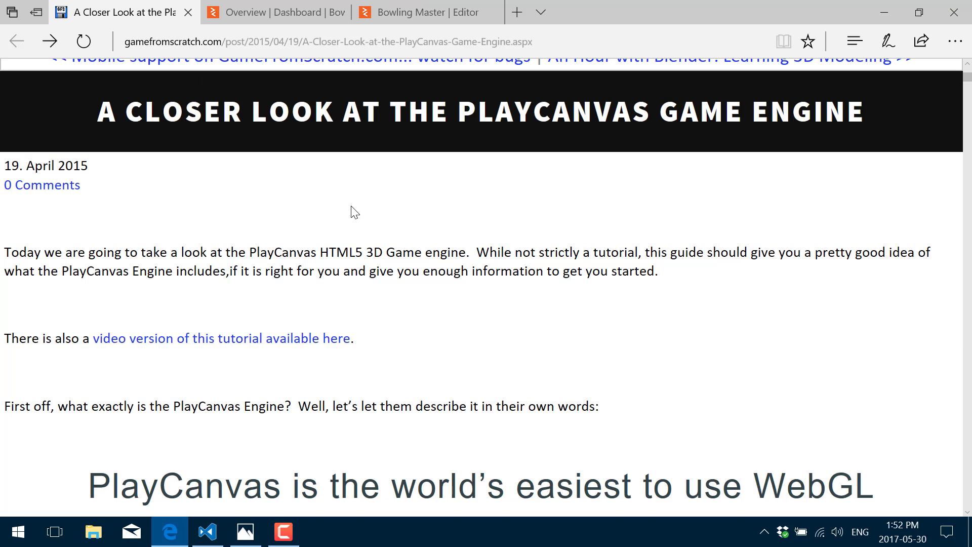
# Step: Show the heading and address of the GameFromScratch article on the PlayCanvas engine, then close that page
pyautogui.scroll(3, 355, 212)
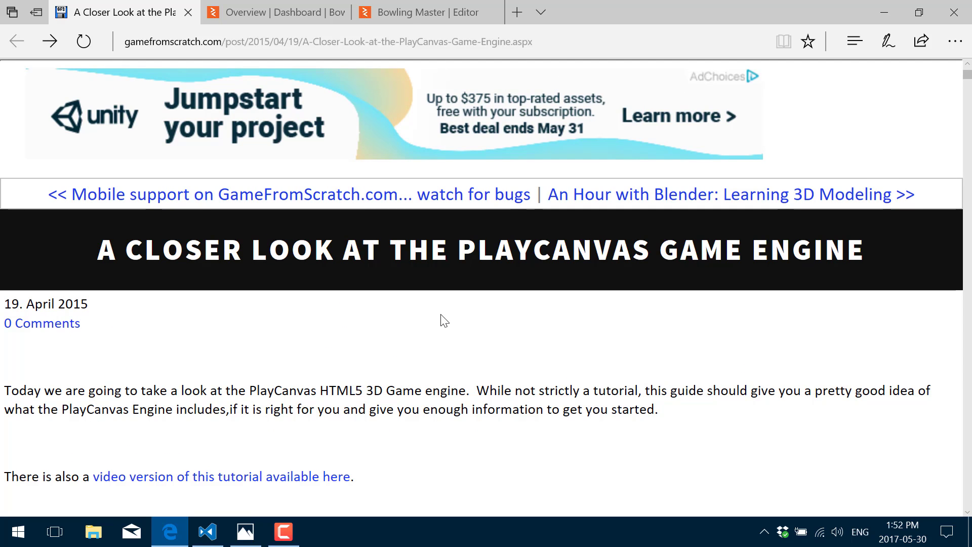
pyautogui.click(249, 36)
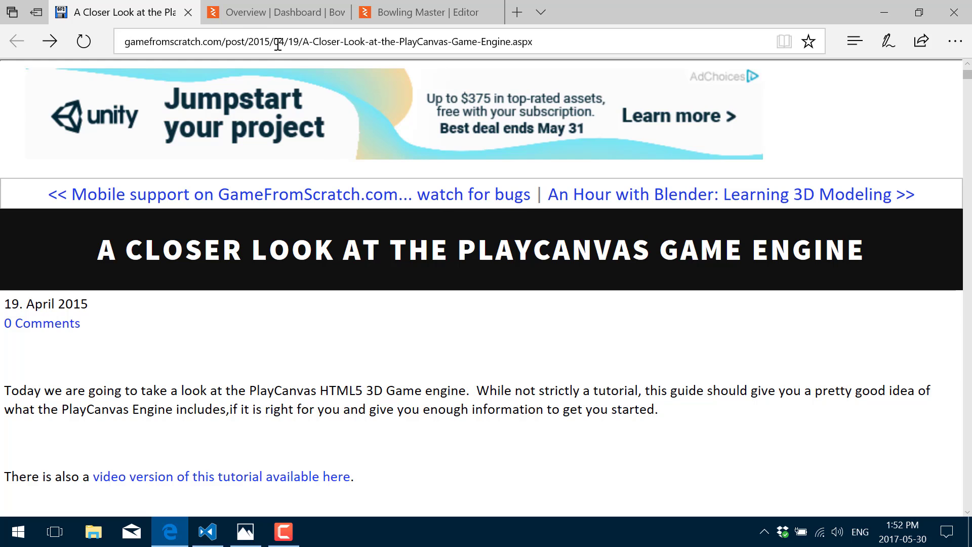
pyautogui.click(293, 60)
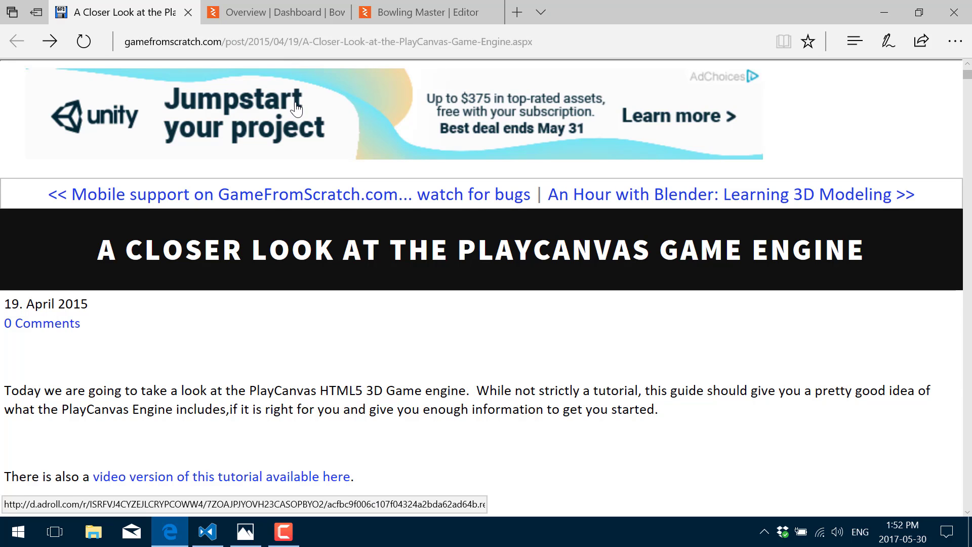
pyautogui.click(188, 13)
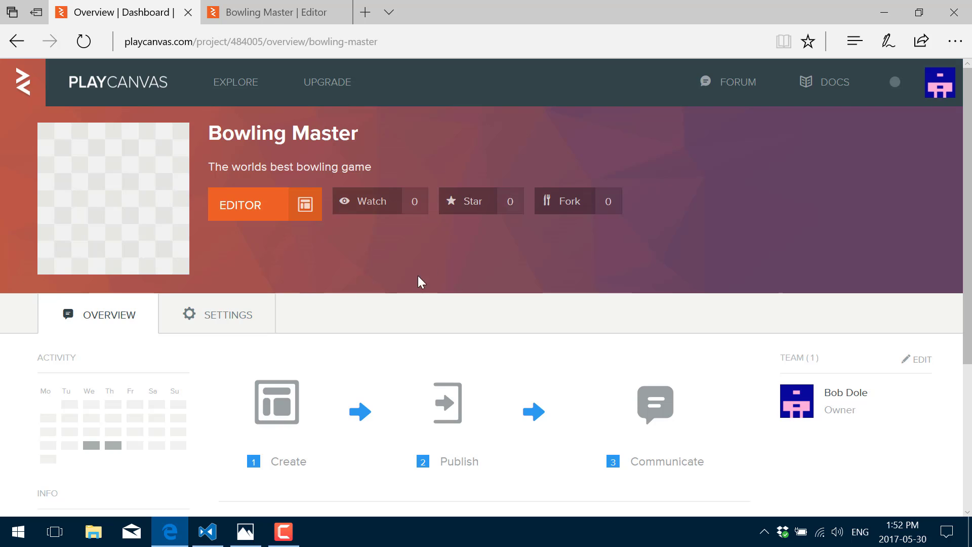
# Step: Go from the Bowling Master project overview to the playcanvas.com home page
pyautogui.scroll(-1, 412, 287)
pyautogui.scroll(1, 228, 238)
pyautogui.click(202, 42)
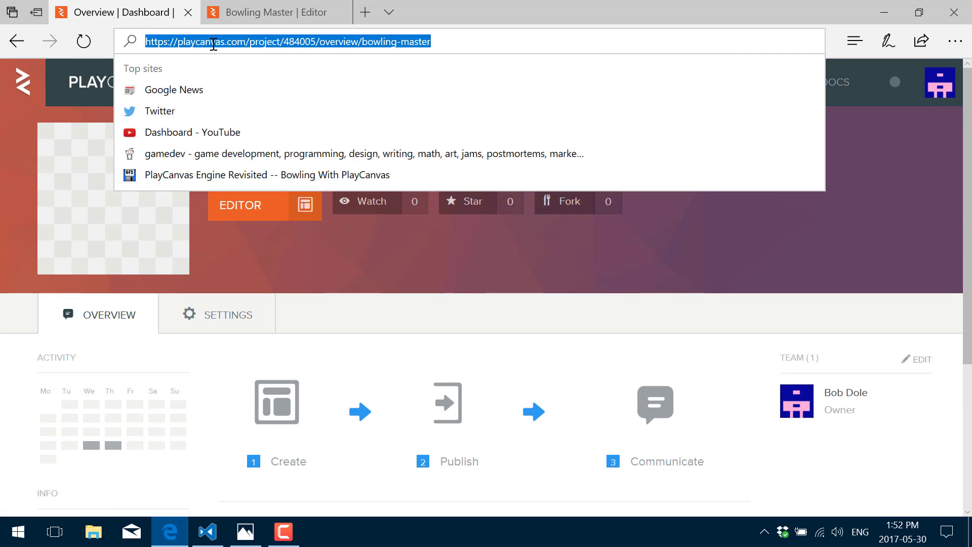
pyautogui.click(213, 42)
pyautogui.moveTo(247, 41); pyautogui.dragTo(638, 37)
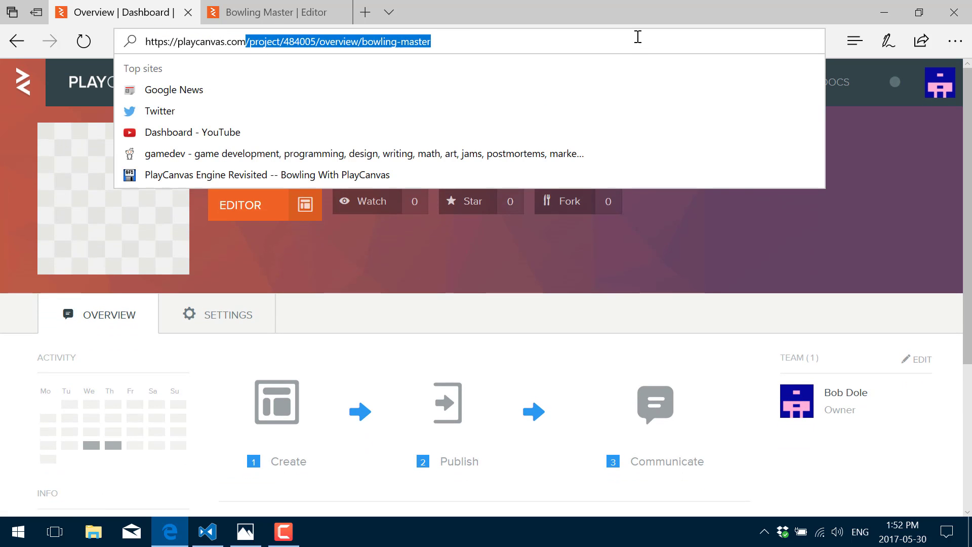
pyautogui.press('BackSpace')
pyautogui.press('Return')
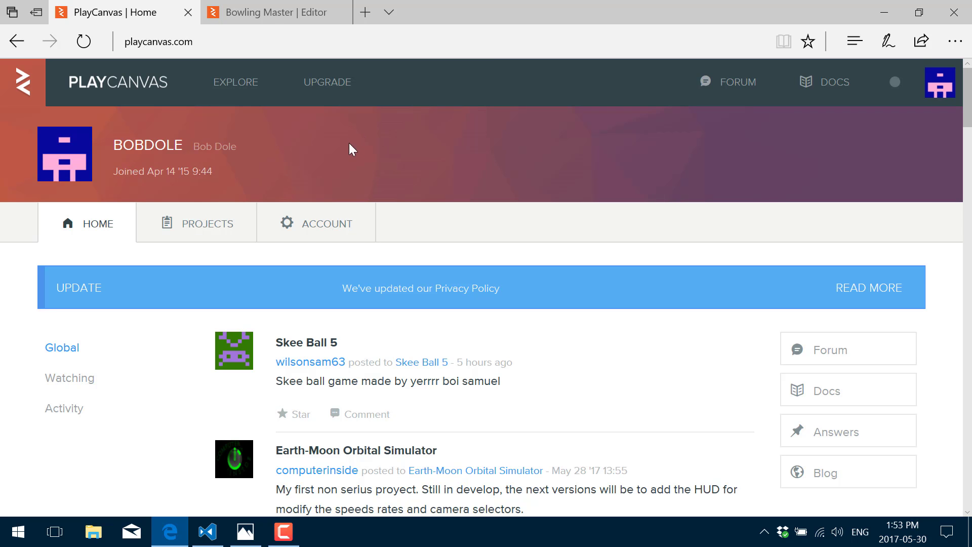
# Step: Start a new blank project from the account's projects and name it Bowling Master YouTube
pyautogui.click(217, 223)
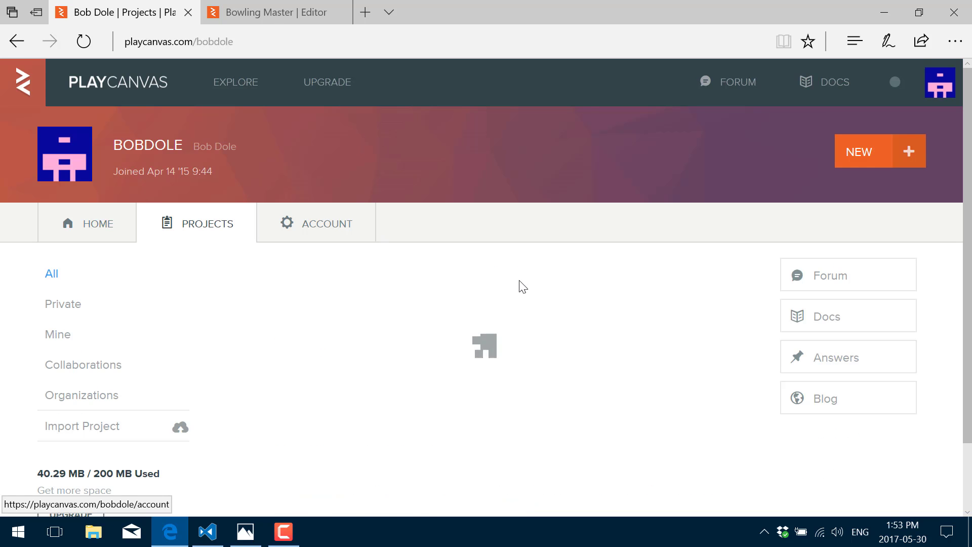
pyautogui.click(855, 153)
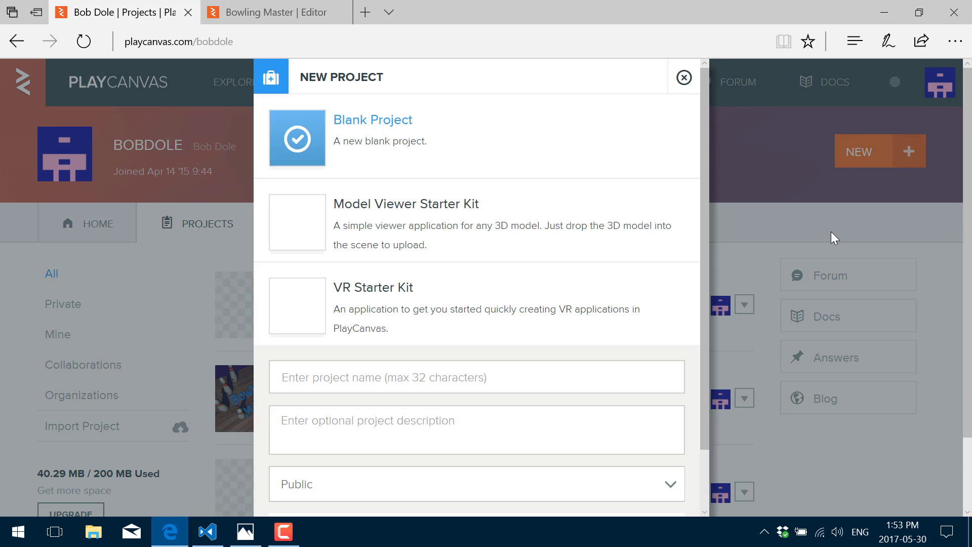
pyautogui.click(410, 372)
pyautogui.write('Bowli')
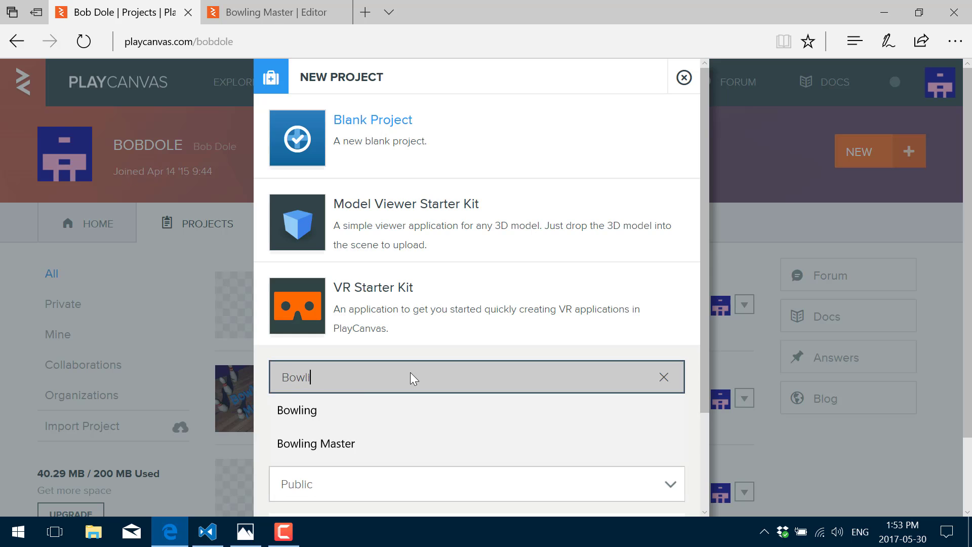
pyautogui.write('ng Master YouTube')
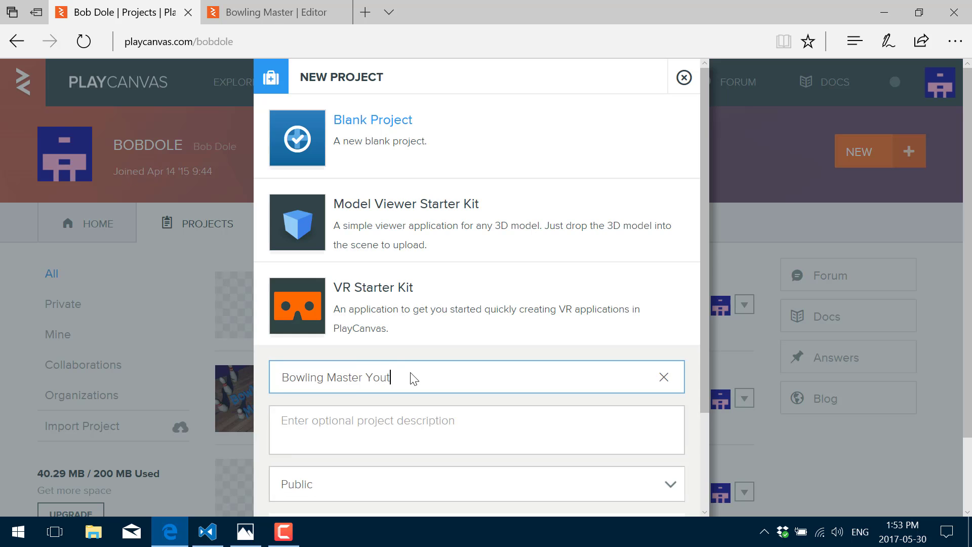
pyautogui.press('Tab')
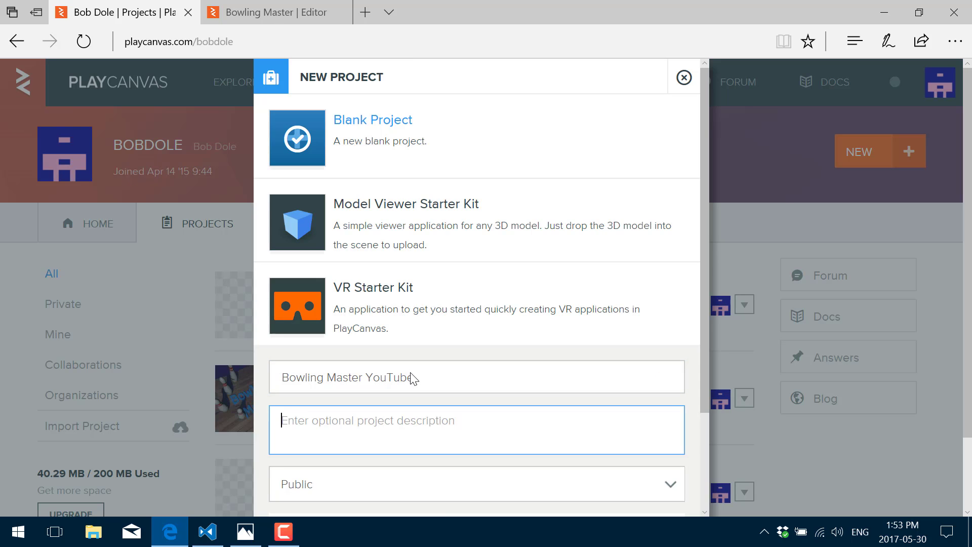
# Step: Enter The Worlds Greatest Bowling Game as the project description
pyautogui.write('The Worlds Greatest Bwol')
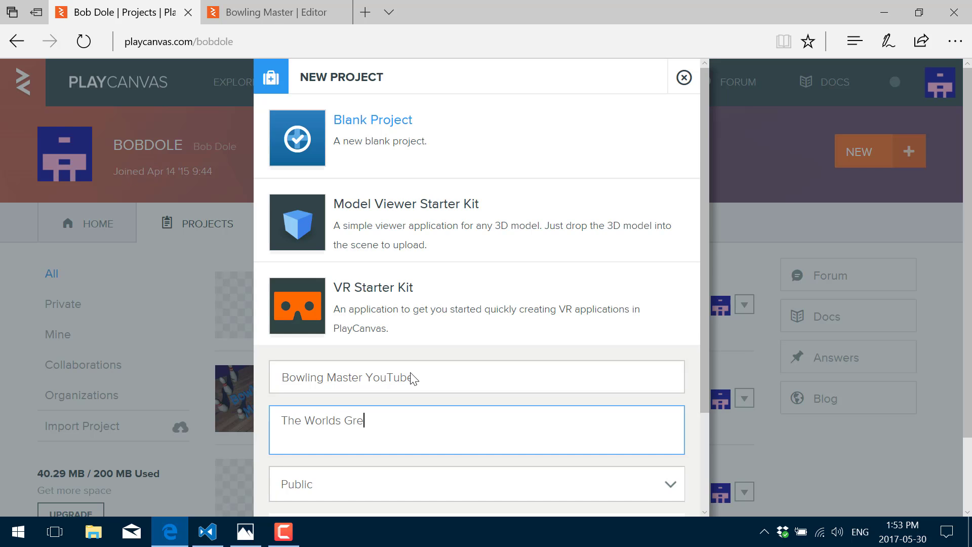
pyautogui.press('BackSpace')
pyautogui.press('BackSpace')
pyautogui.press('BackSpace')
pyautogui.write('owling Game')
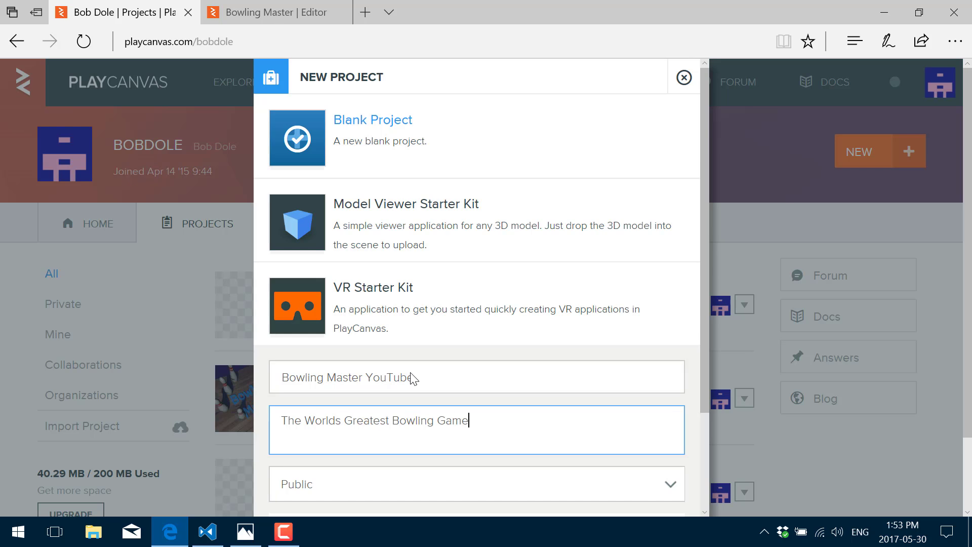
# Step: Keep the project's access set to Public and create the project
pyautogui.scroll(-3, 704, 364)
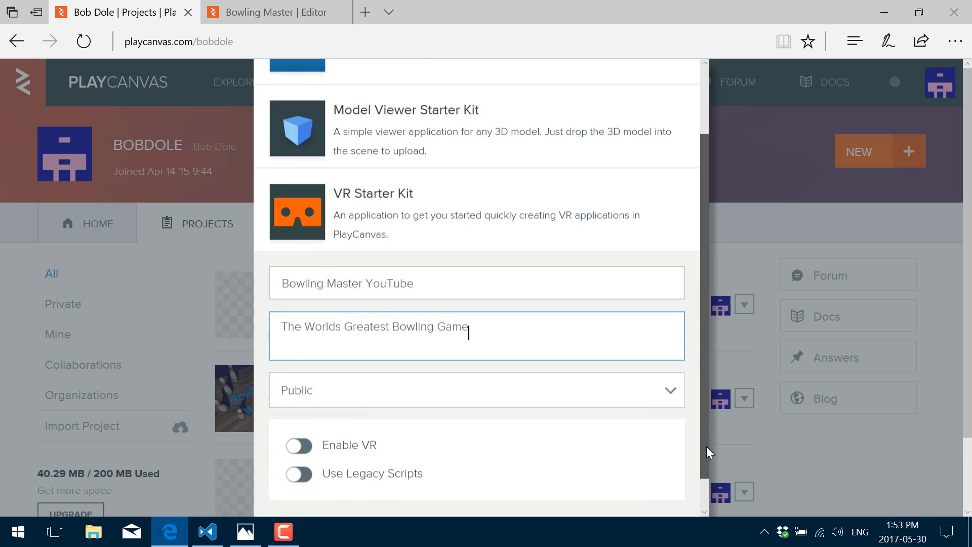
pyautogui.click(670, 363)
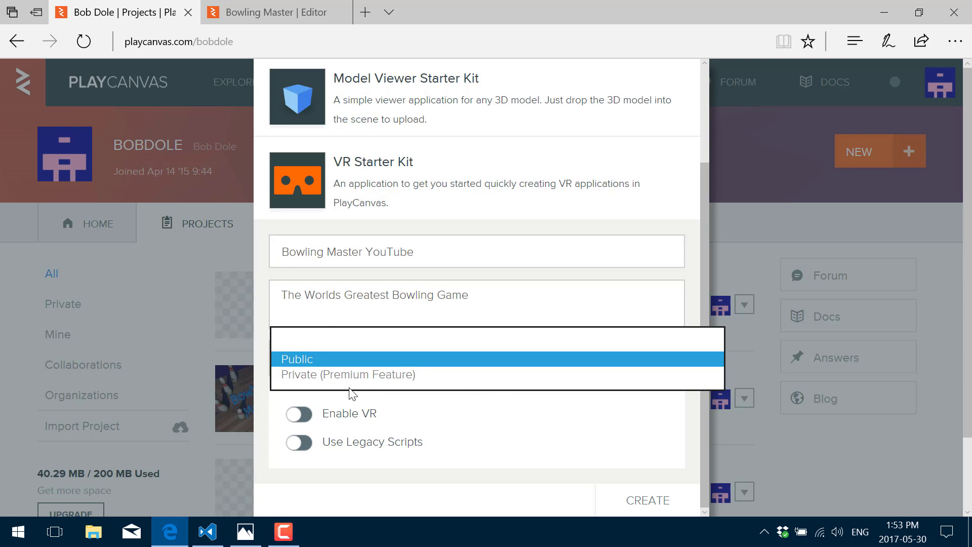
pyautogui.click(313, 357)
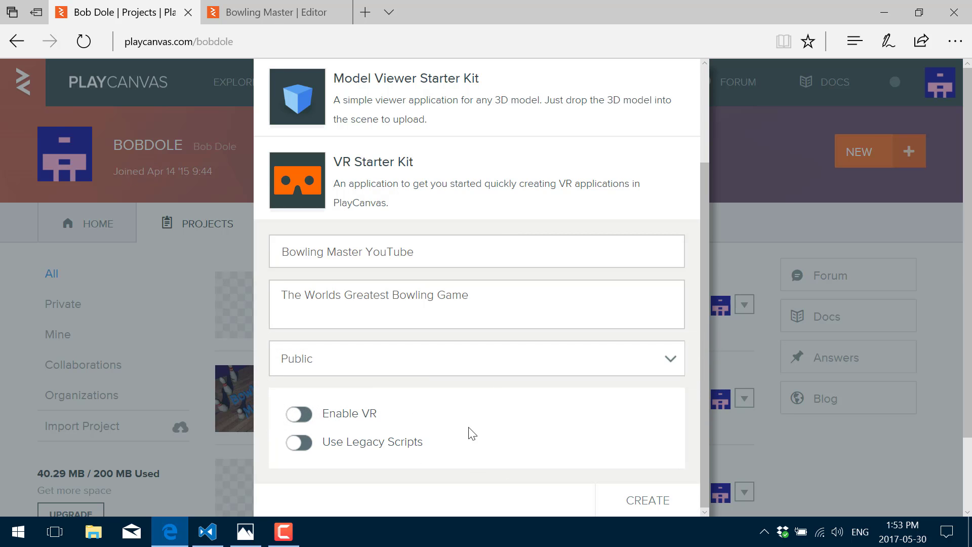
pyautogui.click(657, 503)
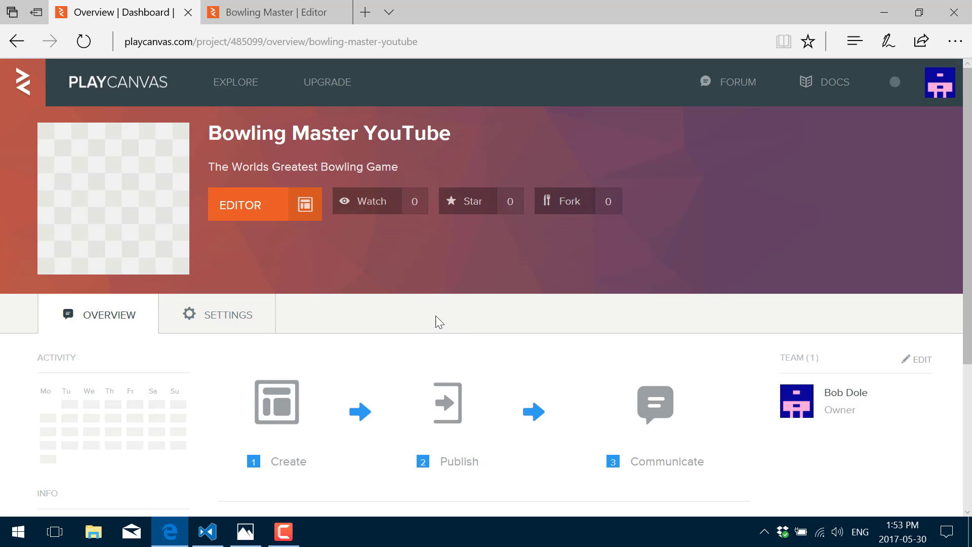
# Step: Open the new project's settings and examine the artwork, privacy, 3D physics, resolution and team options
pyautogui.scroll(-3, 303, 287)
pyautogui.click(216, 182)
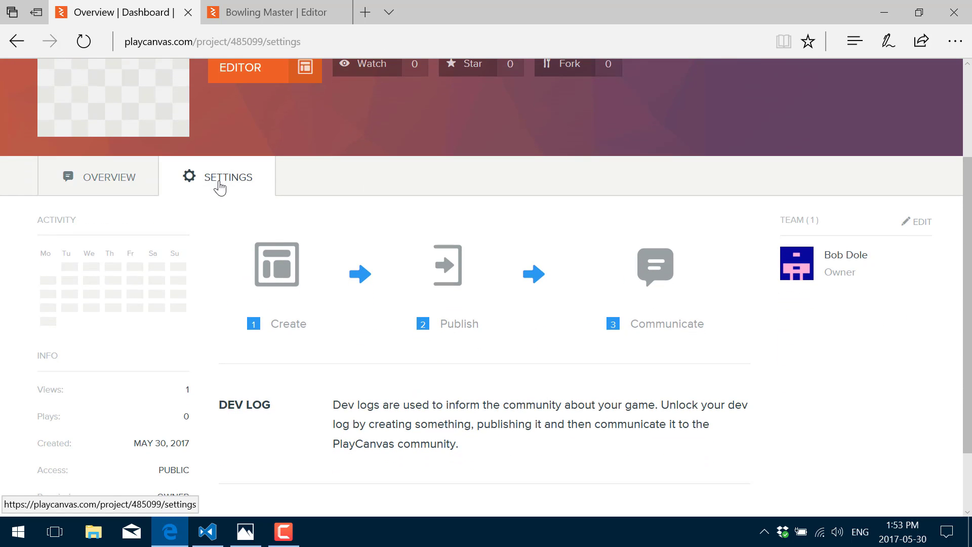
pyautogui.scroll(-6, 359, 323)
pyautogui.scroll(3, 358, 322)
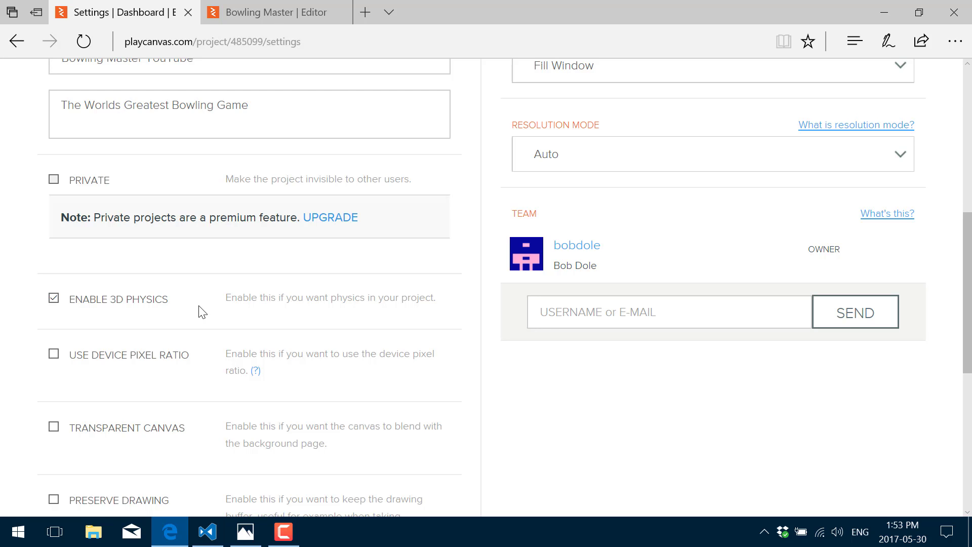
pyautogui.scroll(5, 200, 311)
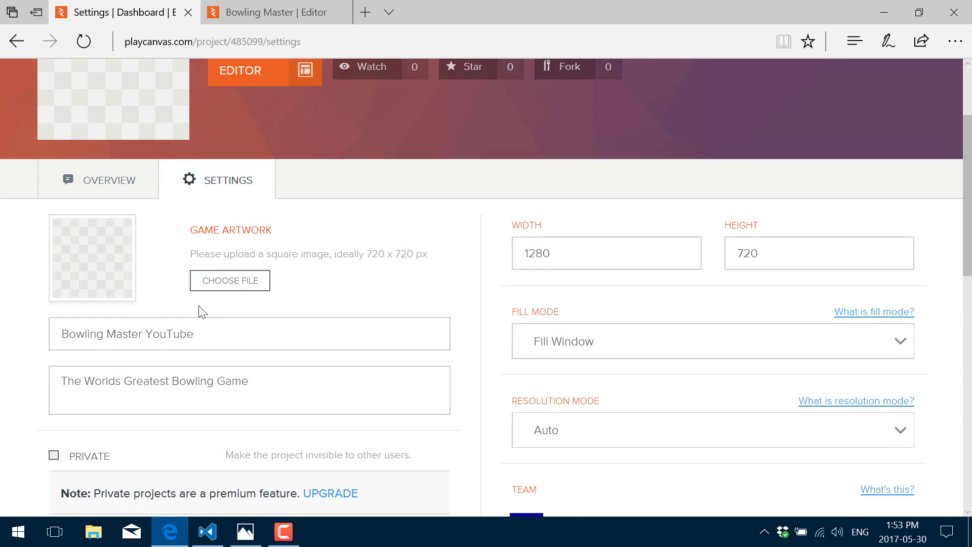
pyautogui.scroll(-2, 200, 311)
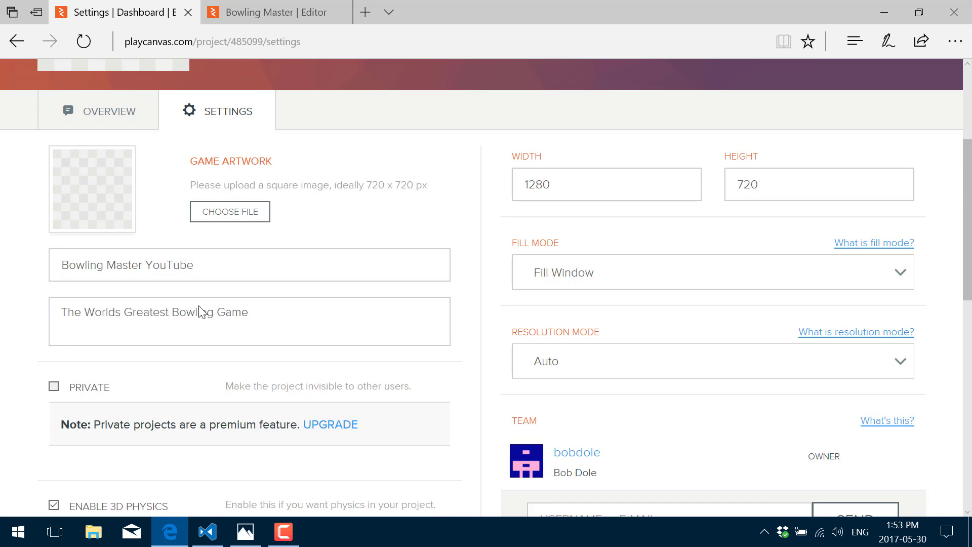
# Step: Upload Titlescreen.png from the Dropbox folder Patreon > Game Kits > Bowling > Title as the game artwork
pyautogui.click(216, 216)
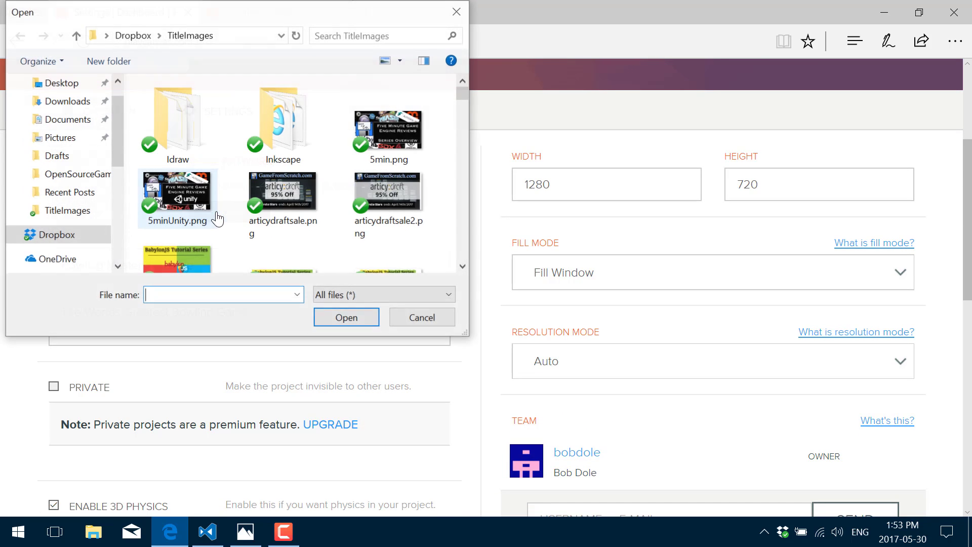
pyautogui.click(117, 193)
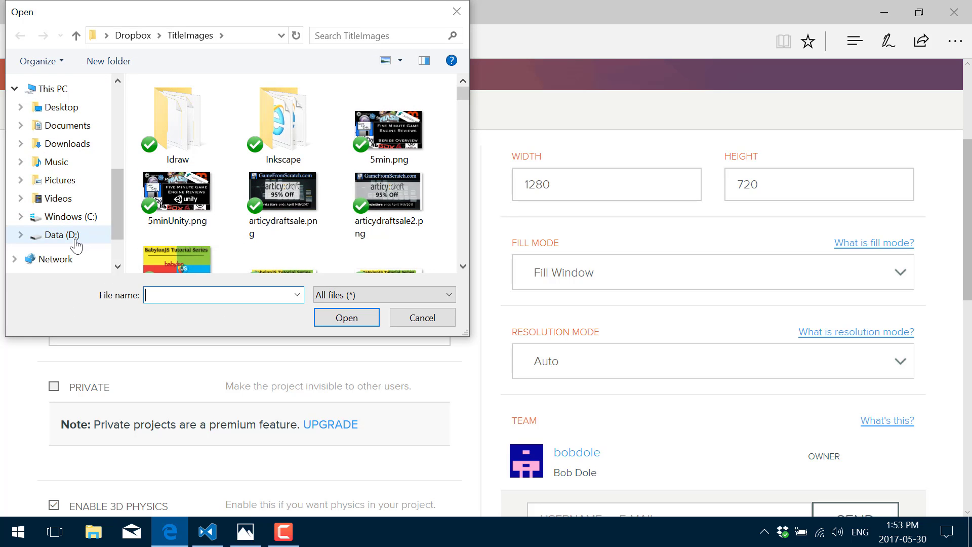
pyautogui.scroll(-1, 59, 240)
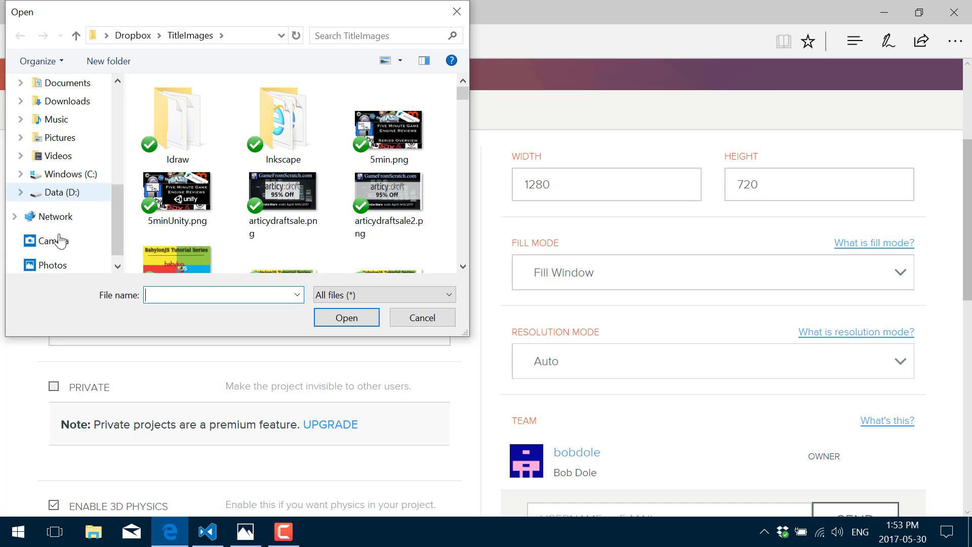
pyautogui.scroll(2, 60, 223)
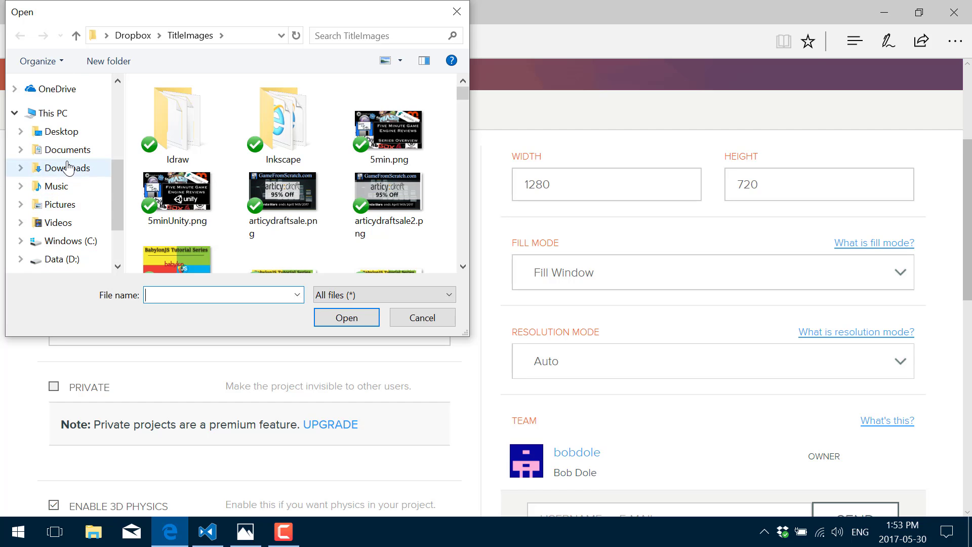
pyautogui.scroll(1, 69, 165)
pyautogui.click(50, 126)
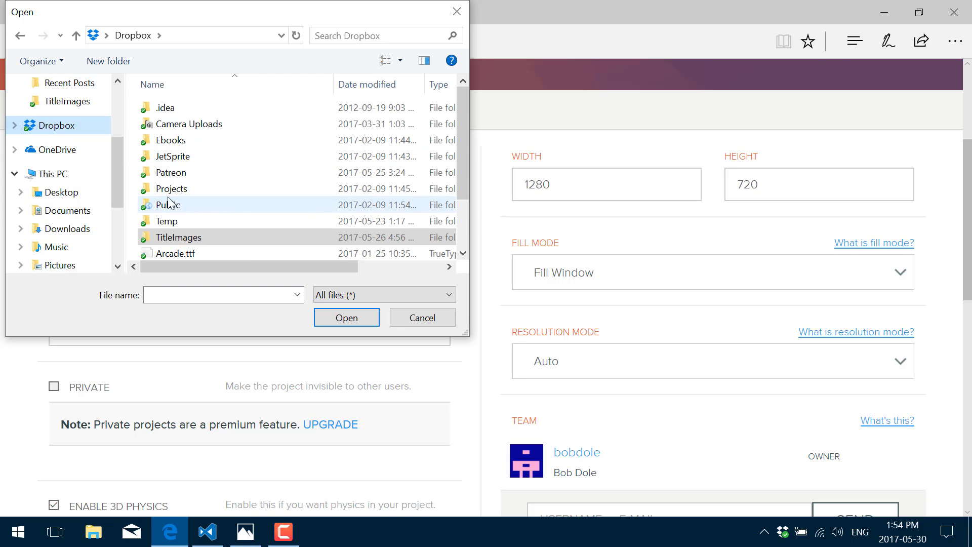
pyautogui.doubleClick(172, 173)
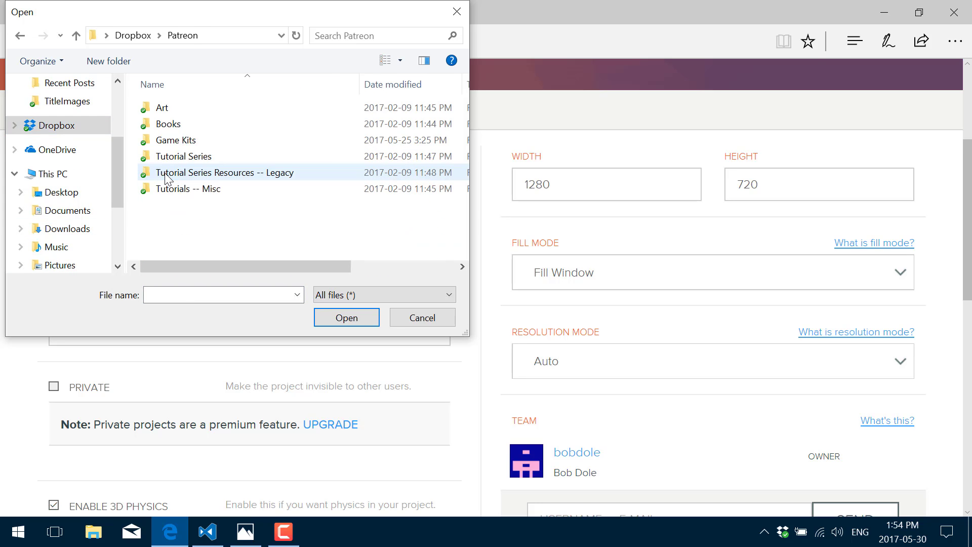
pyautogui.doubleClick(184, 141)
pyautogui.doubleClick(174, 108)
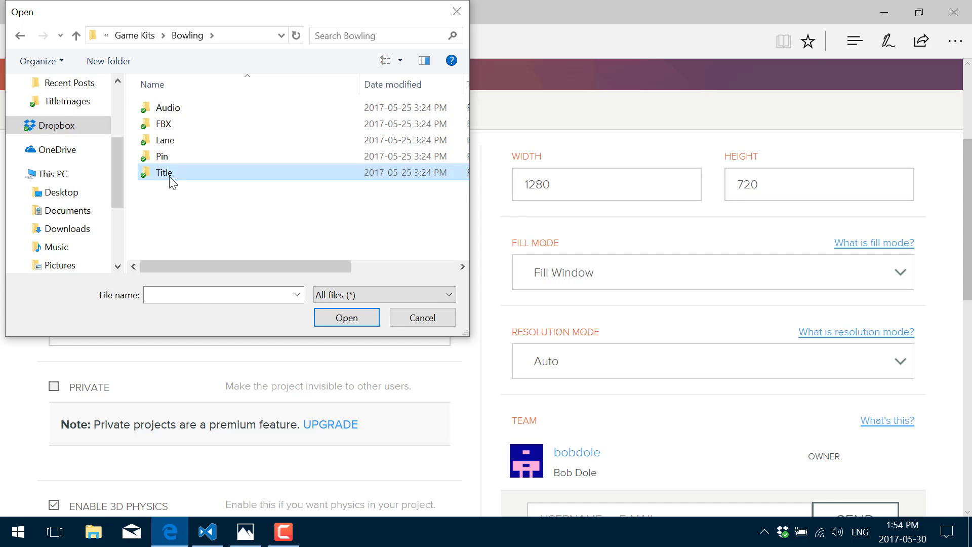
pyautogui.doubleClick(167, 173)
pyautogui.doubleClick(175, 139)
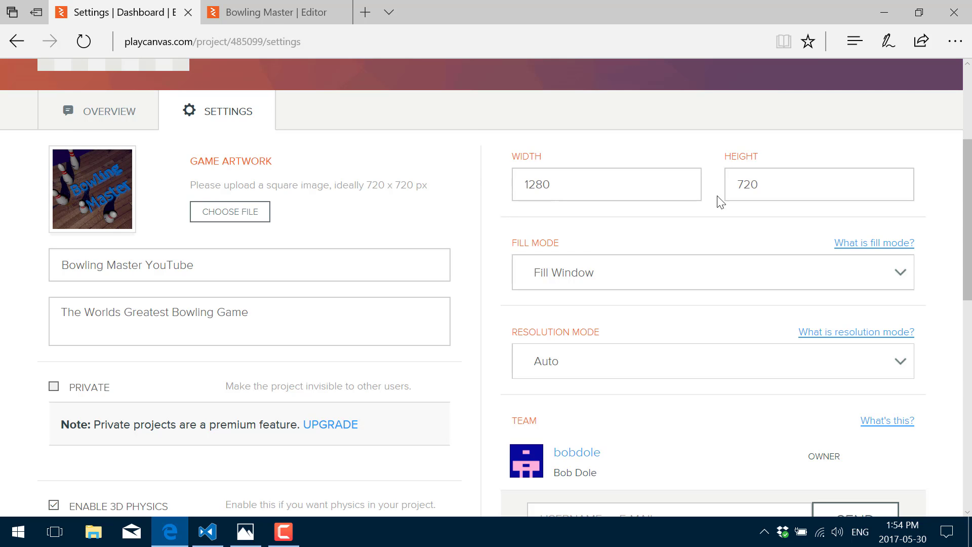
# Step: Examine the available fill modes and resolution modes, keeping Fill Window and Auto, and review the rendering options
pyautogui.click(688, 272)
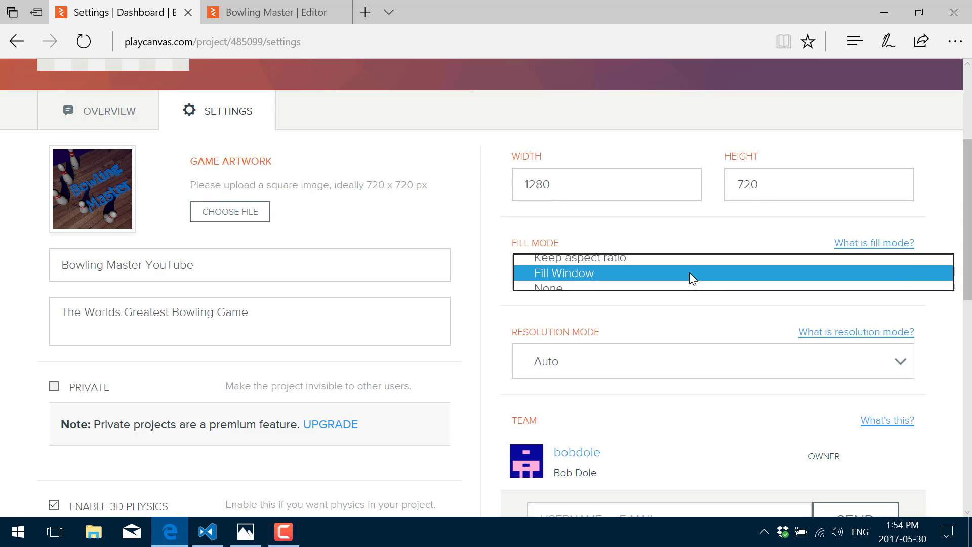
pyautogui.click(622, 271)
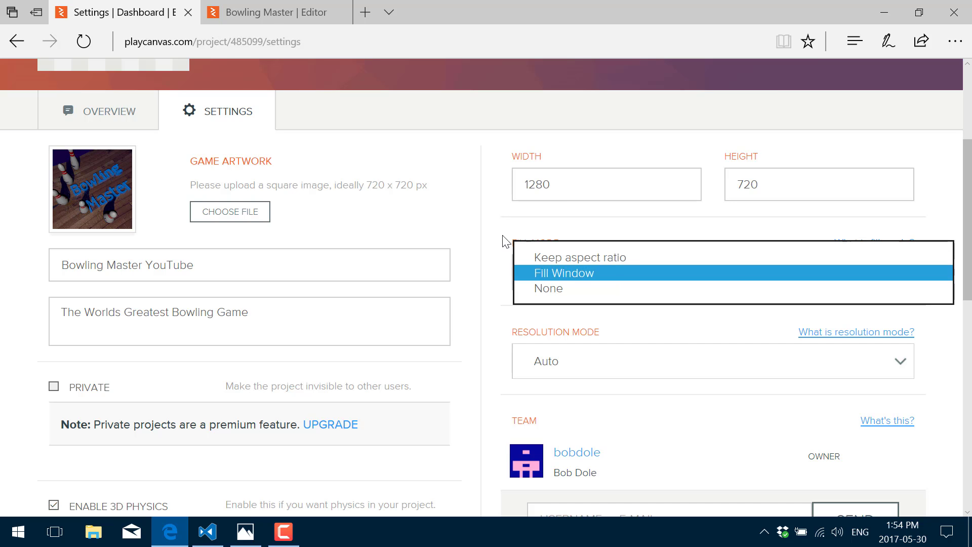
pyautogui.scroll(-2, 381, 307)
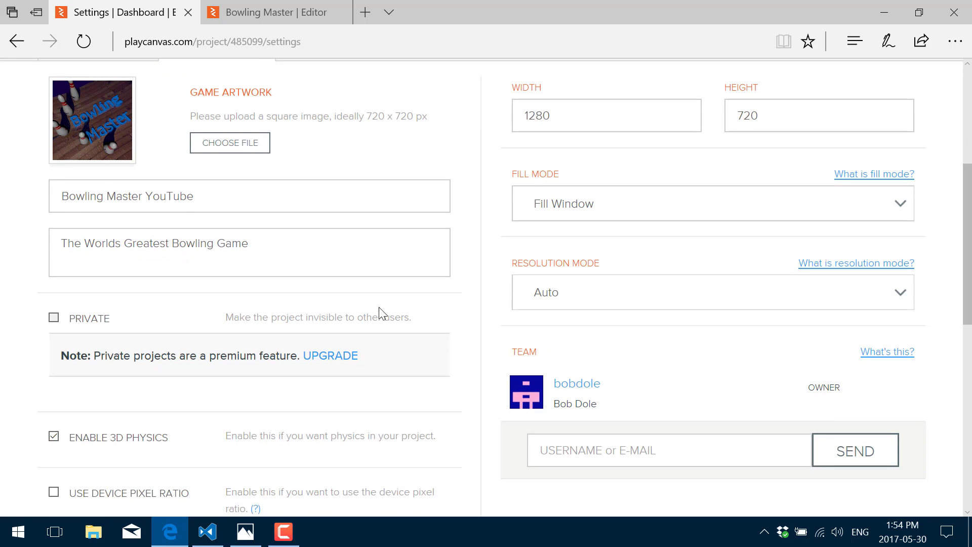
pyautogui.scroll(-2, 381, 312)
pyautogui.click(757, 226)
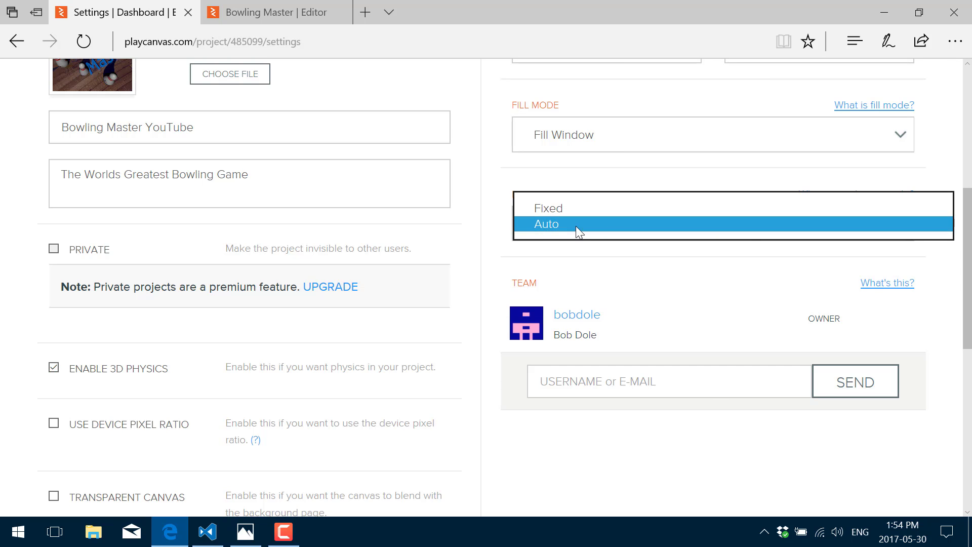
pyautogui.click(457, 239)
pyautogui.scroll(-4, 480, 295)
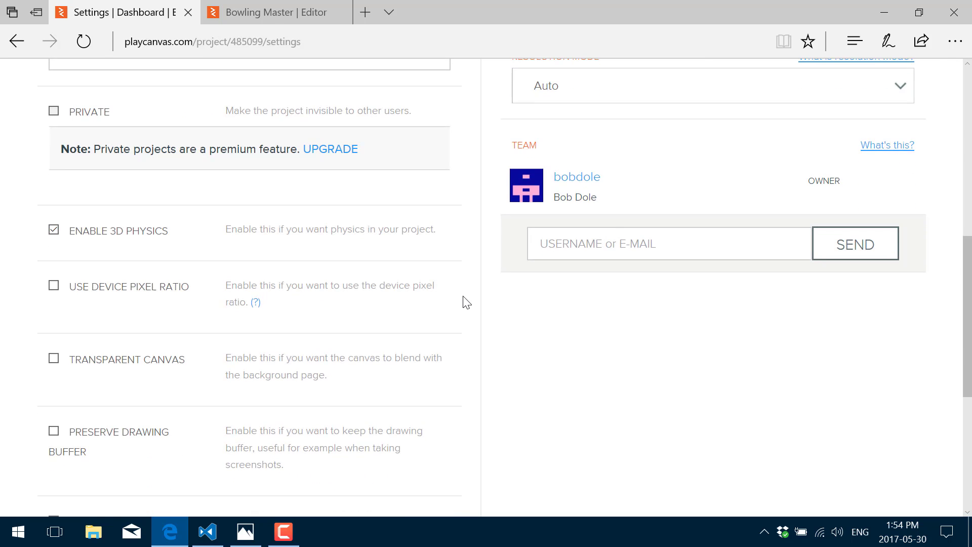
# Step: Save the project settings and open the project in the editor, closing the old Bowling Master editor tab
pyautogui.scroll(-9, 467, 302)
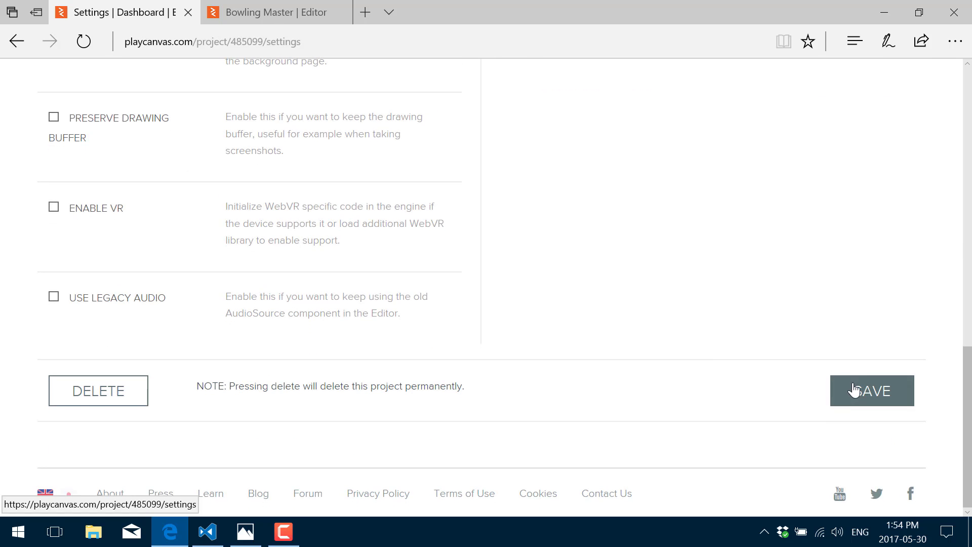
pyautogui.scroll(20, 571, 293)
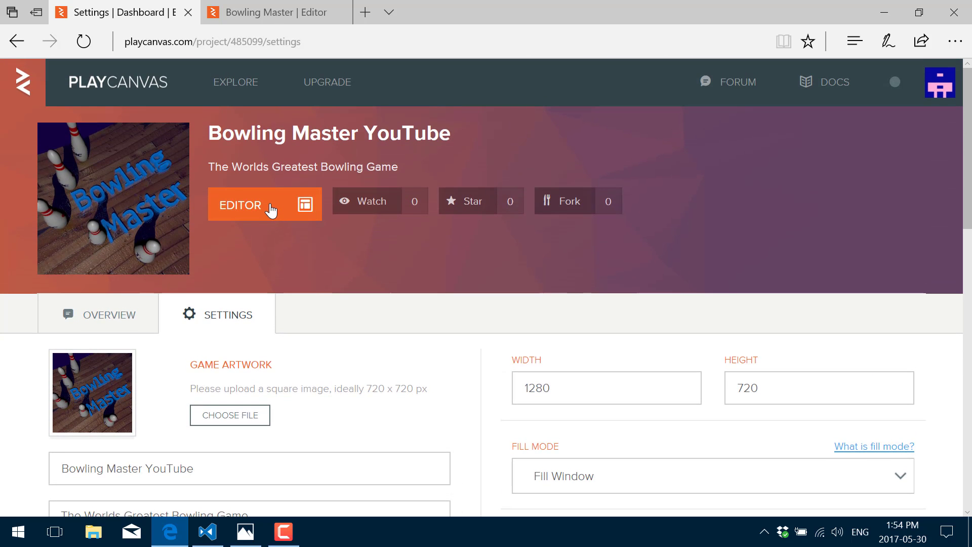
pyautogui.click(340, 12)
pyautogui.click(254, 202)
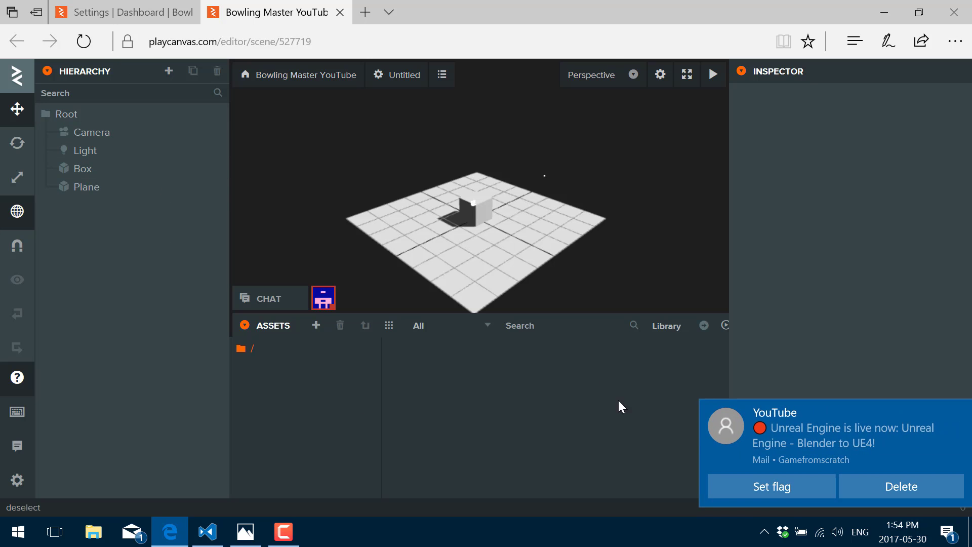
# Step: Silence Windows notifications by dismissing the YouTube alert, hiding the new-notification count and turning on quiet hours
pyautogui.rightClick(946, 532)
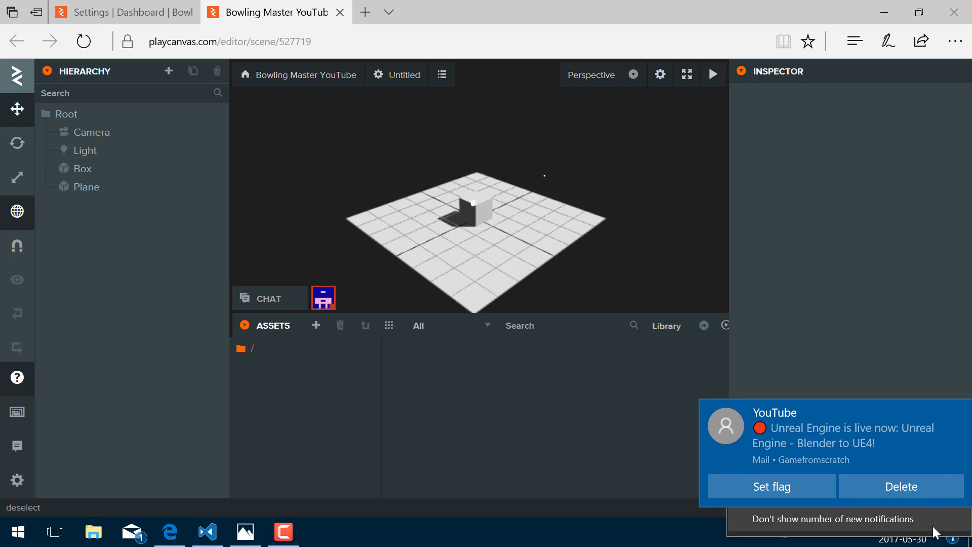
pyautogui.click(896, 519)
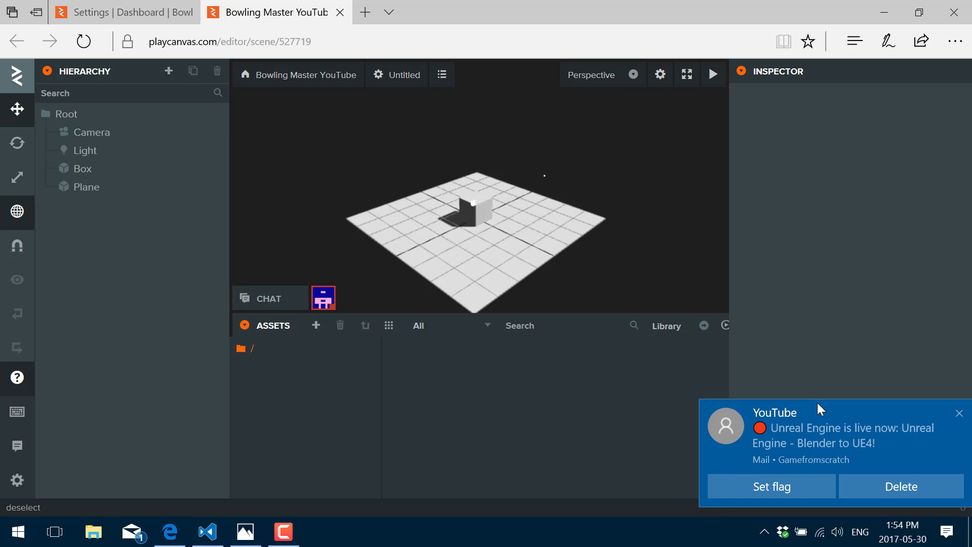
pyautogui.click(959, 413)
pyautogui.rightClick(946, 531)
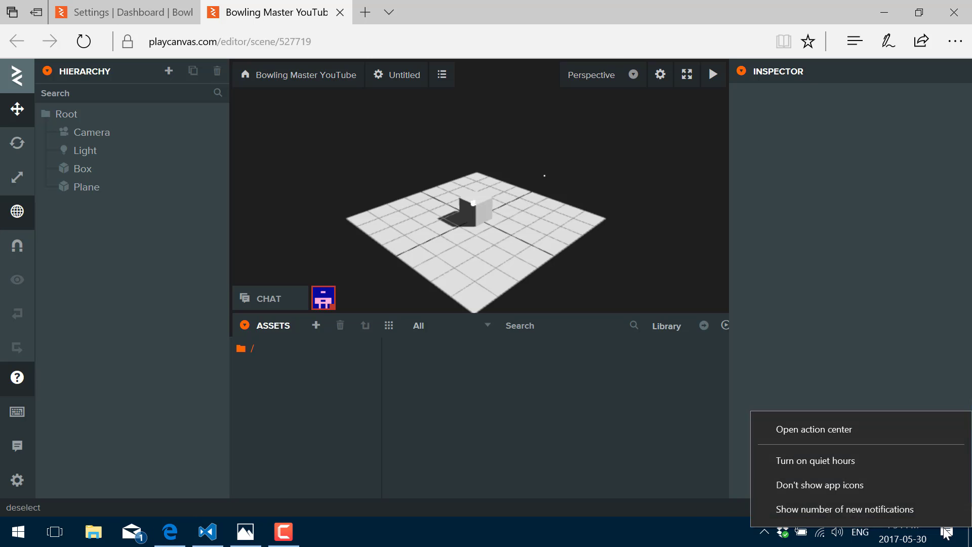
pyautogui.click(826, 461)
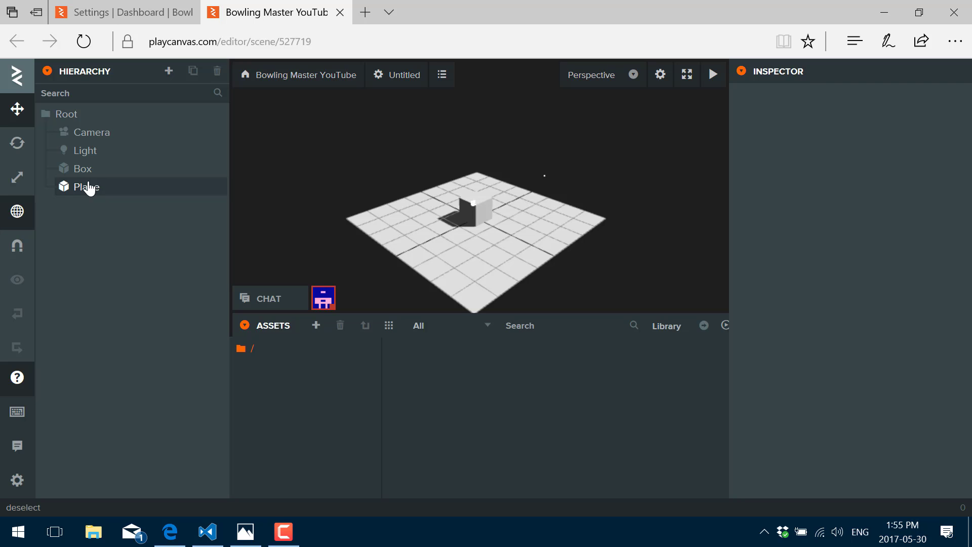
# Step: Inspect the Camera entity's properties and preview, and the Root entity's properties
pyautogui.click(91, 132)
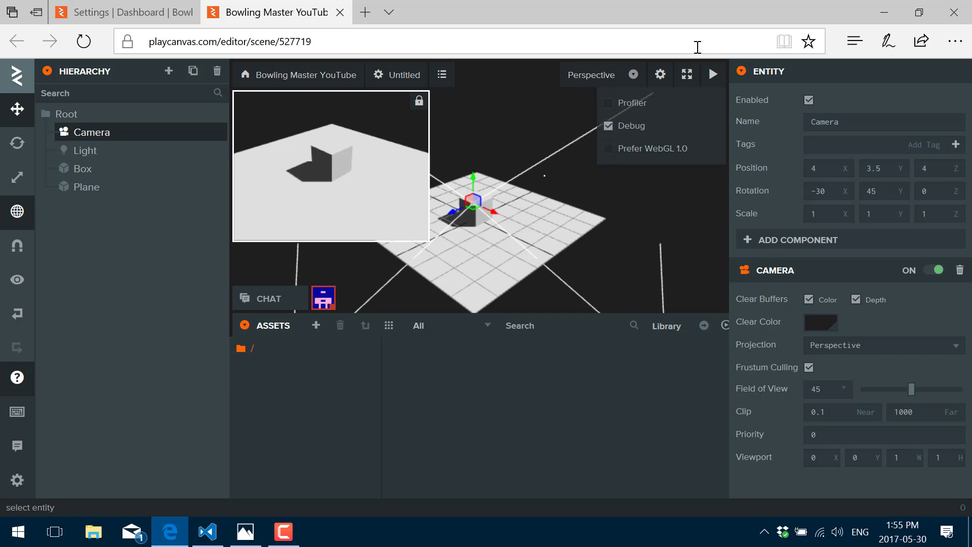
pyautogui.moveTo(769, 318)
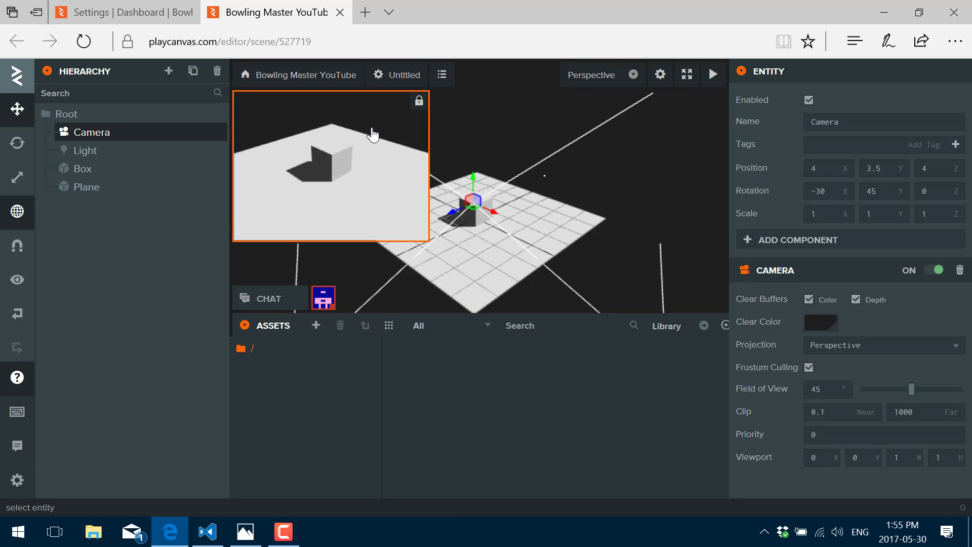
pyautogui.click(63, 114)
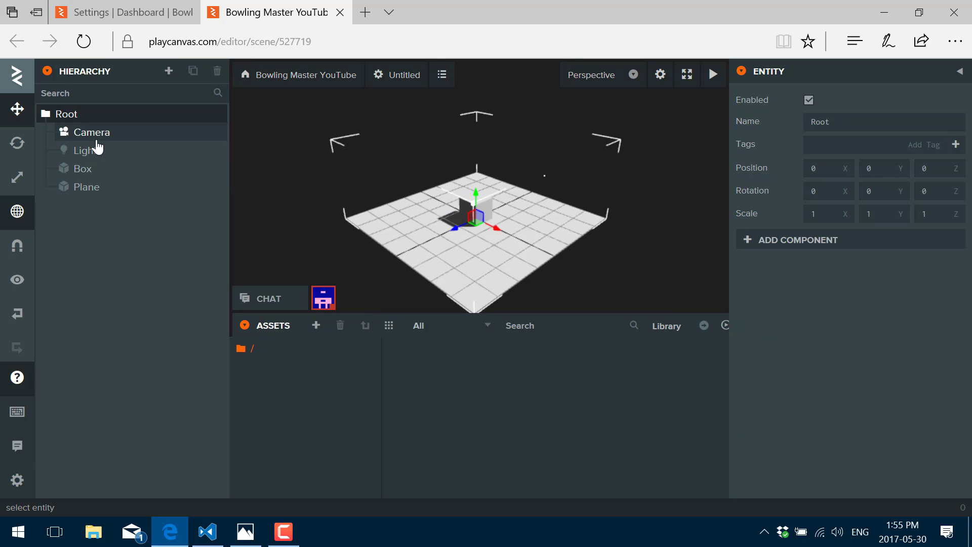
# Step: Delete the default Box and Plane entities from the scene, keeping the Camera and Light
pyautogui.click(96, 171)
pyautogui.moveTo(167, 188); pyautogui.dragTo(92, 181)
pyautogui.press('Delete')
pyautogui.rightClick(92, 172)
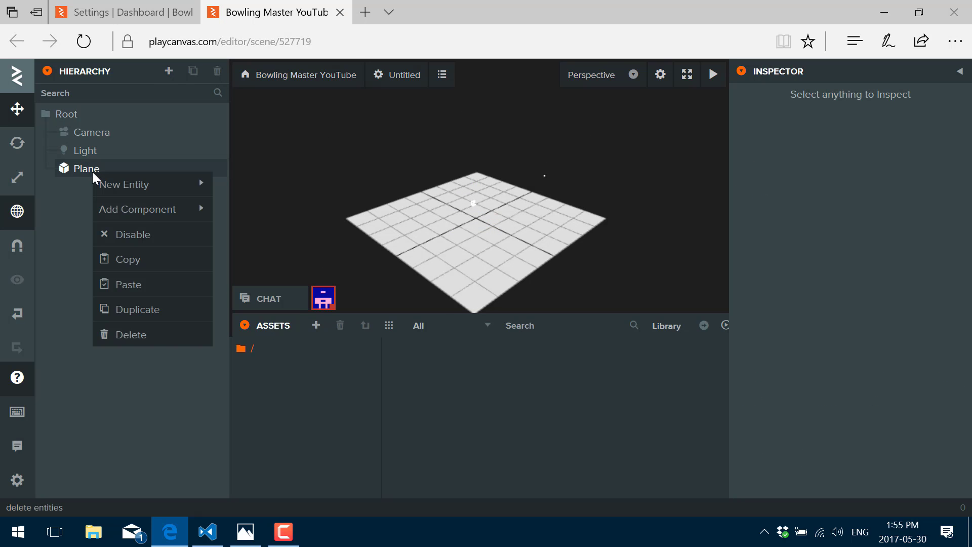
pyautogui.moveTo(155, 219)
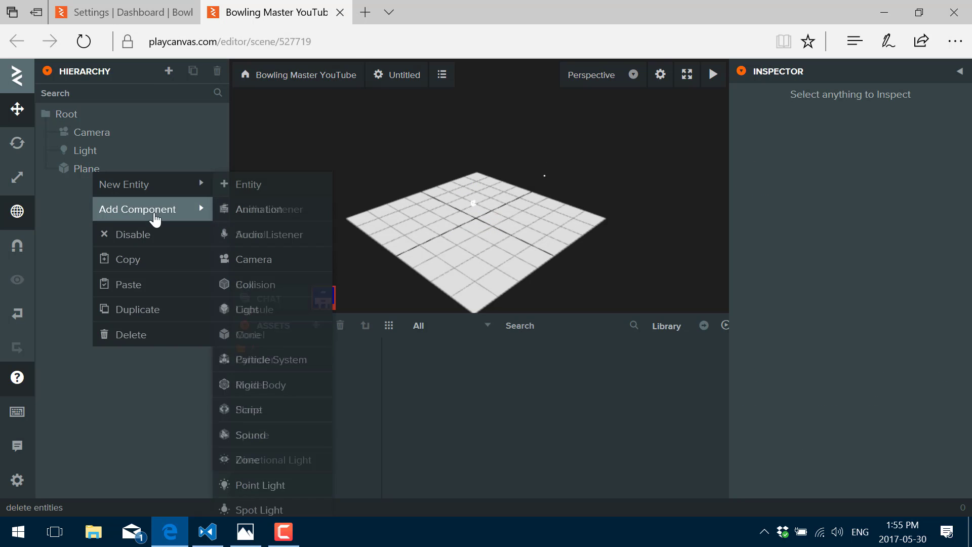
pyautogui.click(146, 337)
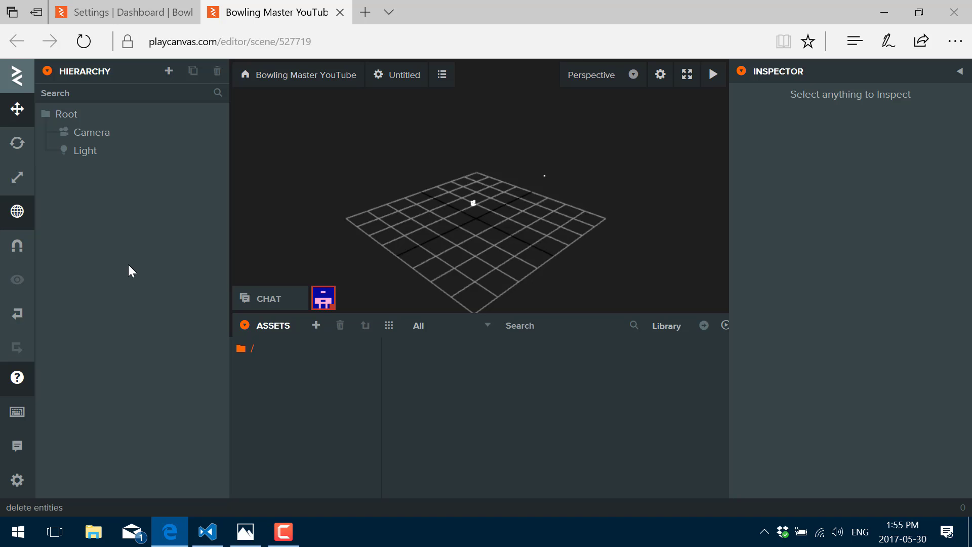
# Step: Upload the pin texture BowlingPin.jpg from the Bowling kit's Pin folder into the project's assets
pyautogui.click(316, 326)
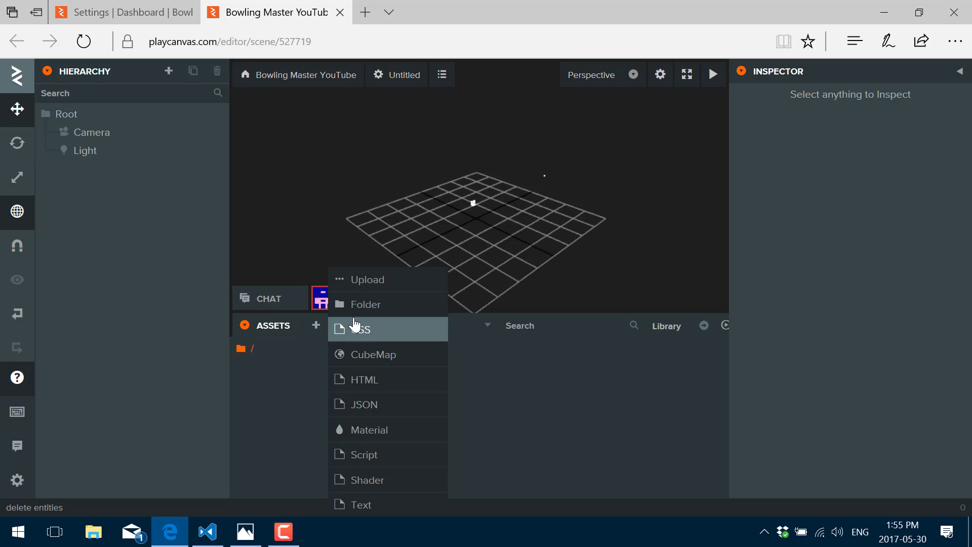
pyautogui.click(367, 281)
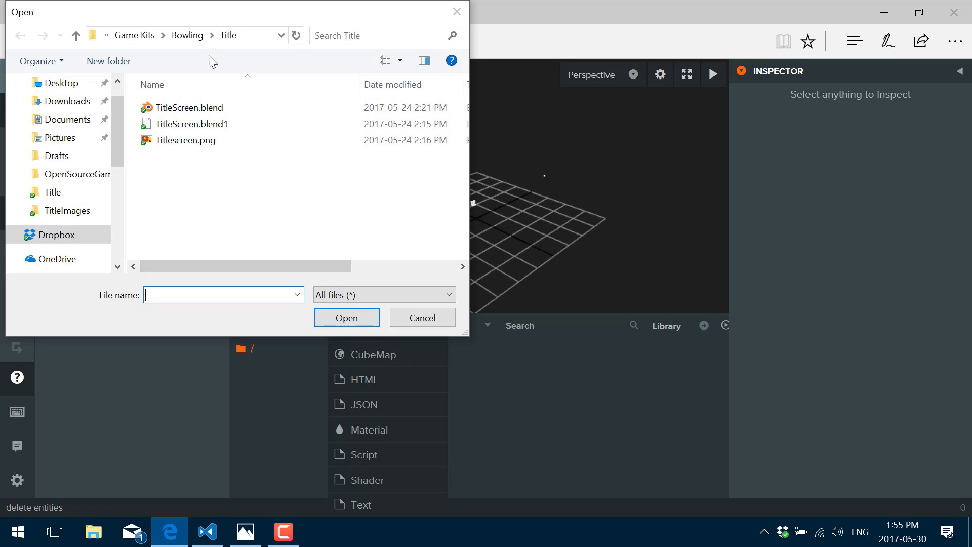
pyautogui.click(187, 35)
pyautogui.doubleClick(164, 156)
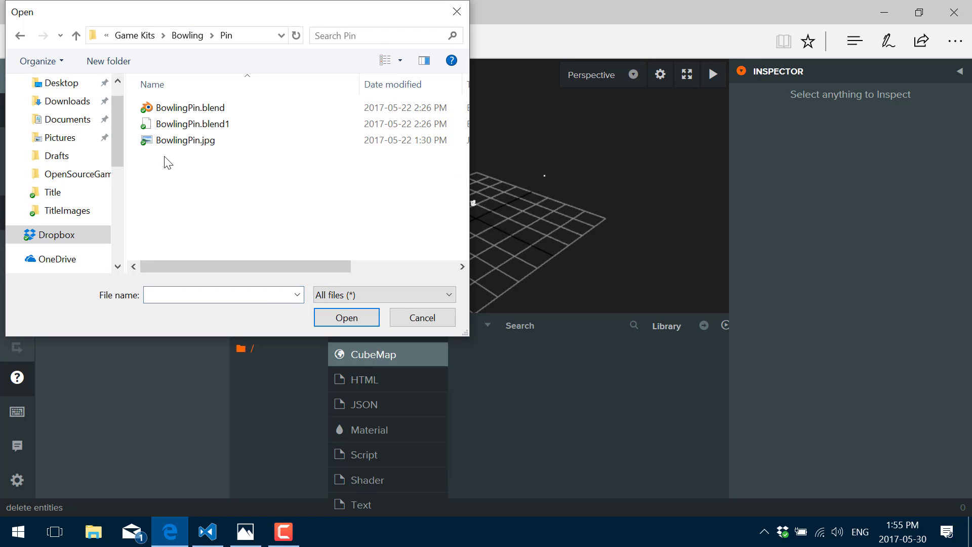
pyautogui.doubleClick(197, 144)
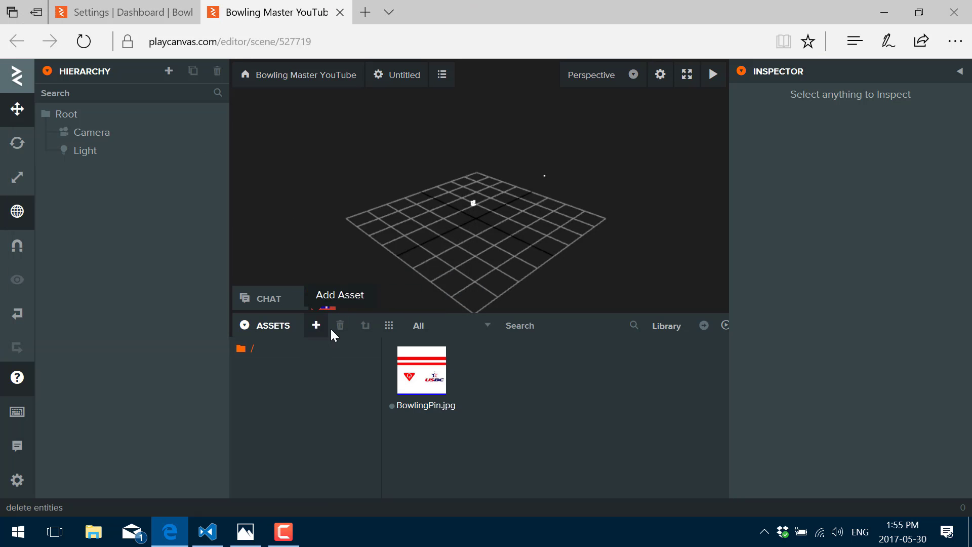
# Step: Upload the lane texture BowlingLane.png from the Bowling kit's Lane folder into the project's assets
pyautogui.click(316, 327)
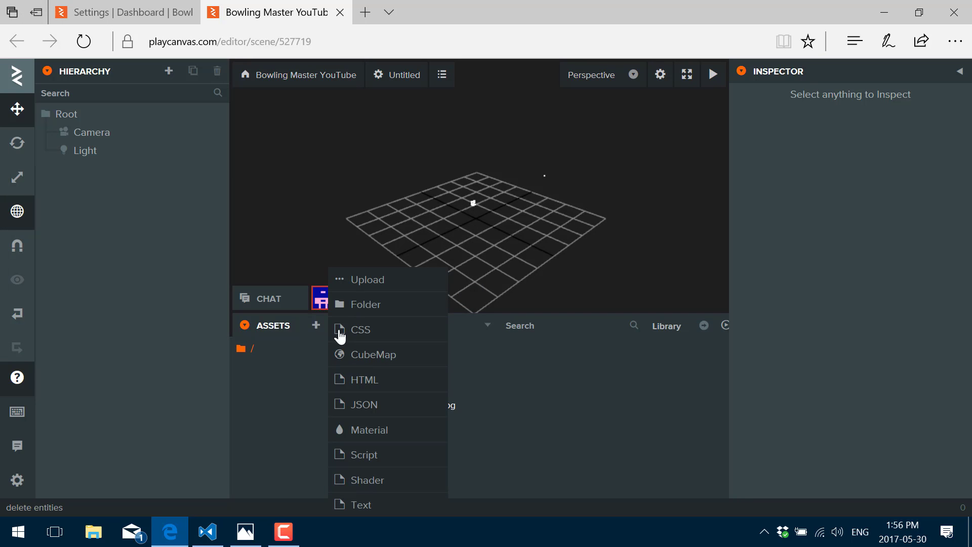
pyautogui.click(363, 278)
pyautogui.click(198, 35)
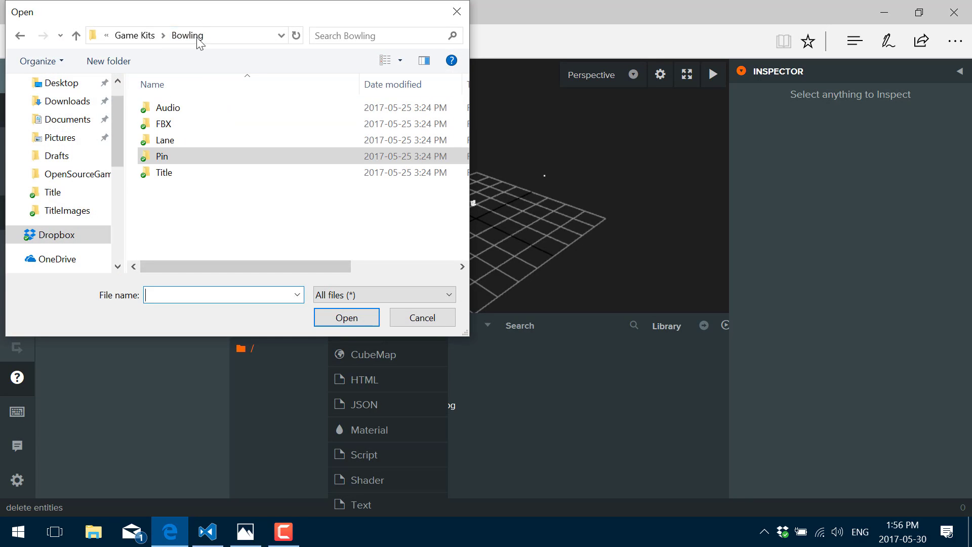
pyautogui.doubleClick(172, 135)
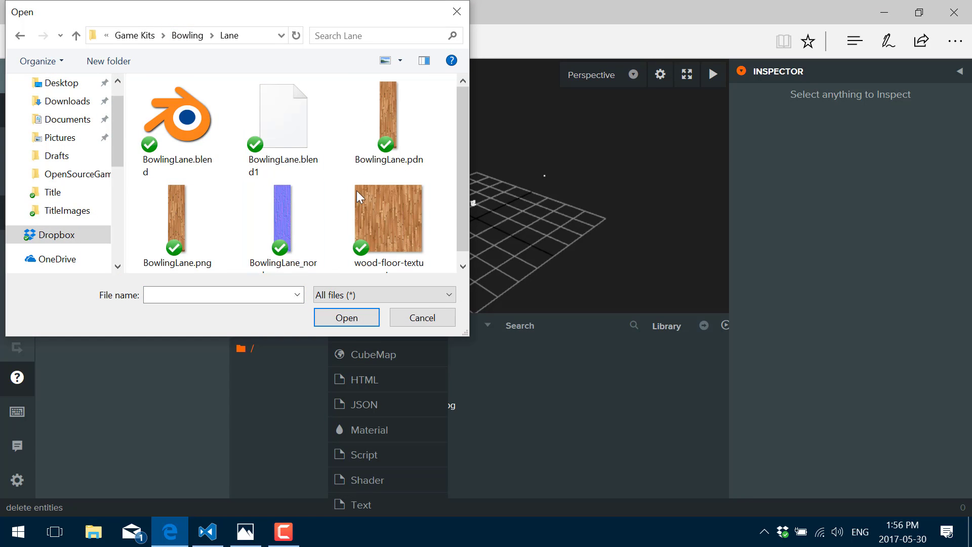
pyautogui.doubleClick(181, 218)
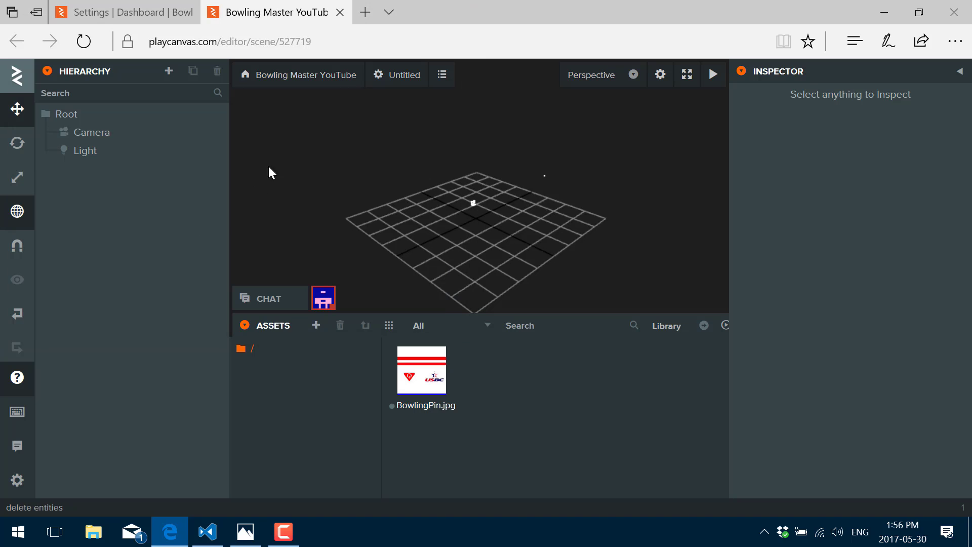
# Step: Upload the lane model BowlingLane.fbx from the Bowling kit's FBX folder into the project's assets
pyautogui.click(318, 328)
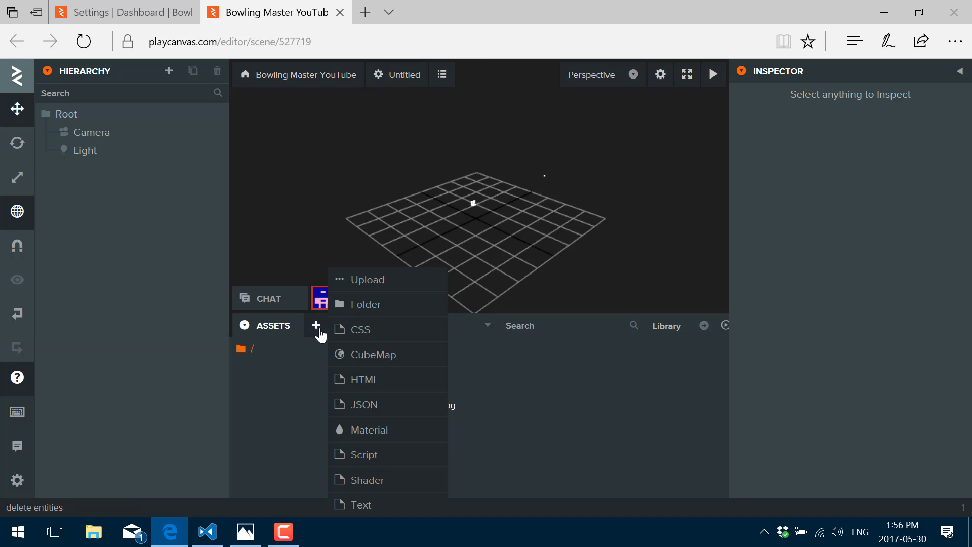
pyautogui.click(365, 289)
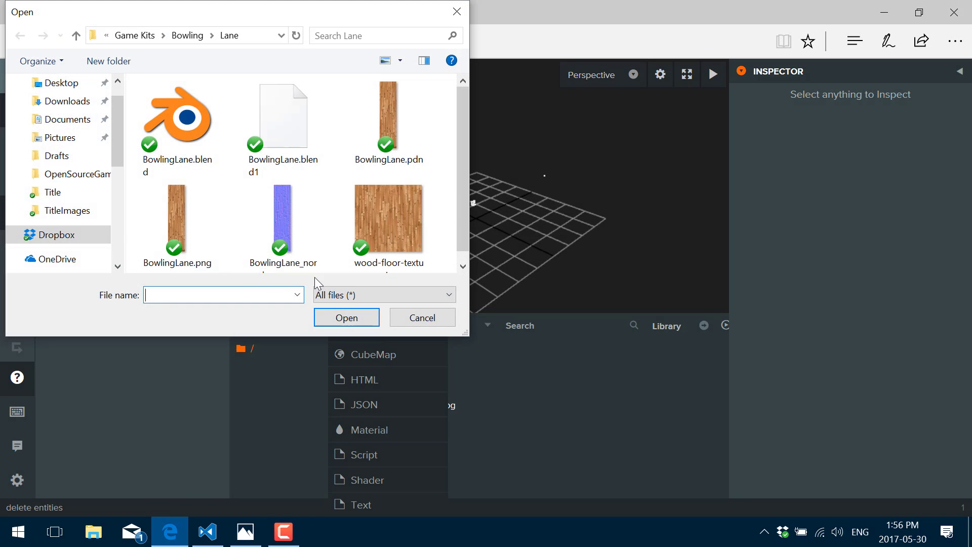
pyautogui.click(208, 37)
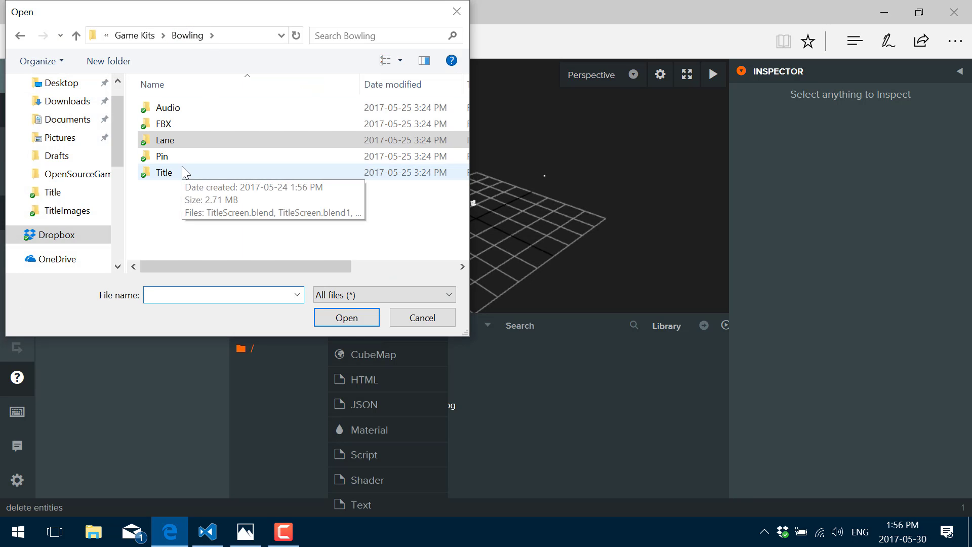
pyautogui.click(171, 127)
pyautogui.doubleClick(171, 126)
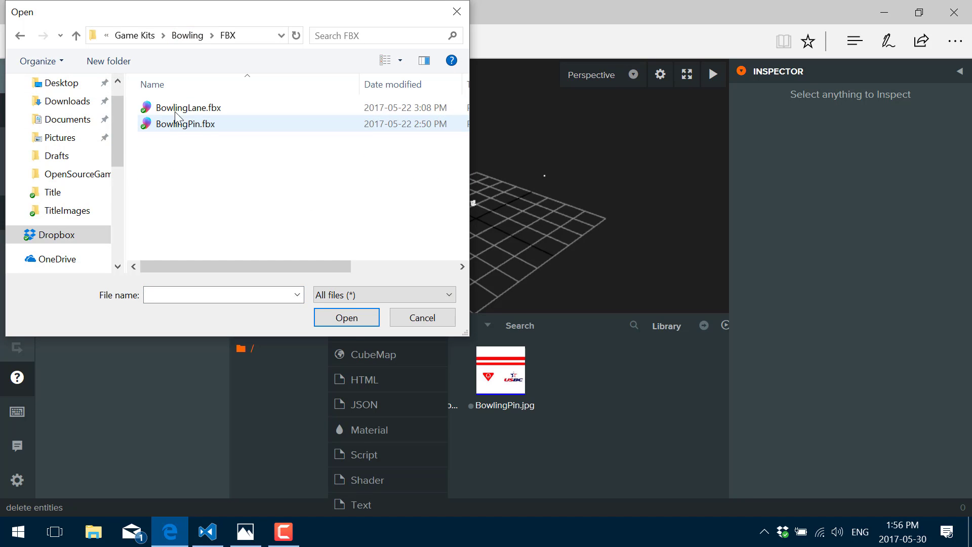
pyautogui.doubleClick(177, 107)
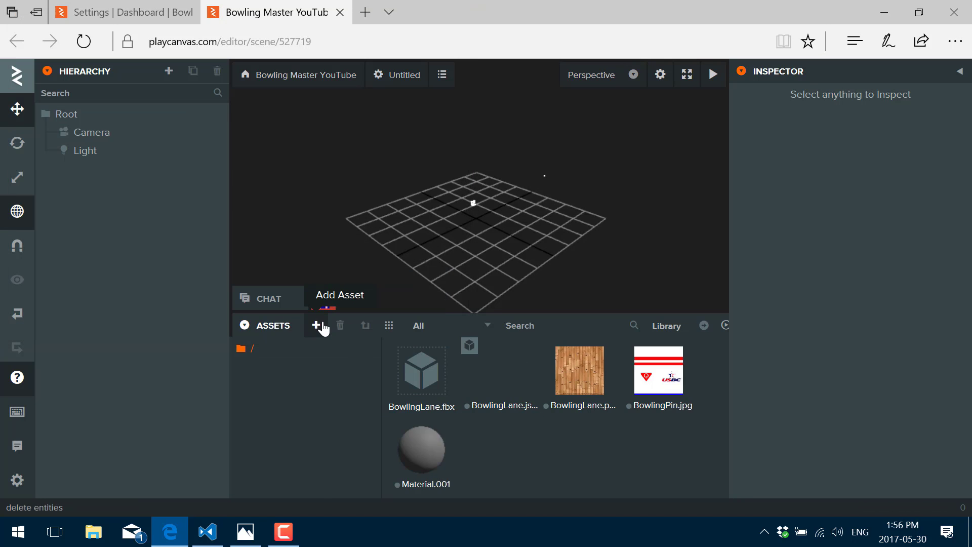
# Step: Upload the pin model BowlingPin.fbx from the FBX folder into the project's assets
pyautogui.click(316, 325)
pyautogui.click(359, 280)
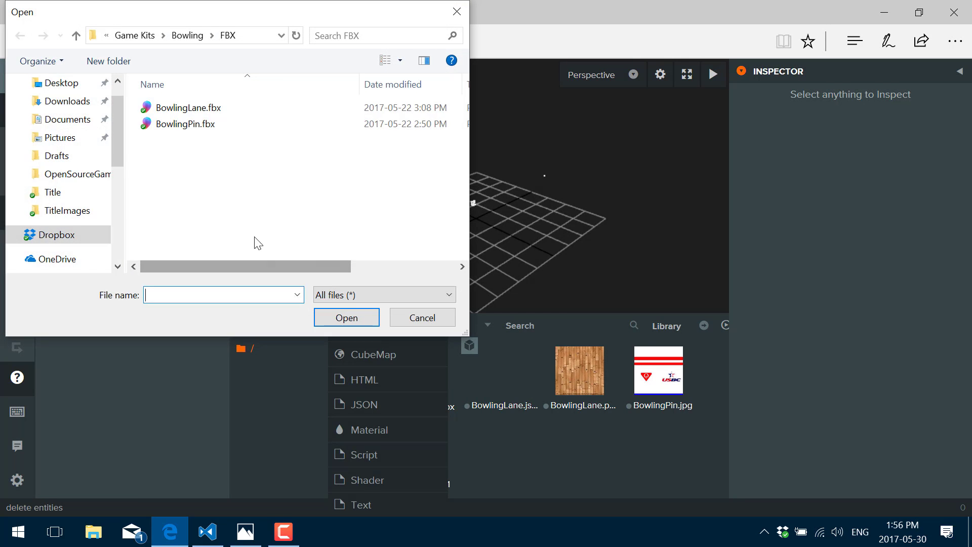
pyautogui.doubleClick(191, 124)
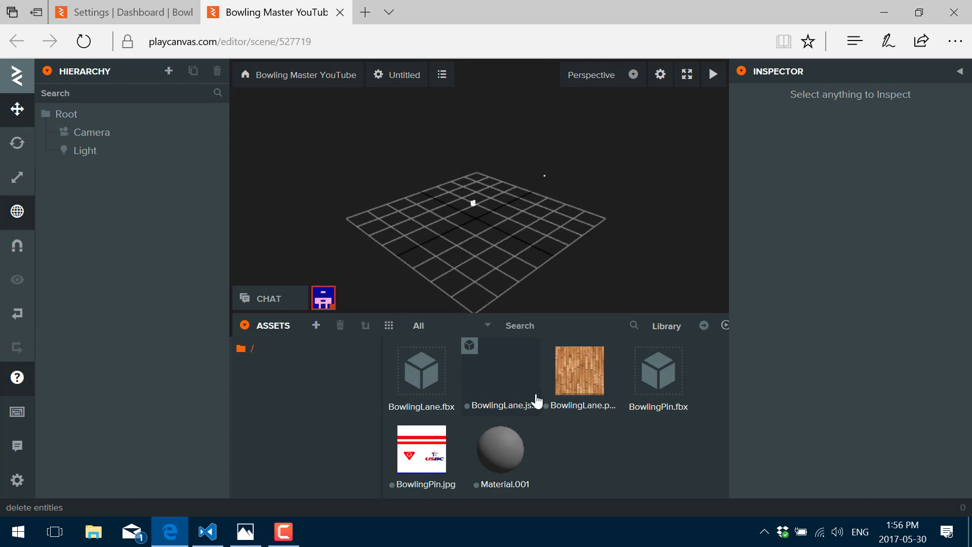
# Step: Upload the sound file Hit.wav from the Bowling kit's Audio folder into the project's assets
pyautogui.click(318, 327)
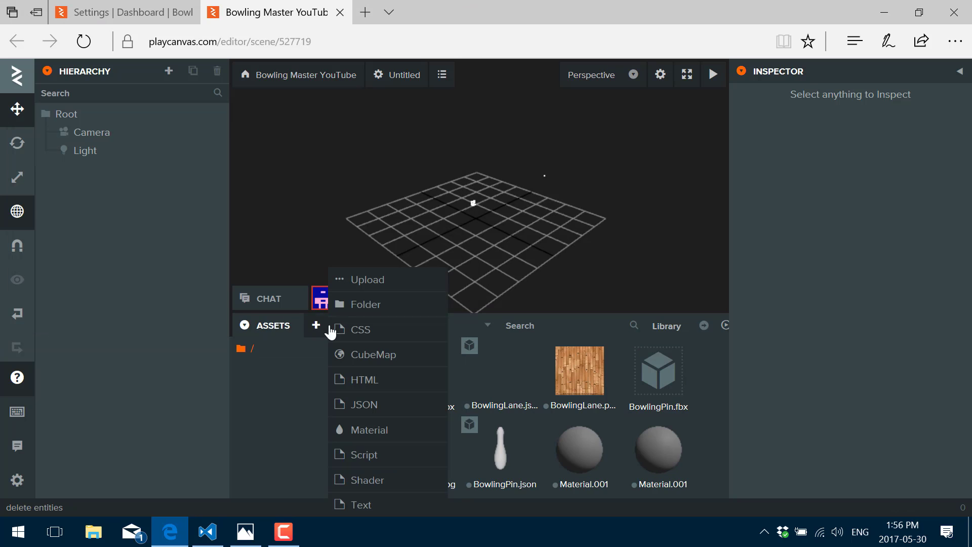
pyautogui.click(364, 282)
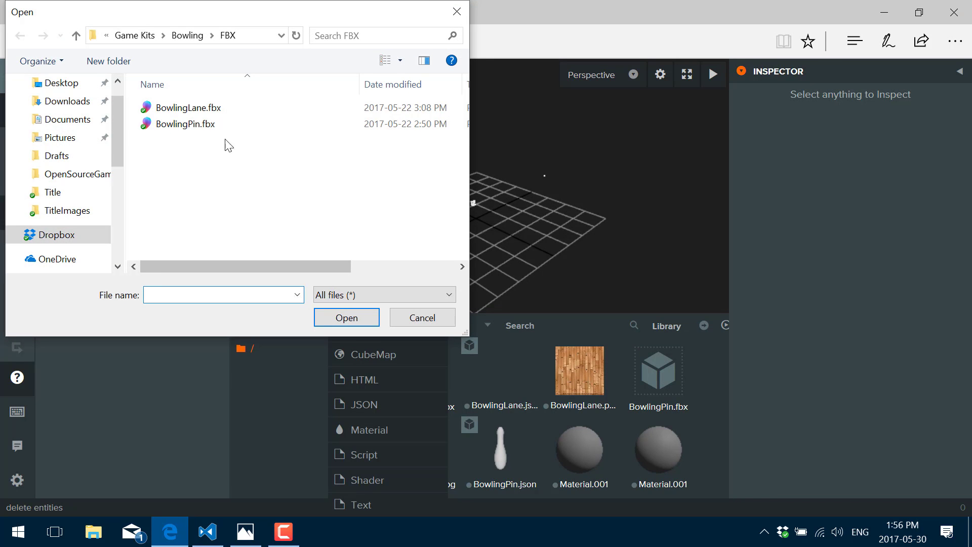
pyautogui.click(187, 35)
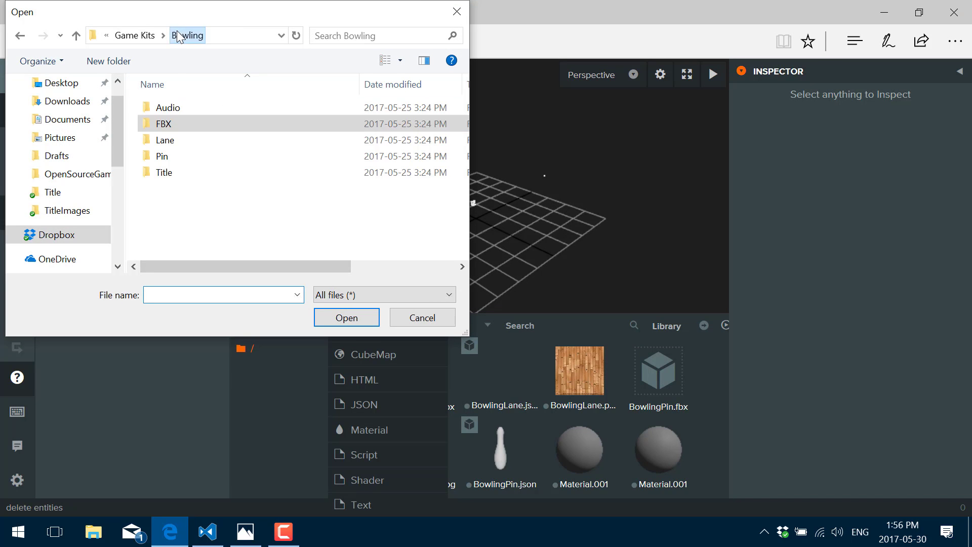
pyautogui.doubleClick(164, 106)
pyautogui.doubleClick(168, 106)
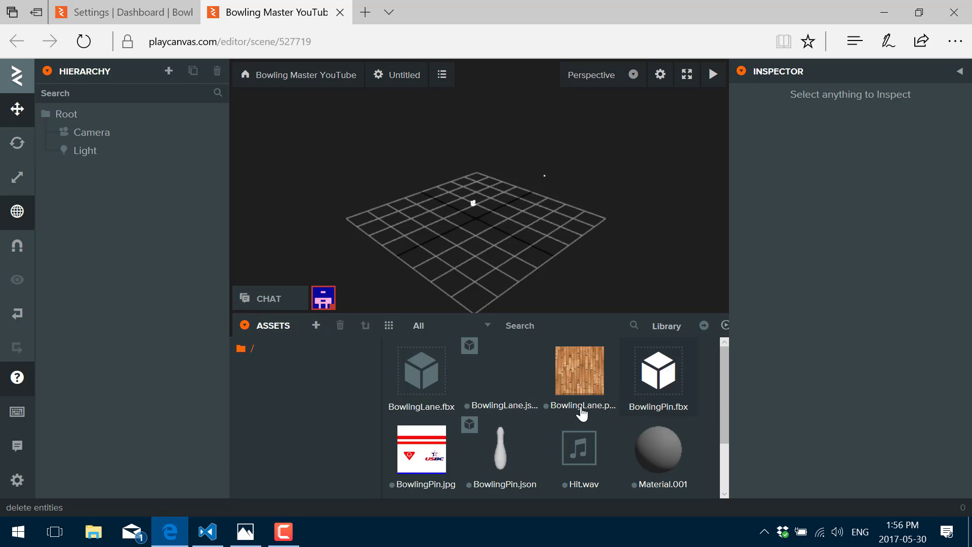
# Step: Inspect the BowlingPin.fbx source scene and the BowlingPin.json model's properties and mesh instance material
pyautogui.click(640, 391)
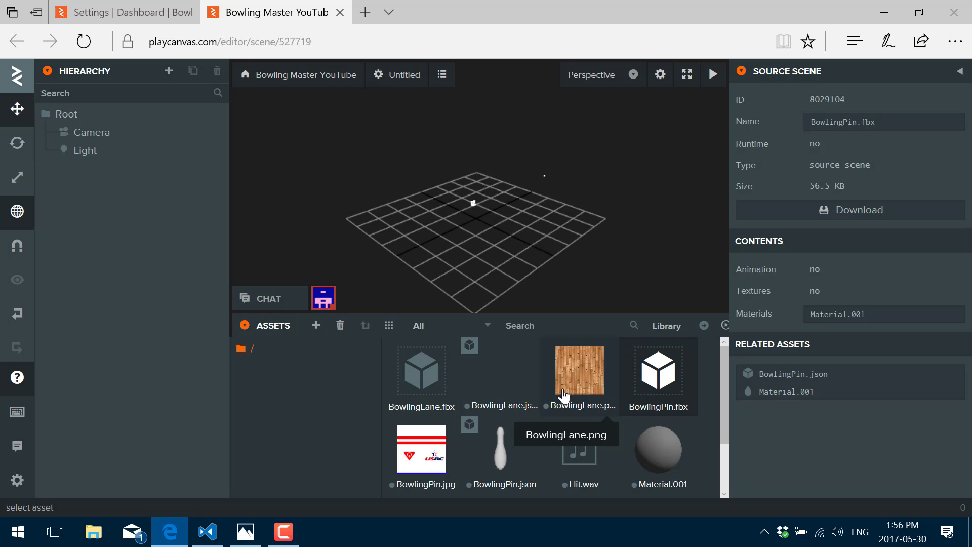
pyautogui.scroll(-1, 606, 452)
pyautogui.scroll(-3, 605, 451)
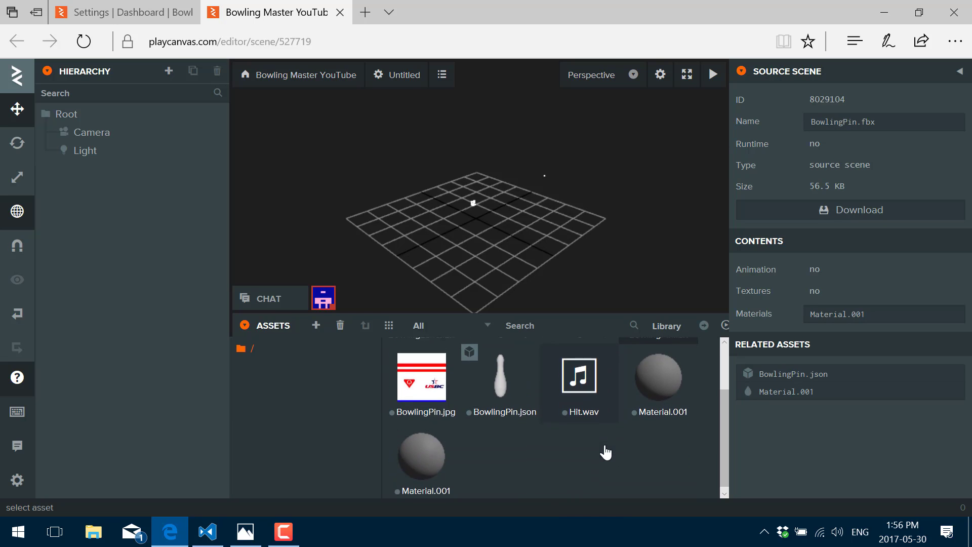
pyautogui.click(505, 387)
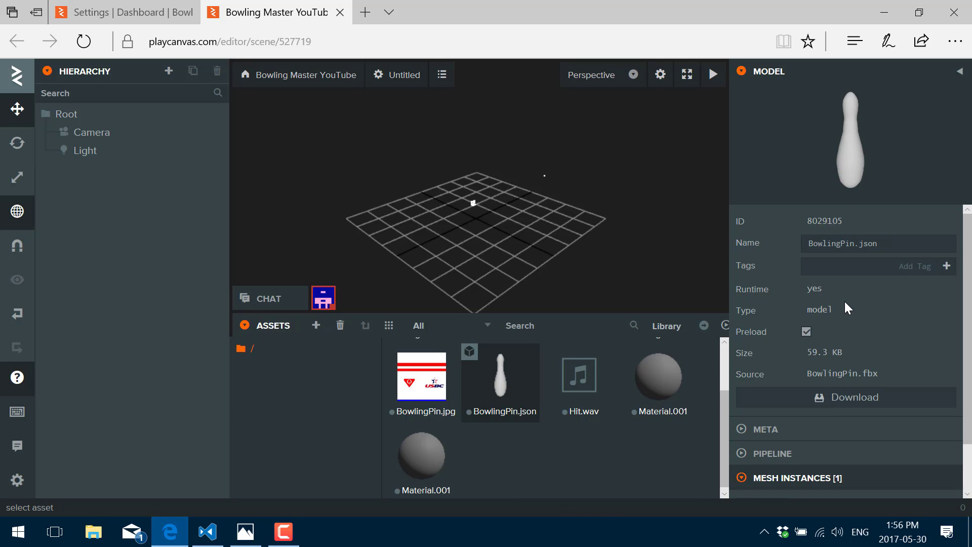
pyautogui.scroll(-2, 892, 328)
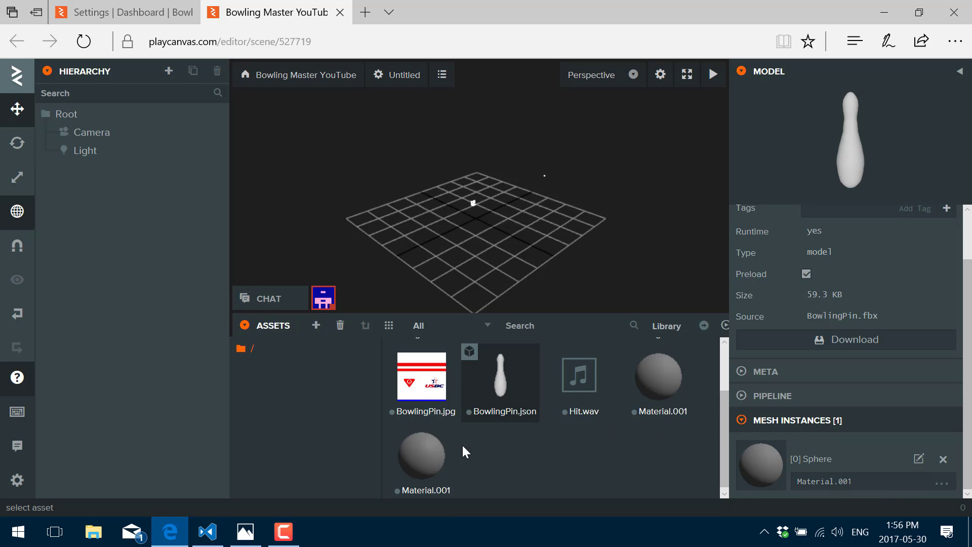
pyautogui.click(949, 487)
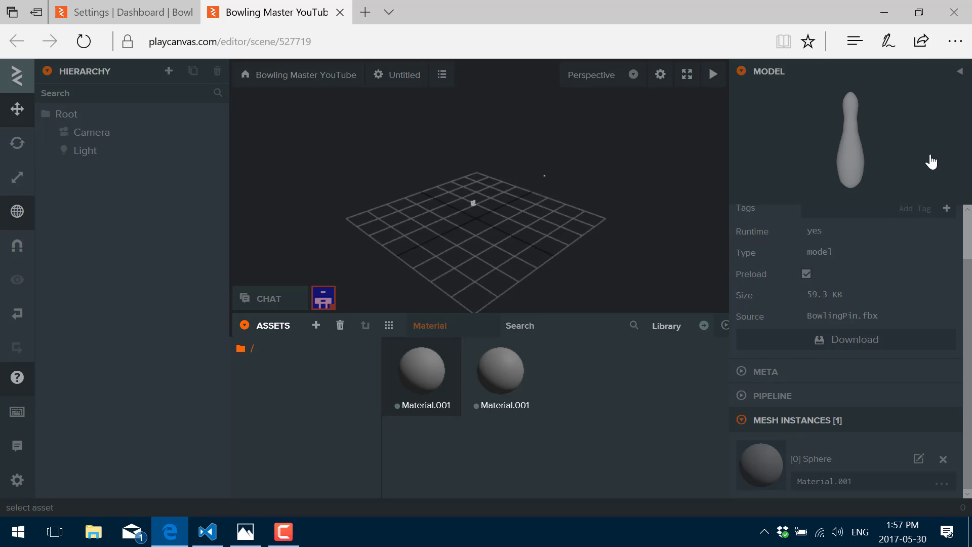
pyautogui.rightClick(421, 359)
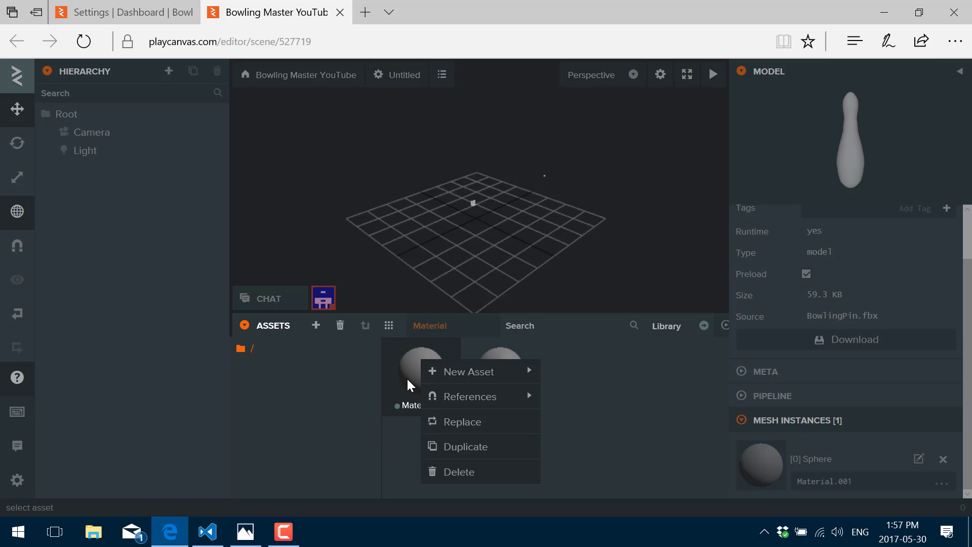
pyautogui.click(420, 384)
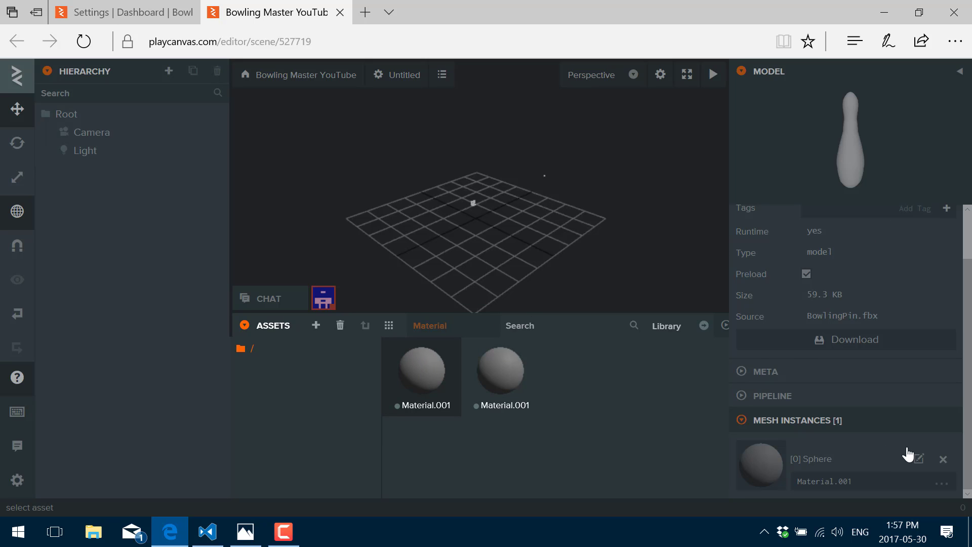
pyautogui.click(650, 271)
# Step: Rename the pin model's Material.001, sourced from BowlingPin.fbx, as BowlingPin
pyautogui.scroll(-2, 521, 407)
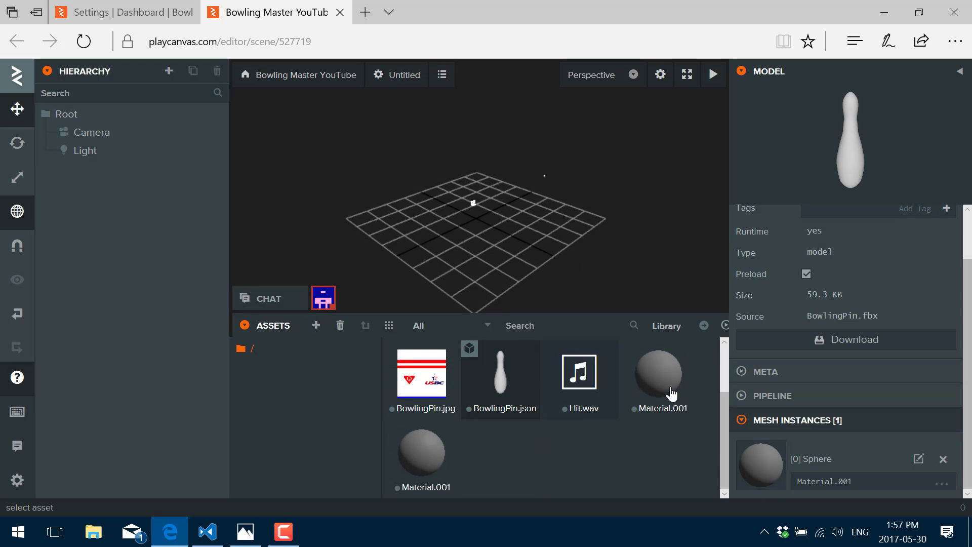
pyautogui.click(673, 390)
pyautogui.click(810, 243)
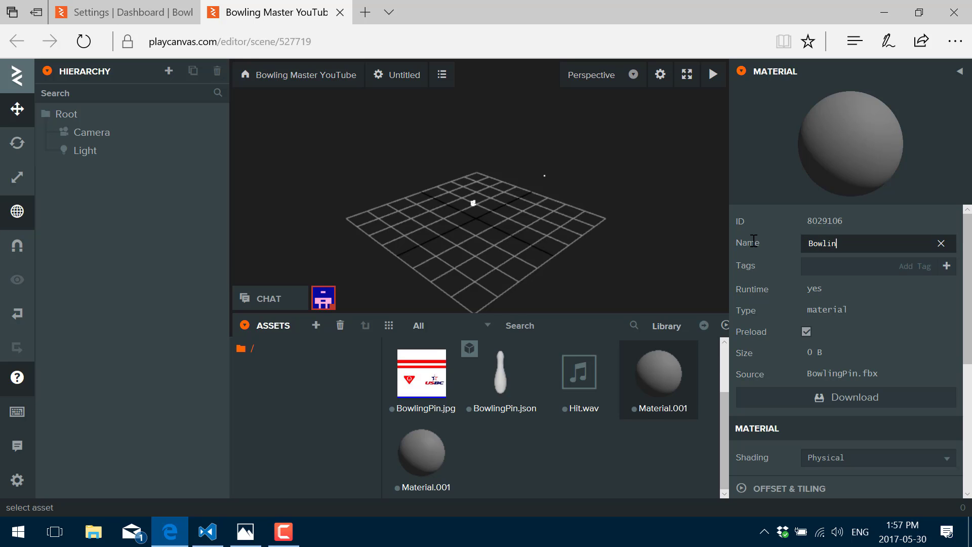
pyautogui.write('BowlingPin')
pyautogui.press('Return')
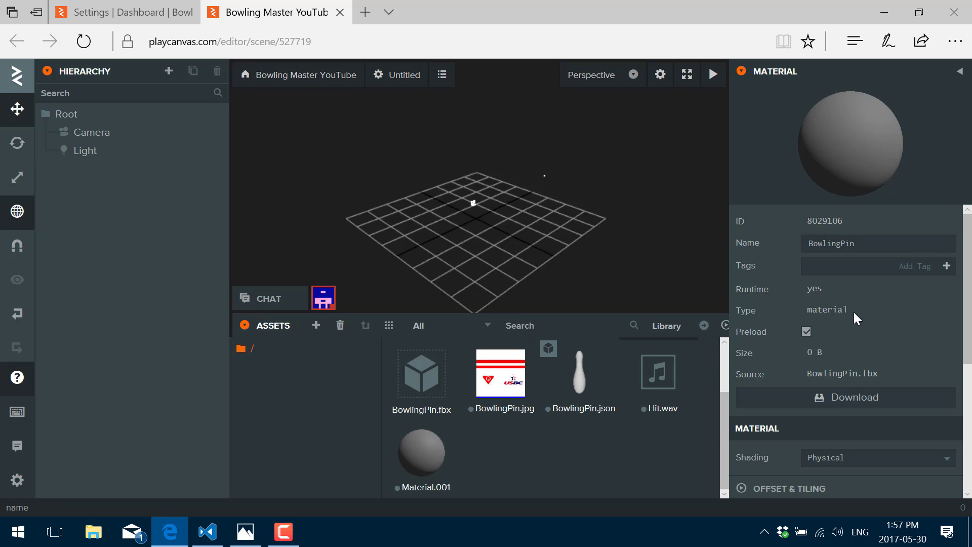
# Step: Assign the BowlingPin.jpg texture as the diffuse map of the BowlingPin material
pyautogui.scroll(-3, 854, 312)
pyautogui.click(742, 405)
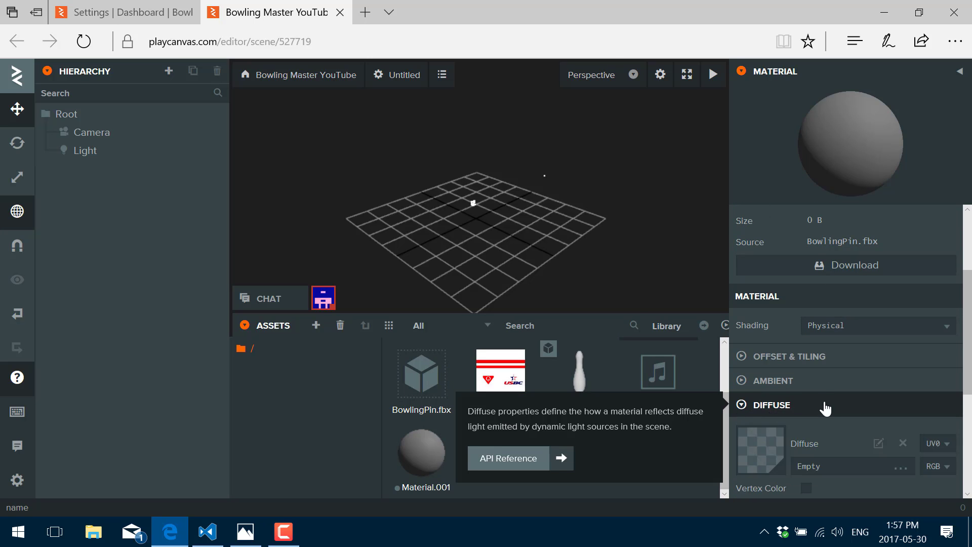
pyautogui.scroll(-2, 775, 385)
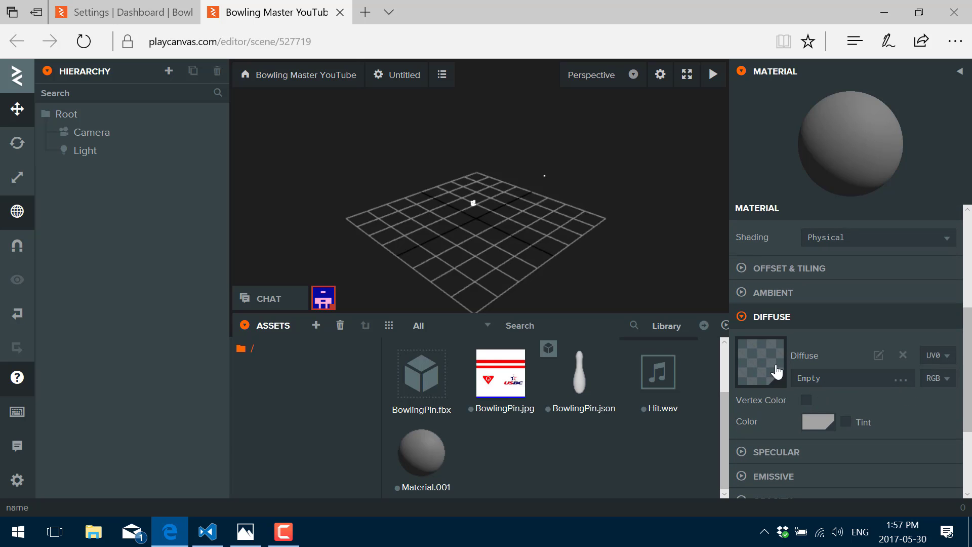
pyautogui.click(871, 379)
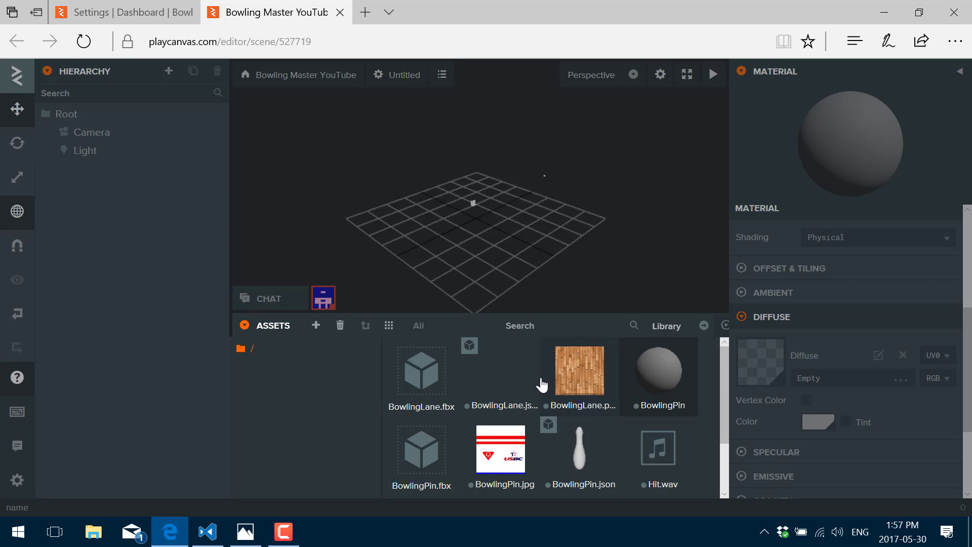
pyautogui.click(511, 456)
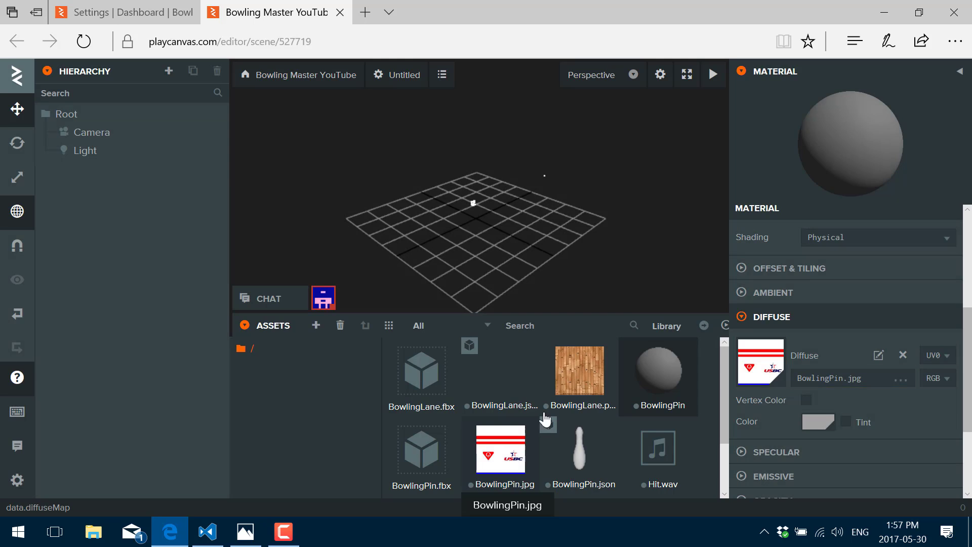
# Step: Assign the BowlingLane.png texture as the diffuse map of the lane's Material.001, and select the BowlingPin.json model
pyautogui.scroll(-2, 592, 410)
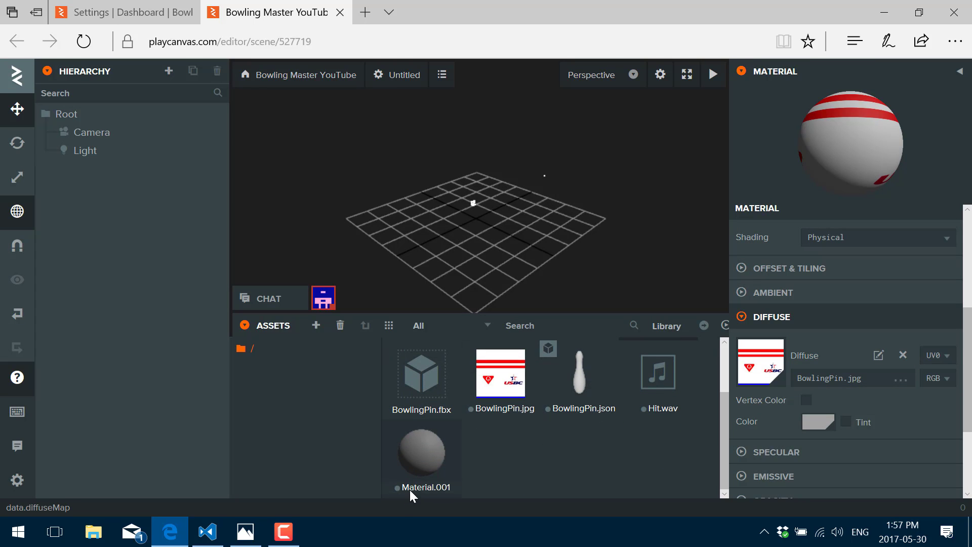
pyautogui.click(432, 457)
pyautogui.scroll(-2, 837, 354)
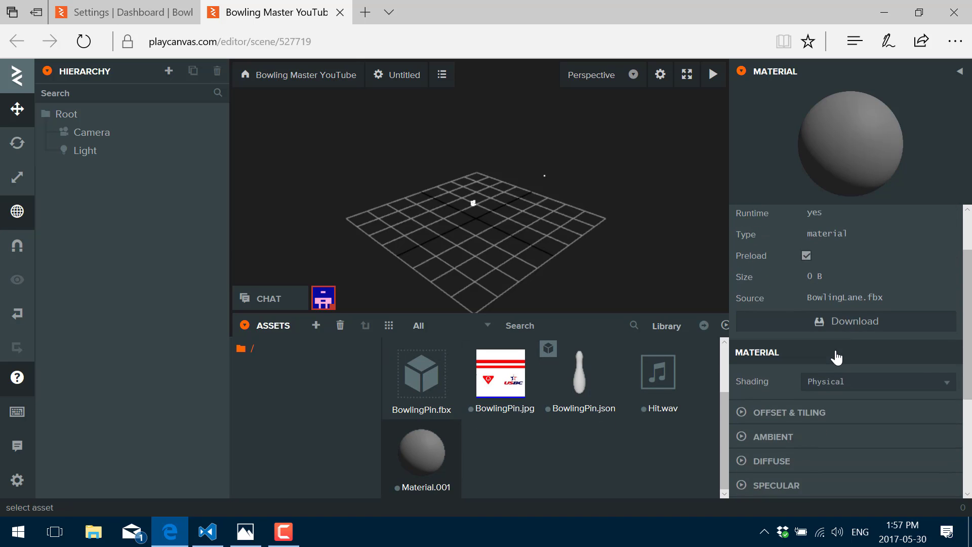
pyautogui.scroll(-2, 837, 357)
pyautogui.click(752, 361)
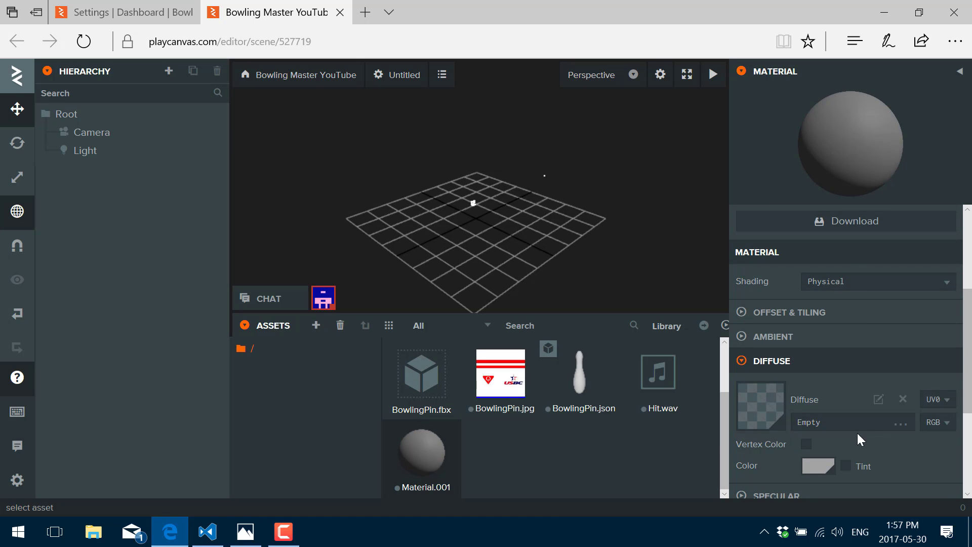
pyautogui.click(900, 424)
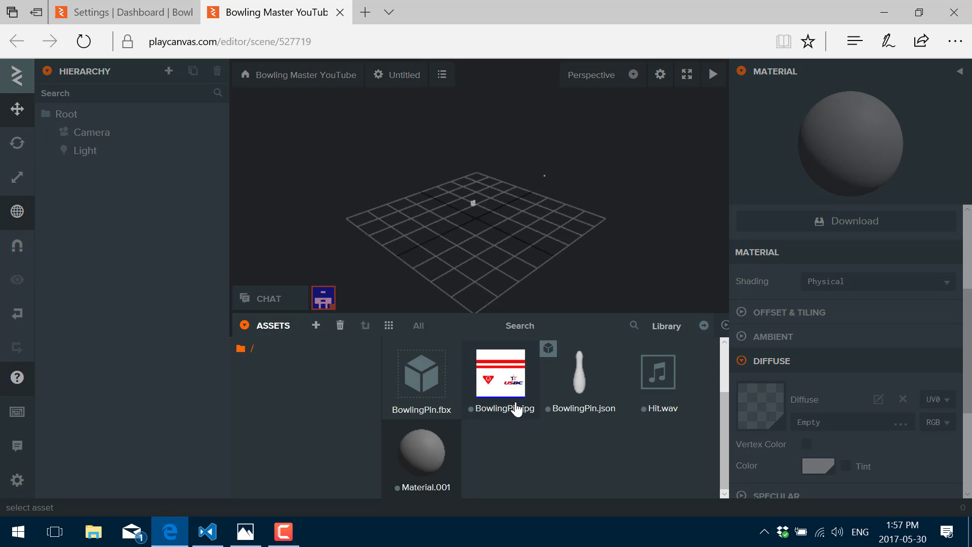
pyautogui.click(573, 392)
pyautogui.click(549, 390)
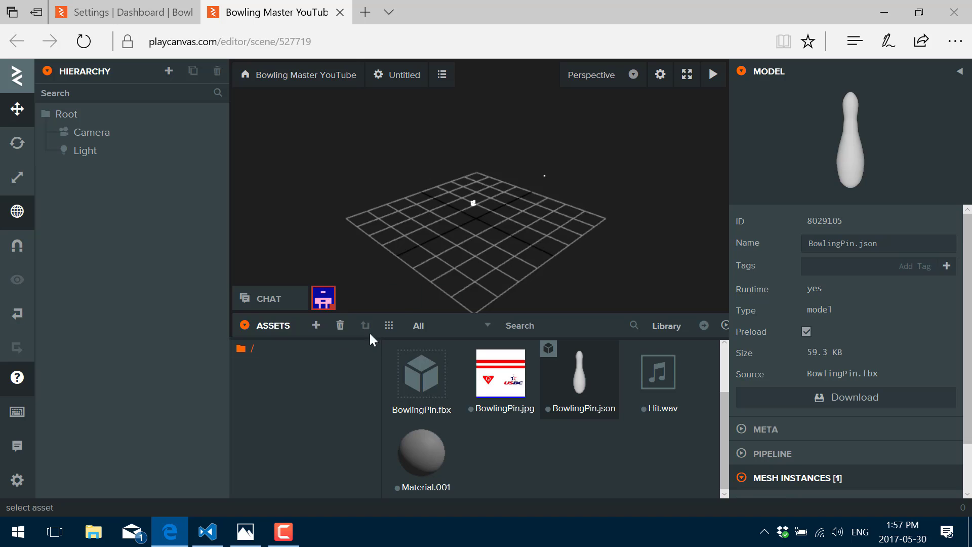
# Step: Upload the BowlingLane normal map image from the Bowling kit's Lane folder into the project's assets
pyautogui.click(314, 326)
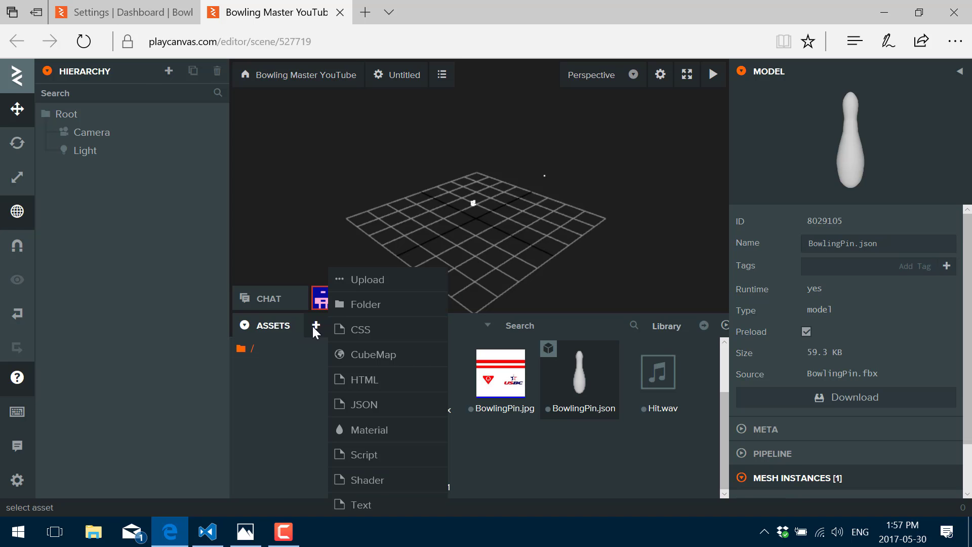
pyautogui.click(369, 282)
pyautogui.click(138, 36)
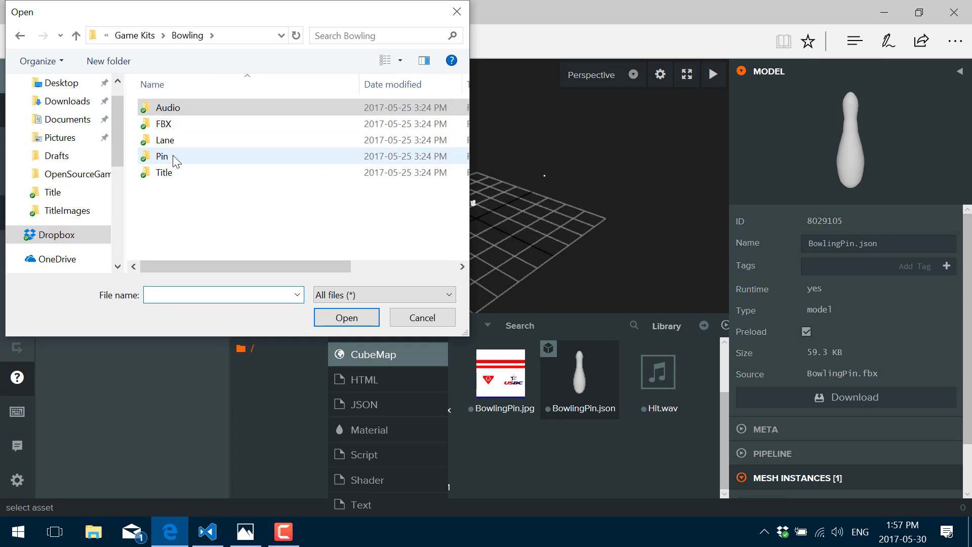
pyautogui.doubleClick(165, 140)
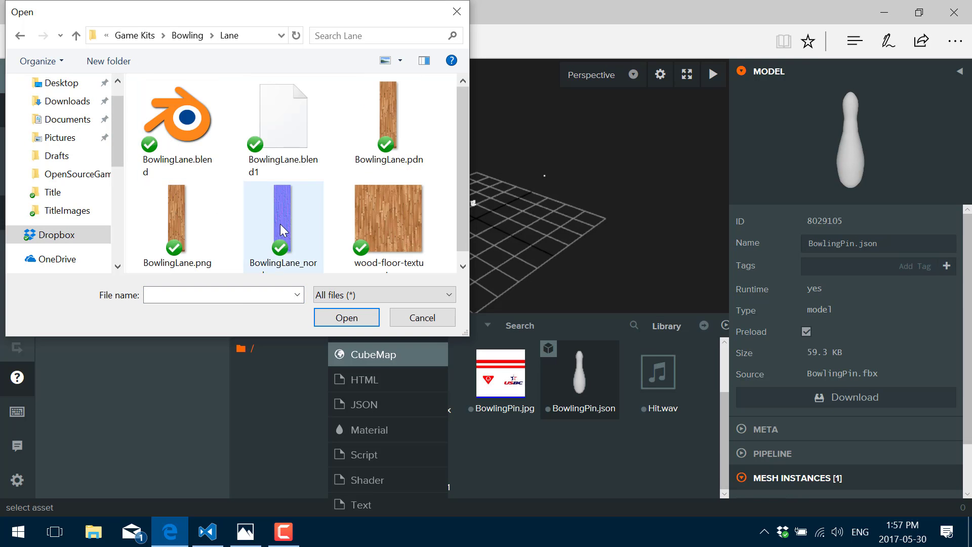
pyautogui.doubleClick(281, 224)
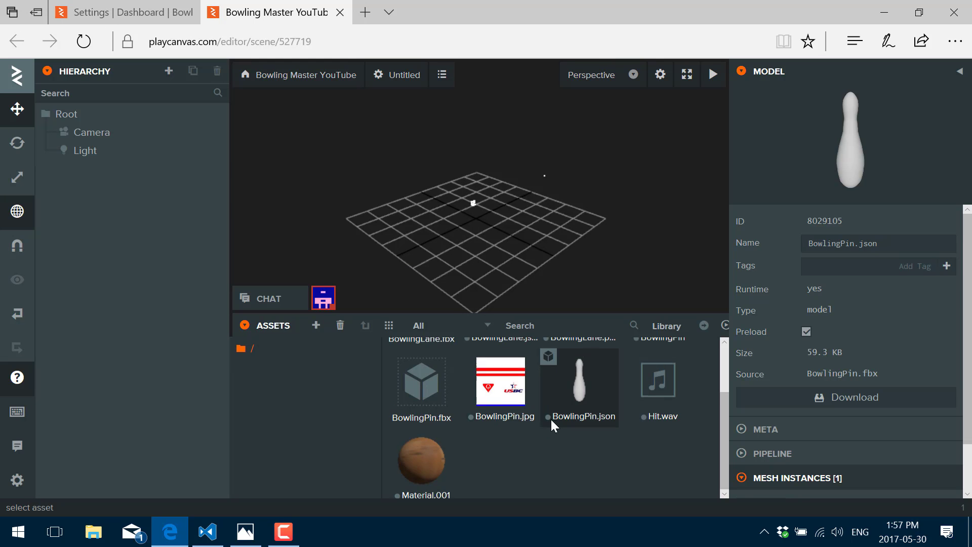
pyautogui.scroll(-2, 625, 406)
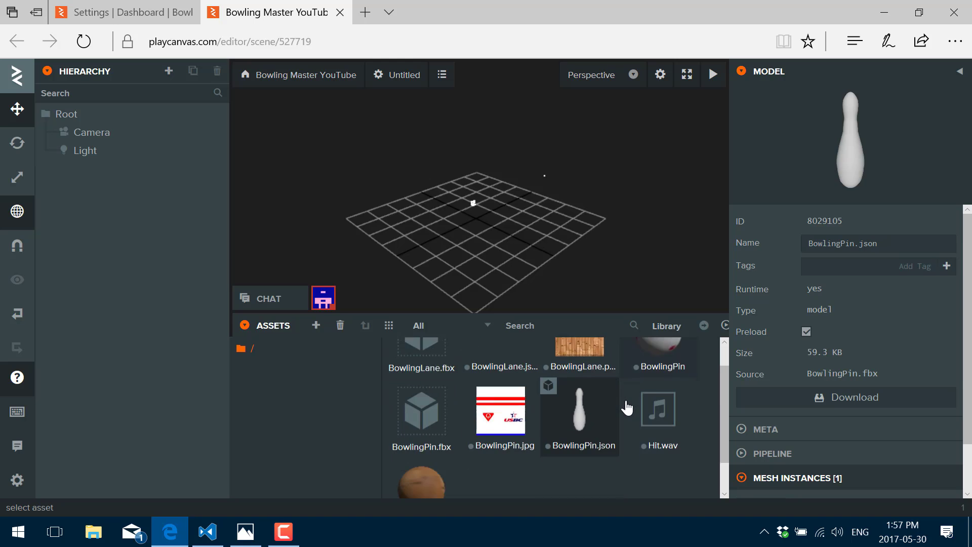
# Step: Rename the lane model's Material.001, sourced from BowlingLane.fbx, as BowlingLane
pyautogui.scroll(2, 627, 407)
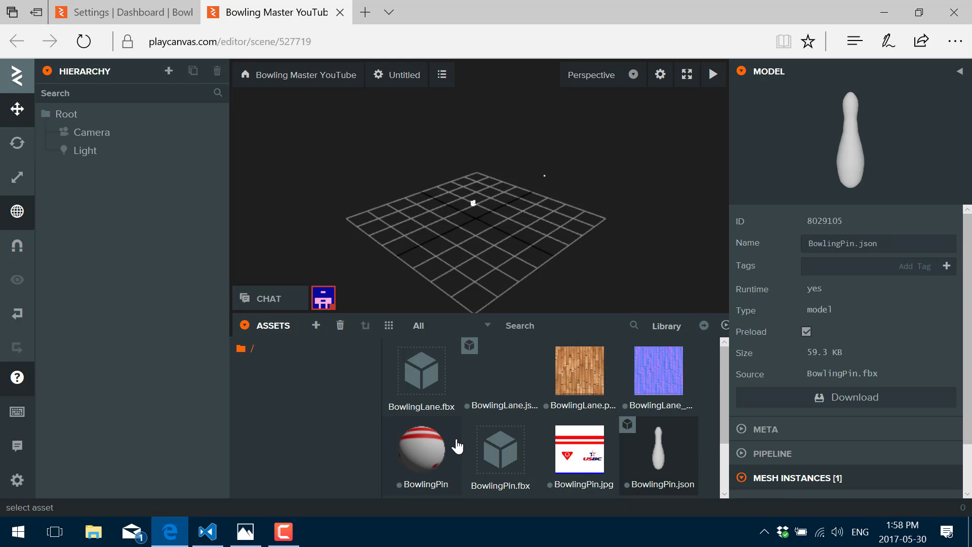
pyautogui.scroll(-2, 487, 462)
pyautogui.click(492, 461)
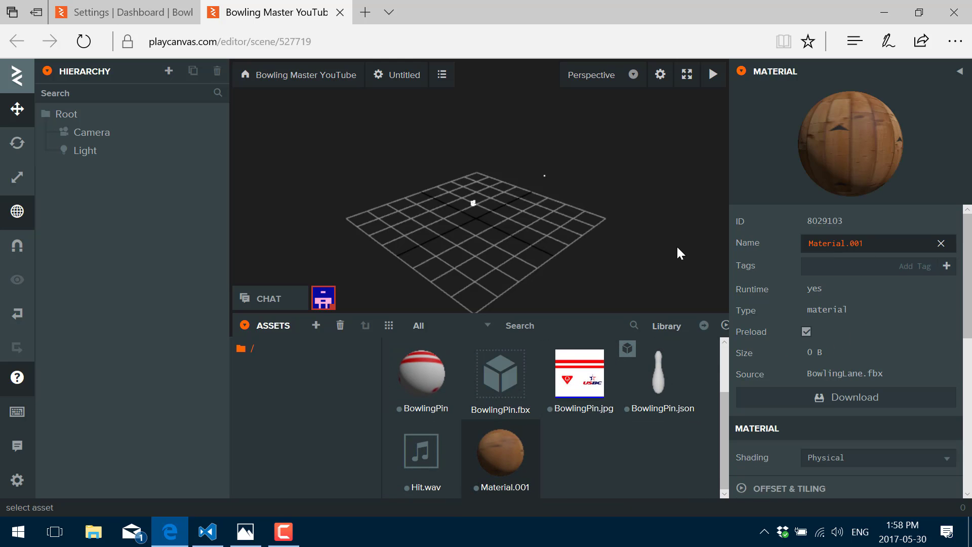
pyautogui.write('BowlingLane')
pyautogui.press('Return')
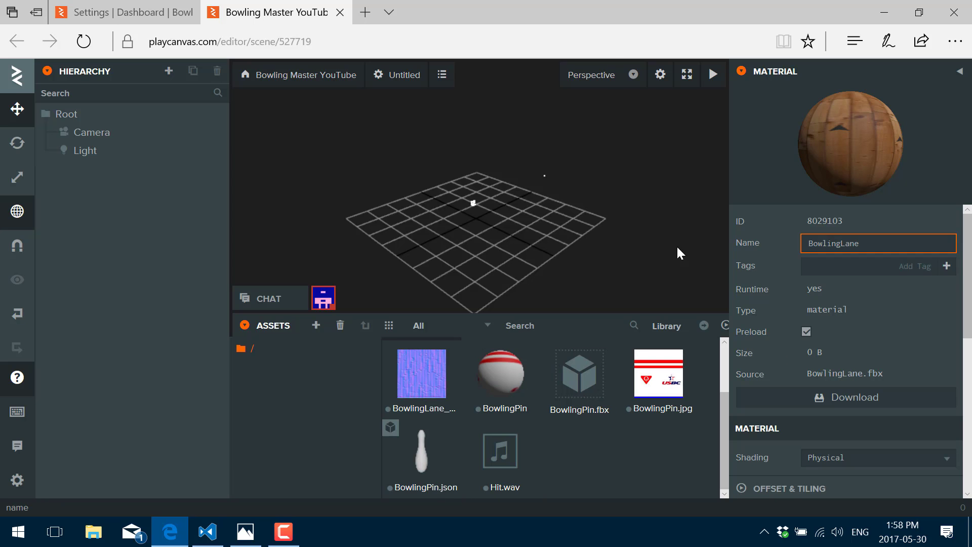
# Step: Assign BowlingLane_normal.png as the normal map of the BowlingLane material and set its bumpiness to 0.784
pyautogui.scroll(-3, 889, 342)
pyautogui.scroll(-4, 810, 364)
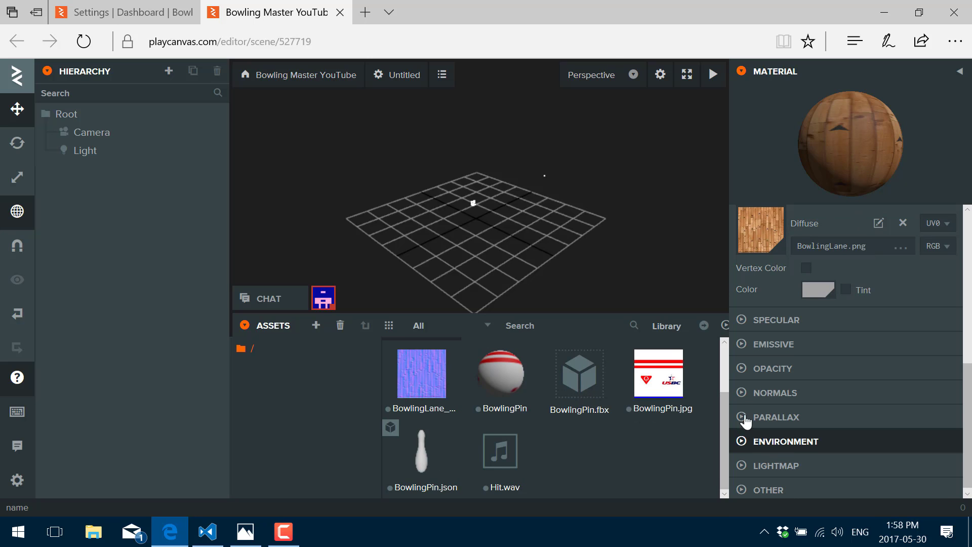
pyautogui.click(748, 393)
pyautogui.click(828, 456)
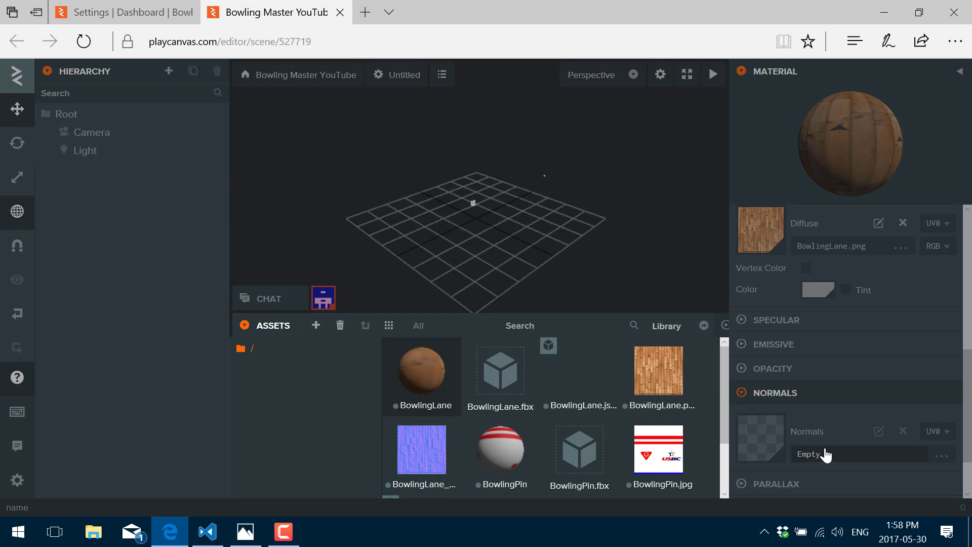
pyautogui.click(439, 462)
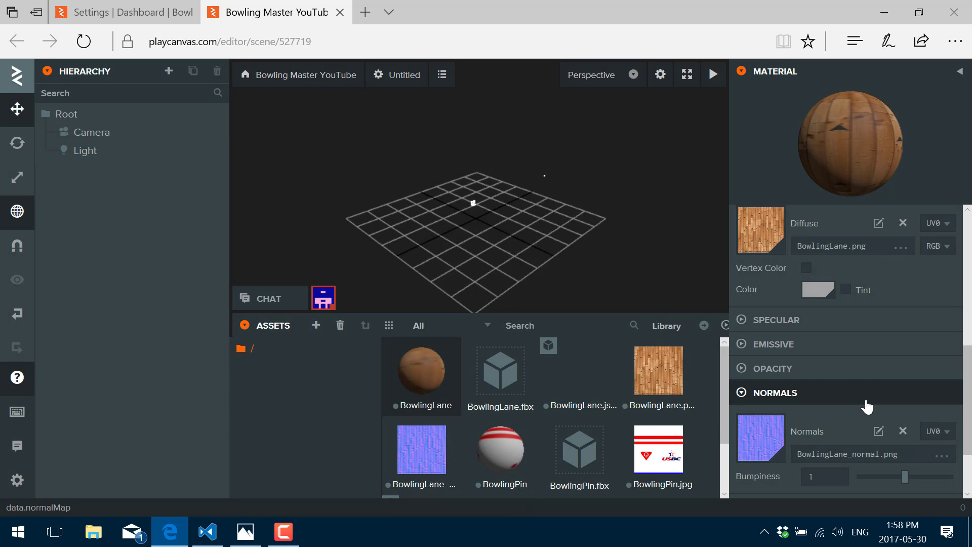
pyautogui.moveTo(905, 476)
pyautogui.mouseDown()
pyautogui.moveTo(881, 477)
pyautogui.moveTo(928, 477)
pyautogui.moveTo(871, 480)
pyautogui.moveTo(922, 477)
pyautogui.moveTo(895, 477)
pyautogui.mouseUp()
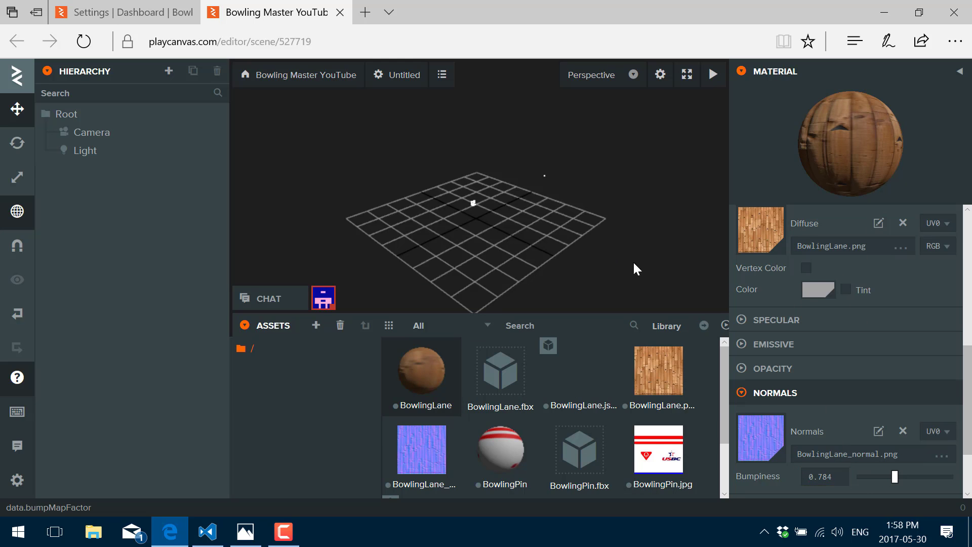
pyautogui.click(740, 392)
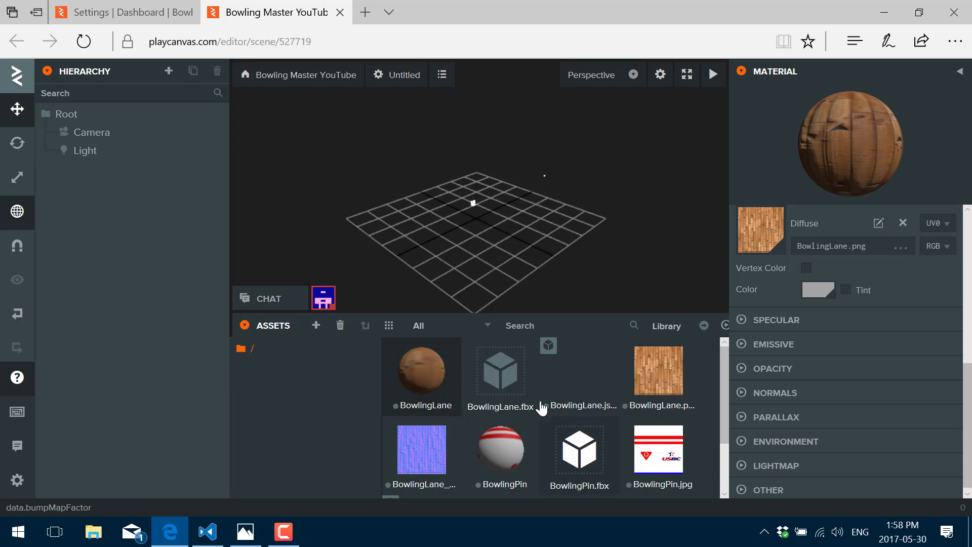
# Step: Select the BowlingLane.json model and look through the project's remaining assets
pyautogui.click(596, 381)
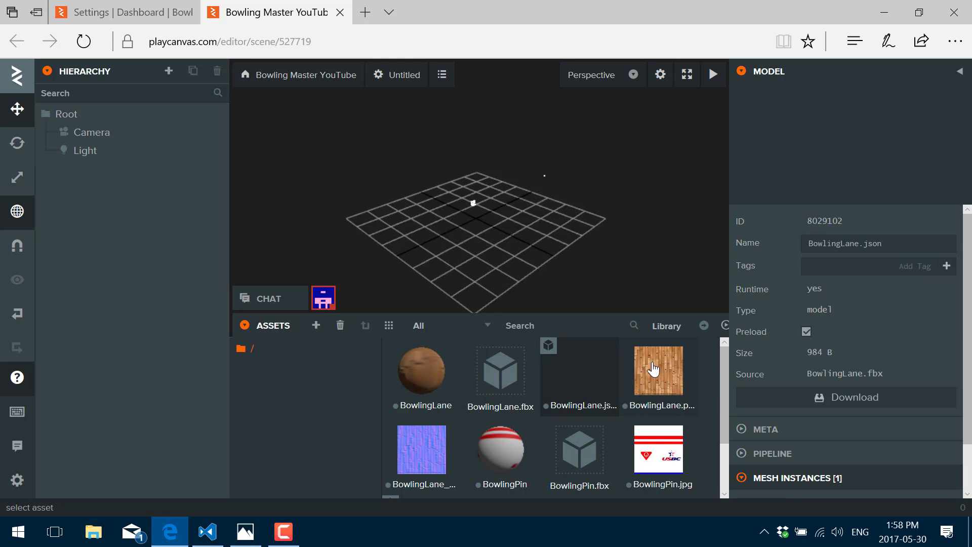
pyautogui.scroll(-1, 586, 369)
pyautogui.scroll(-2, 586, 368)
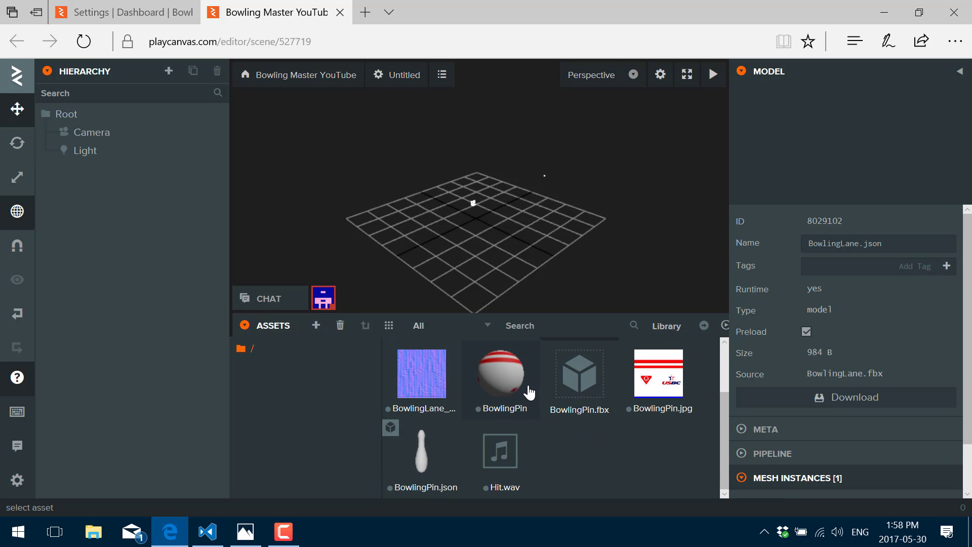
pyautogui.scroll(1, 528, 391)
pyautogui.scroll(1, 528, 391)
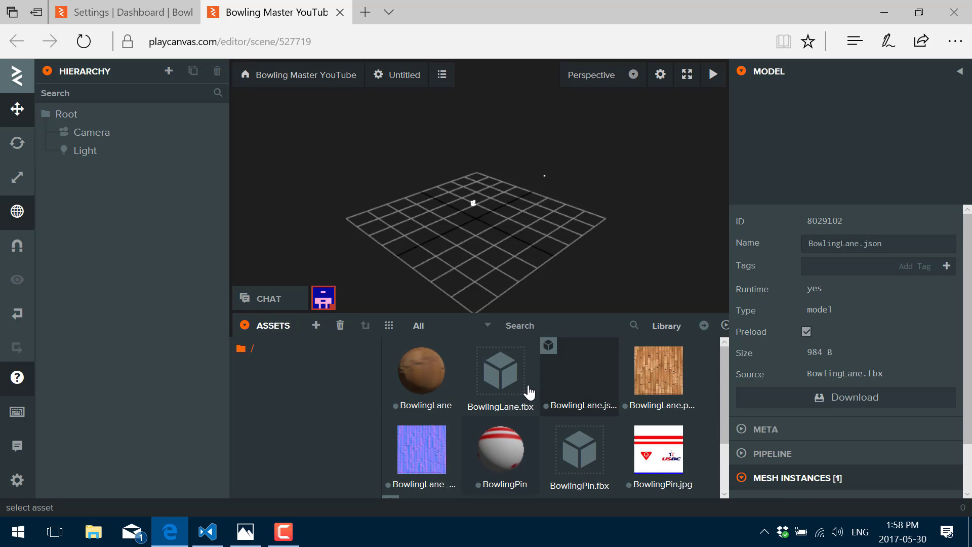
pyautogui.scroll(-1, 529, 392)
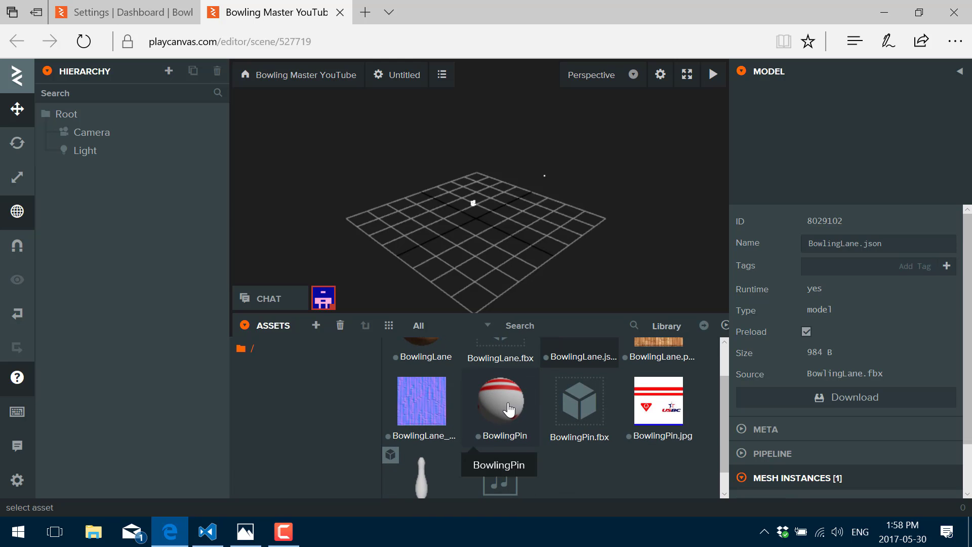
pyautogui.scroll(-1, 459, 419)
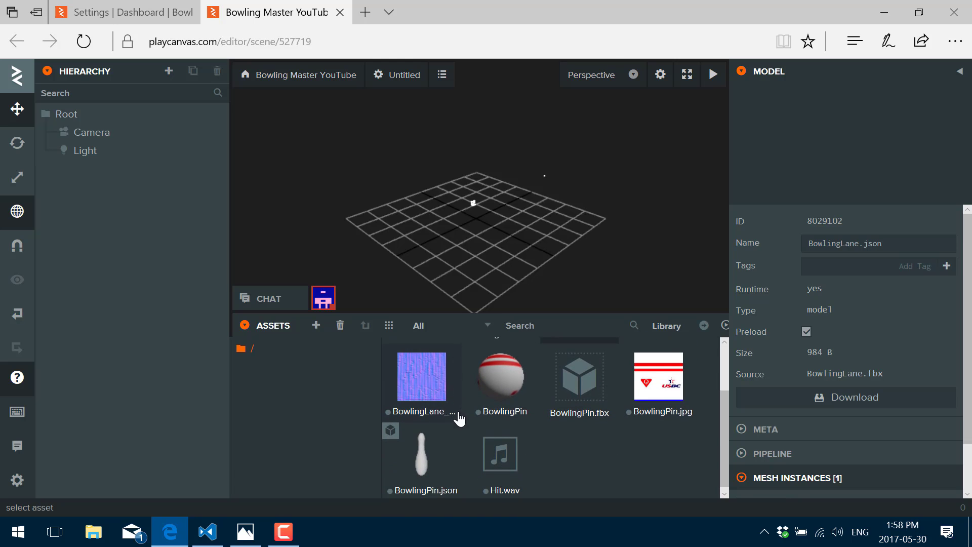
# Step: Check the material assigned to the BowlingPin.json model's mesh instance, view the pin in an enlarged preview, and deselect it
pyautogui.click(421, 456)
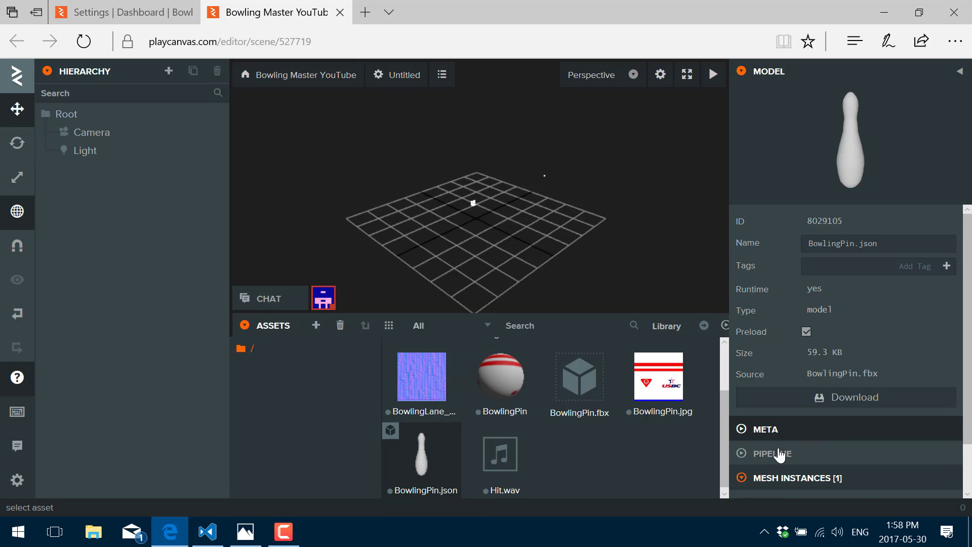
pyautogui.scroll(-1, 860, 456)
pyautogui.click(862, 483)
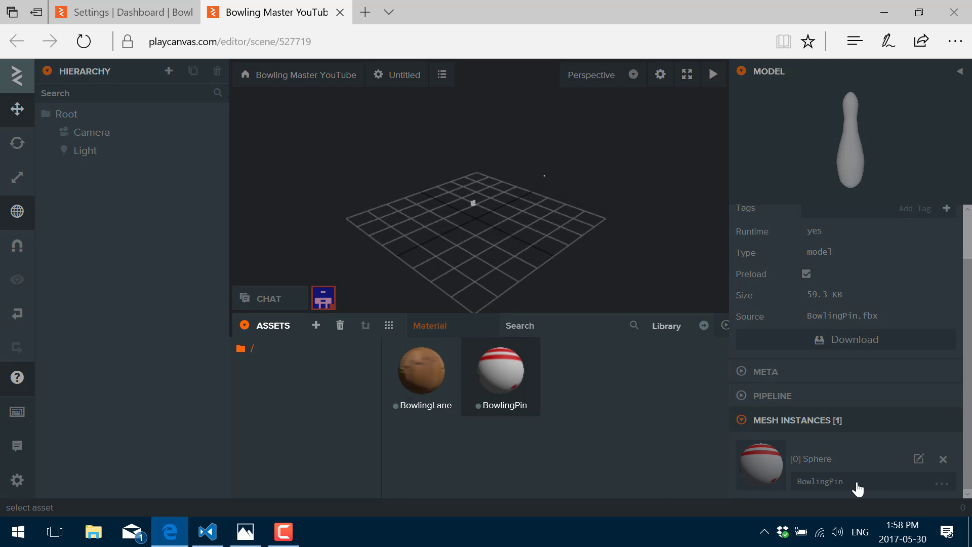
pyautogui.click(857, 460)
pyautogui.click(852, 177)
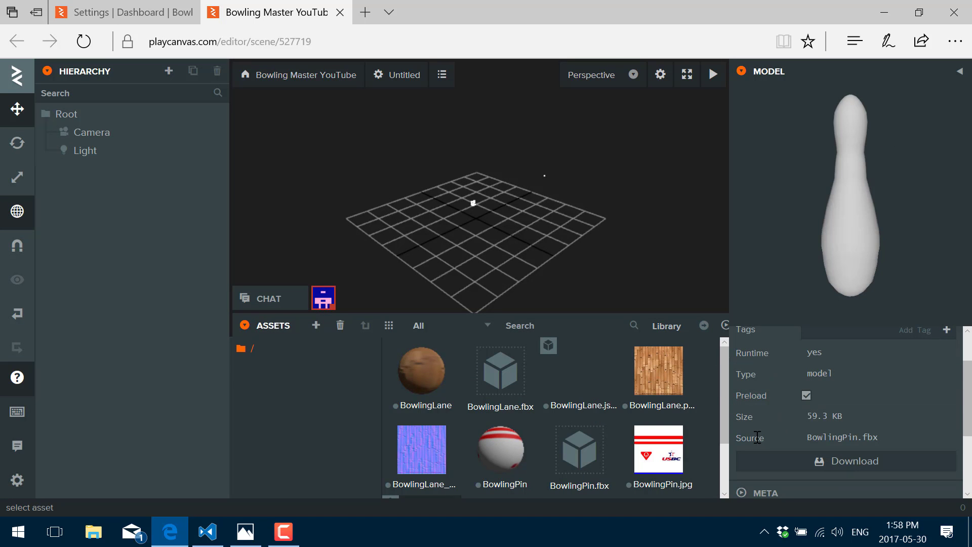
pyautogui.click(569, 207)
pyautogui.scroll(-2, 505, 444)
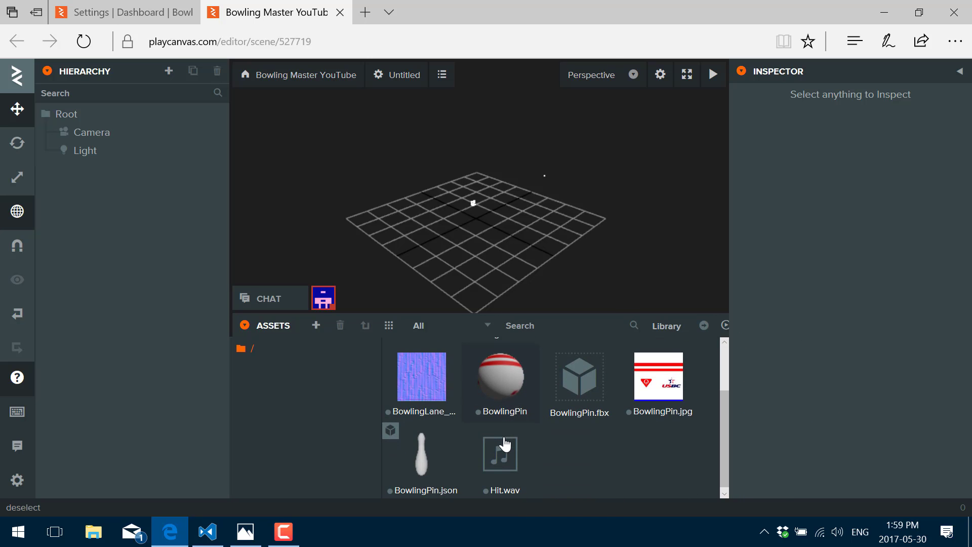
pyautogui.scroll(2, 504, 445)
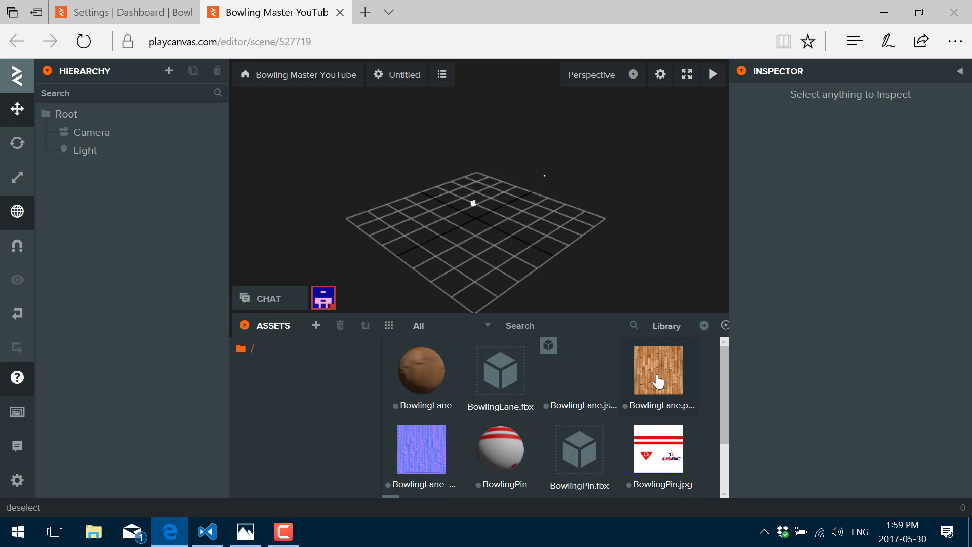
# Step: Check the material assigned to the Plane mesh instance of the BowlingLane.json model, keeping the current choice
pyautogui.click(577, 381)
pyautogui.scroll(-3, 855, 438)
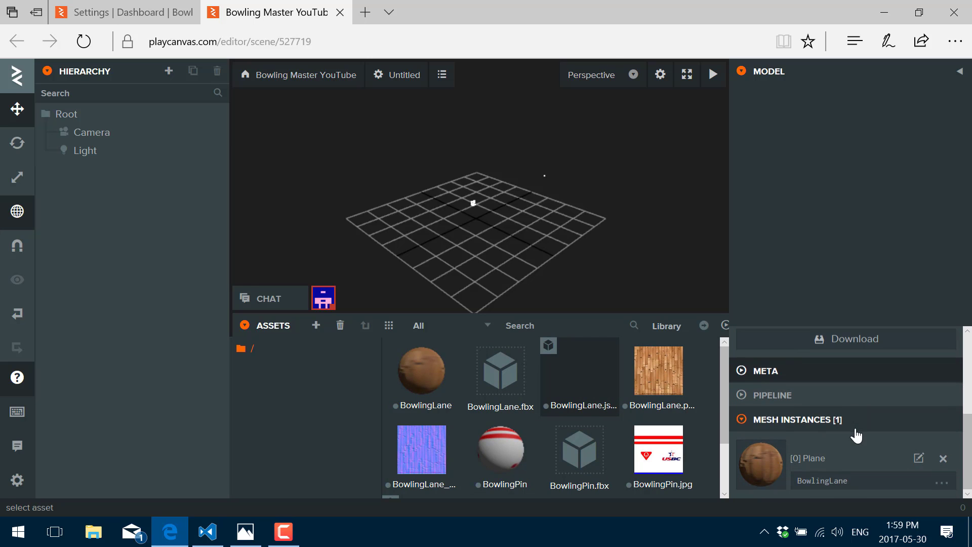
pyautogui.click(862, 487)
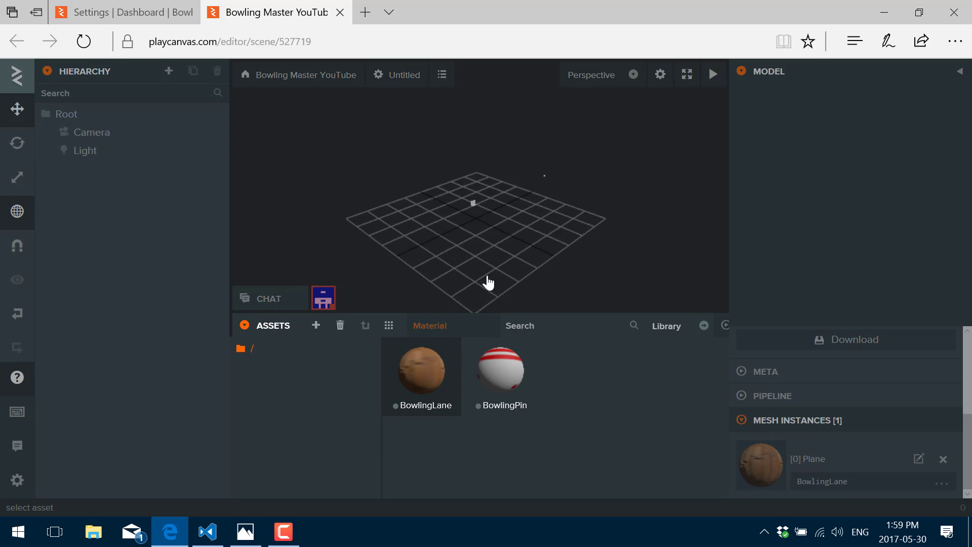
pyautogui.click(514, 256)
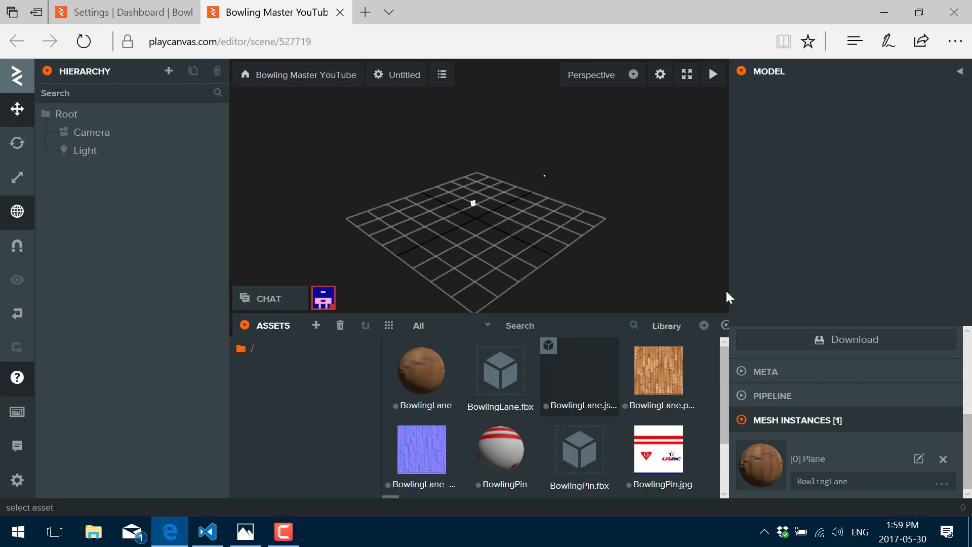
pyautogui.scroll(3, 795, 387)
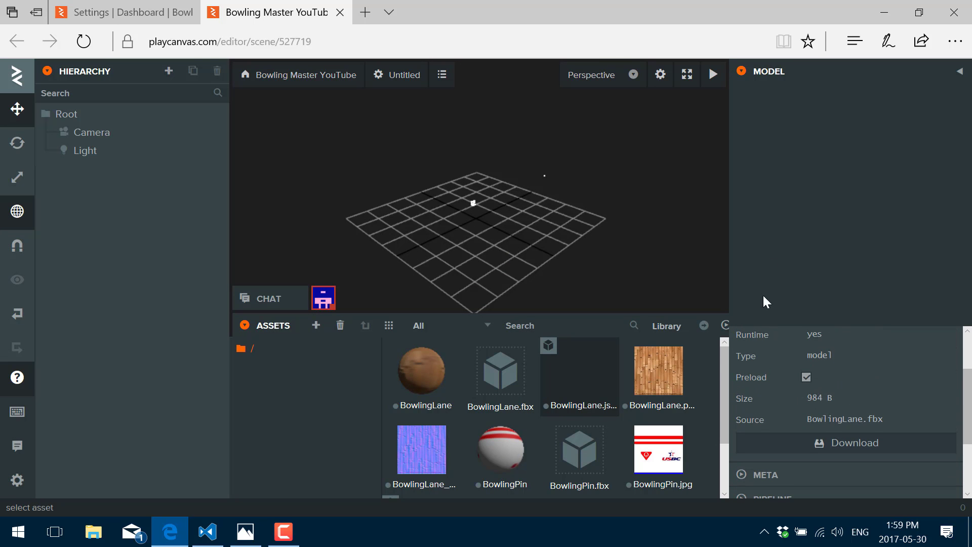
pyautogui.click(594, 368)
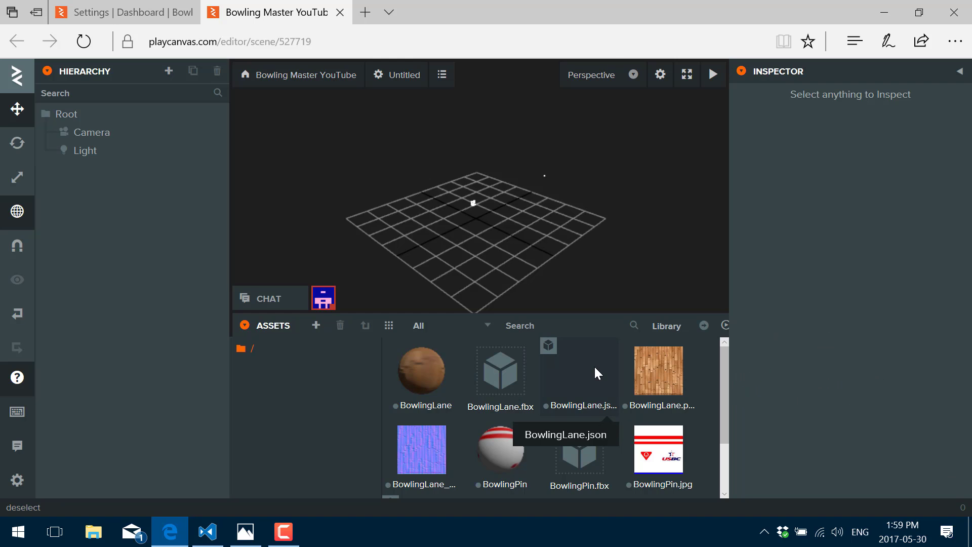
# Step: Open the BowlingLane material from the lane model's Plane mesh instance, review its settings and collapse the diffuse section
pyautogui.click(594, 369)
pyautogui.scroll(-4, 810, 385)
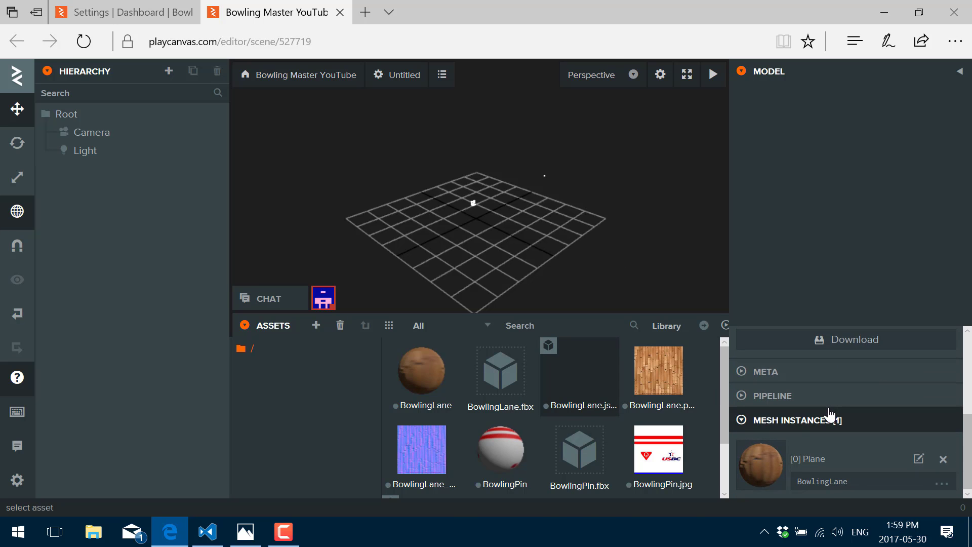
pyautogui.click(919, 460)
pyautogui.scroll(-8, 889, 419)
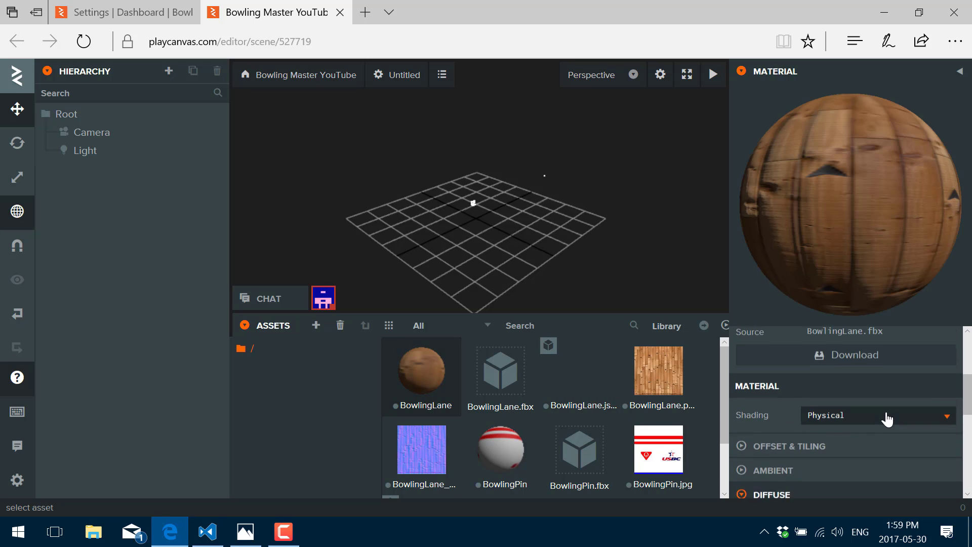
pyautogui.scroll(1, 887, 418)
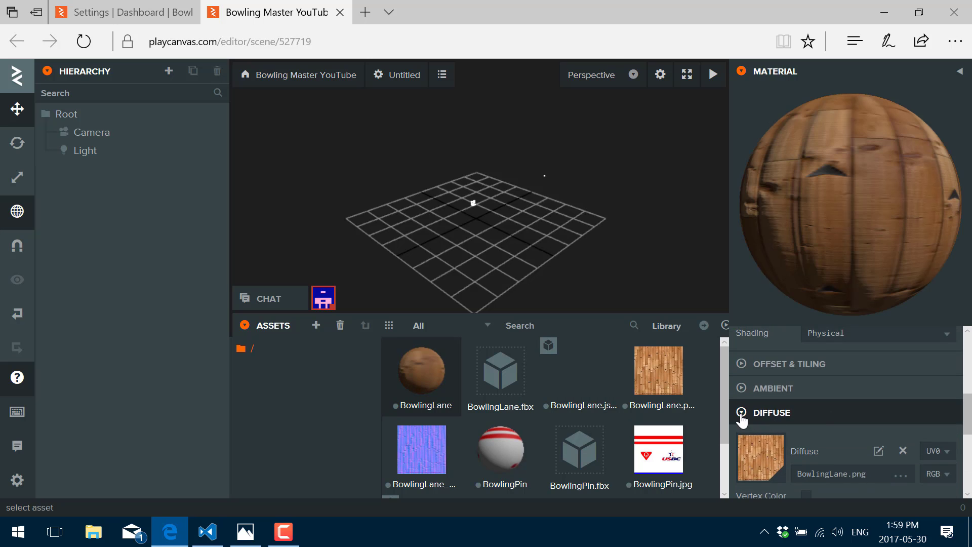
pyautogui.click(764, 411)
pyautogui.scroll(-3, 839, 423)
pyautogui.scroll(10, 838, 423)
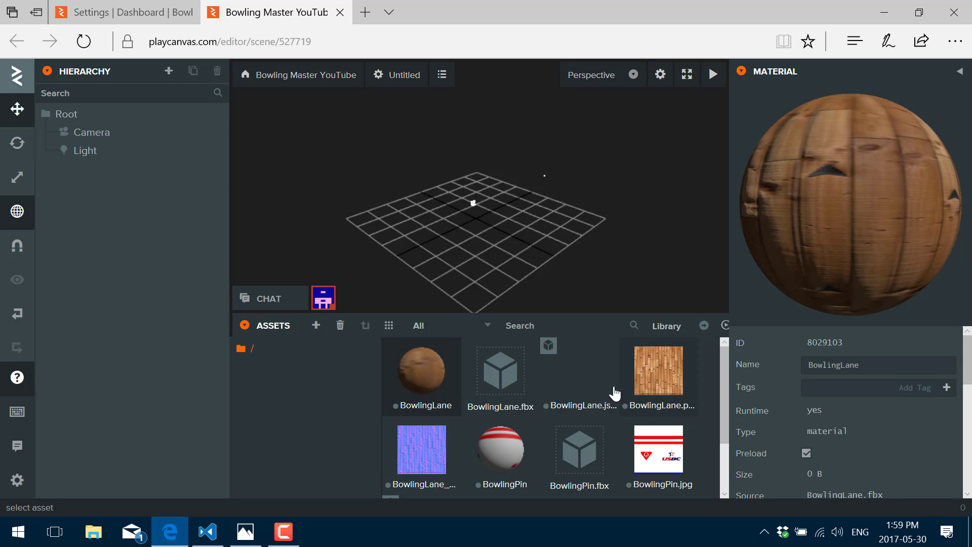
# Step: Examine the meta and pipeline details of the BowlingLane.json model
pyautogui.click(580, 379)
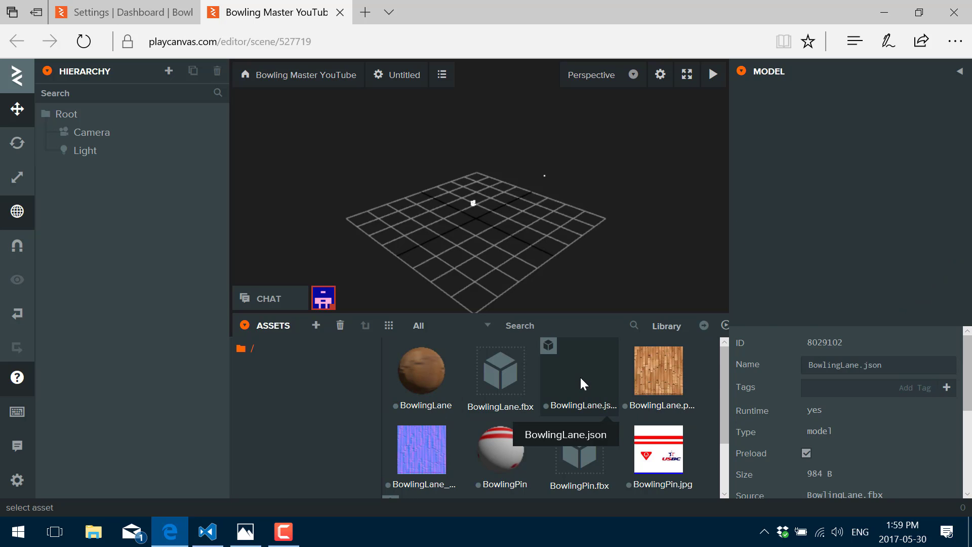
pyautogui.scroll(-5, 850, 406)
pyautogui.scroll(-1, 859, 416)
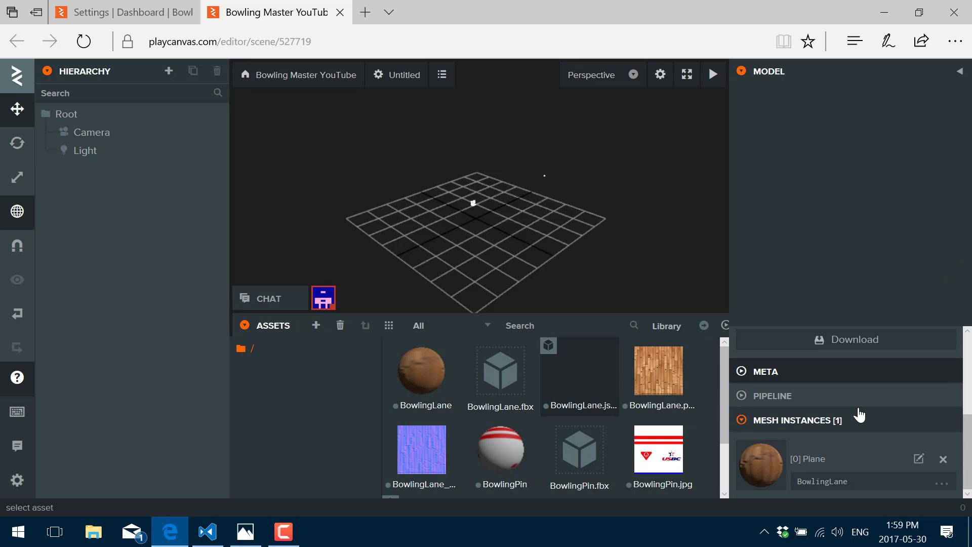
pyautogui.click(743, 375)
pyautogui.scroll(-2, 813, 398)
pyautogui.scroll(2, 813, 398)
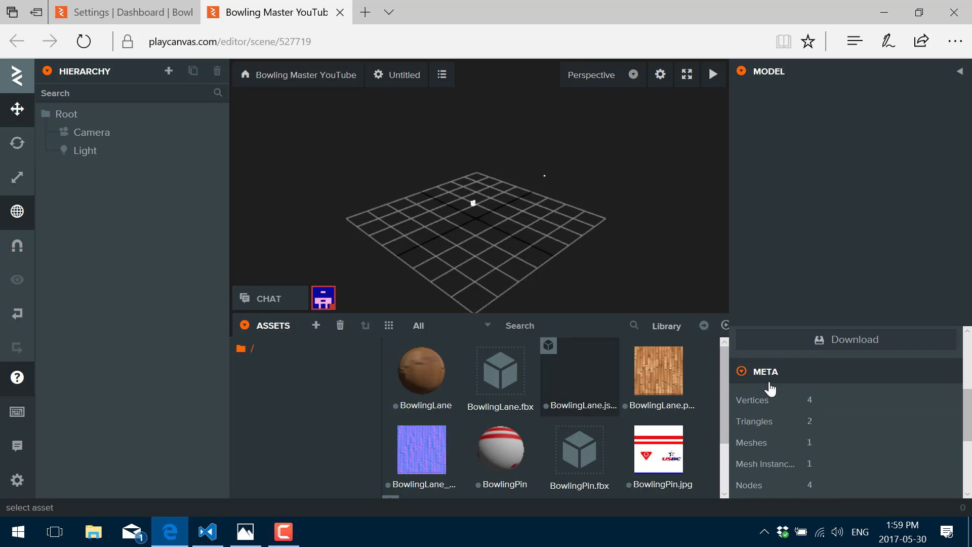
pyautogui.click(743, 374)
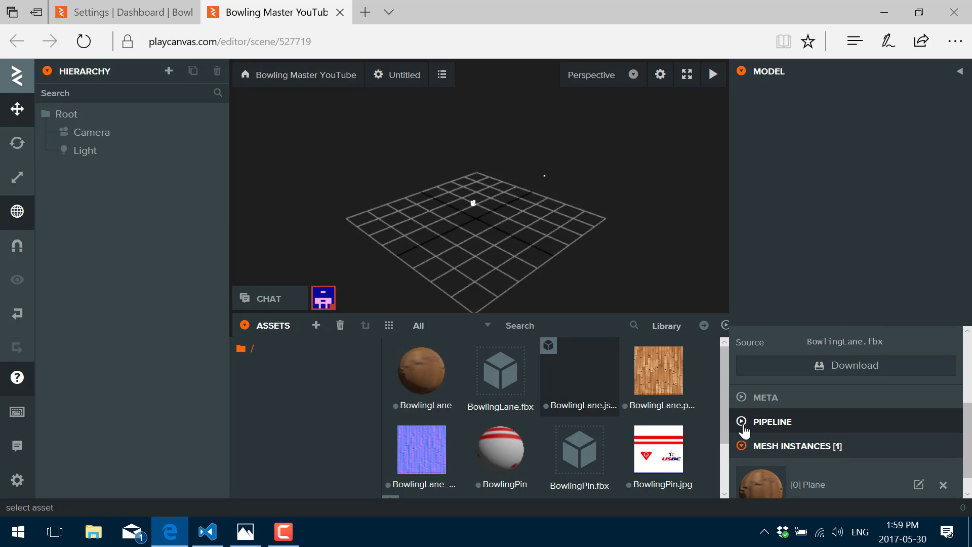
pyautogui.click(771, 424)
pyautogui.scroll(-2, 771, 423)
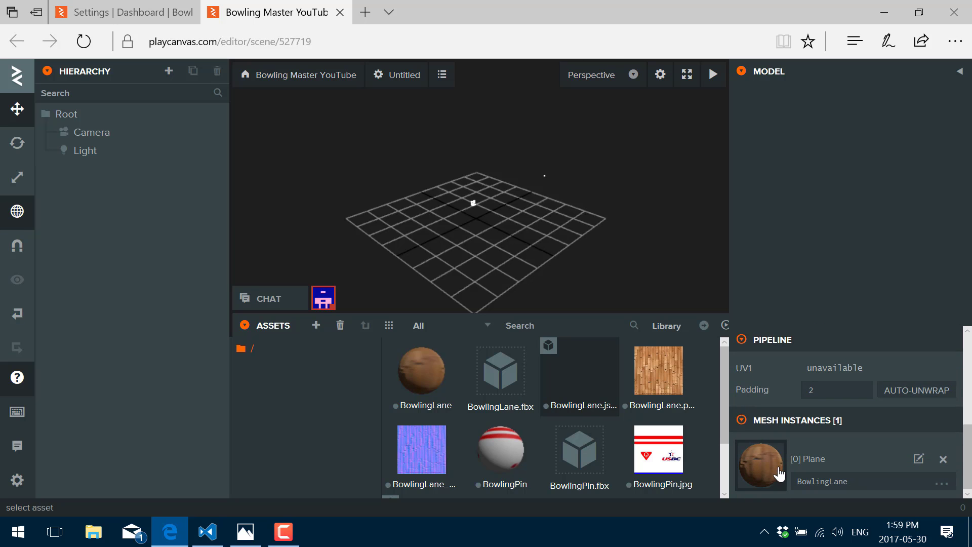
# Step: Open the BowlingLane material from the lane model's Plane mesh instance and set its cull mode to Front Faces
pyautogui.click(762, 464)
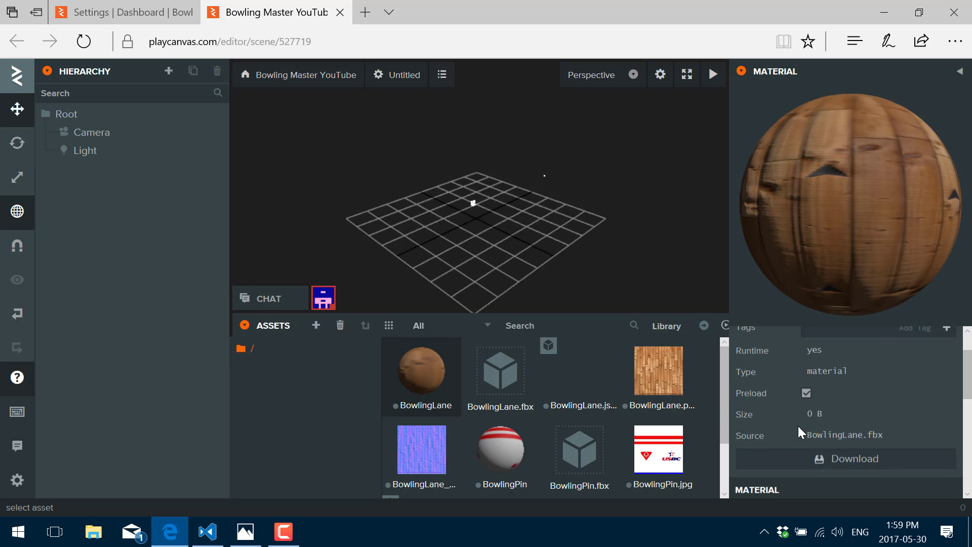
pyautogui.scroll(-3, 798, 427)
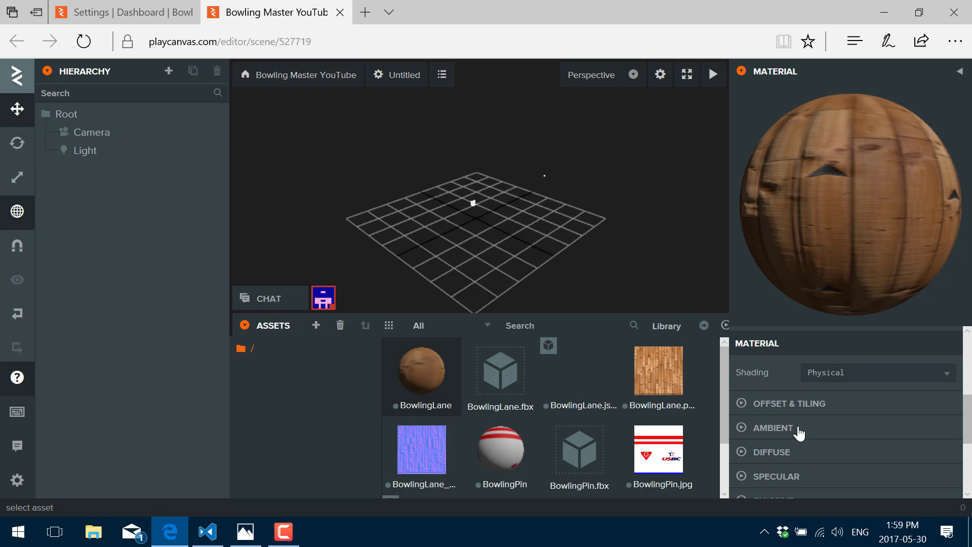
pyautogui.scroll(-3, 799, 433)
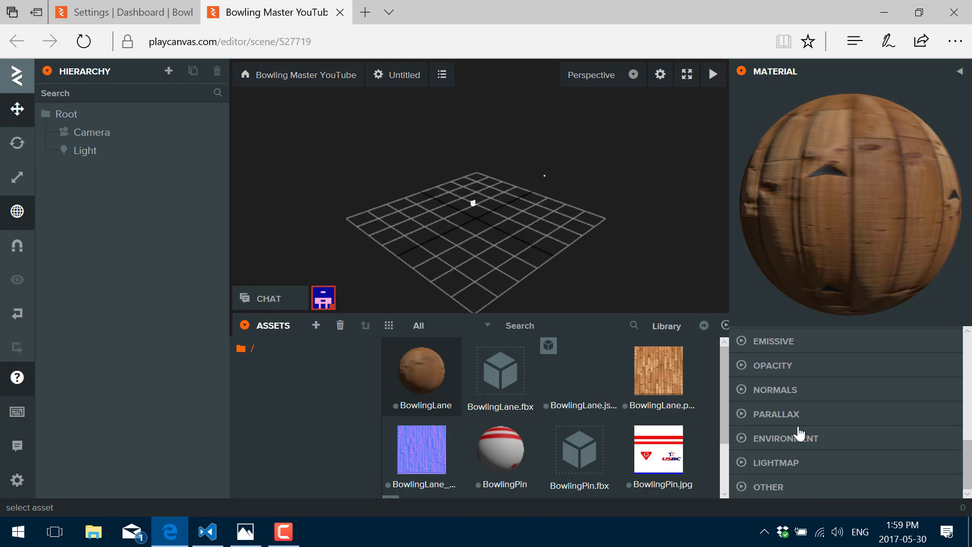
pyautogui.click(749, 487)
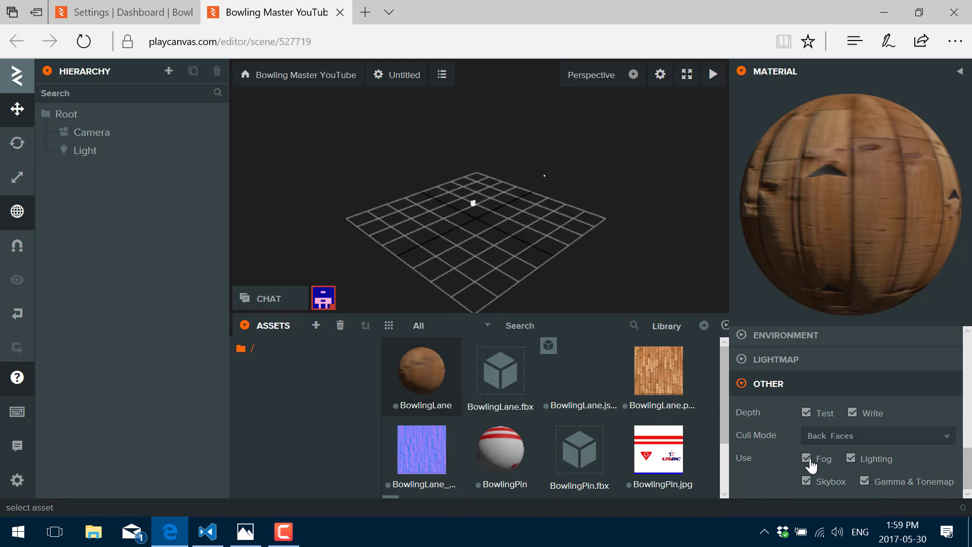
pyautogui.click(859, 436)
pyautogui.click(836, 457)
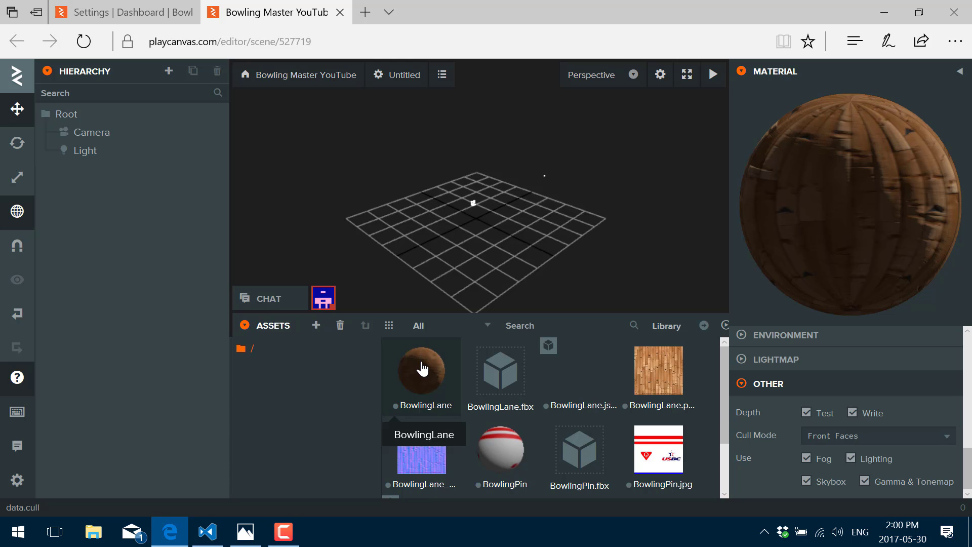
# Step: Try to place the BowlingLane material asset directly into the scene, and leave it deselected
pyautogui.moveTo(433, 358); pyautogui.dragTo(486, 228)
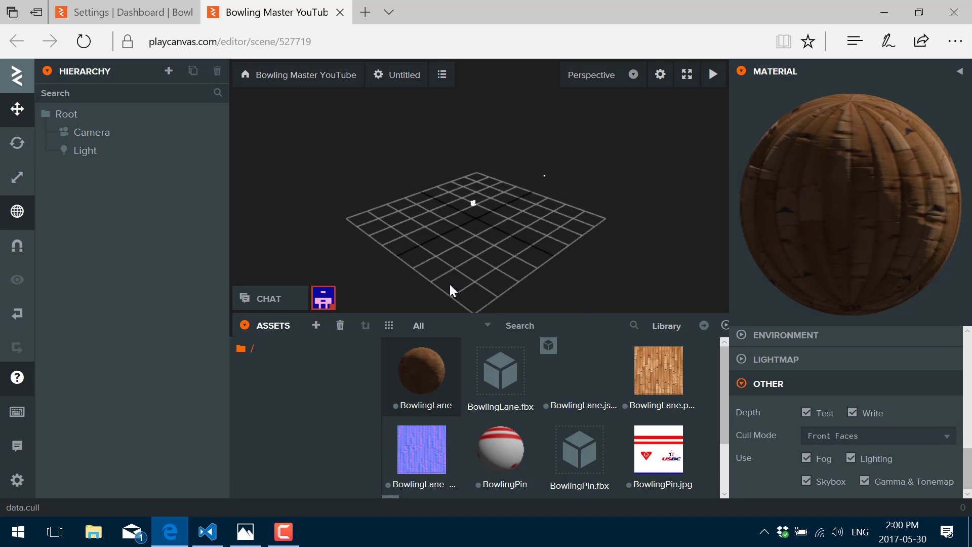
pyautogui.moveTo(431, 385); pyautogui.dragTo(476, 218)
pyautogui.click(361, 40)
pyautogui.press('Return')
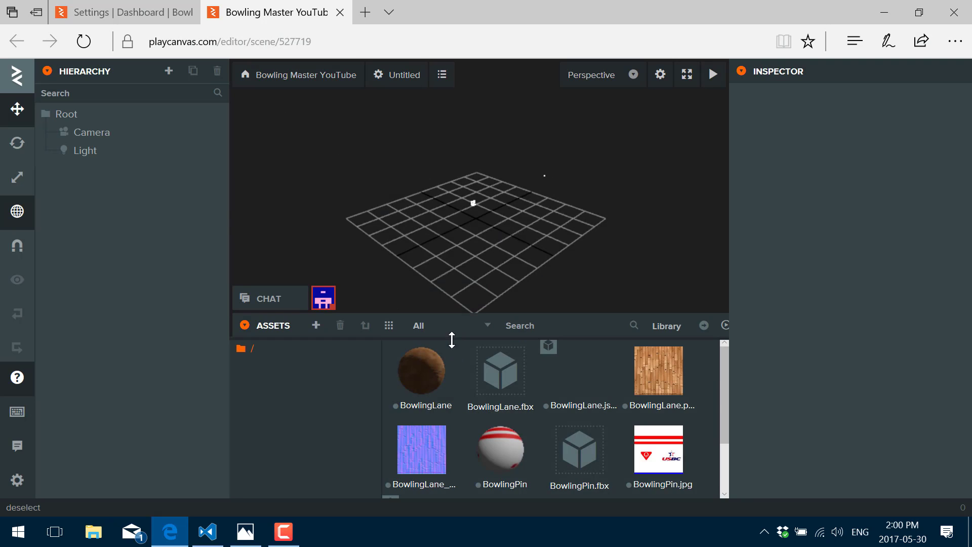
pyautogui.moveTo(434, 355); pyautogui.dragTo(465, 225)
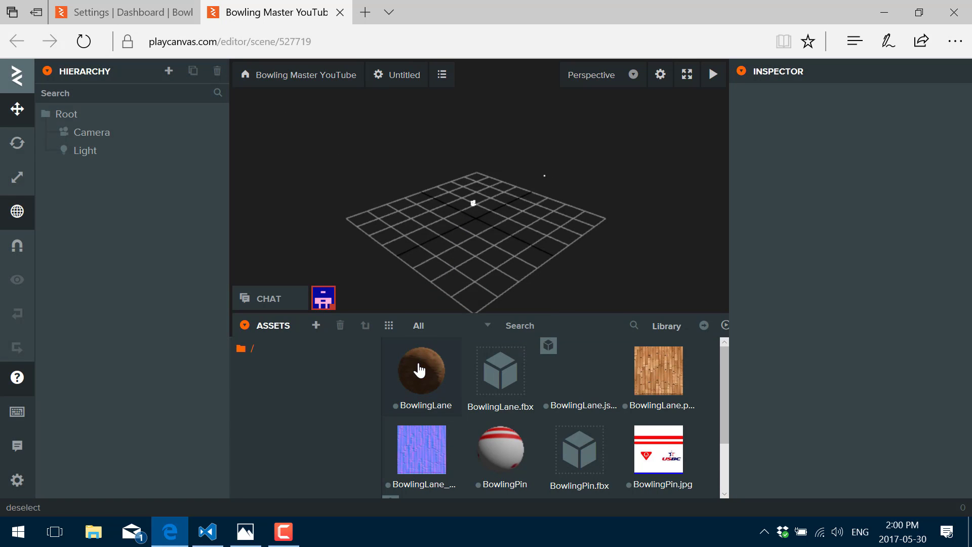
pyautogui.moveTo(420, 371); pyautogui.dragTo(471, 217)
pyautogui.moveTo(412, 369); pyautogui.dragTo(473, 233)
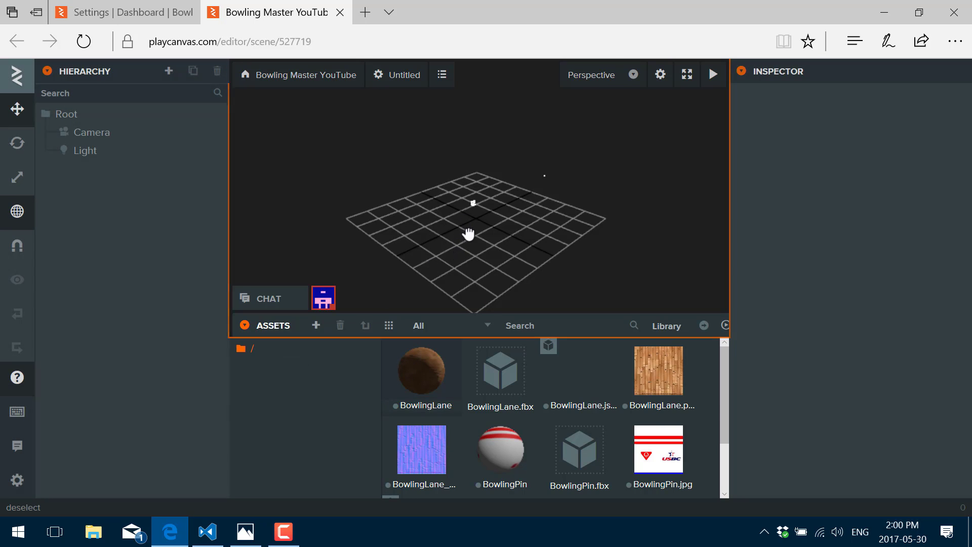
pyautogui.click(424, 385)
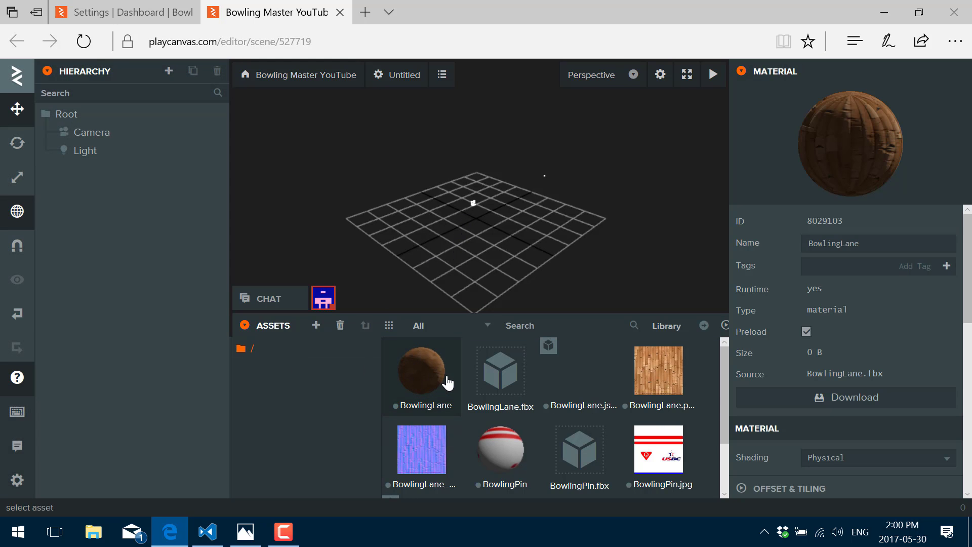
pyautogui.click(421, 374)
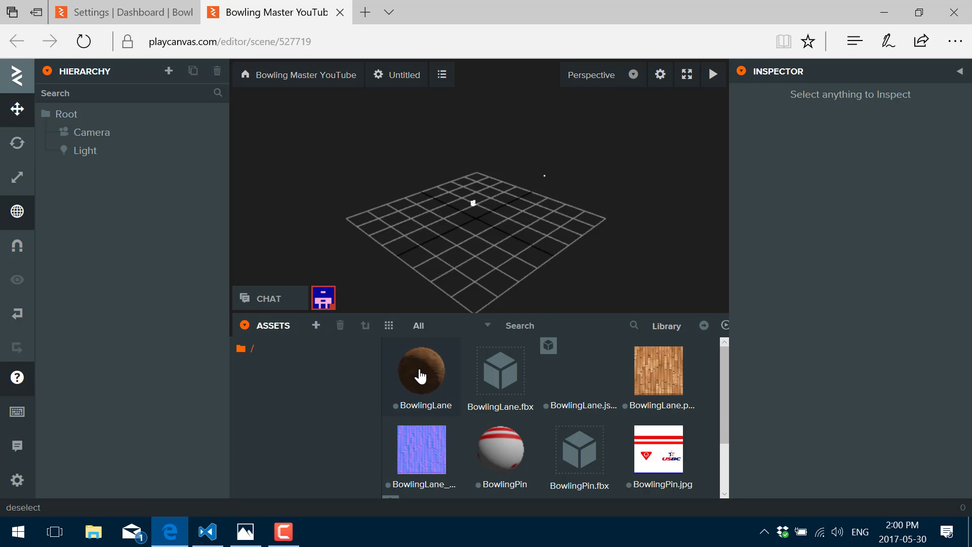
# Step: Add the BowlingLane.json model to the scene at the origin and scale it uniformly to about 0.317
pyautogui.moveTo(601, 382); pyautogui.dragTo(485, 219)
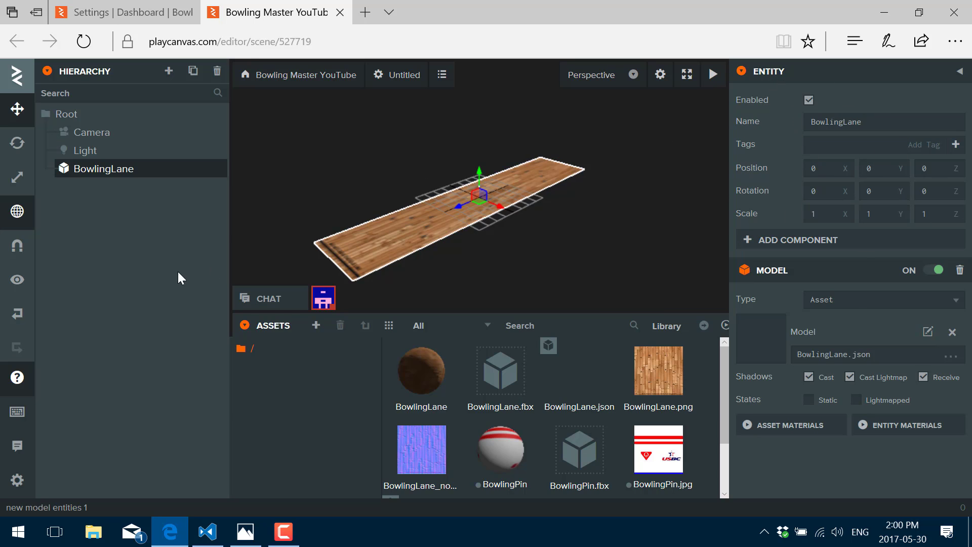
pyautogui.click(19, 178)
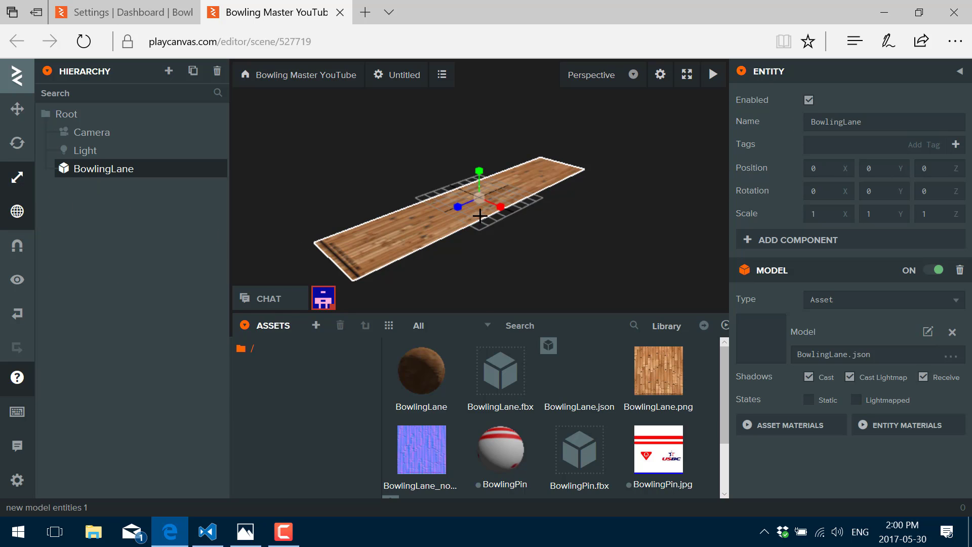
pyautogui.moveTo(482, 196); pyautogui.dragTo(466, 211)
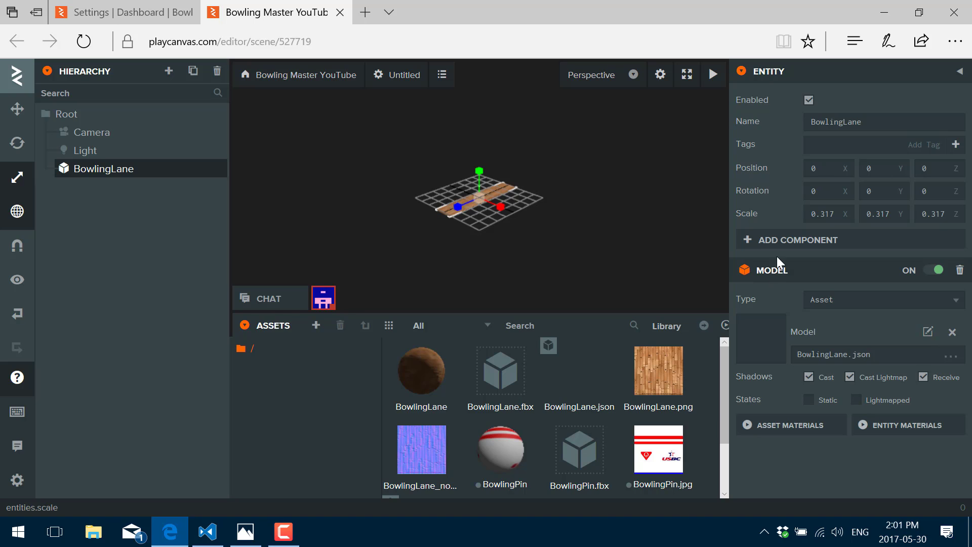
# Step: Add a Collision component to the BowlingLane entity and keep its type as Box
pyautogui.click(777, 242)
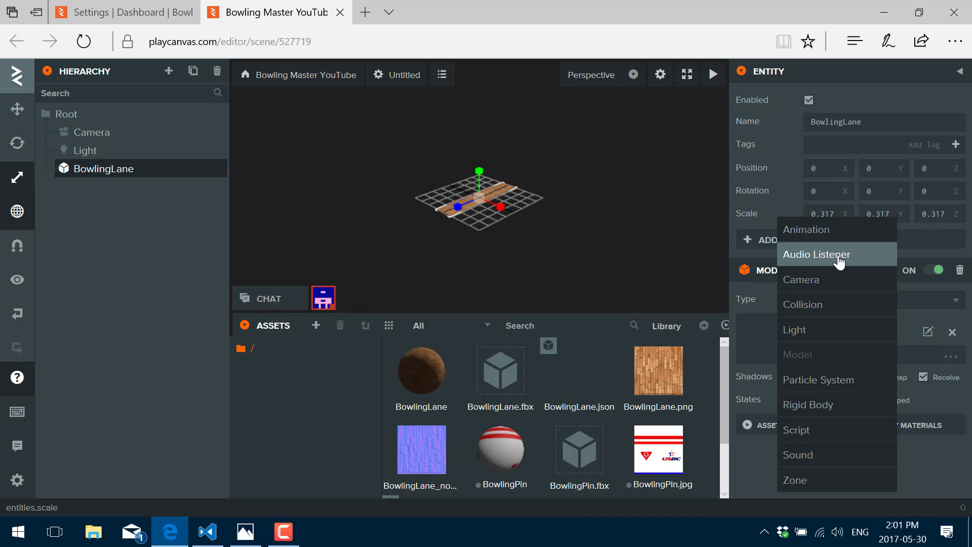
pyautogui.click(828, 307)
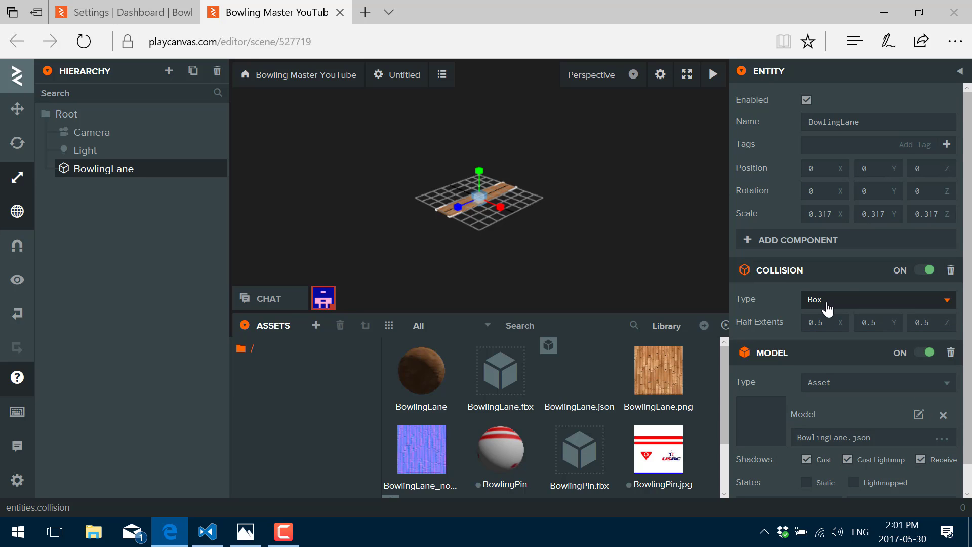
pyautogui.click(946, 303)
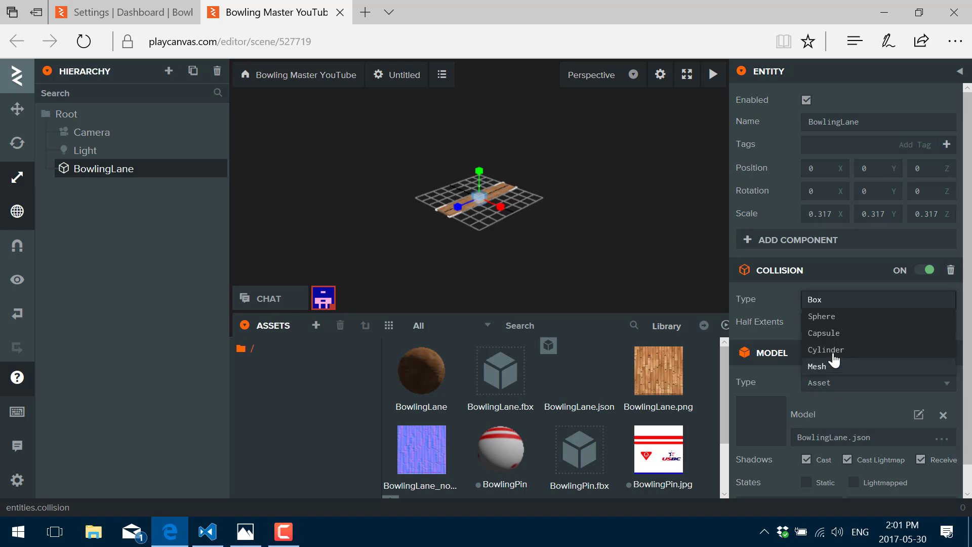
pyautogui.click(832, 303)
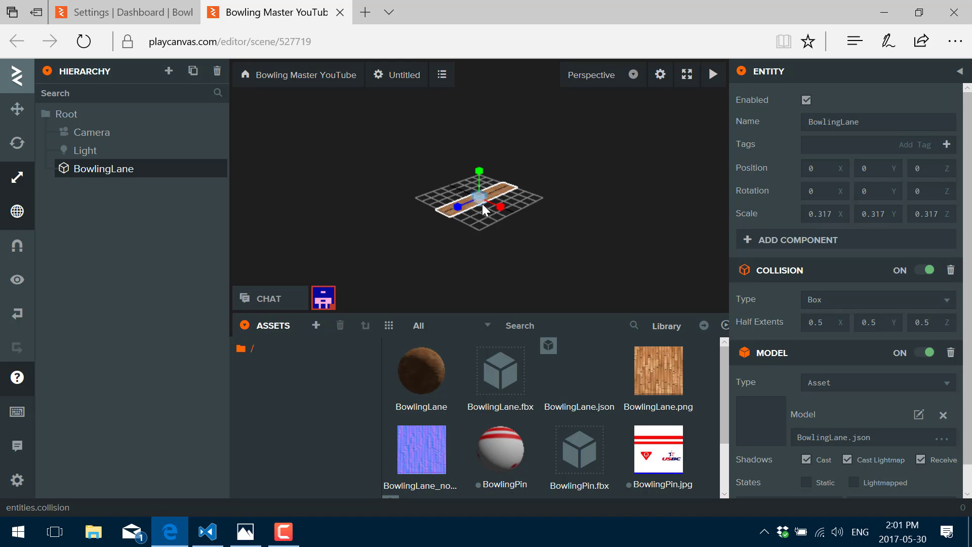
# Step: Examine the size of the box collision volume relative to the bowling lane from closer up and another angle
pyautogui.scroll(1, 482, 204)
pyautogui.scroll(5, 482, 203)
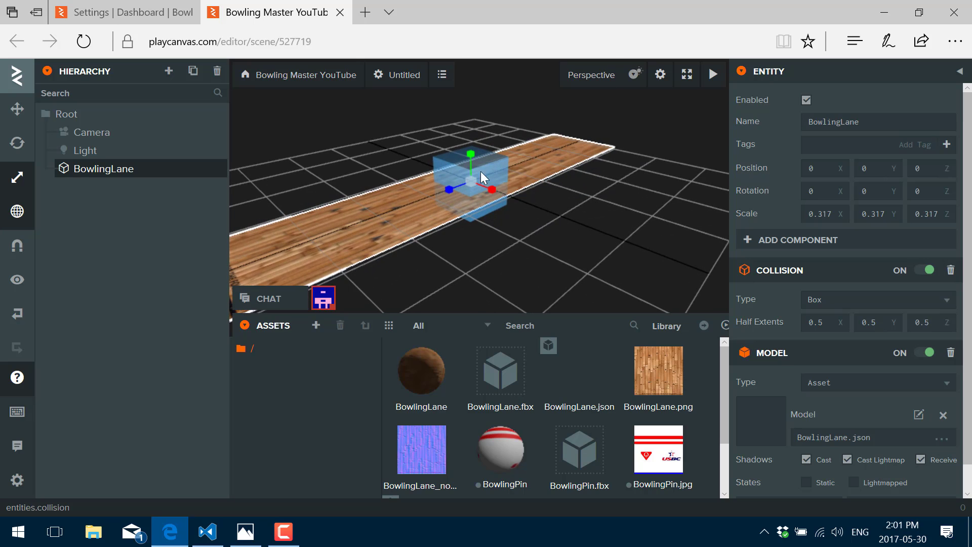
pyautogui.scroll(-2, 496, 180)
pyautogui.scroll(2, 497, 178)
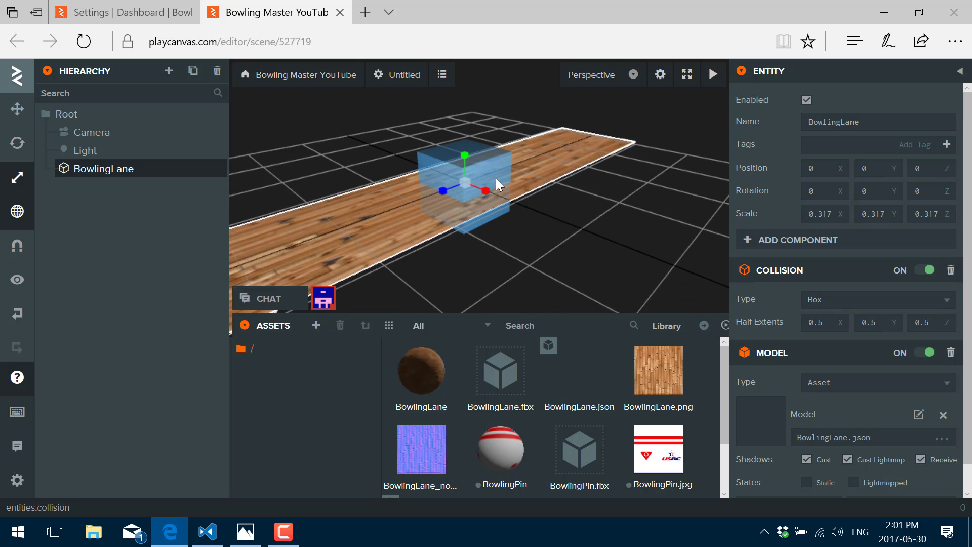
pyautogui.scroll(-2, 496, 178)
pyautogui.scroll(1, 496, 178)
pyautogui.scroll(-1, 496, 178)
pyautogui.moveTo(497, 179); pyautogui.dragTo(474, 182, button='middle')
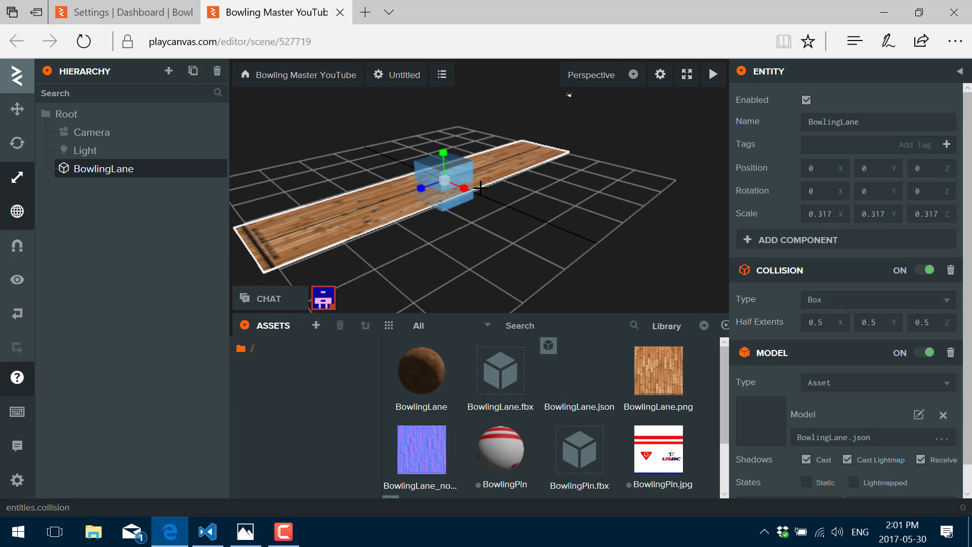
pyautogui.moveTo(507, 187)
pyautogui.mouseDown(button='right')
pyautogui.moveTo(421, 190)
pyautogui.moveTo(563, 189)
pyautogui.moveTo(495, 186)
pyautogui.mouseUp(button='right')
pyautogui.scroll(2, 496, 196)
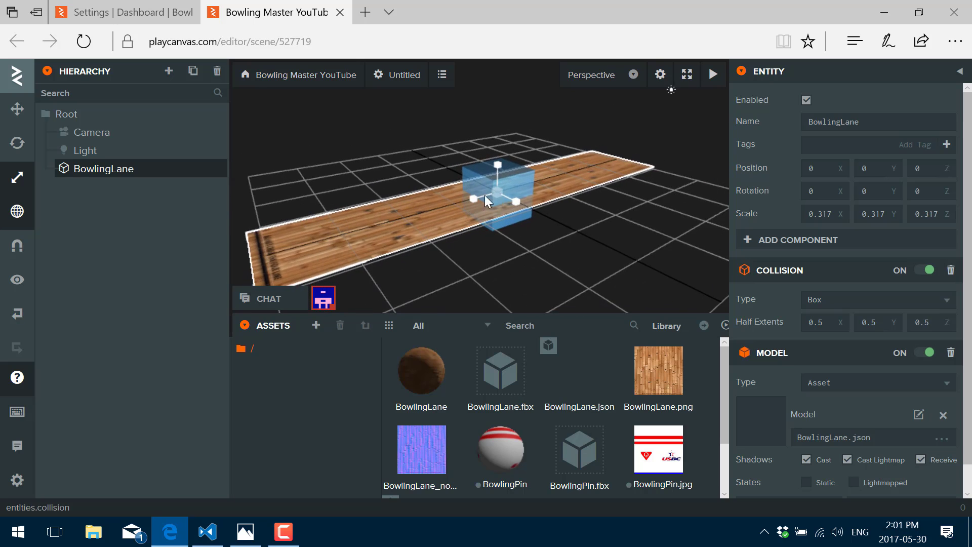
pyautogui.click(632, 76)
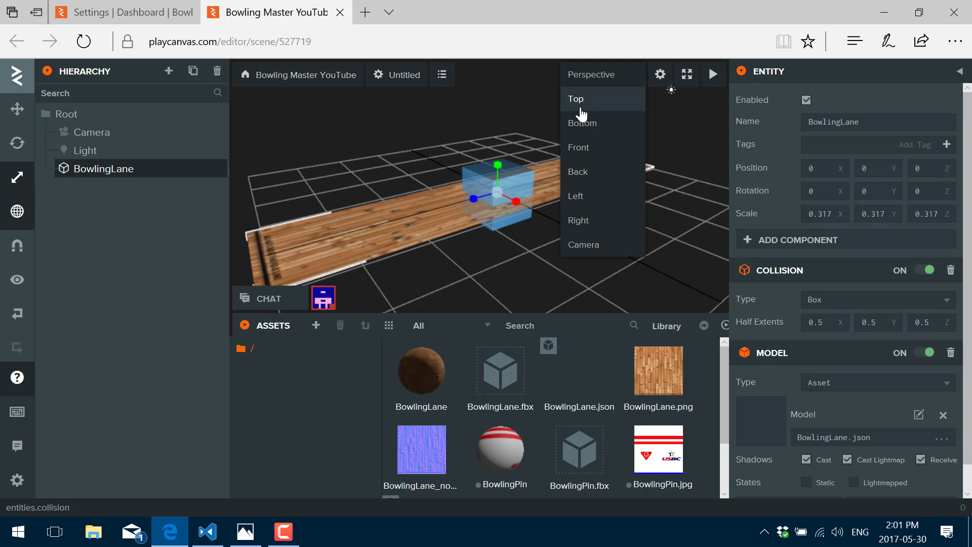
pyautogui.click(525, 280)
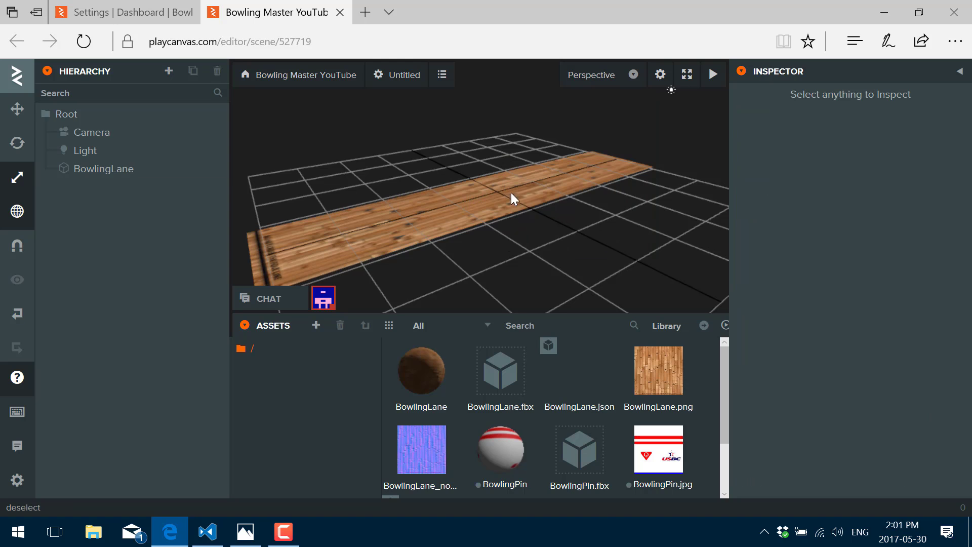
# Step: Try to stretch the BowlingLane entity along its Z axis, and undo the scaling
pyautogui.click(96, 171)
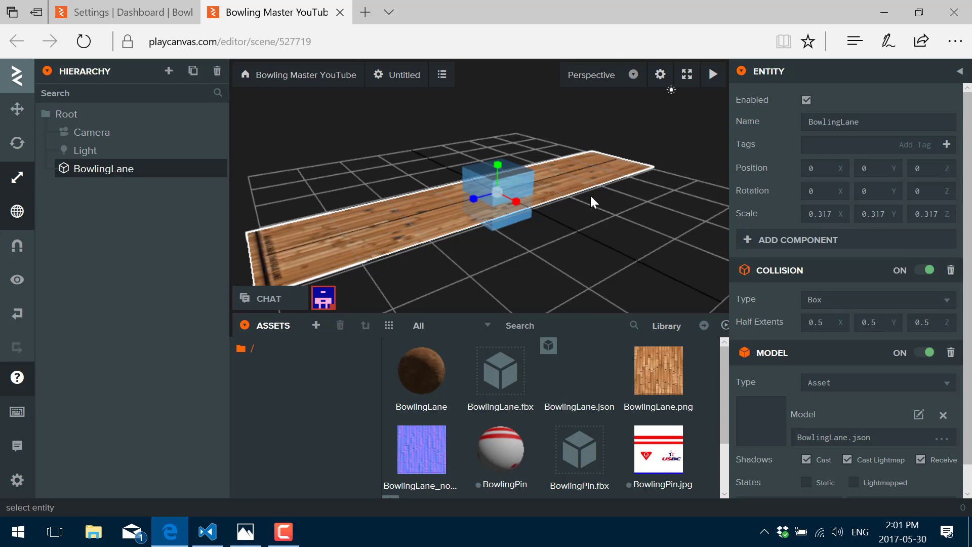
pyautogui.moveTo(474, 198); pyautogui.dragTo(409, 217)
pyautogui.hotkey('ctrl', 'z')
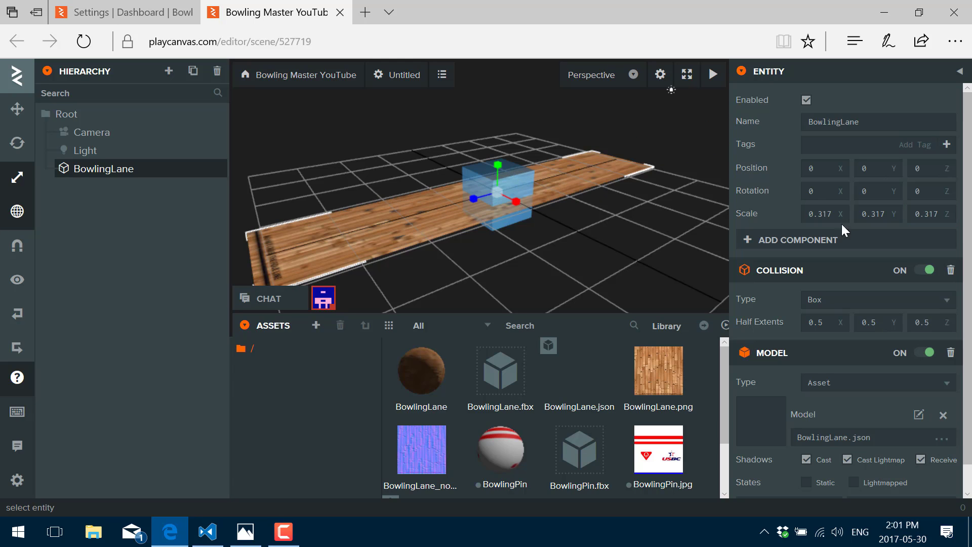
# Step: Try X half extents of 3, 0.2, 0.5 and 0.7 on the lane's collision box
pyautogui.click(806, 317)
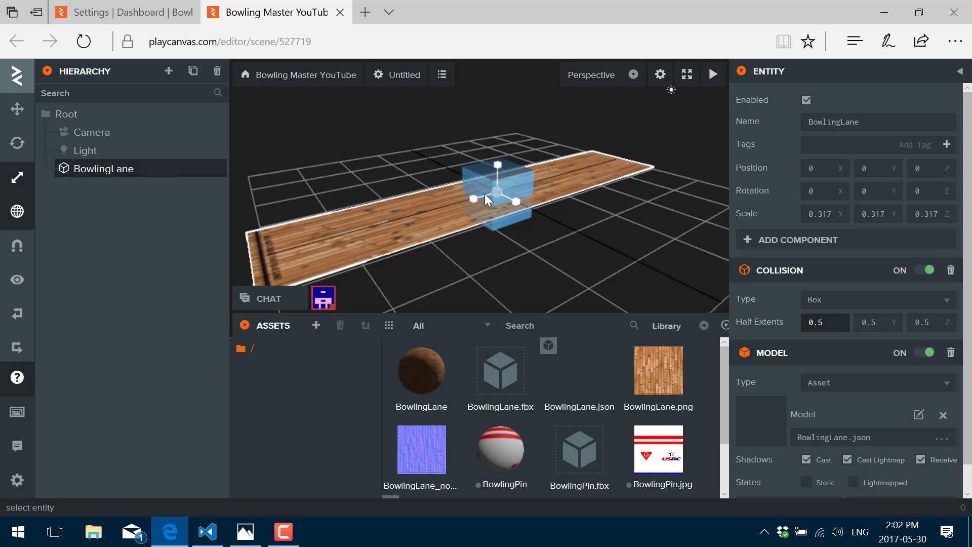
pyautogui.click(751, 311)
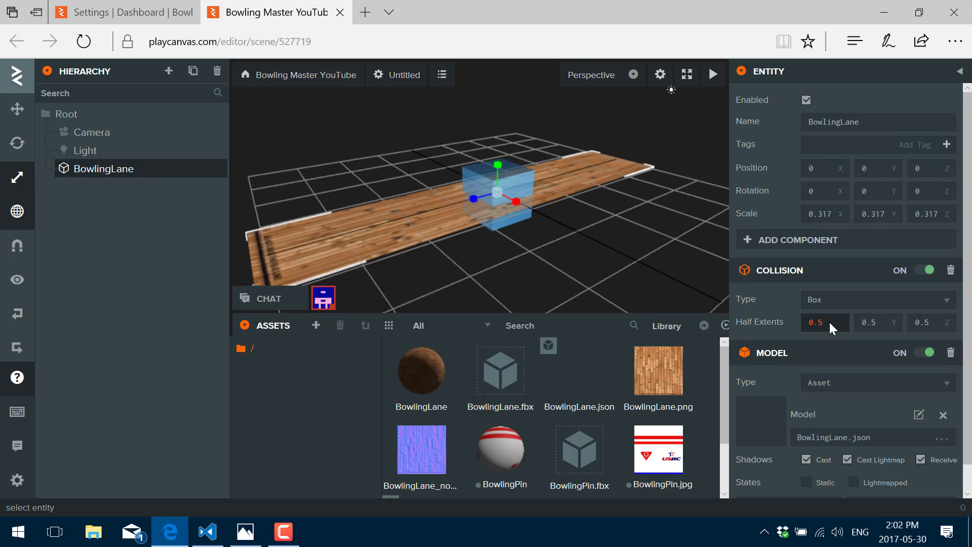
pyautogui.write('3')
pyautogui.click(877, 322)
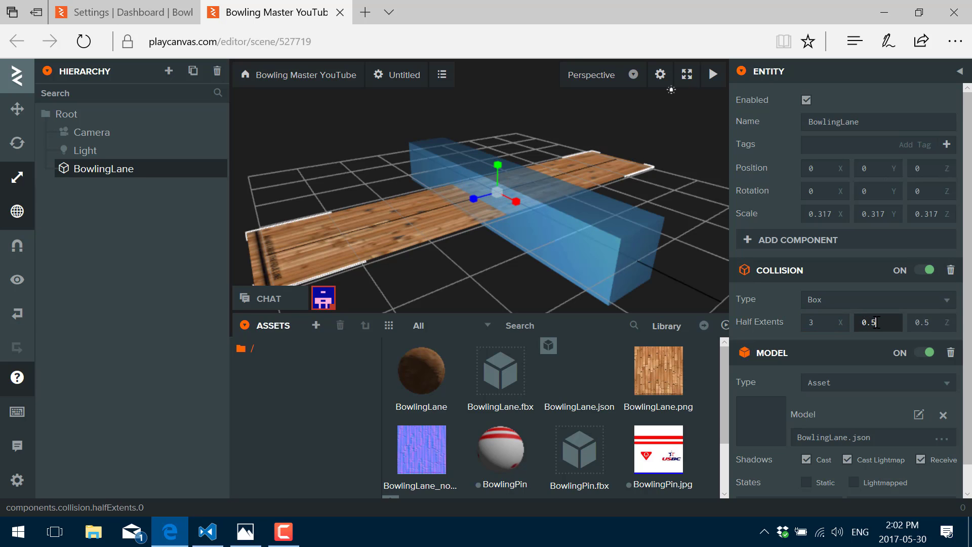
pyautogui.click(836, 323)
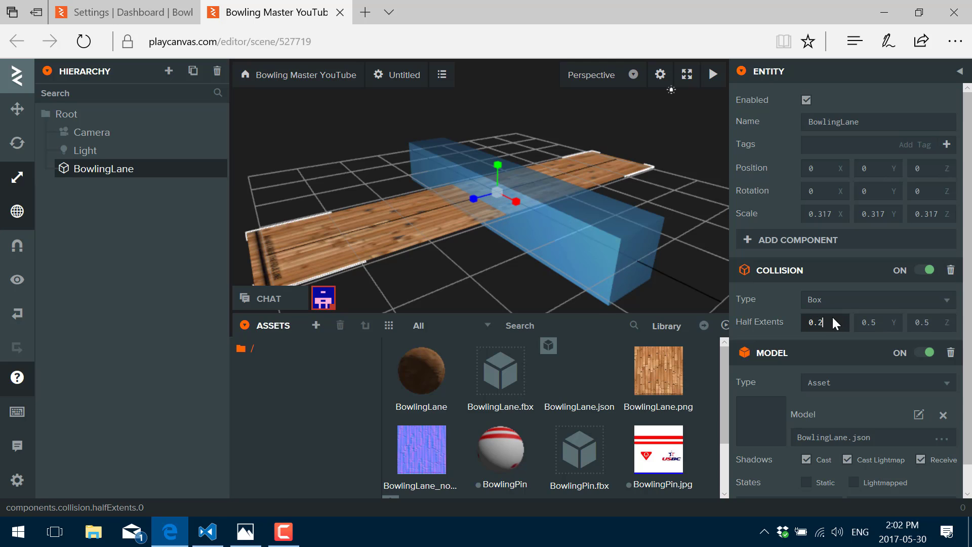
pyautogui.press('Return')
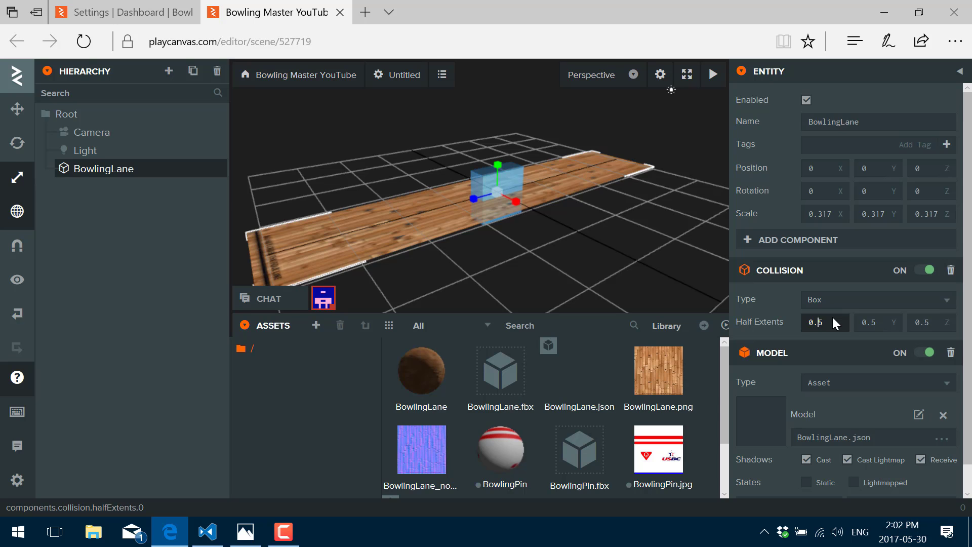
pyautogui.press('Return')
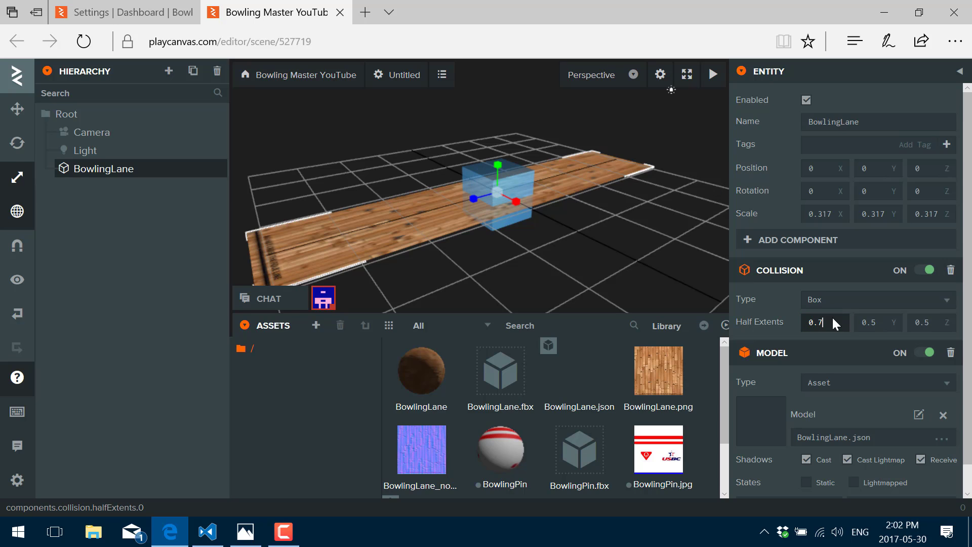
pyautogui.press('Return')
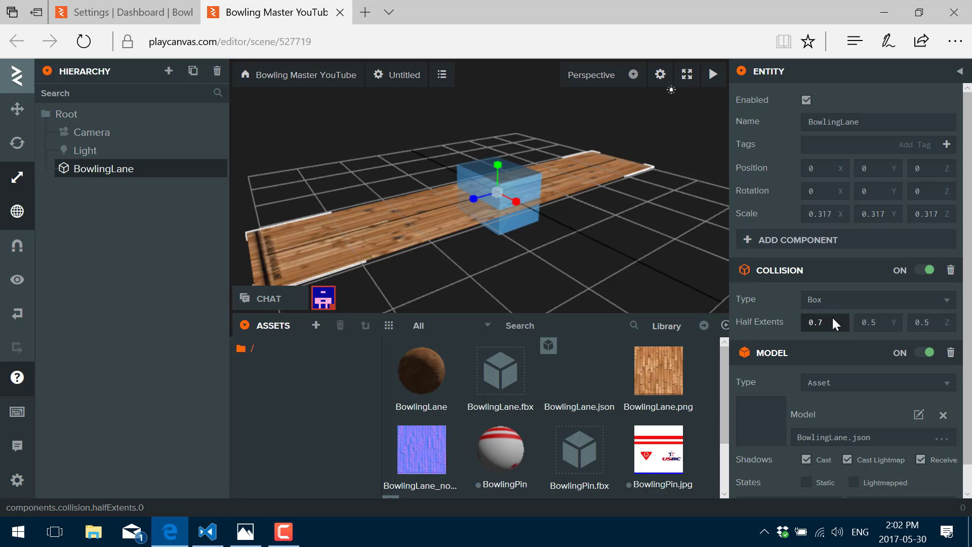
# Step: Set the collision box's X half extent to 0.8 and refine it to 0.85
pyautogui.press('BackSpace')
pyautogui.write('8')
pyautogui.press('Return')
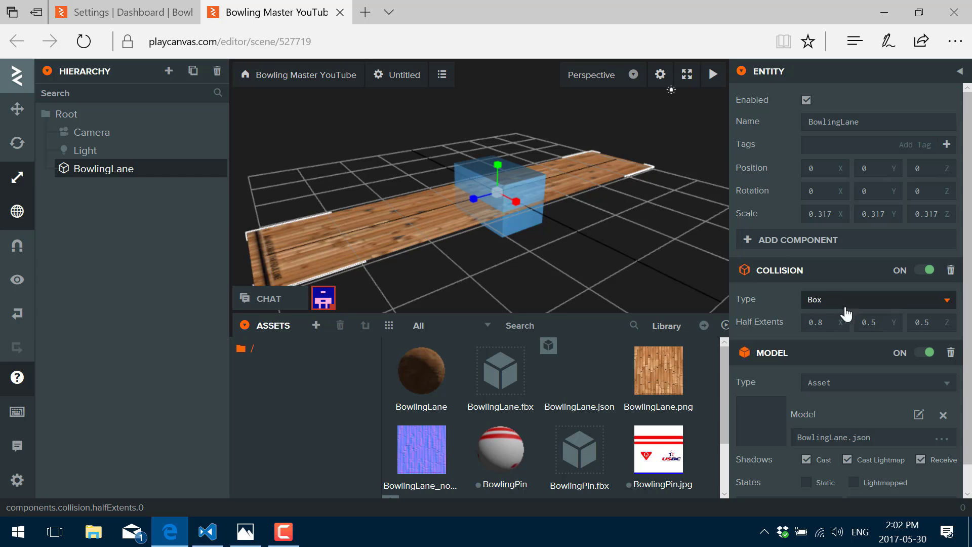
pyautogui.write('5')
pyautogui.press('Return')
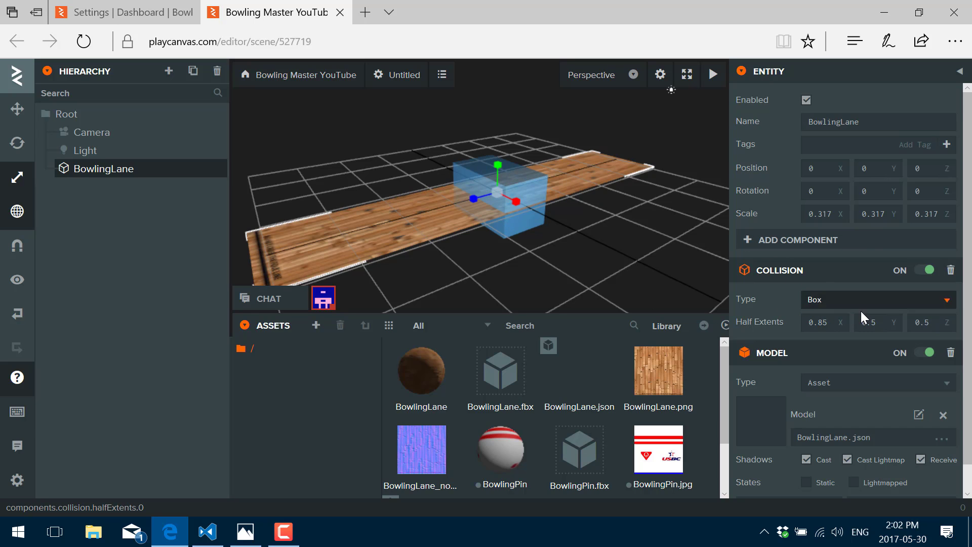
# Step: Try a Z half extent of 3 on the BowlingLane's collision box
pyautogui.click(925, 325)
pyautogui.press('BackSpace')
pyautogui.press('BackSpace')
pyautogui.press('BackSpace')
pyautogui.write('3')
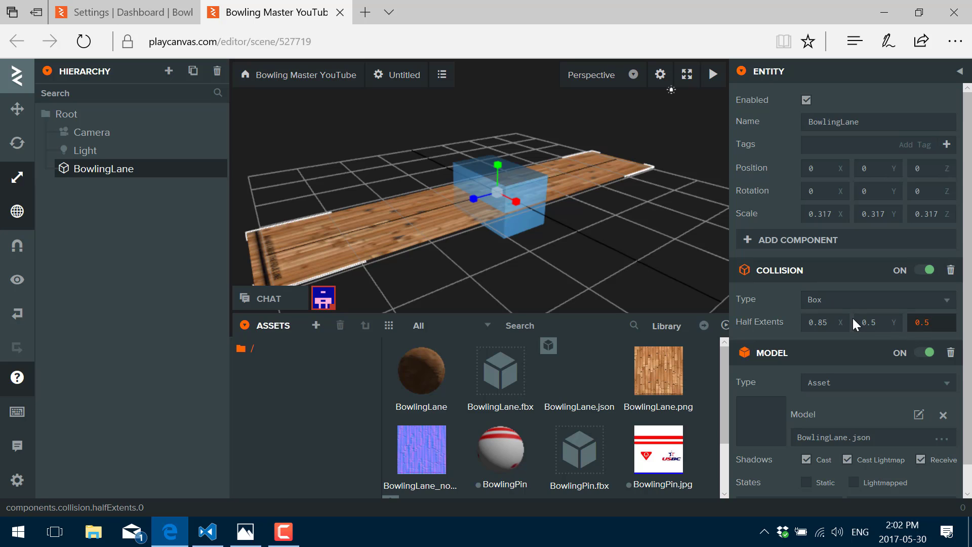
pyautogui.click(890, 324)
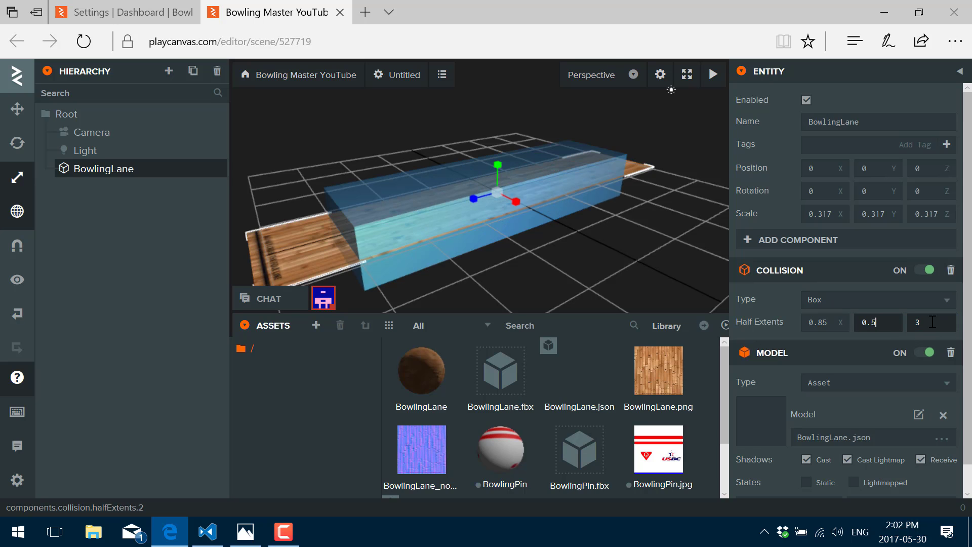
# Step: Set the collision box's Z half extent to 4 and refine it to 4.2
pyautogui.click(932, 322)
pyautogui.click(868, 323)
pyautogui.click(920, 324)
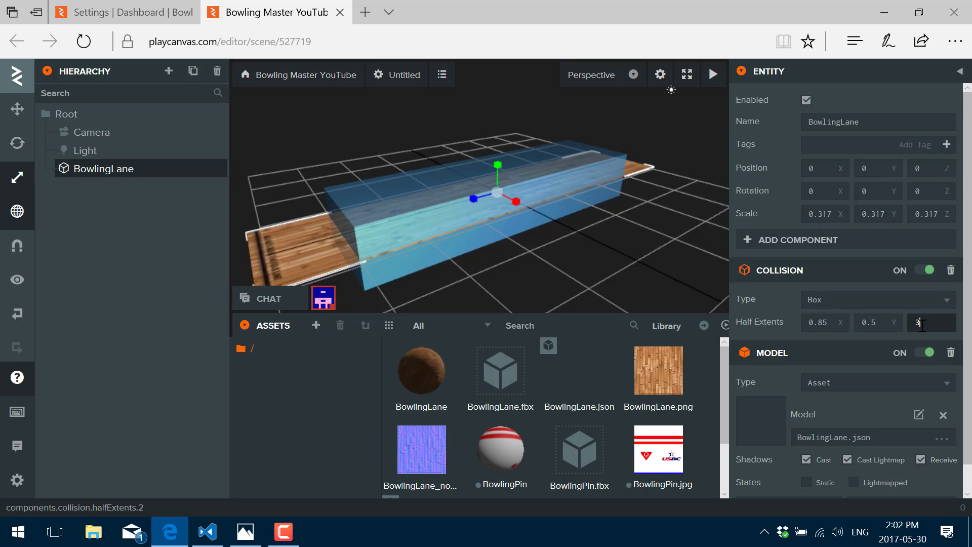
pyautogui.press('BackSpace')
pyautogui.write('4')
pyautogui.click(875, 323)
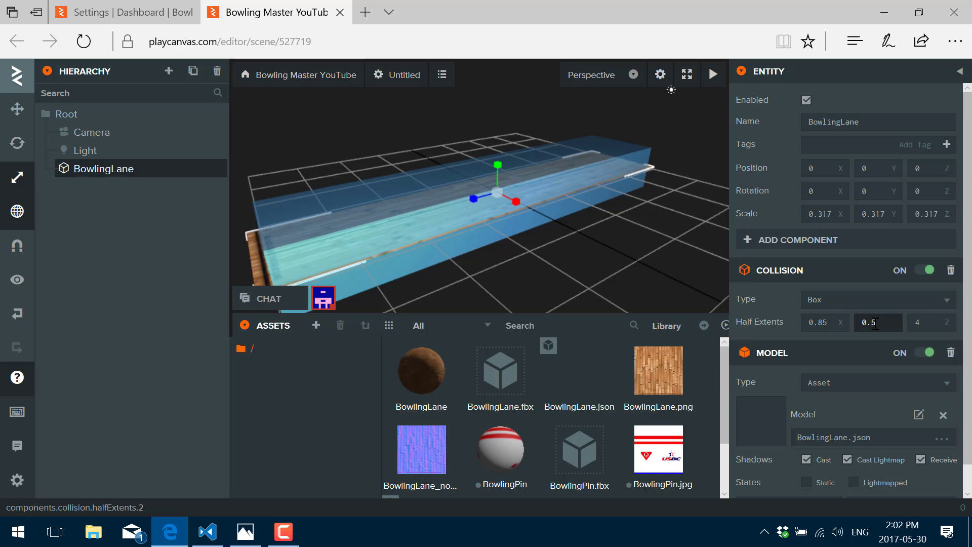
pyautogui.click(924, 324)
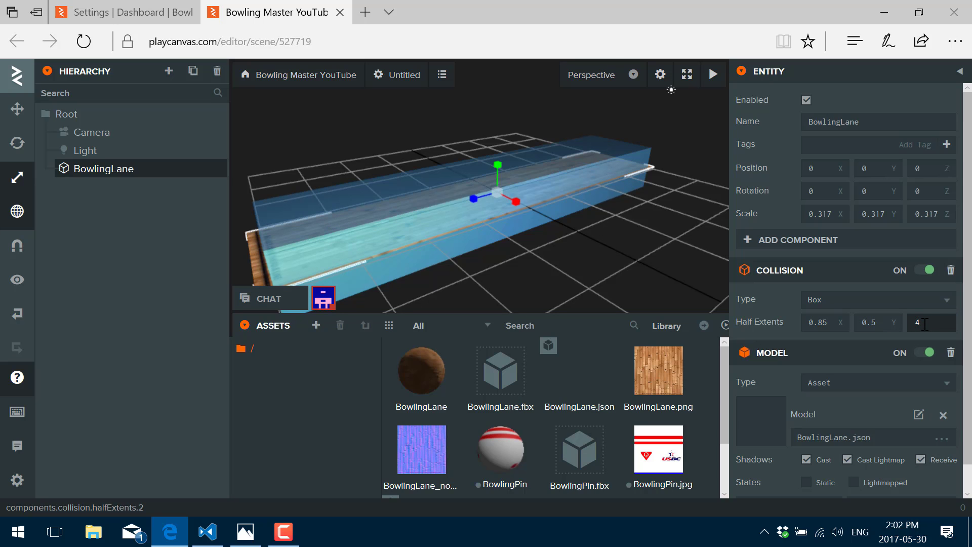
pyautogui.write('.2')
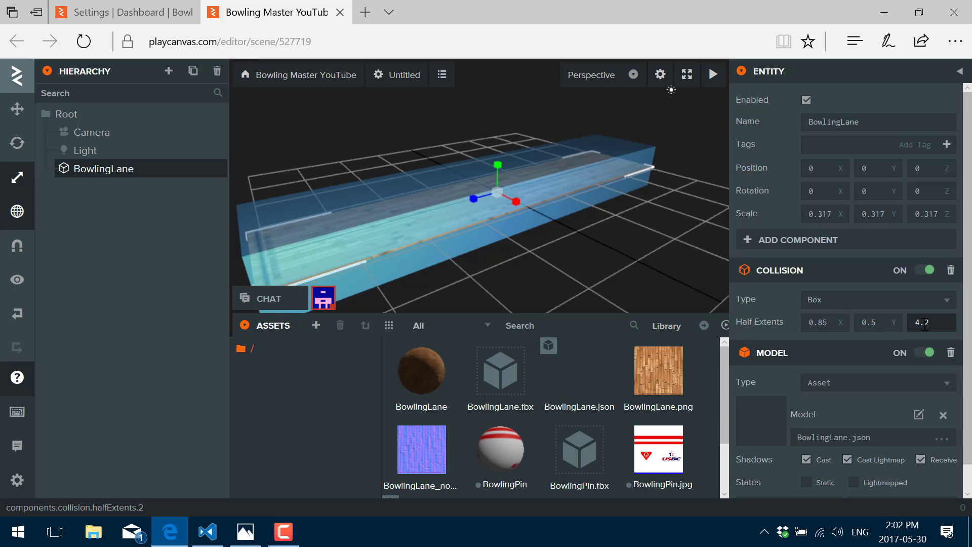
# Step: Set the lane collision box's Y half extent to 0.05 and its X half extent to 0.88
pyautogui.click(870, 322)
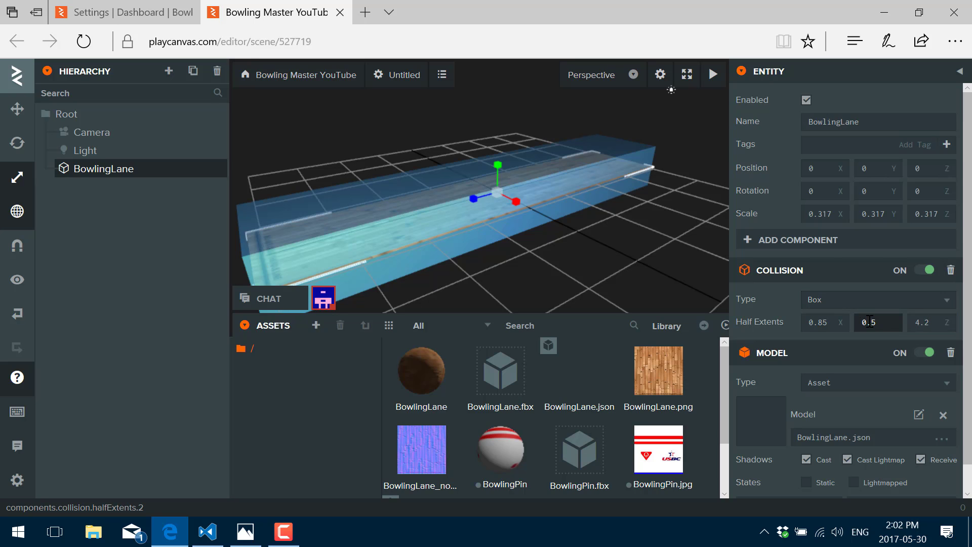
pyautogui.hotkey('shift', 'End')
pyautogui.write('05')
pyautogui.press('Return')
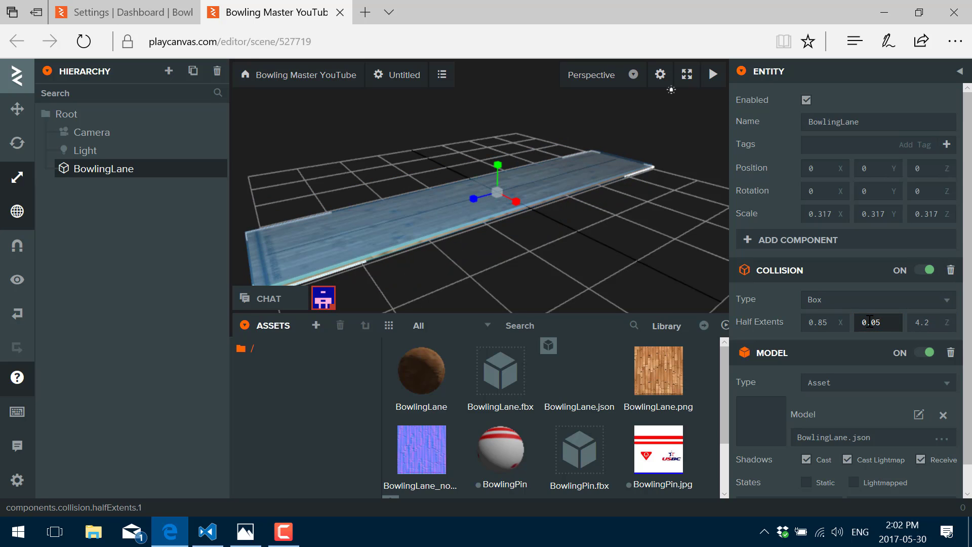
pyautogui.click(833, 322)
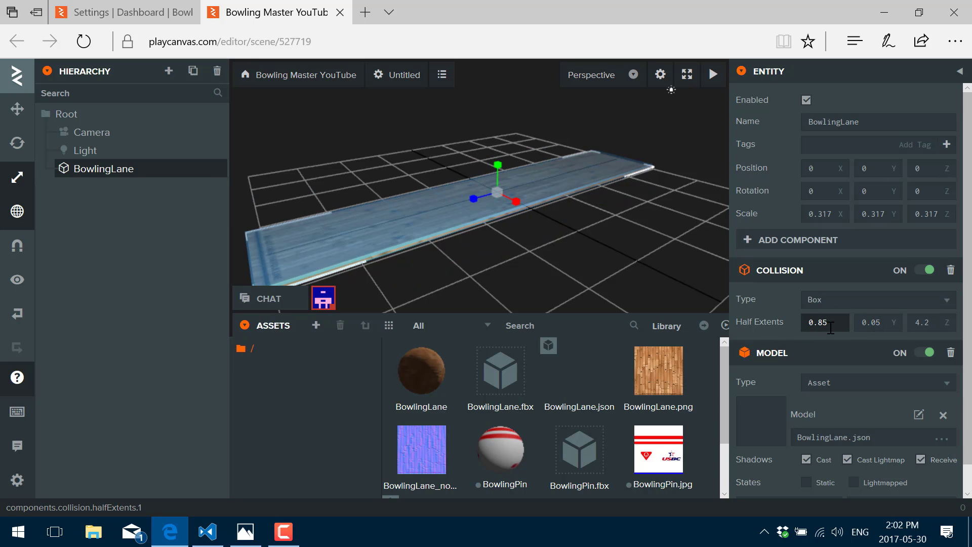
pyautogui.press('BackSpace')
pyautogui.write('8')
pyautogui.press('Return')
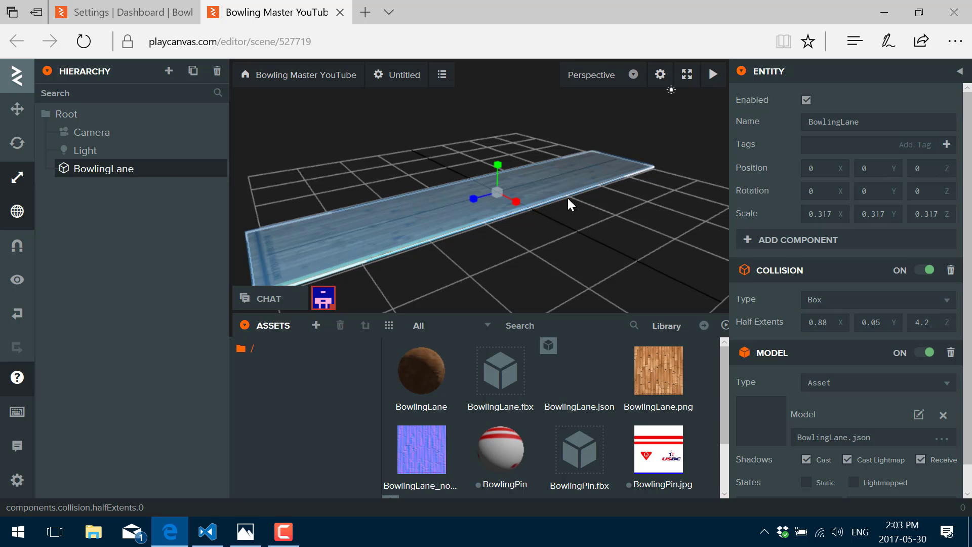
# Step: Add a Rigid Body component to the BowlingLane and check its type options, keeping Static
pyautogui.click(783, 251)
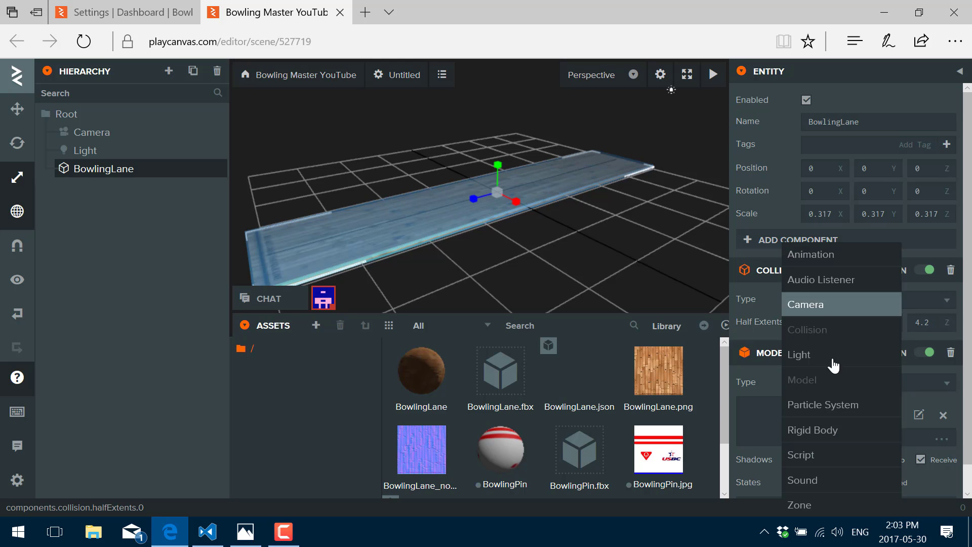
pyautogui.click(814, 433)
pyautogui.scroll(-3, 793, 335)
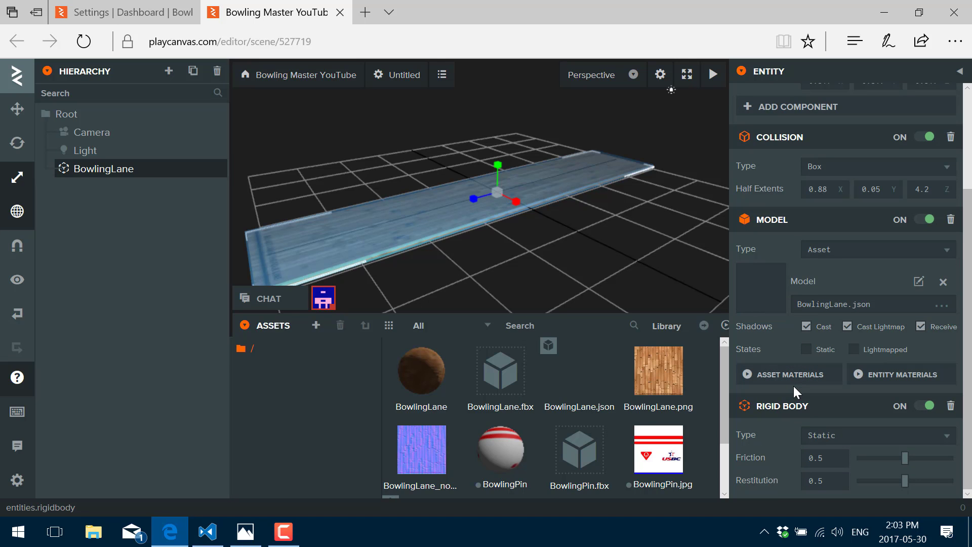
pyautogui.click(941, 435)
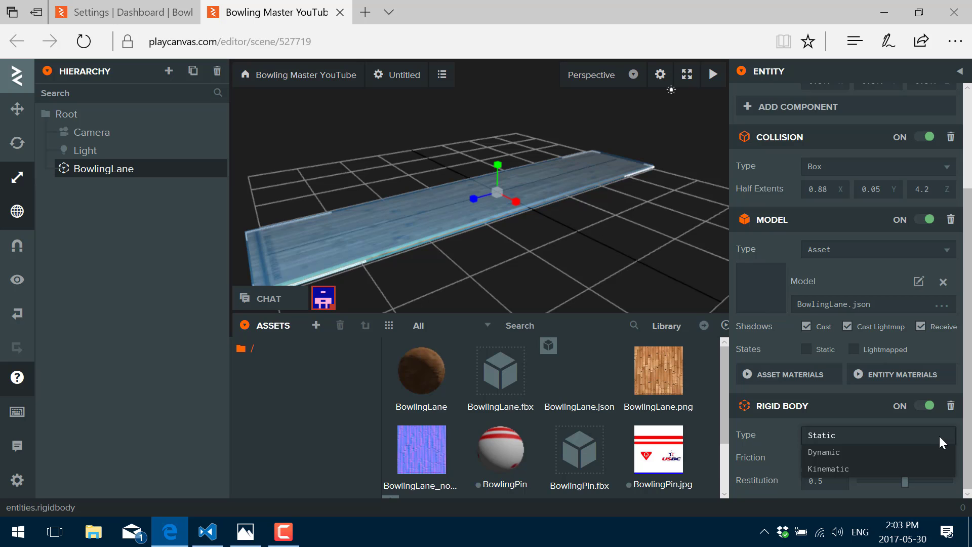
pyautogui.click(939, 434)
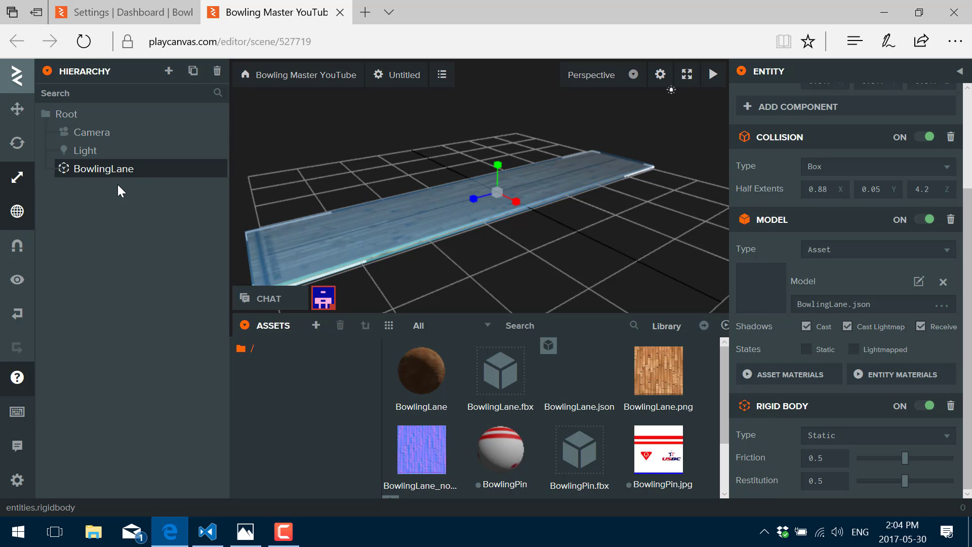
# Step: Select the Root entity and place the BowlingPin.json model in the scene as a new entity
pyautogui.click(71, 114)
pyautogui.rightClick(73, 118)
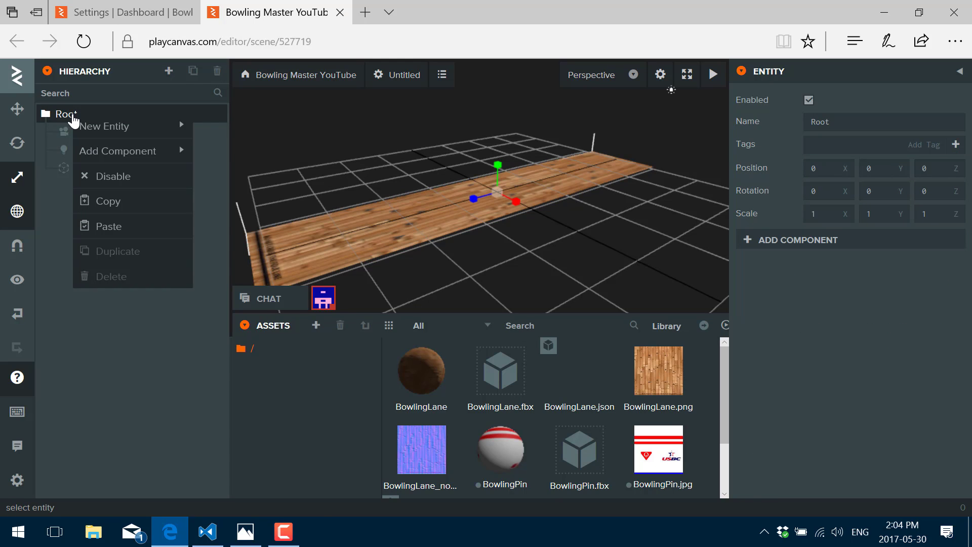
pyautogui.click(130, 350)
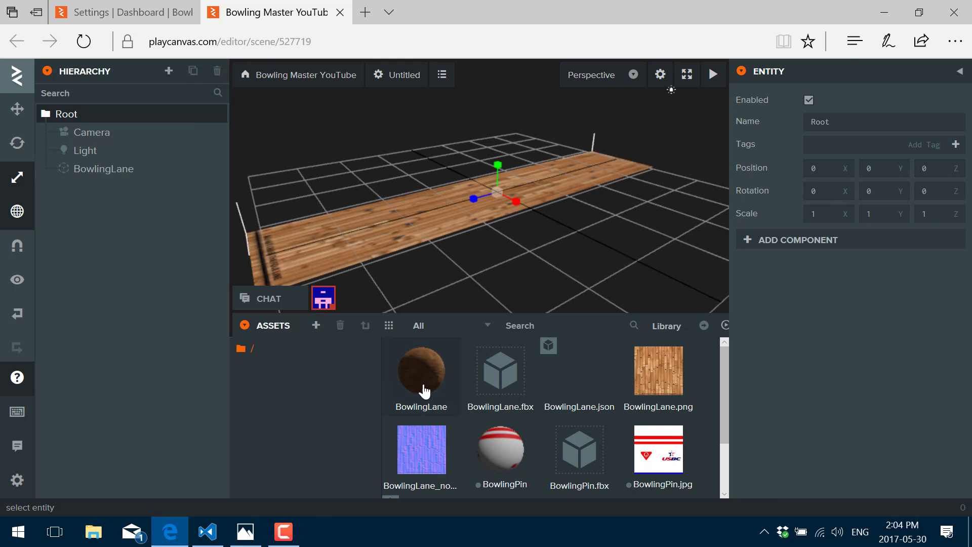
pyautogui.scroll(-2, 557, 425)
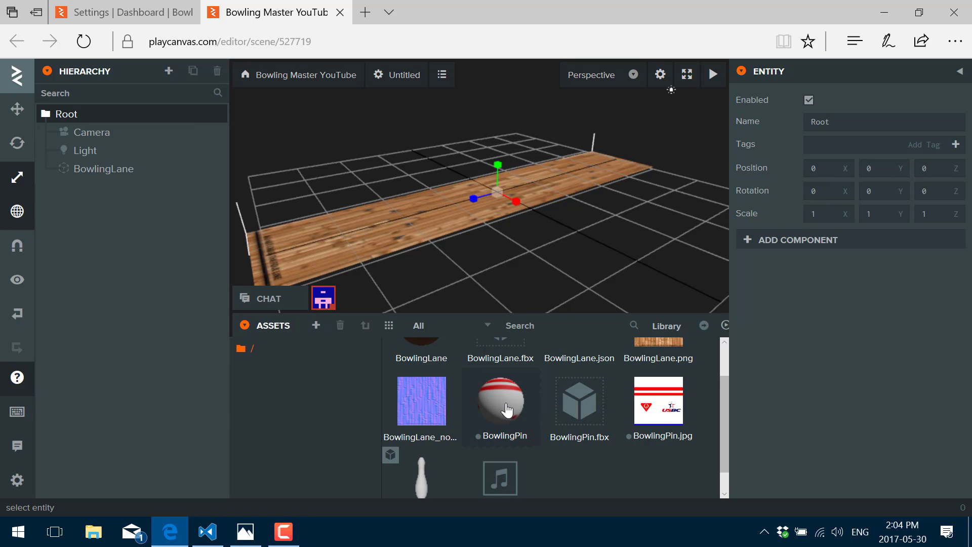
pyautogui.scroll(-1, 434, 462)
pyautogui.moveTo(428, 456); pyautogui.dragTo(436, 207)
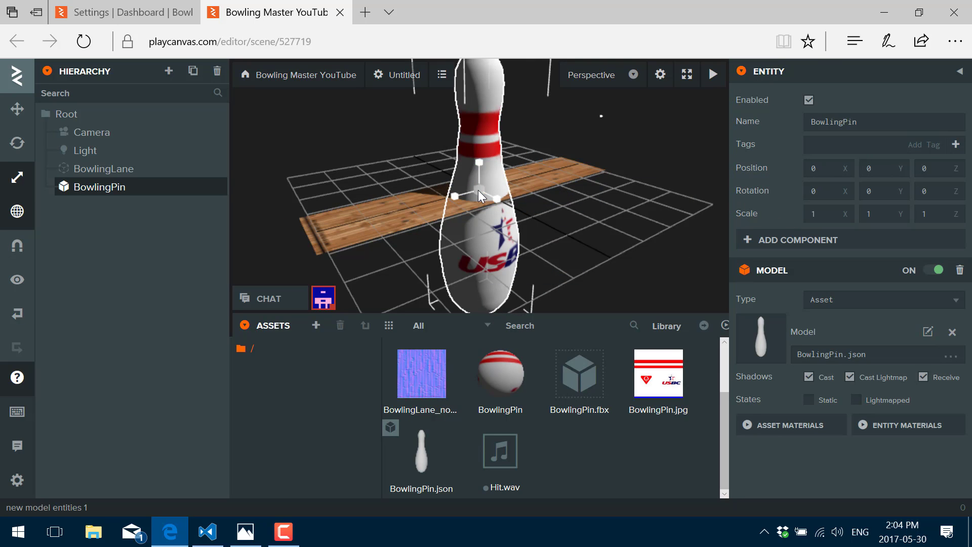
# Step: Scale the BowlingPin uniformly down to about 0.072 and raise it onto the lane at about Y 0.275
pyautogui.moveTo(478, 190); pyautogui.dragTo(484, 235)
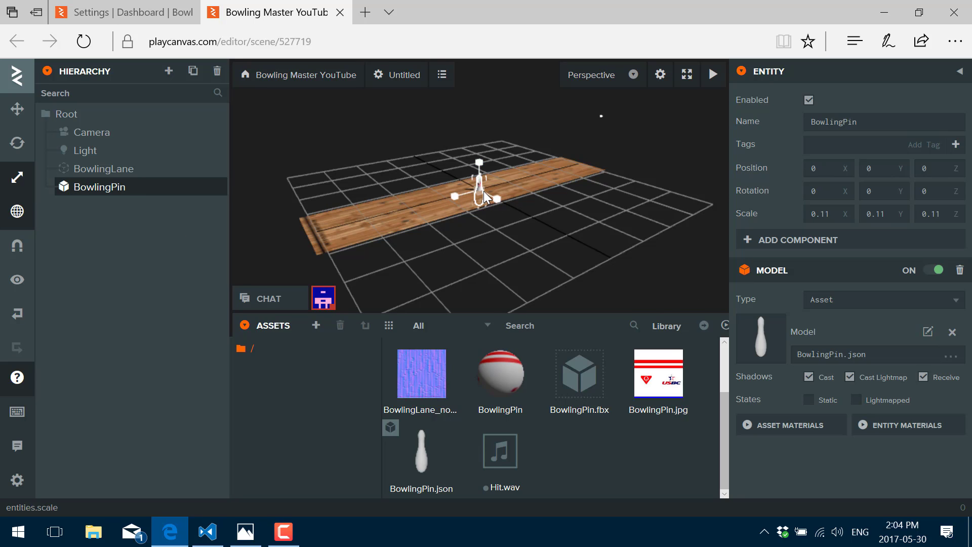
pyautogui.scroll(5, 484, 190)
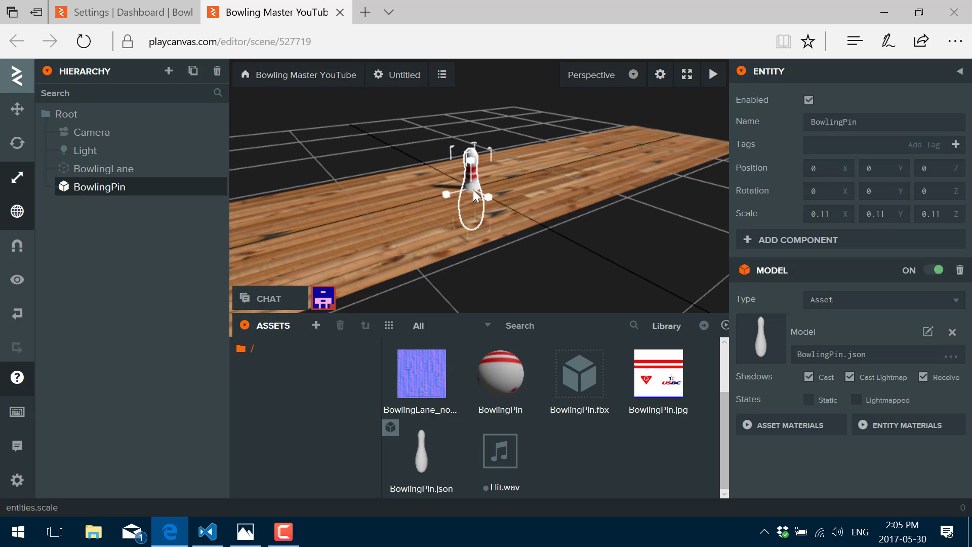
pyautogui.moveTo(473, 189); pyautogui.dragTo(473, 202)
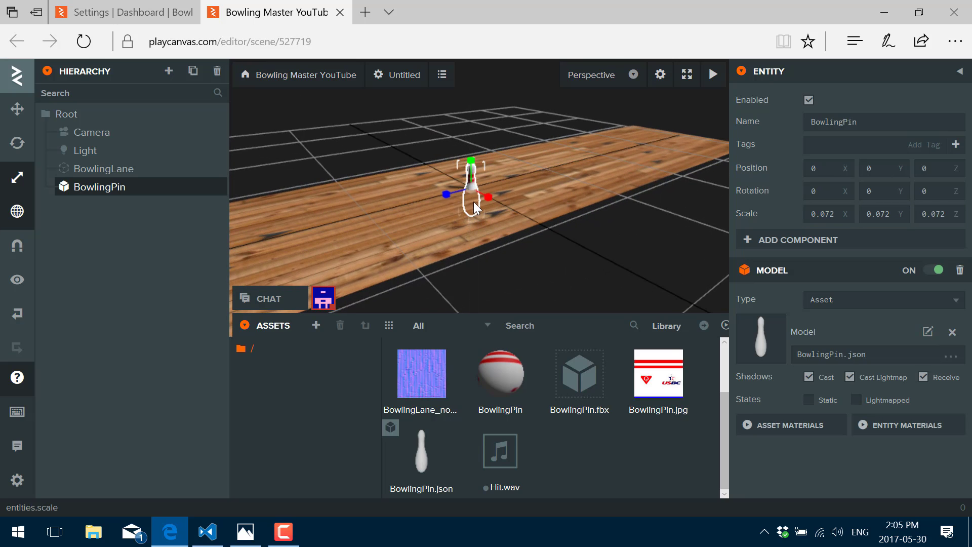
pyautogui.click(17, 109)
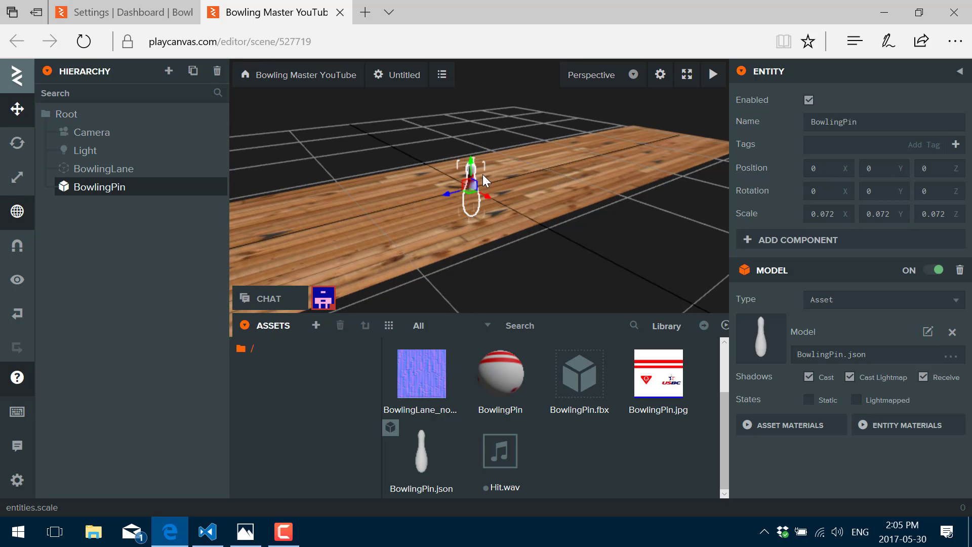
pyautogui.moveTo(472, 165); pyautogui.dragTo(474, 140)
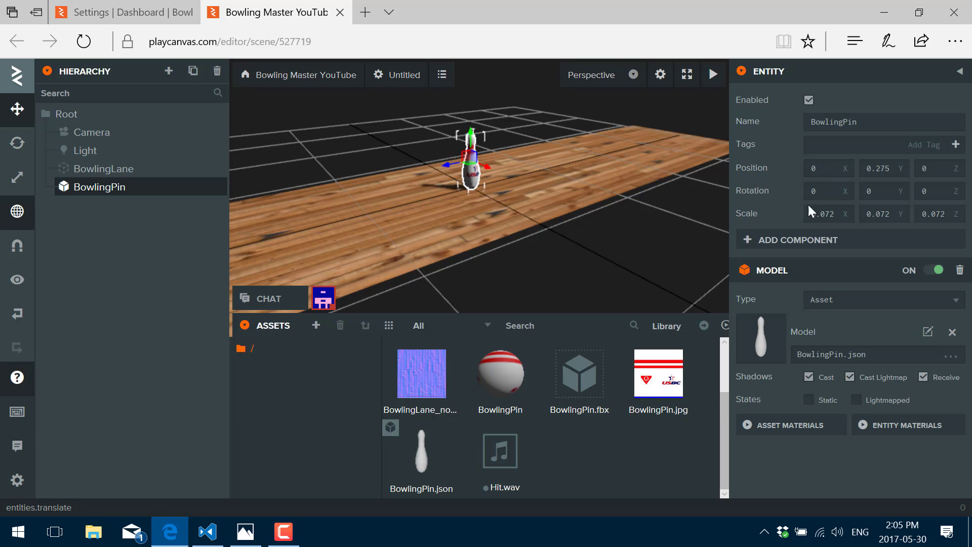
# Step: Set the BowlingPin's Y rotation to 90 and move it along the lane to about Z -2.661
pyautogui.click(871, 192)
pyautogui.write('90')
pyautogui.press('Return')
pyautogui.moveTo(444, 165); pyautogui.dragTo(621, 134)
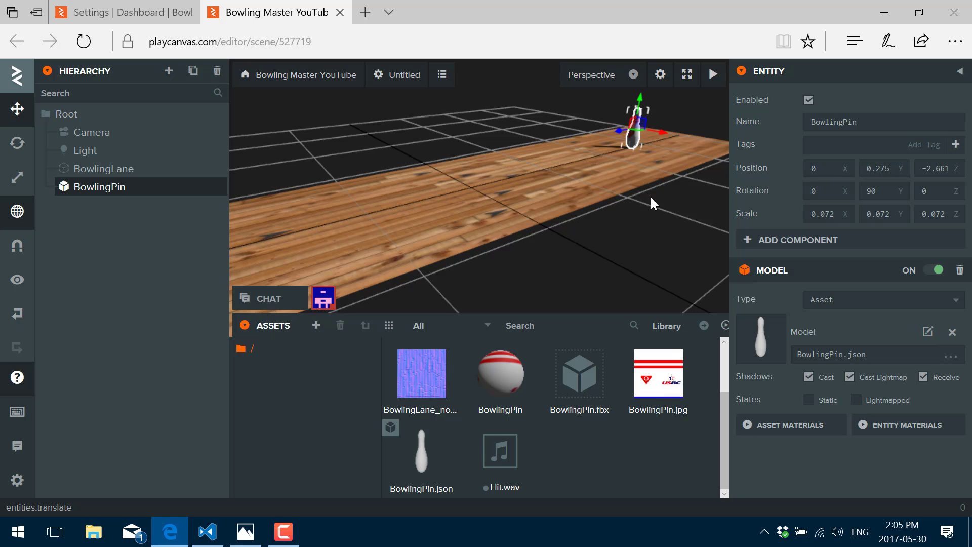
# Step: Add a Collision component to the BowlingPin and set its type to Cylinder
pyautogui.moveTo(769, 193)
pyautogui.click(779, 246)
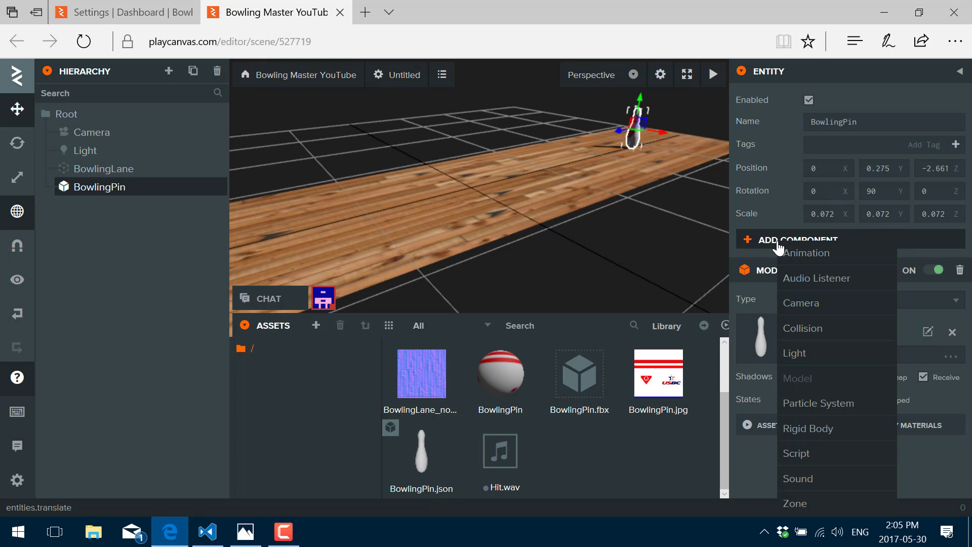
pyautogui.click(812, 328)
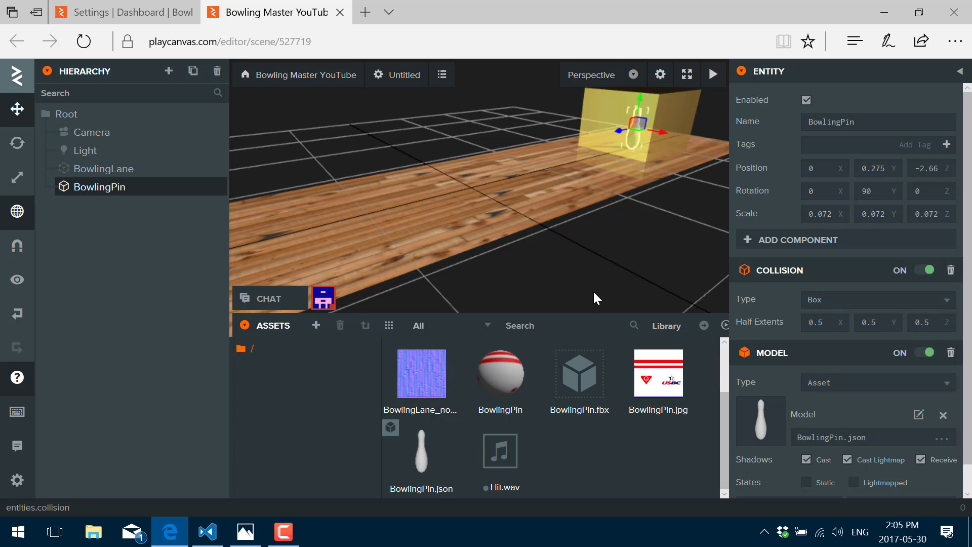
pyautogui.click(943, 302)
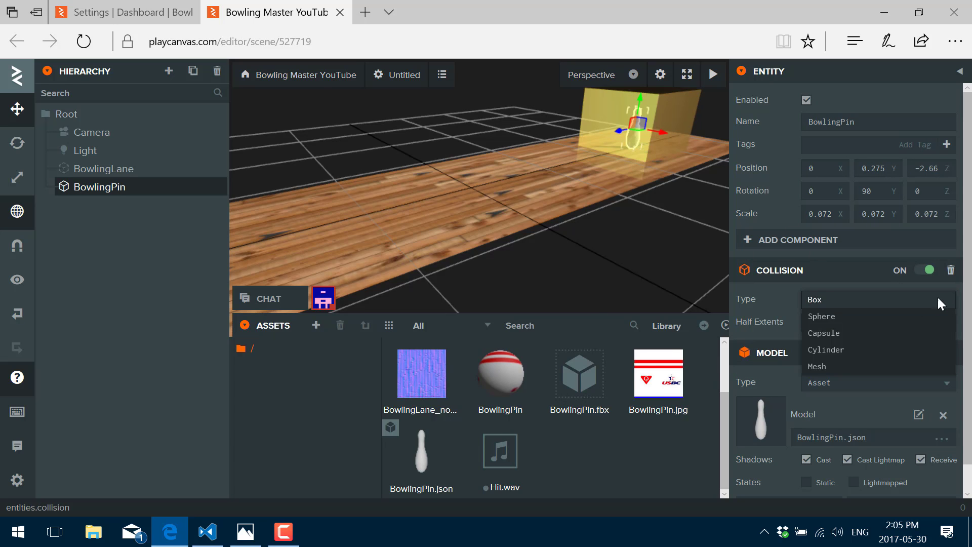
pyautogui.click(826, 350)
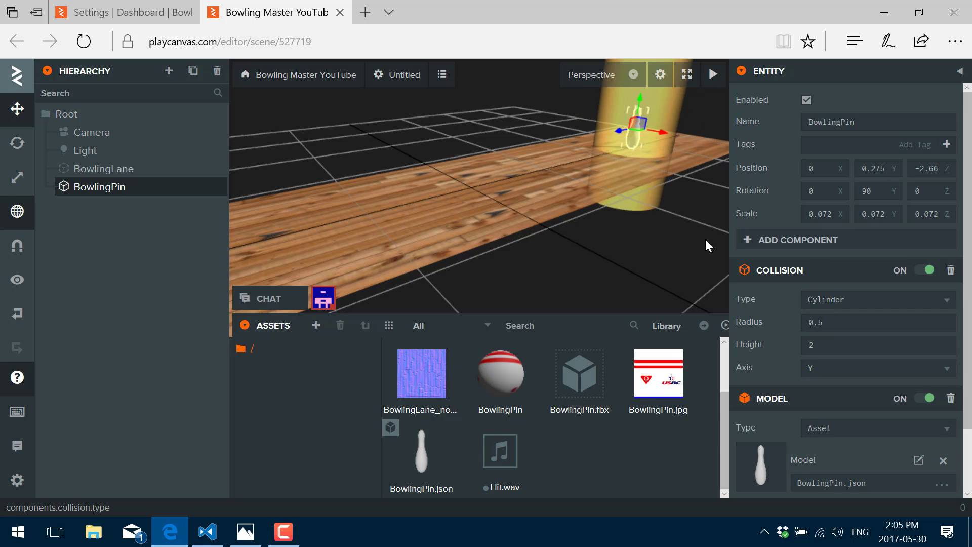
# Step: Set the pin's collision cylinder to a radius of 0.1 and a height of 0.3
pyautogui.click(813, 322)
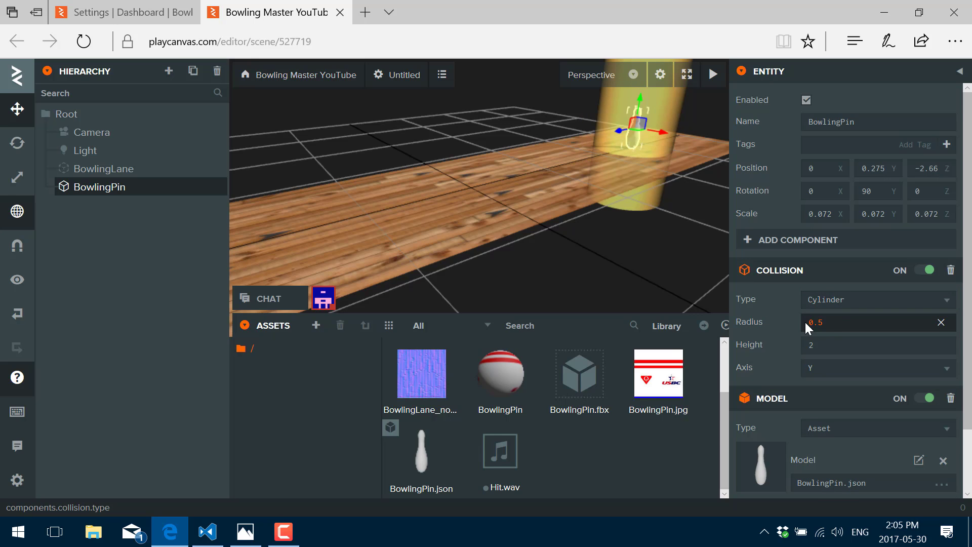
pyautogui.write('.1')
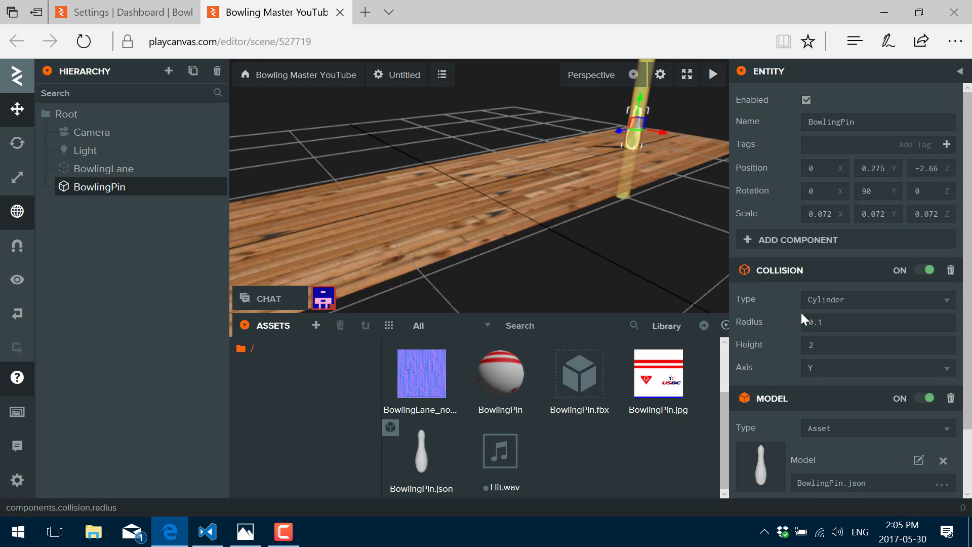
pyautogui.click(832, 346)
pyautogui.click(832, 346)
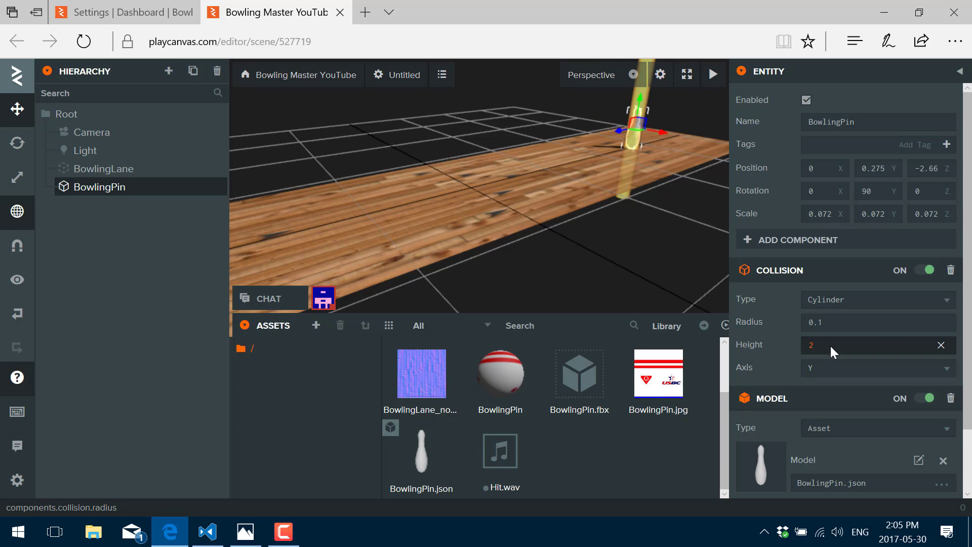
pyautogui.write('0.3')
pyautogui.press('Return')
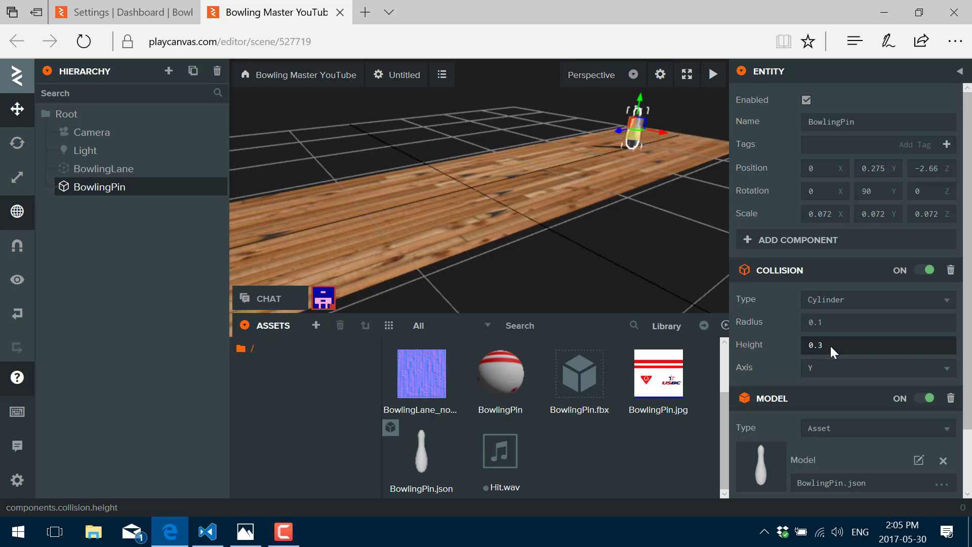
# Step: Increase the collision cylinder's height to 0.4 and finally to 0.5 to fit the pin
pyautogui.click(831, 345)
pyautogui.press('BackSpace')
pyautogui.write('4')
pyautogui.press('Return')
pyautogui.click(832, 345)
pyautogui.press('BackSpace')
pyautogui.write('5')
pyautogui.press('Return')
# Step: Add a Rigid Body component to the BowlingPin and set its type to Dynamic
pyautogui.scroll(5, 664, 138)
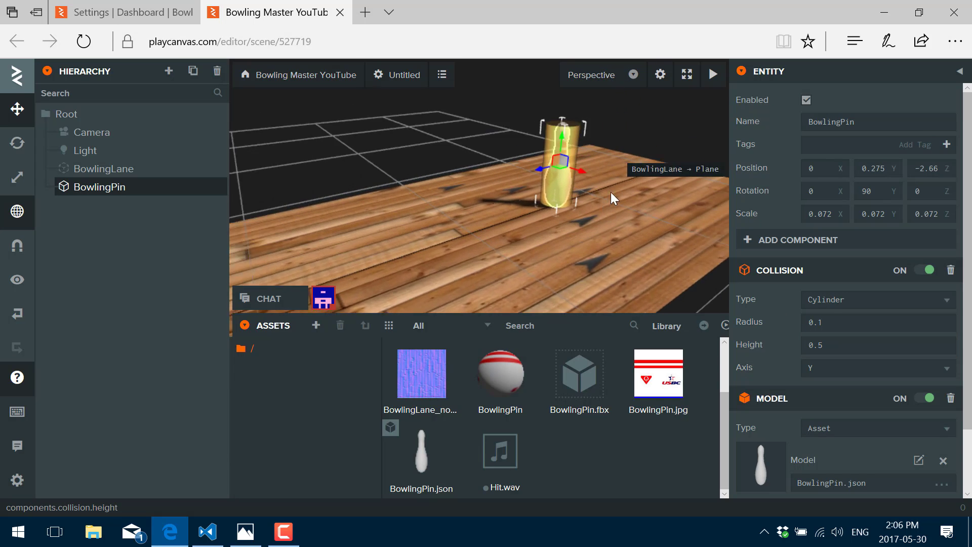
pyautogui.scroll(3, 597, 203)
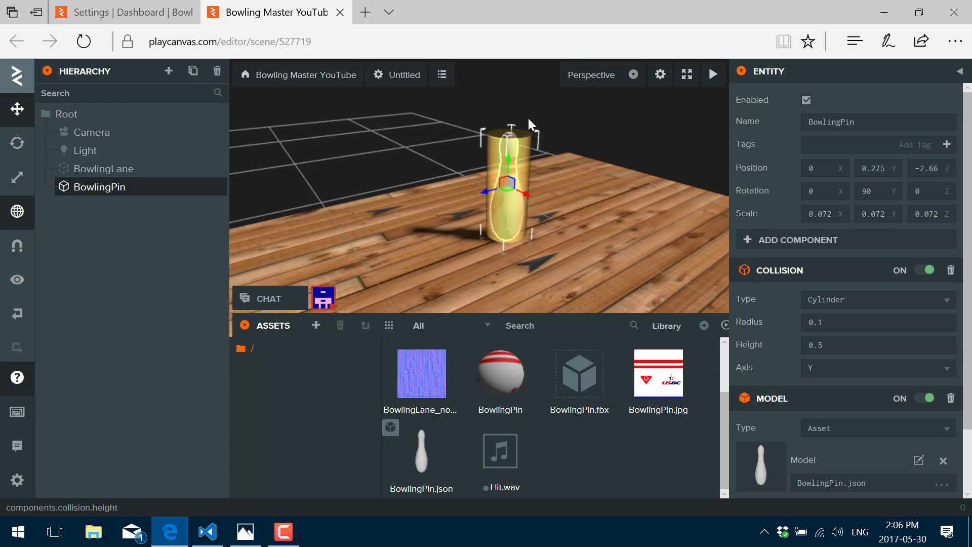
pyautogui.click(803, 240)
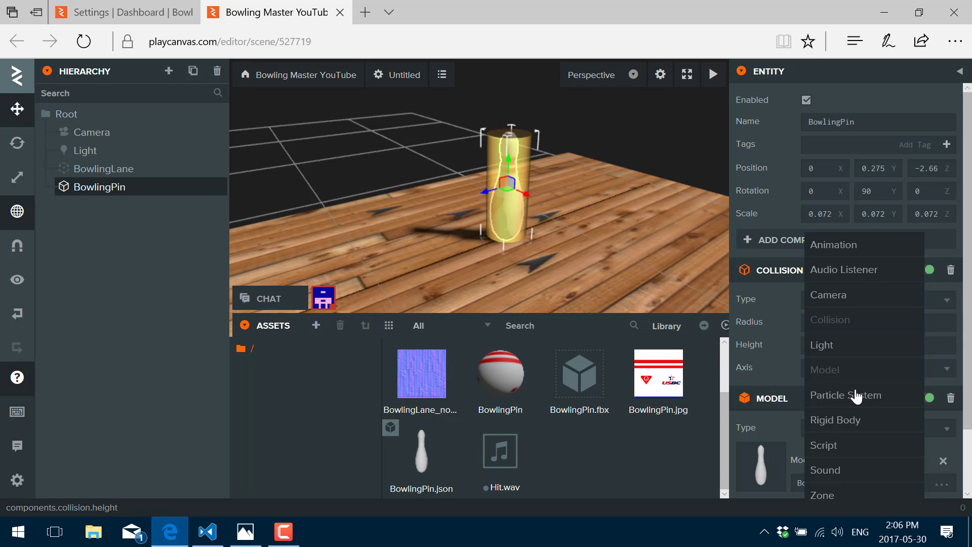
pyautogui.click(847, 420)
pyautogui.scroll(-3, 835, 355)
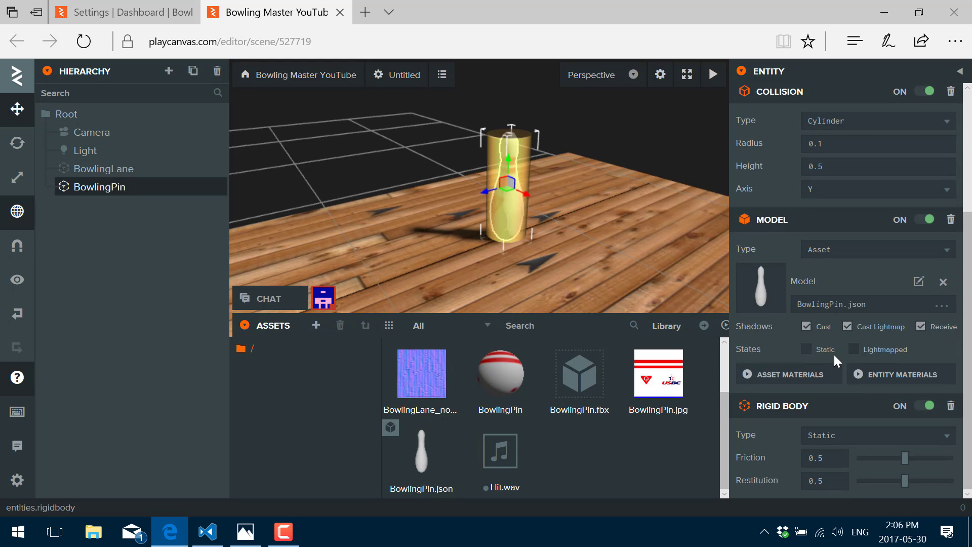
pyautogui.click(945, 440)
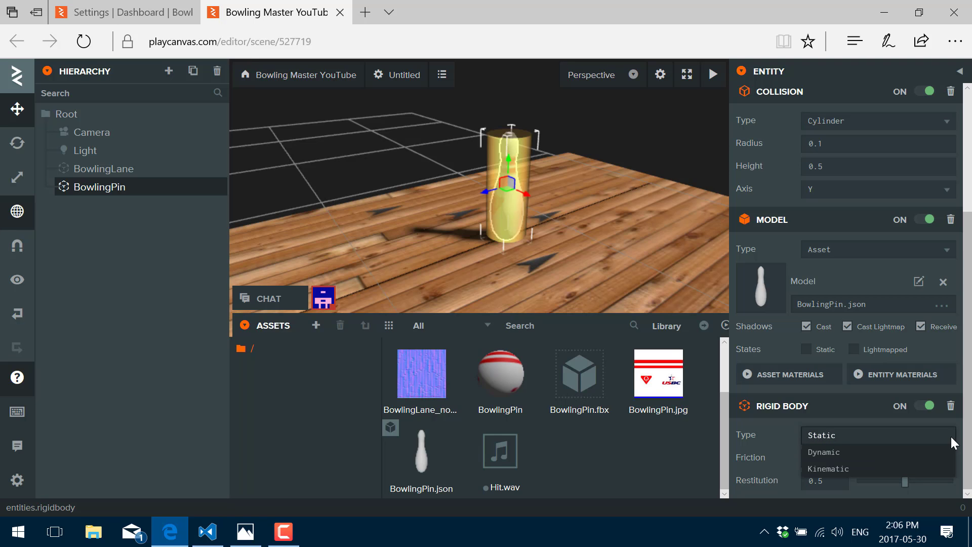
pyautogui.click(827, 453)
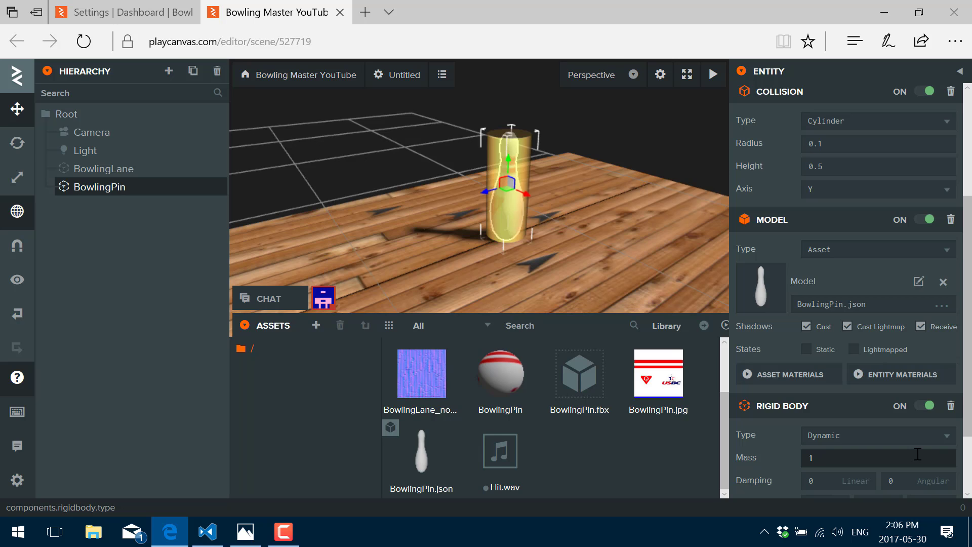
pyautogui.scroll(-3, 901, 423)
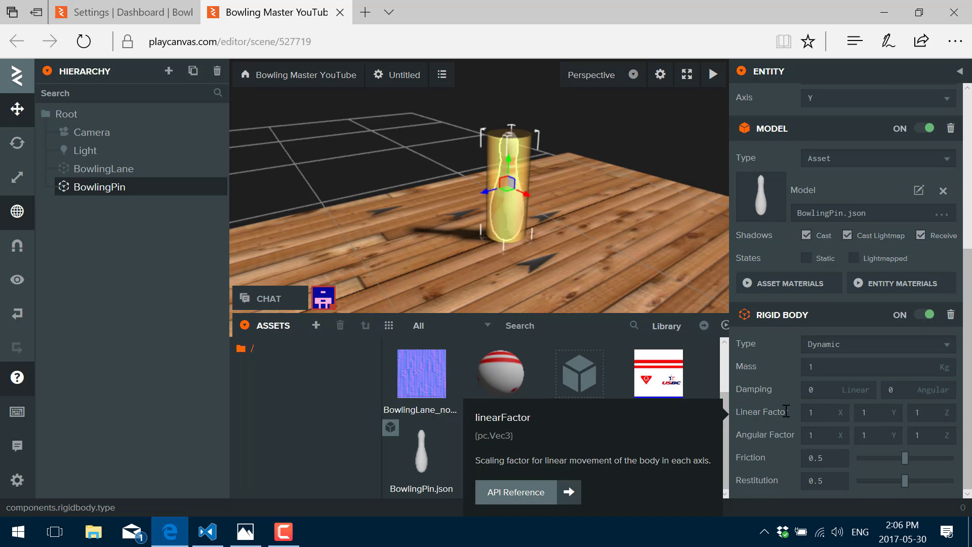
pyautogui.click(856, 369)
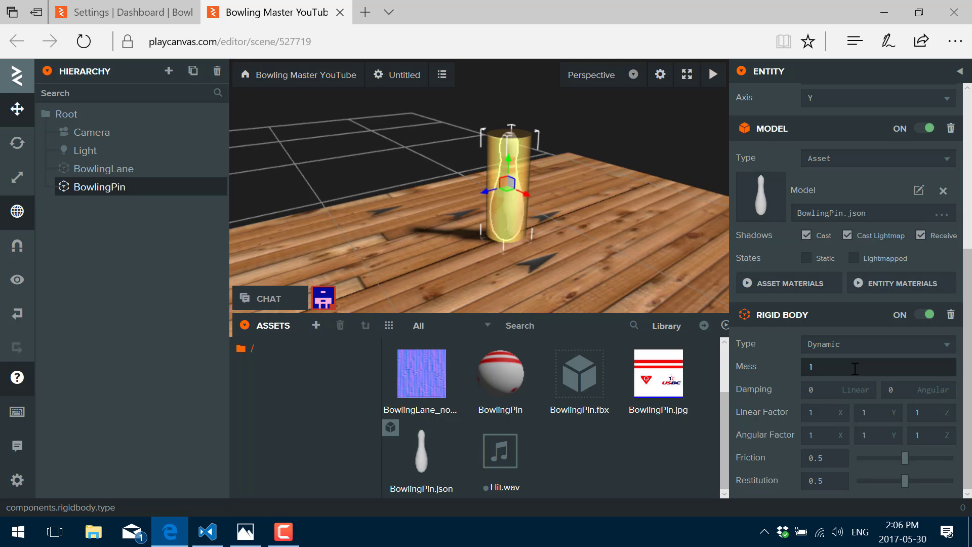
pyautogui.moveTo(767, 414)
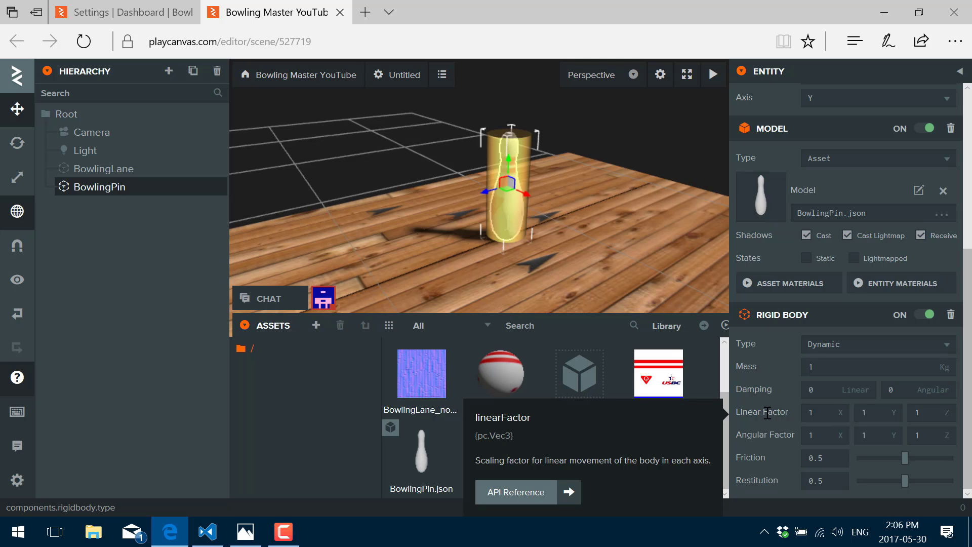
pyautogui.moveTo(770, 432)
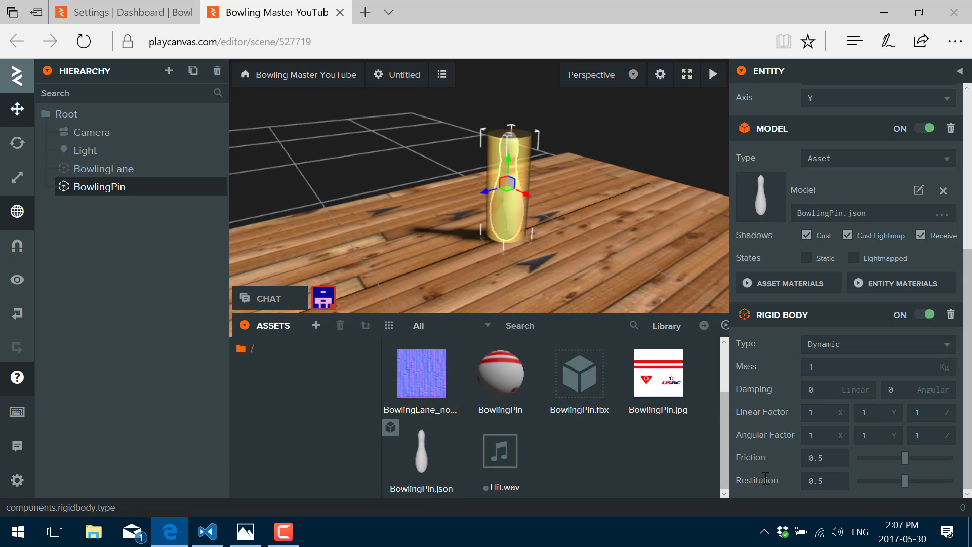
pyautogui.moveTo(795, 457)
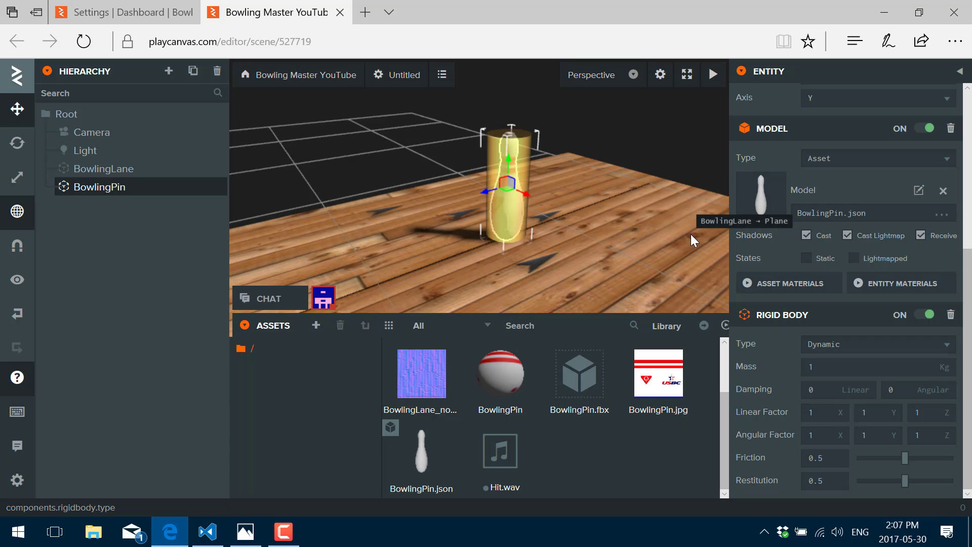
# Step: Add the tag "Pin" to the BowlingPin entity
pyautogui.scroll(5, 845, 259)
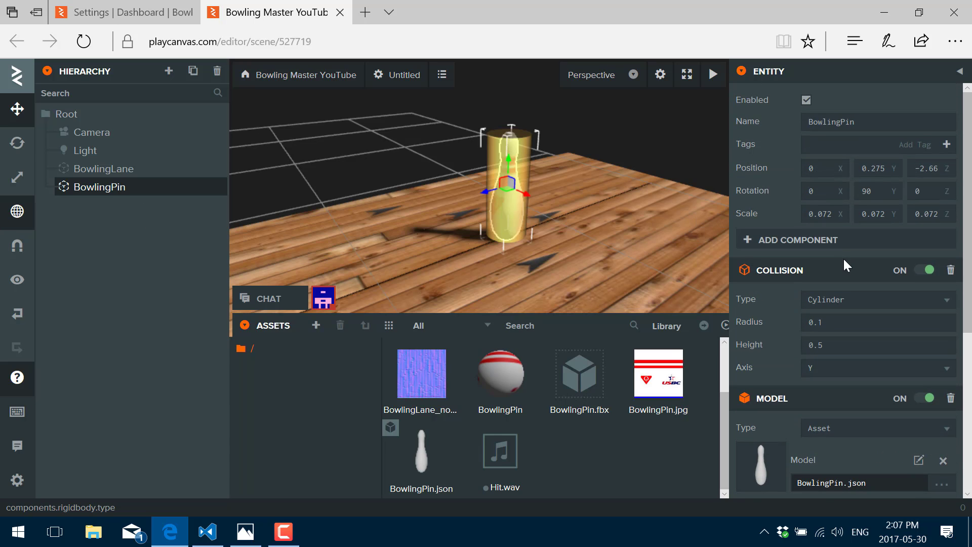
pyautogui.click(821, 140)
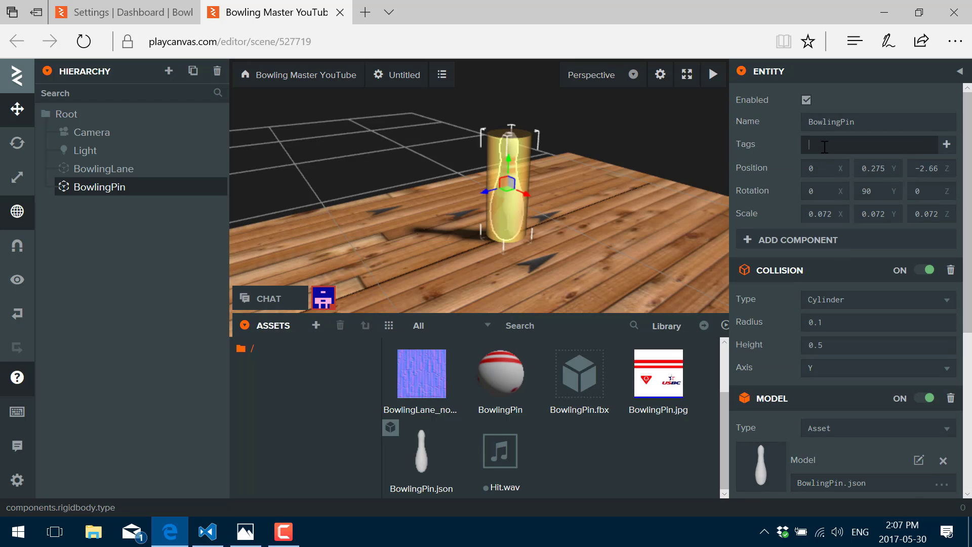
pyautogui.press('Return')
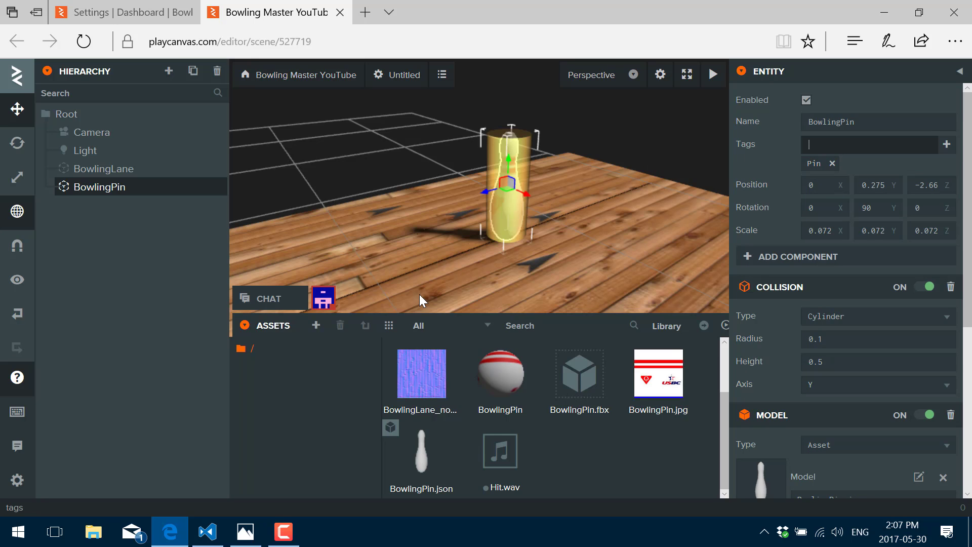
# Step: Duplicate the BowlingPin and move the copy diagonally behind the first pin, to about X -0.35, Z -3.06
pyautogui.rightClick(94, 199)
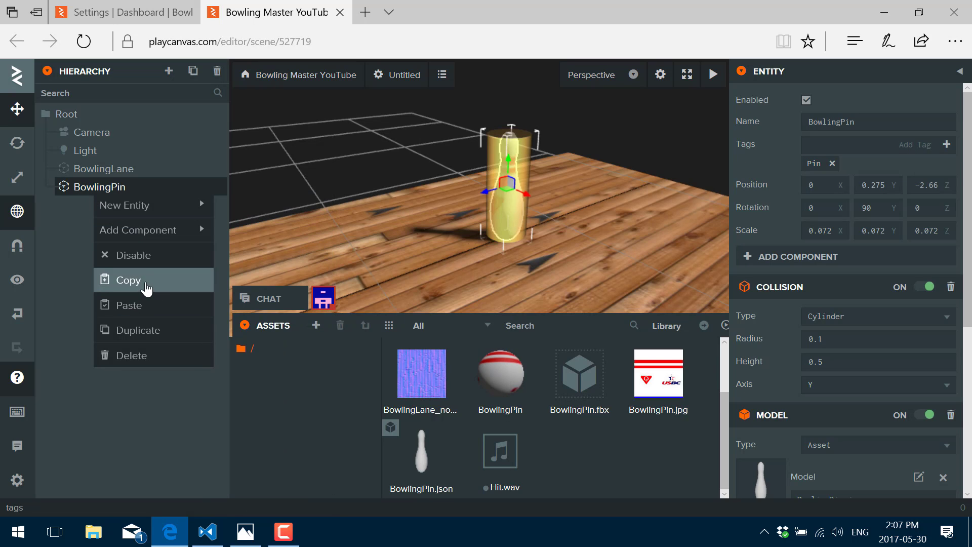
pyautogui.click(155, 330)
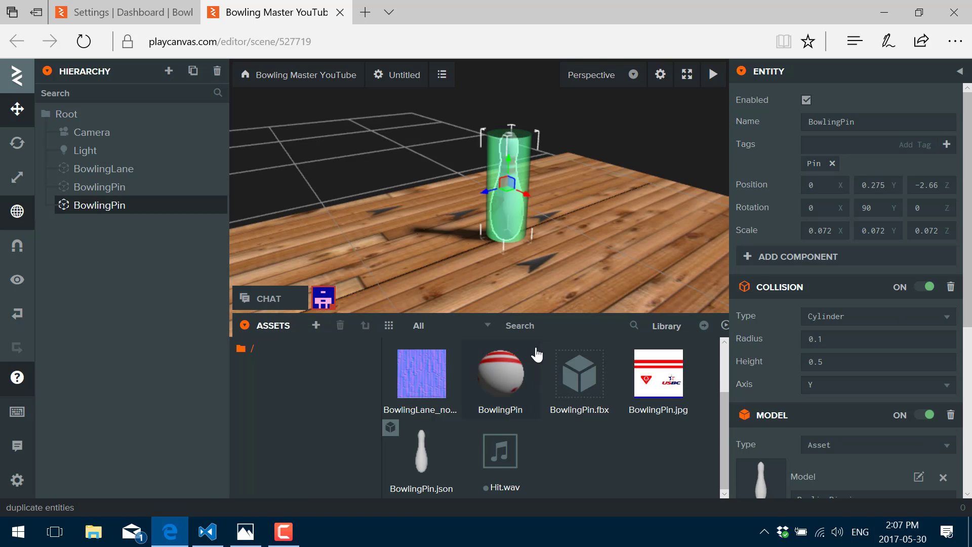
pyautogui.moveTo(485, 193); pyautogui.dragTo(532, 155)
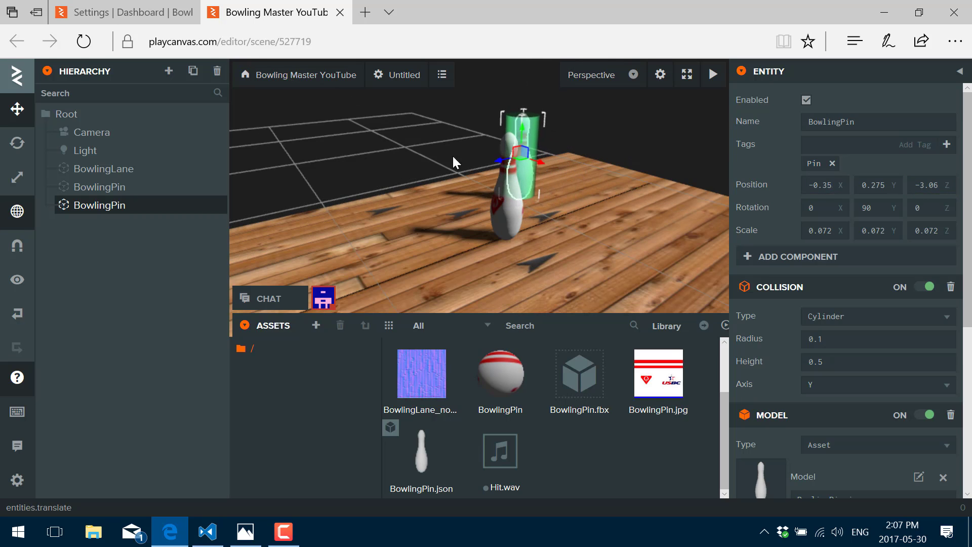
# Step: Duplicate the second pin and move the copy across the lane along X to about 0.309
pyautogui.rightClick(101, 207)
pyautogui.click(156, 343)
pyautogui.moveTo(543, 162); pyautogui.dragTo(588, 200)
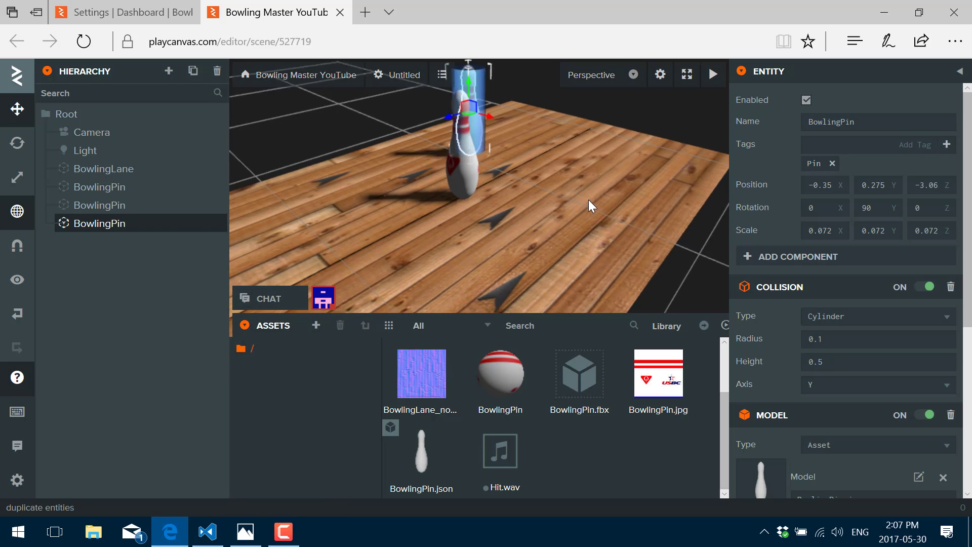
pyautogui.moveTo(481, 107); pyautogui.dragTo(576, 155)
pyautogui.moveTo(526, 223); pyautogui.dragTo(606, 203)
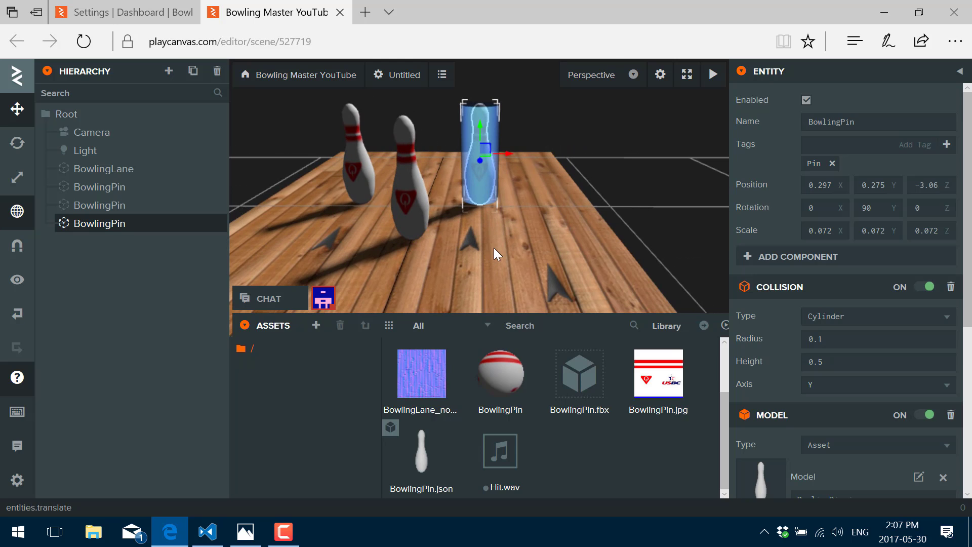
pyautogui.moveTo(508, 152); pyautogui.dragTo(511, 151)
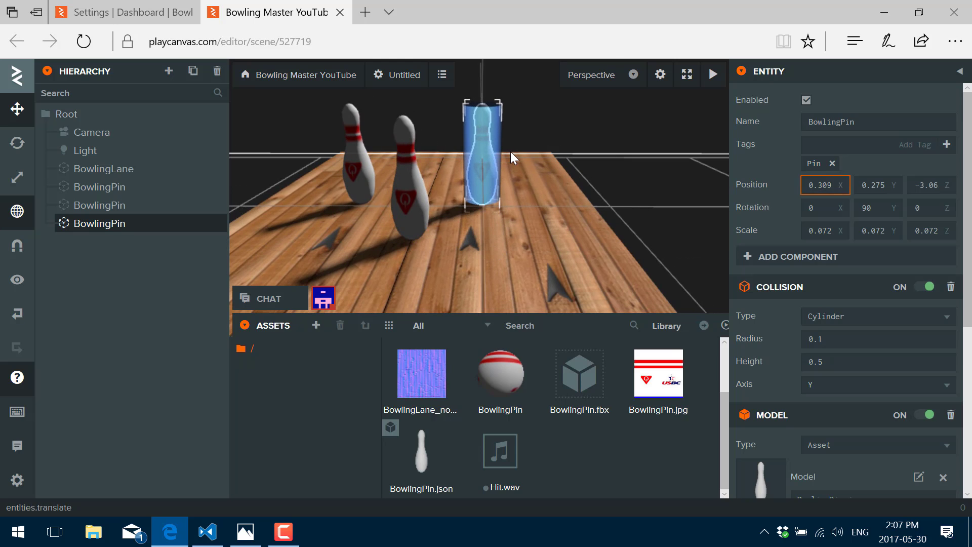
# Step: Duplicate the third pin and place the copy in the next row back, at about X 0.706, Z -3.46
pyautogui.rightClick(118, 223)
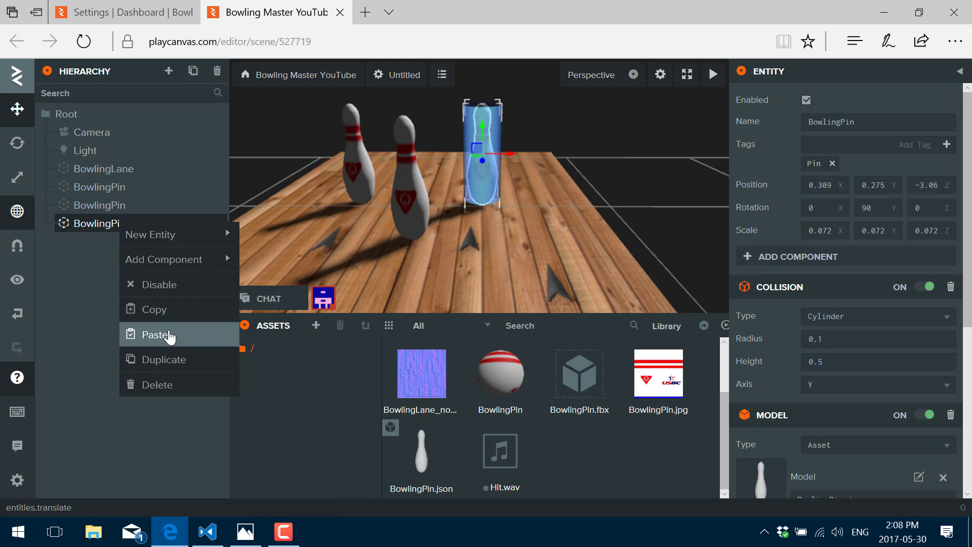
pyautogui.click(167, 360)
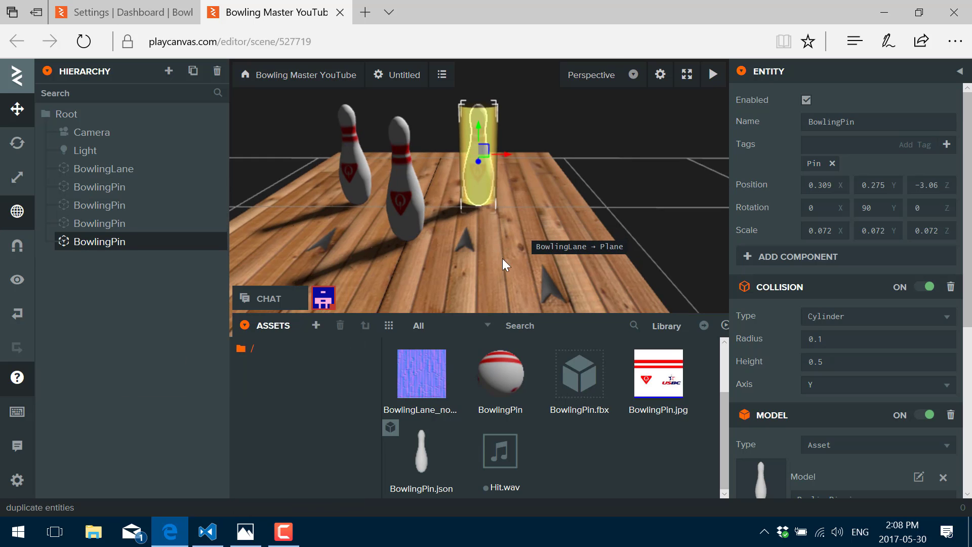
pyautogui.moveTo(503, 258); pyautogui.dragTo(263, 210)
pyautogui.moveTo(378, 172); pyautogui.dragTo(500, 209)
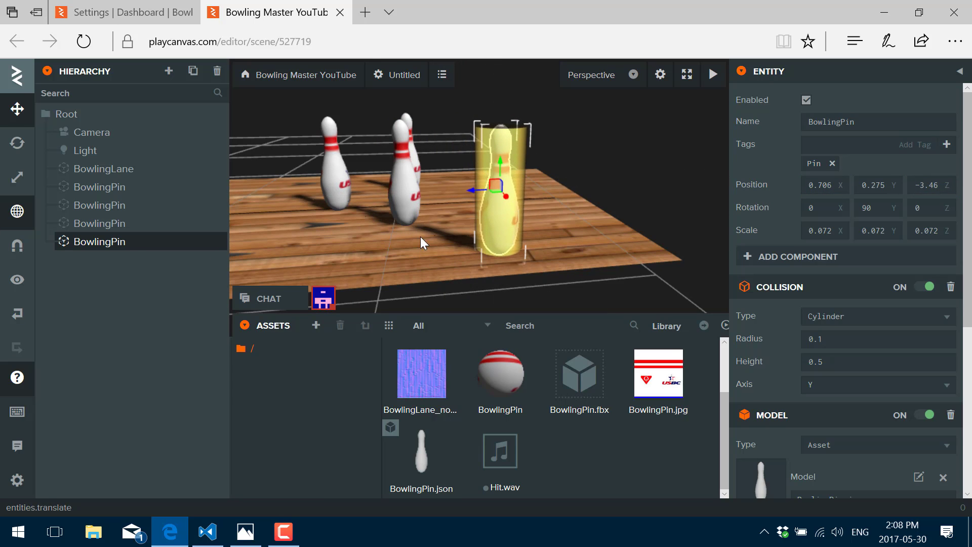
# Step: Duplicate the fourth pin and move the copy to the opposite side of the lane, at about X -0.66
pyautogui.rightClick(108, 245)
pyautogui.click(166, 375)
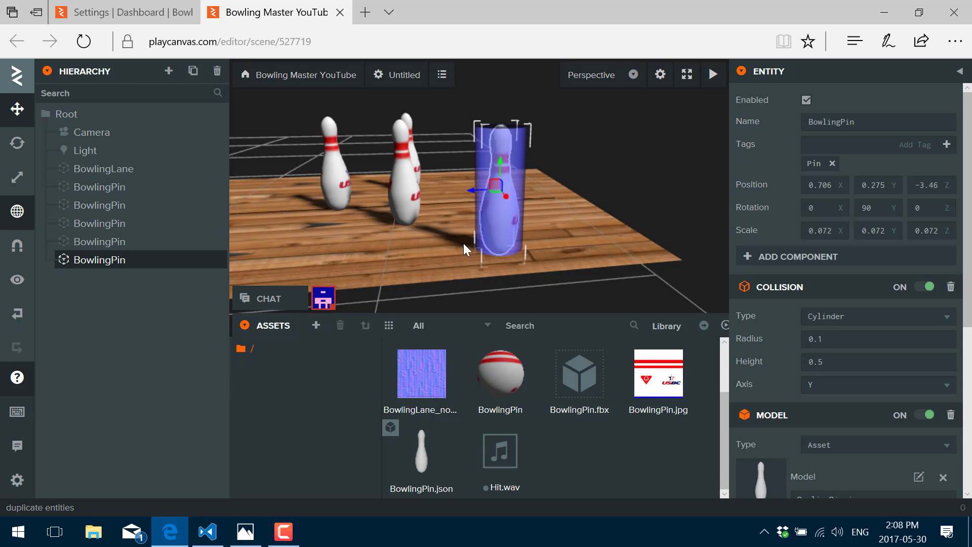
pyautogui.moveTo(507, 196); pyautogui.dragTo(450, 160)
pyautogui.moveTo(399, 223); pyautogui.dragTo(713, 249)
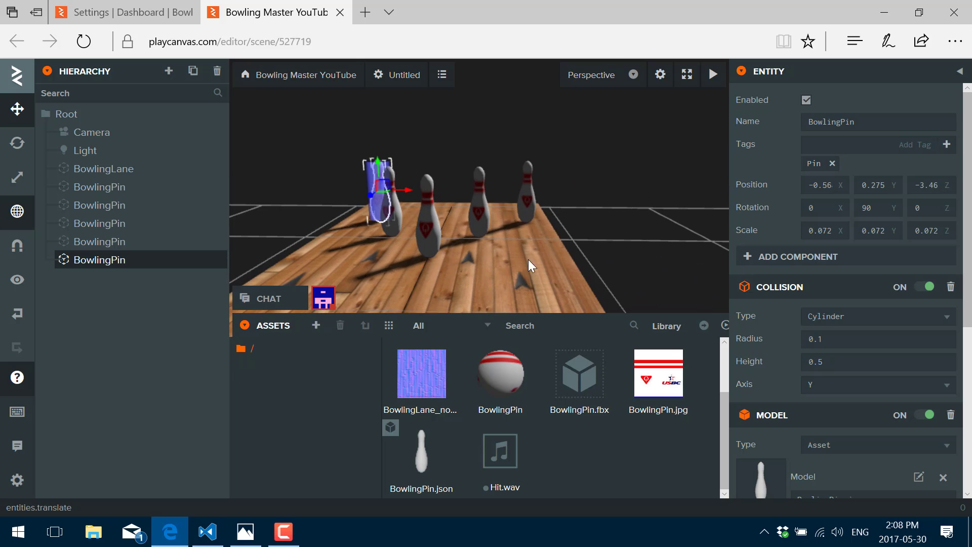
pyautogui.moveTo(528, 259); pyautogui.dragTo(568, 250)
pyautogui.moveTo(360, 203); pyautogui.dragTo(348, 201)
# Step: Create a new Sphere entity under Root to serve as the bowling ball
pyautogui.scroll(-10, 421, 281)
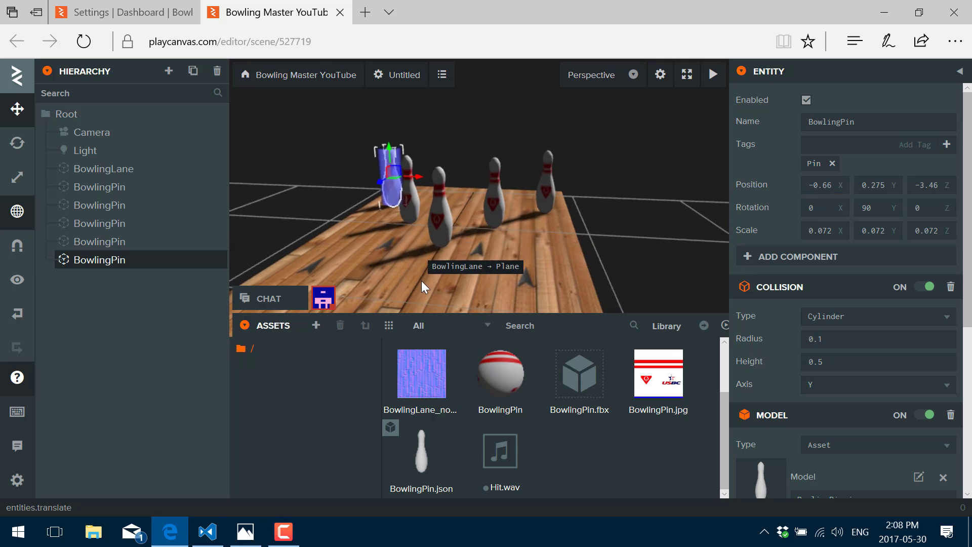
pyautogui.scroll(5, 450, 283)
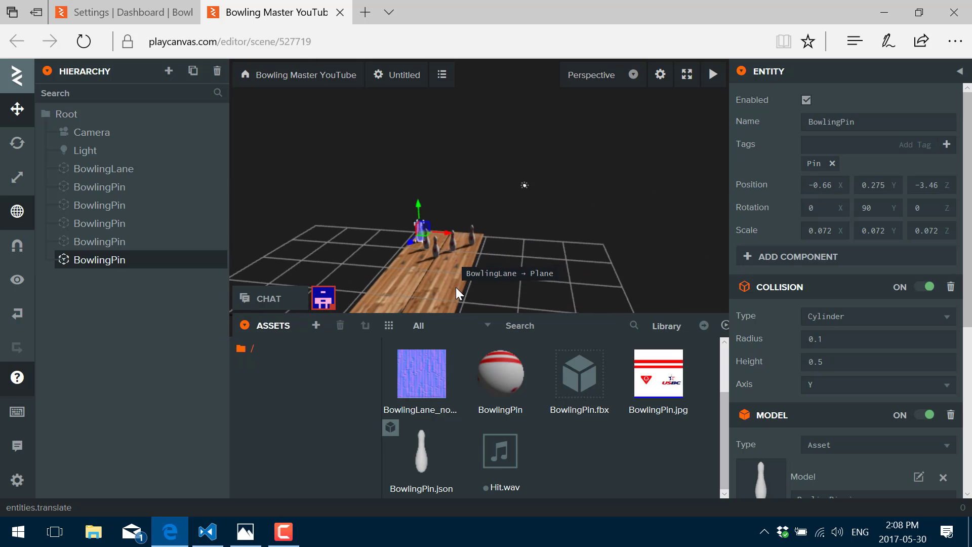
pyautogui.moveTo(458, 287); pyautogui.dragTo(486, 205, button='middle')
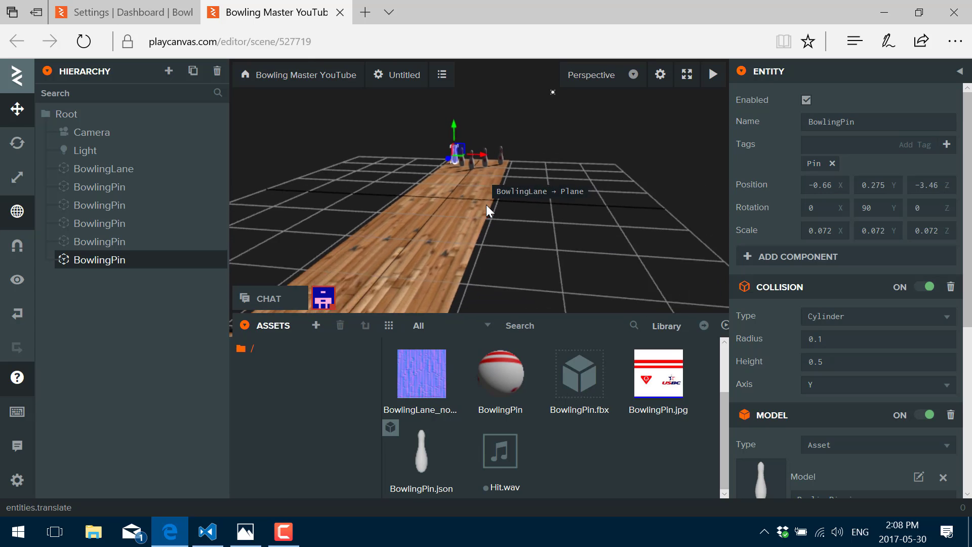
pyautogui.scroll(-3, 481, 216)
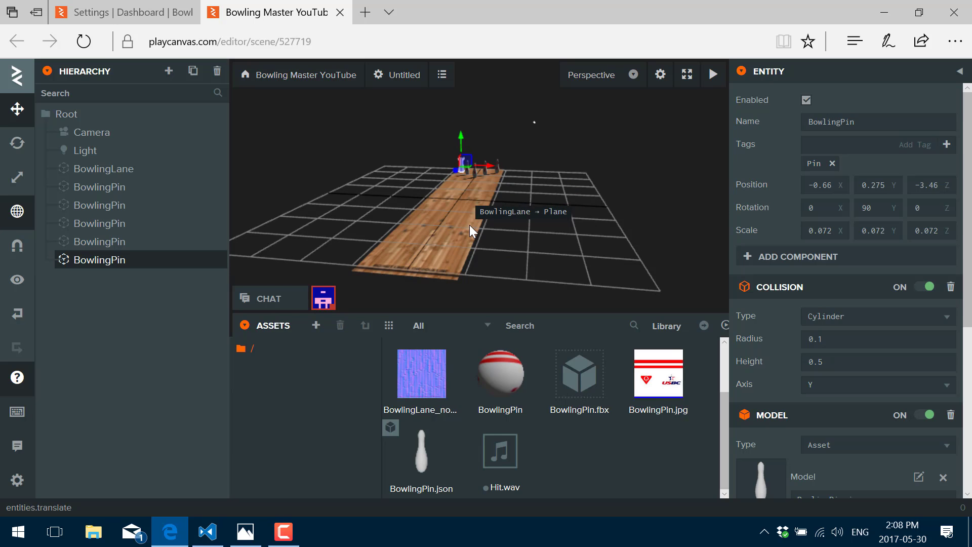
pyautogui.click(72, 117)
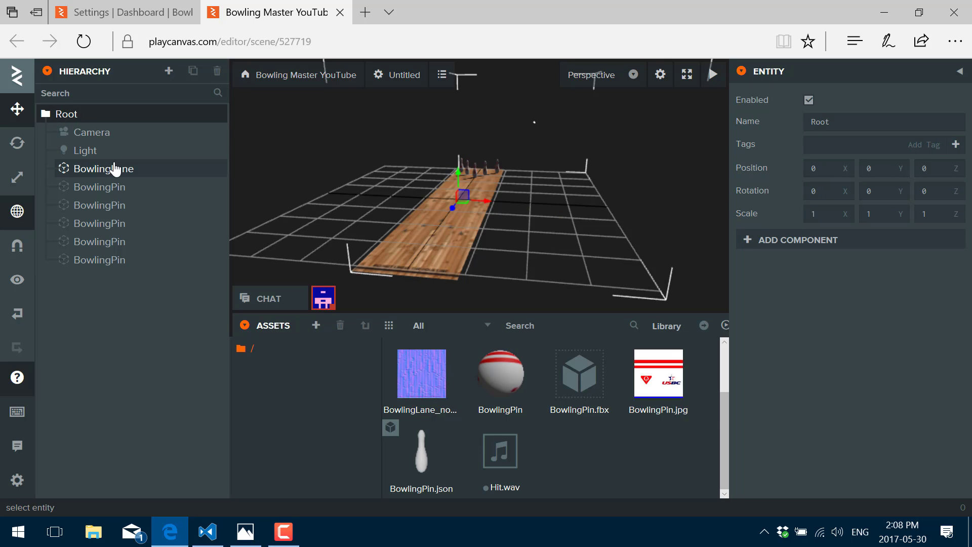
pyautogui.rightClick(68, 117)
pyautogui.moveTo(71, 131)
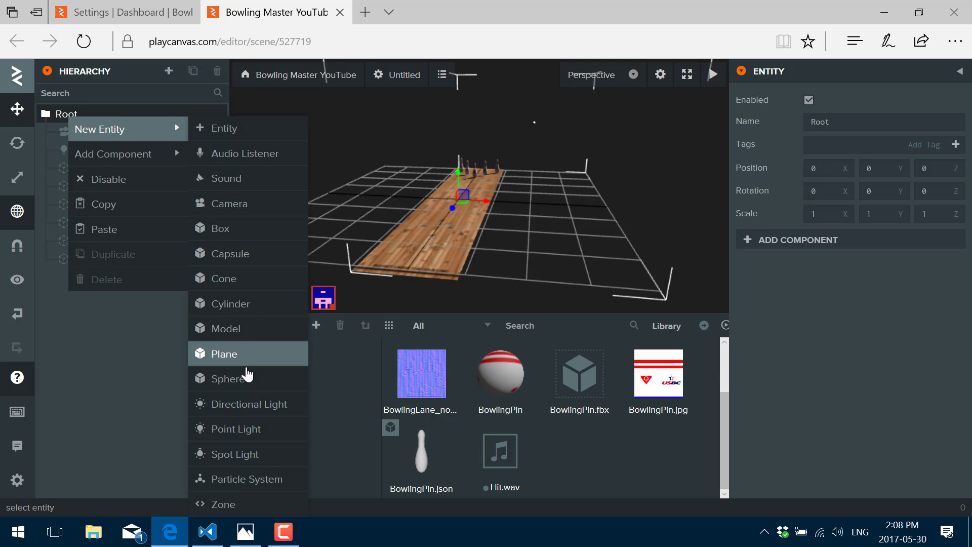
pyautogui.click(244, 378)
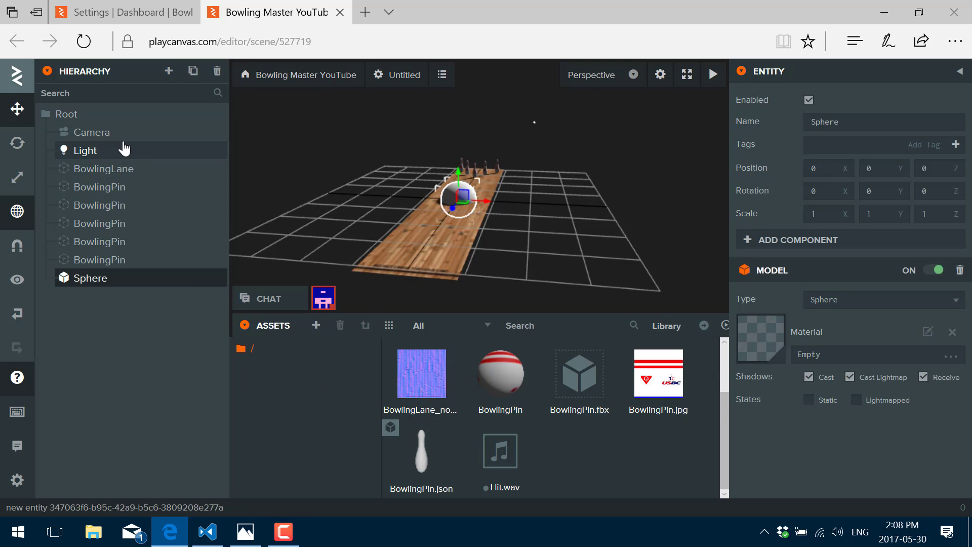
# Step: Scale the Sphere down uniformly to about 0.558 on all axes
pyautogui.rightClick(71, 114)
pyautogui.moveTo(89, 130)
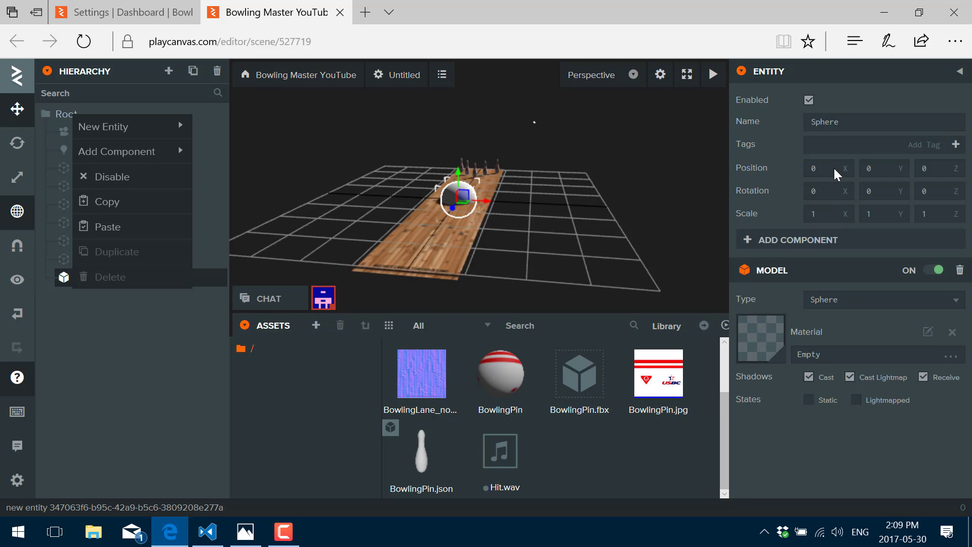
pyautogui.click(19, 182)
pyautogui.click(19, 183)
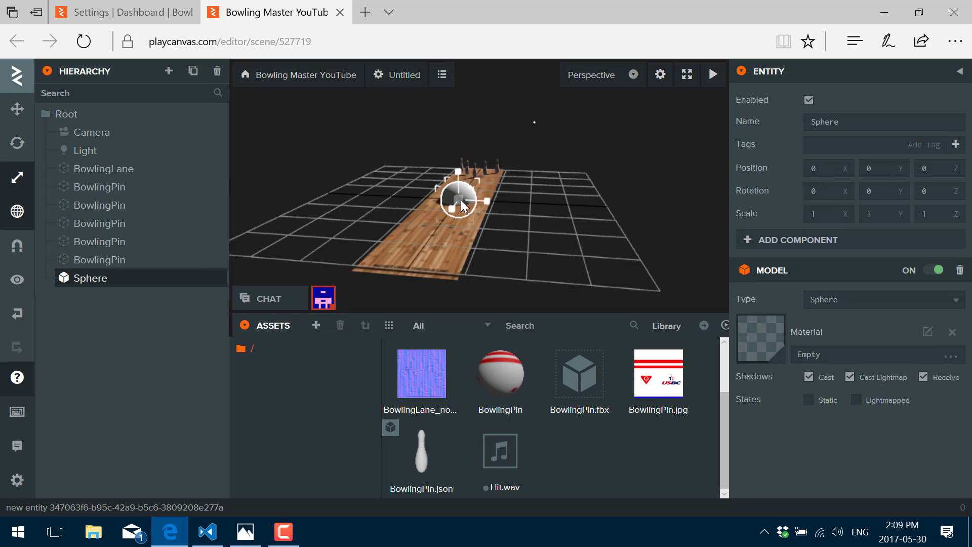
pyautogui.moveTo(461, 200); pyautogui.dragTo(448, 209)
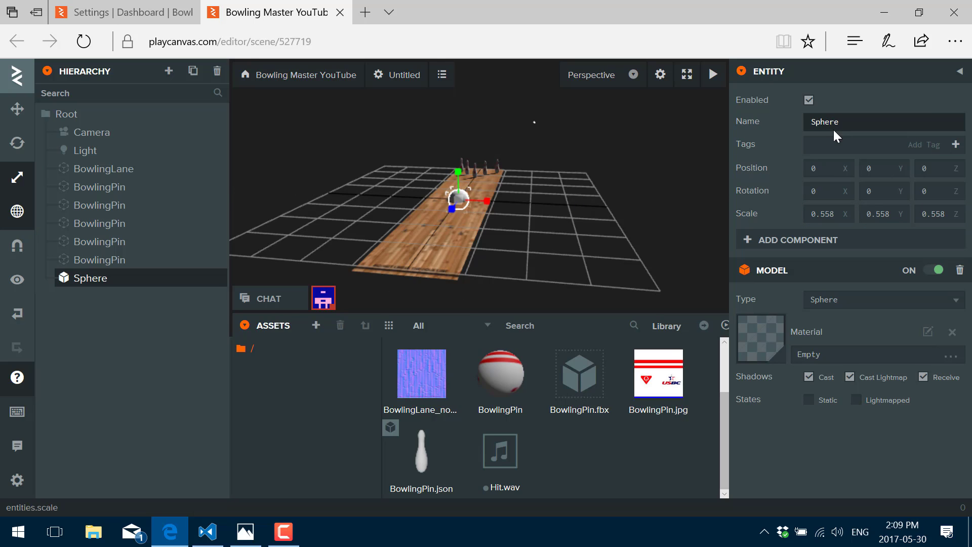
# Step: Rename the Sphere entity as BowlingBall
pyautogui.click(863, 122)
pyautogui.hotkey('ctrl', 'a')
pyautogui.write('BowlingBall')
pyautogui.press('Return')
pyautogui.click(893, 190)
pyautogui.click(803, 280)
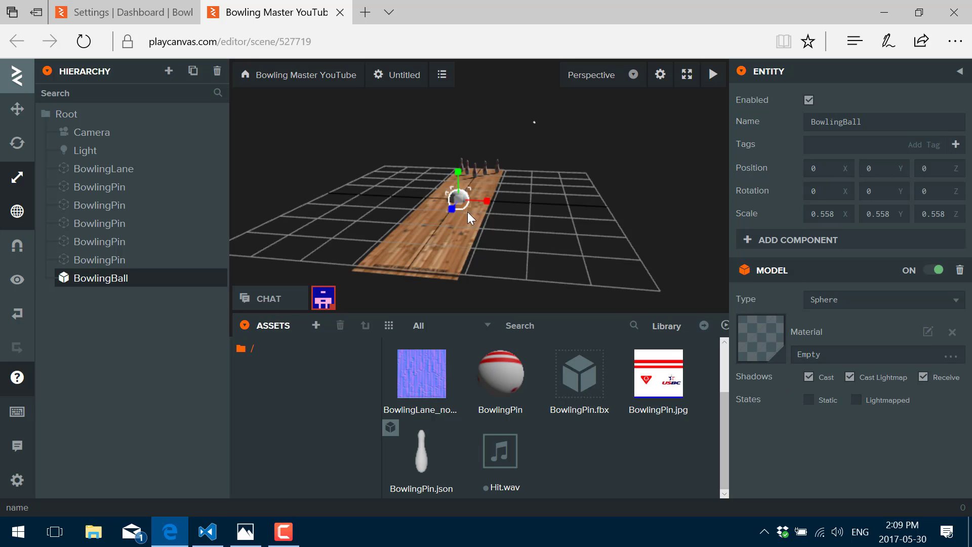
# Step: Move the BowlingBall to the near end of the lane, resting on its surface at about X 0.04, Y 0.249, Z 3.457
pyautogui.click(17, 109)
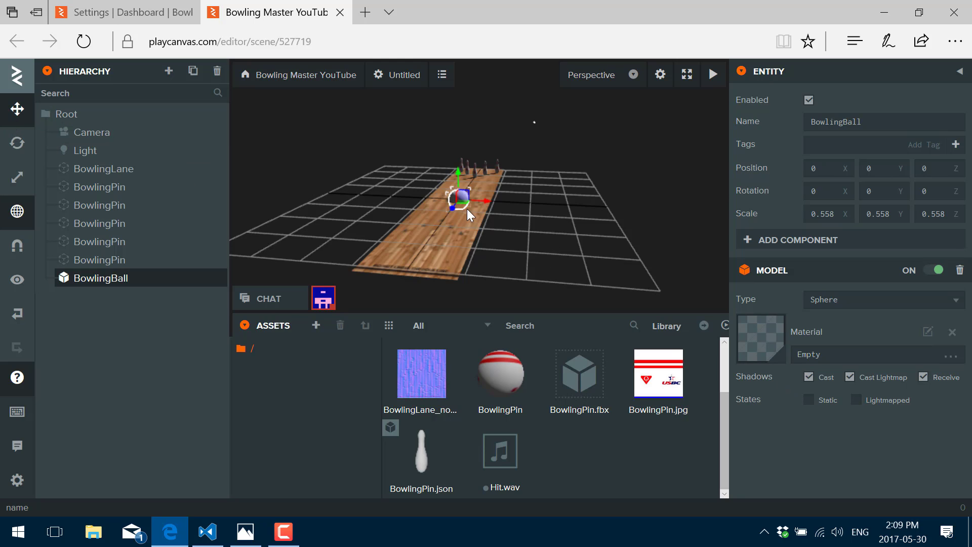
pyautogui.moveTo(451, 209); pyautogui.dragTo(386, 269)
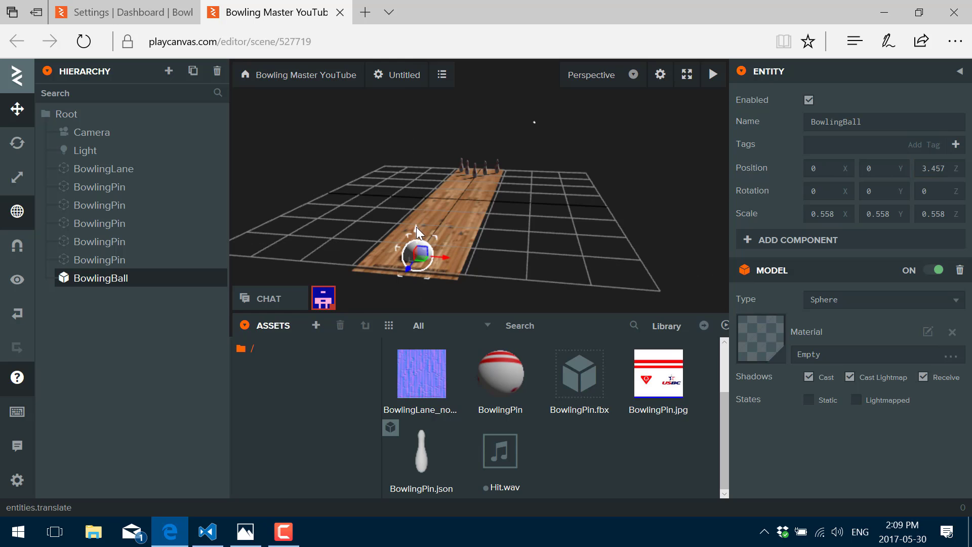
pyautogui.moveTo(417, 227)
pyautogui.mouseDown()
pyautogui.moveTo(413, 215)
pyautogui.moveTo(439, 245)
pyautogui.moveTo(461, 248)
pyautogui.moveTo(433, 220)
pyautogui.mouseUp()
pyautogui.click(454, 250)
pyautogui.click(431, 242)
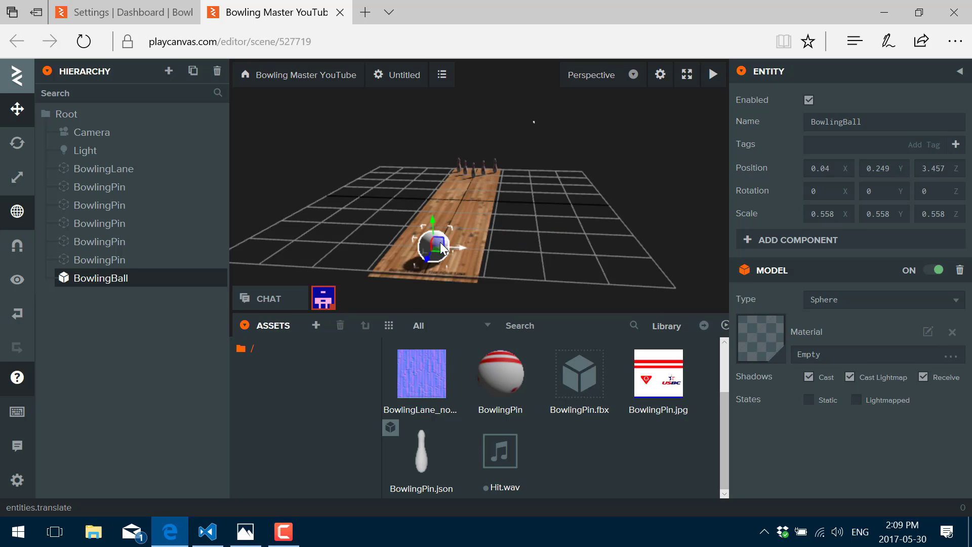
# Step: Create a new material asset and name it BowlingBallMaterial
pyautogui.click(312, 330)
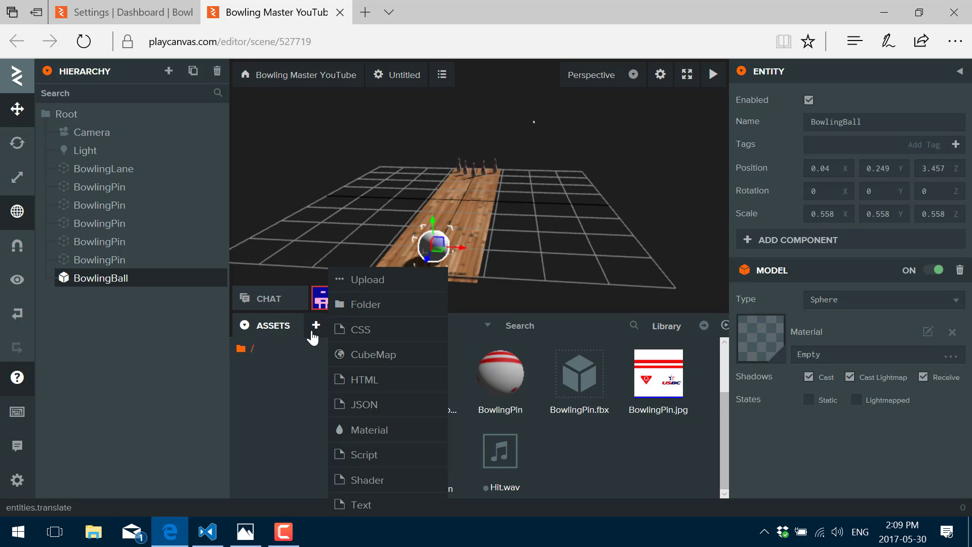
pyautogui.click(390, 431)
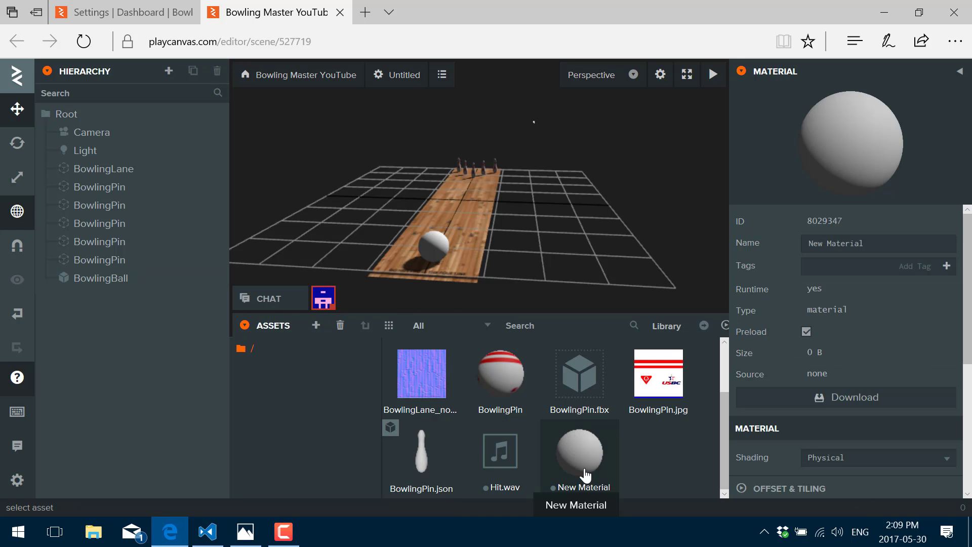
pyautogui.click(904, 243)
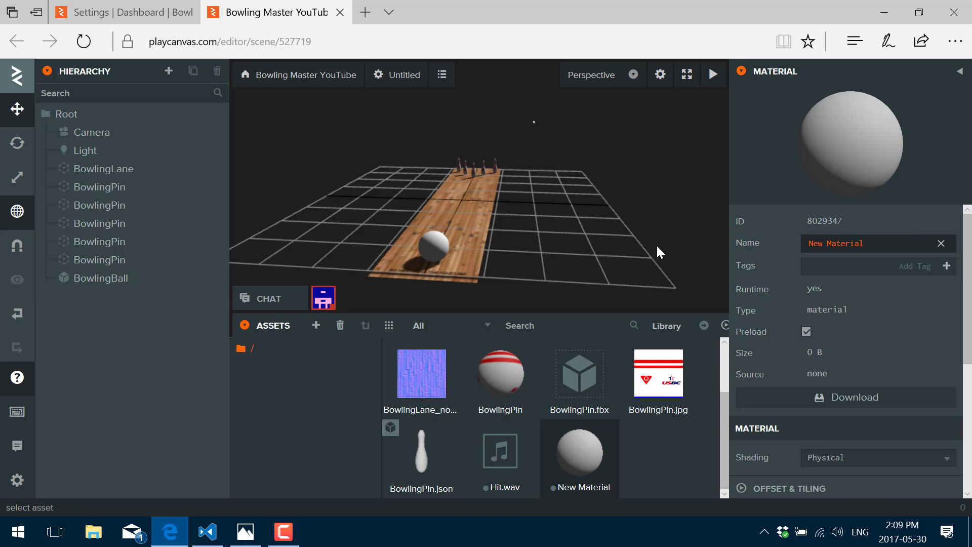
pyautogui.write('BowlingBallMaterial')
pyautogui.press('Return')
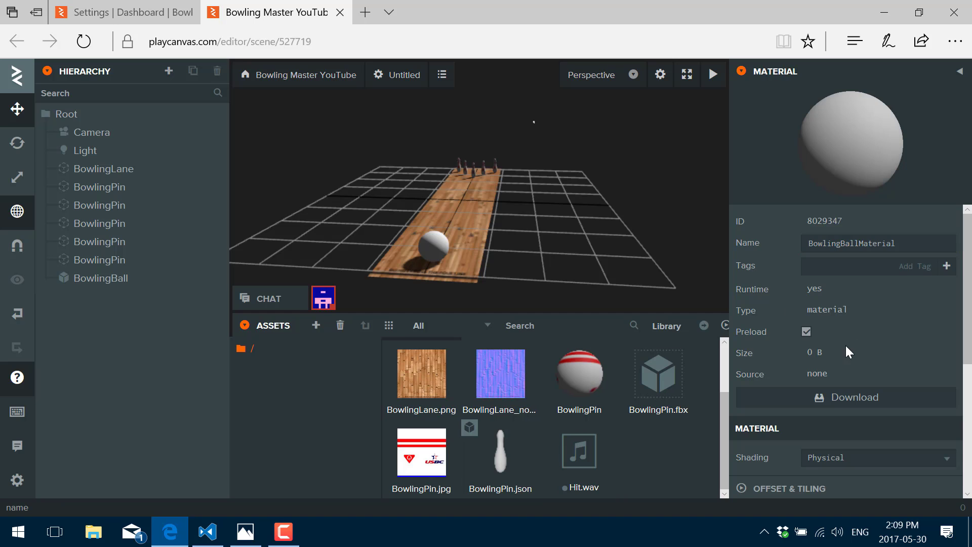
# Step: Try out other diffuse colours on BowlingBallMaterial and set the colour back to white
pyautogui.scroll(-3, 845, 345)
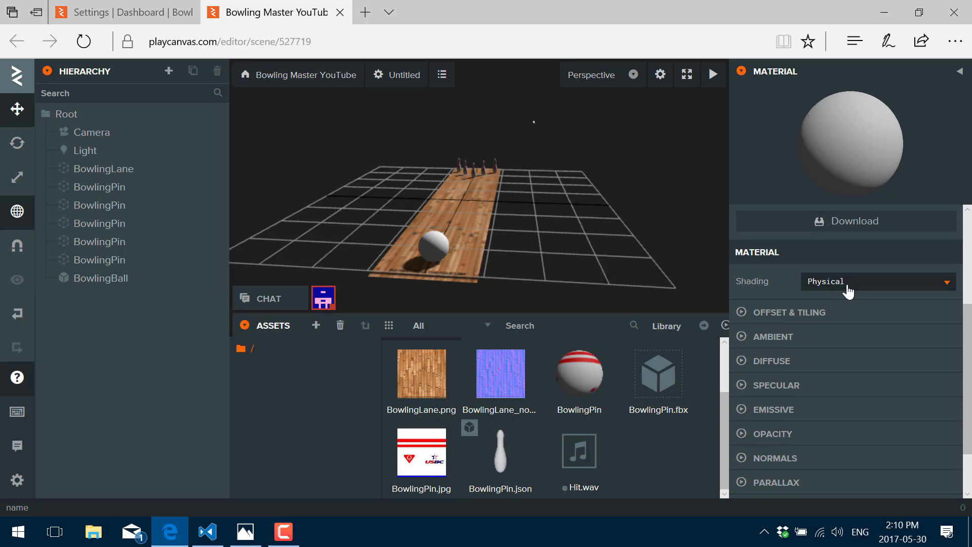
pyautogui.click(849, 287)
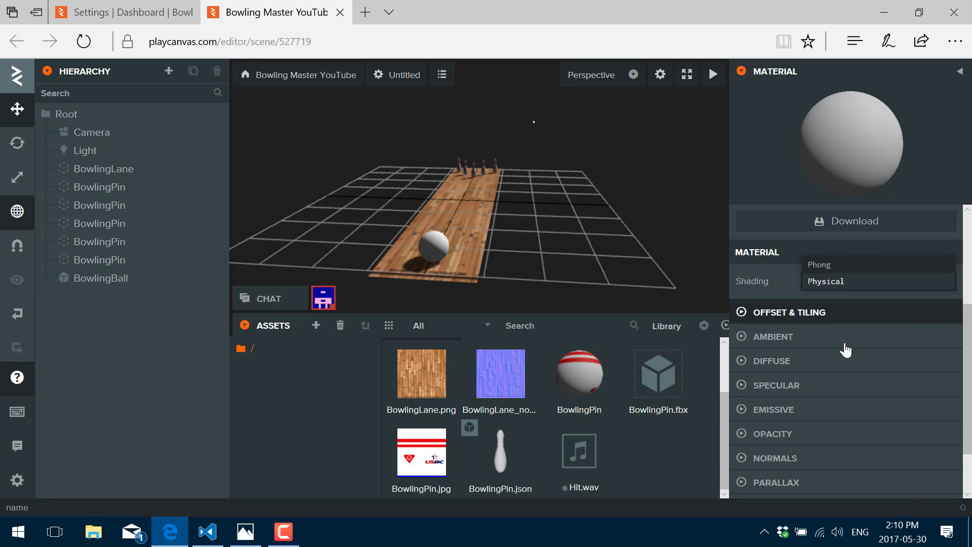
pyautogui.scroll(-1, 844, 350)
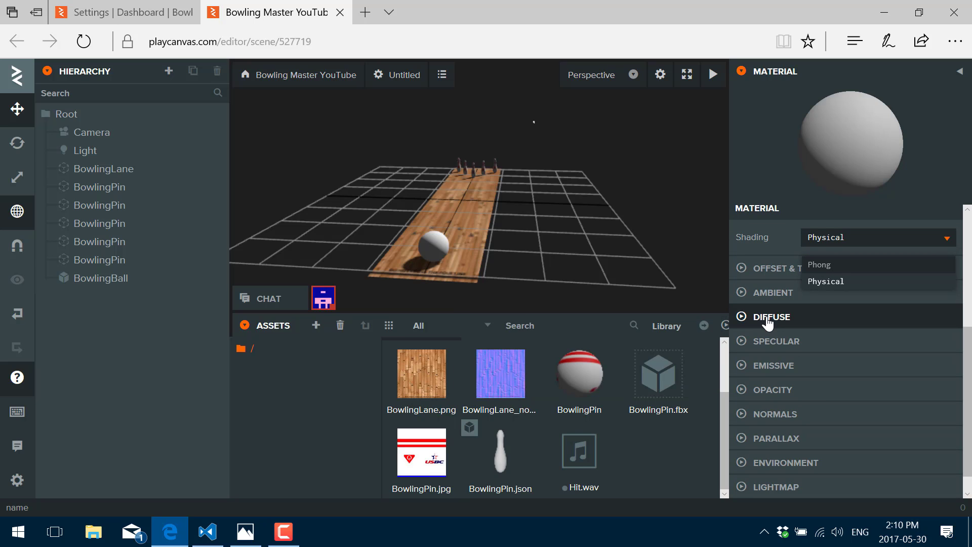
pyautogui.click(744, 320)
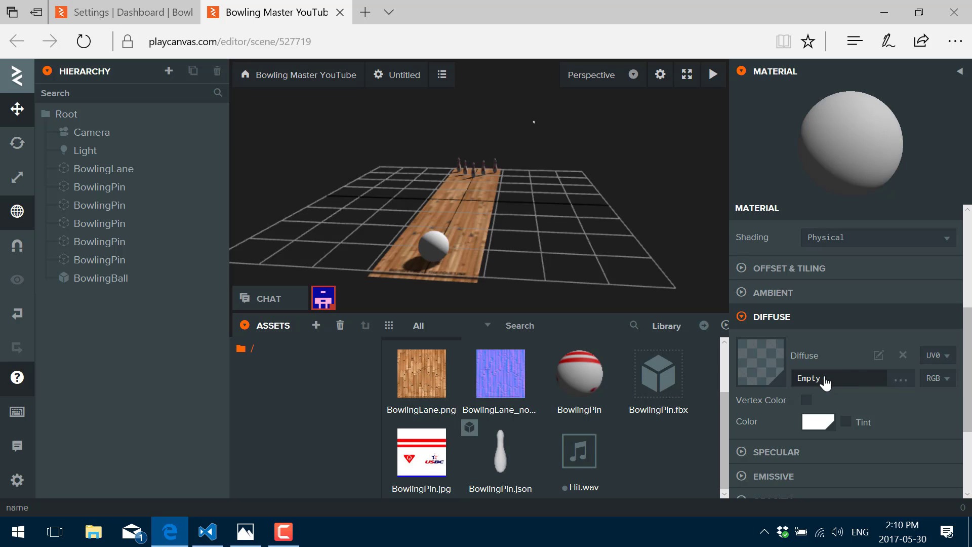
pyautogui.click(823, 423)
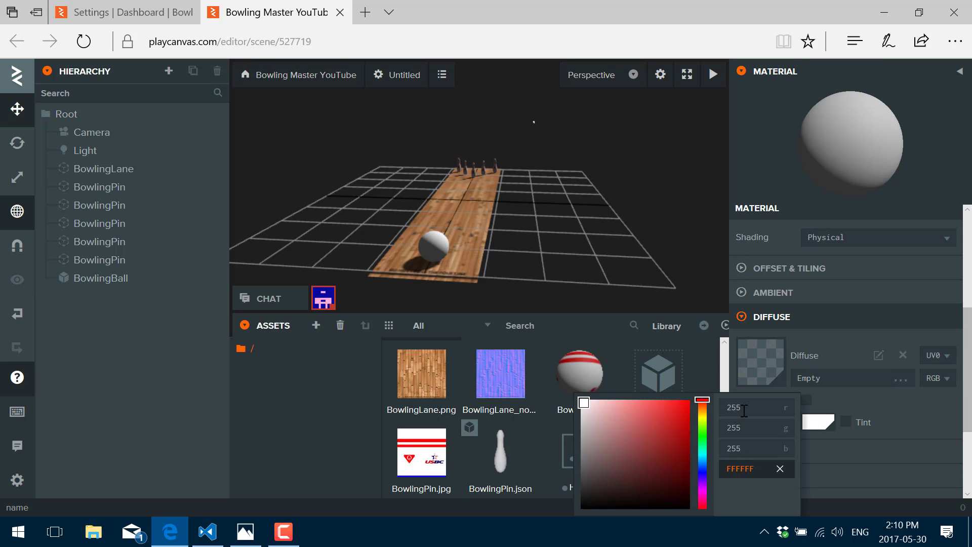
pyautogui.moveTo(671, 426); pyautogui.dragTo(569, 404)
pyautogui.click(862, 414)
# Step: Open the specular settings of BowlingBallMaterial, down to its glossiness value
pyautogui.scroll(-3, 859, 416)
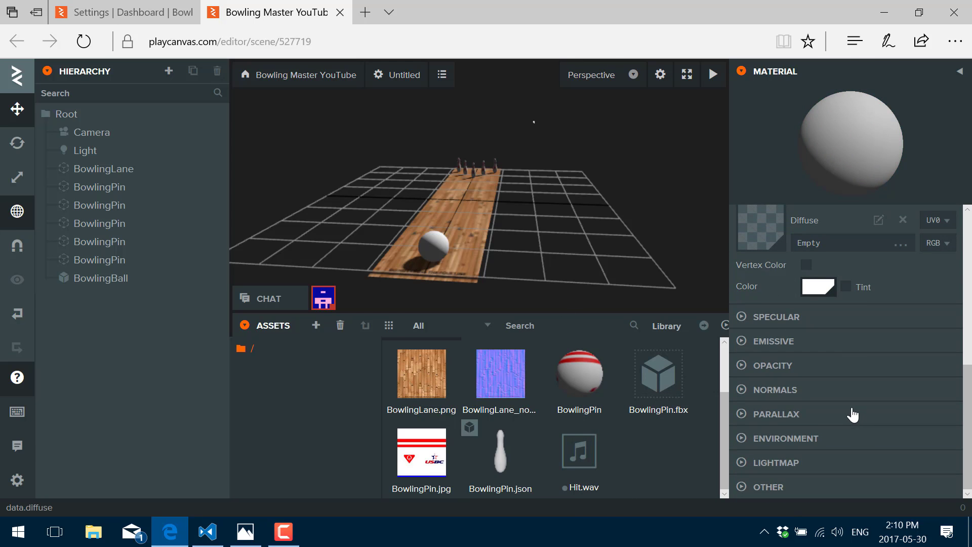
pyautogui.moveTo(771, 423)
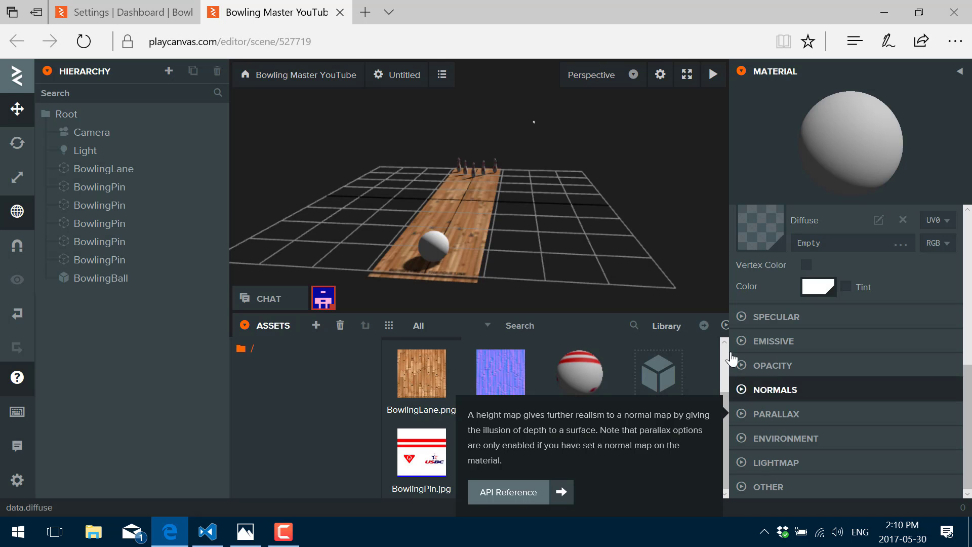
pyautogui.click(757, 317)
pyautogui.moveTo(829, 384)
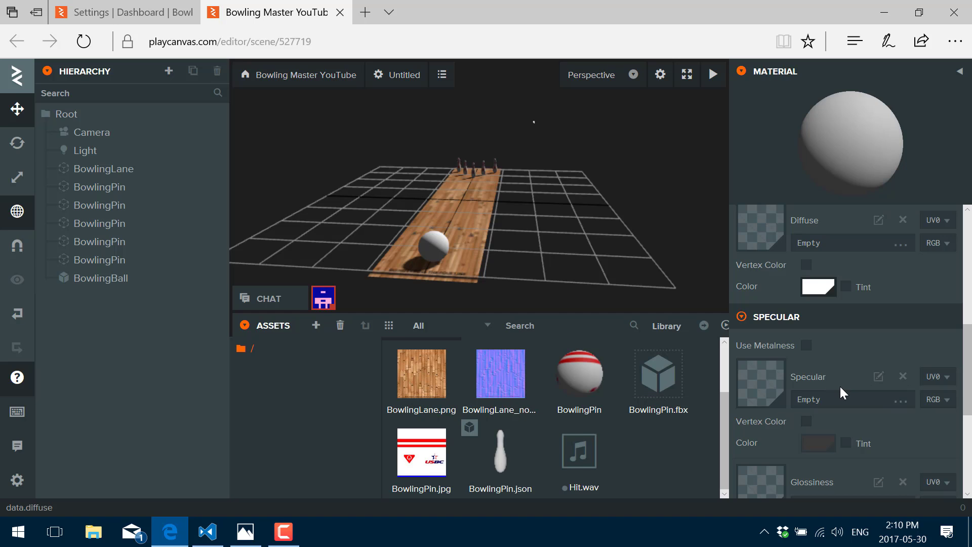
pyautogui.scroll(-3, 840, 387)
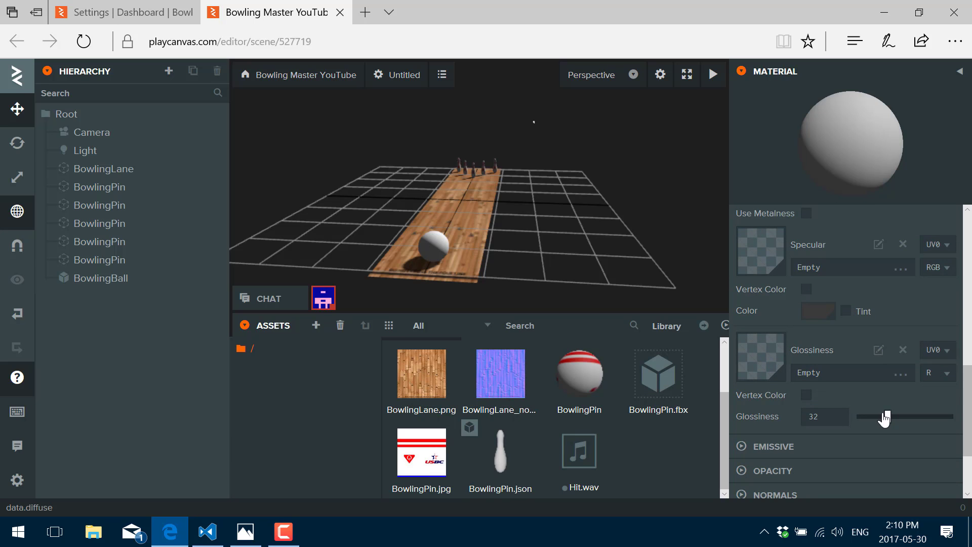
# Step: Raise the ball material's glossiness to about 76 and assign BowlingBallMaterial to the BowlingBall's model
pyautogui.moveTo(886, 415); pyautogui.dragTo(930, 416)
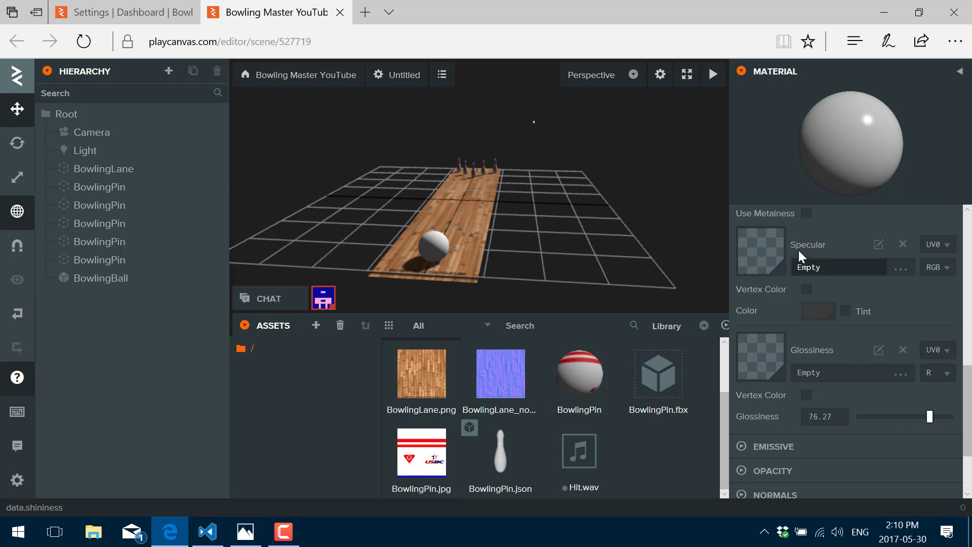
pyautogui.click(421, 248)
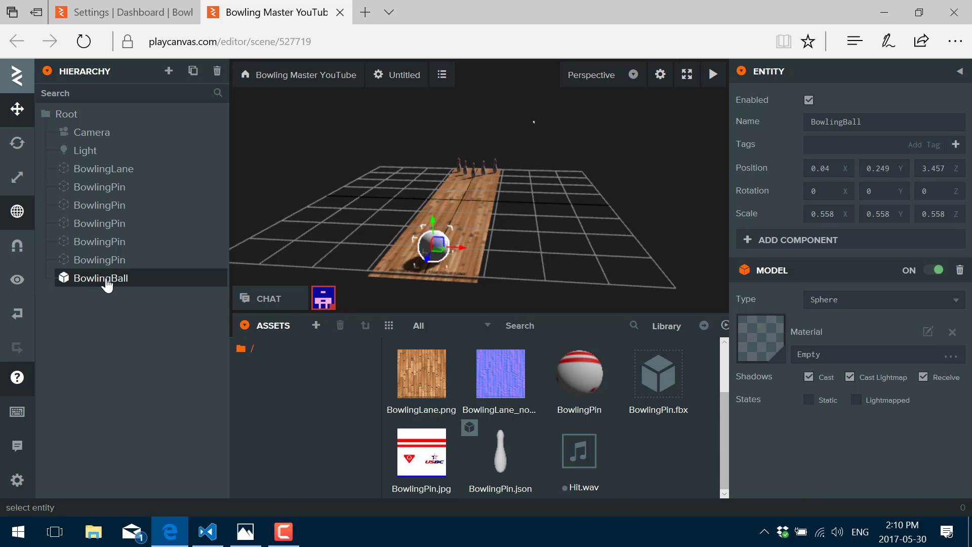
pyautogui.click(825, 354)
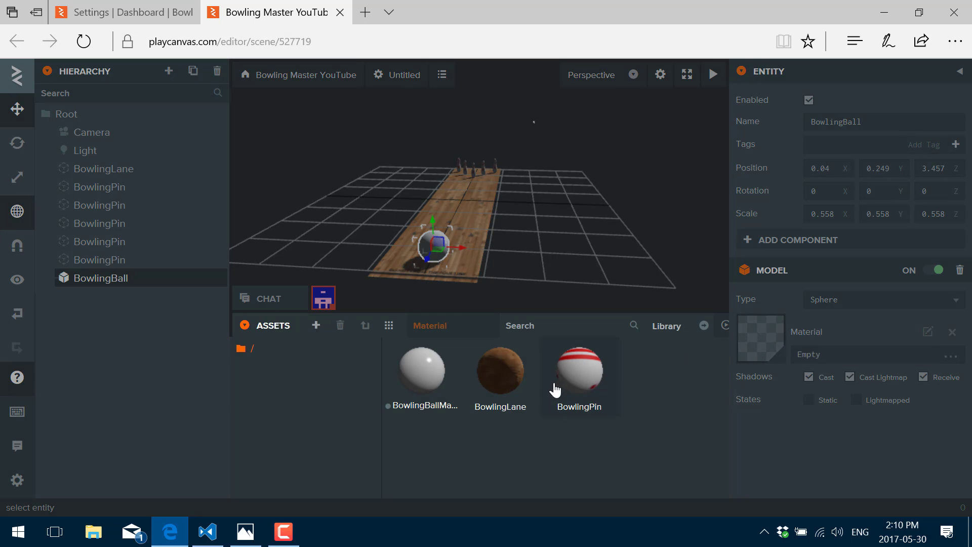
pyautogui.click(434, 374)
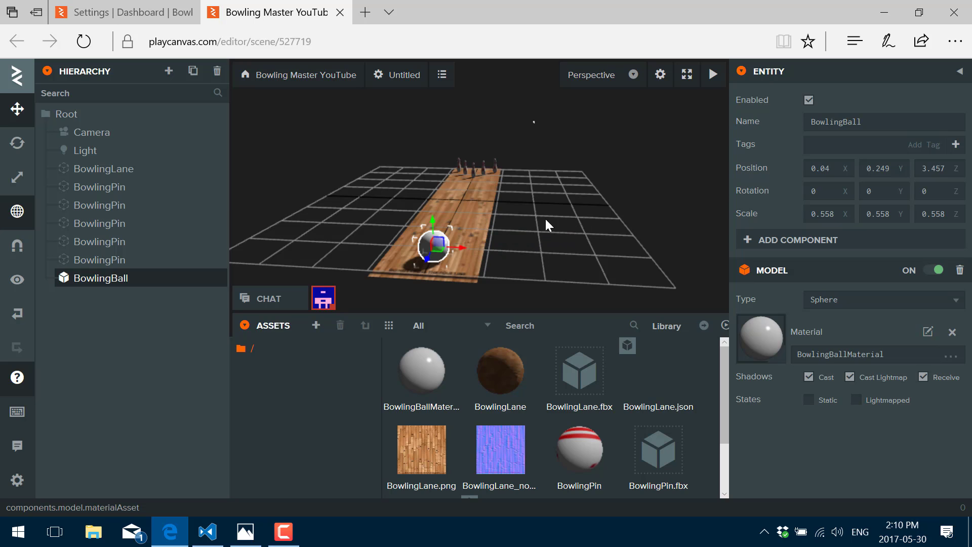
# Step: Add a collision component to the BowlingBall with type Sphere and radius 0.3
pyautogui.click(783, 242)
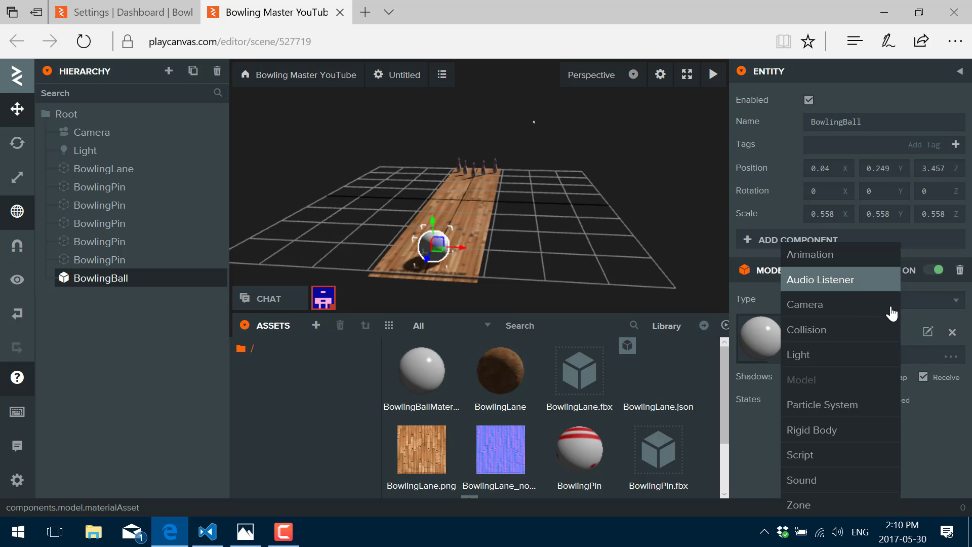
pyautogui.click(819, 329)
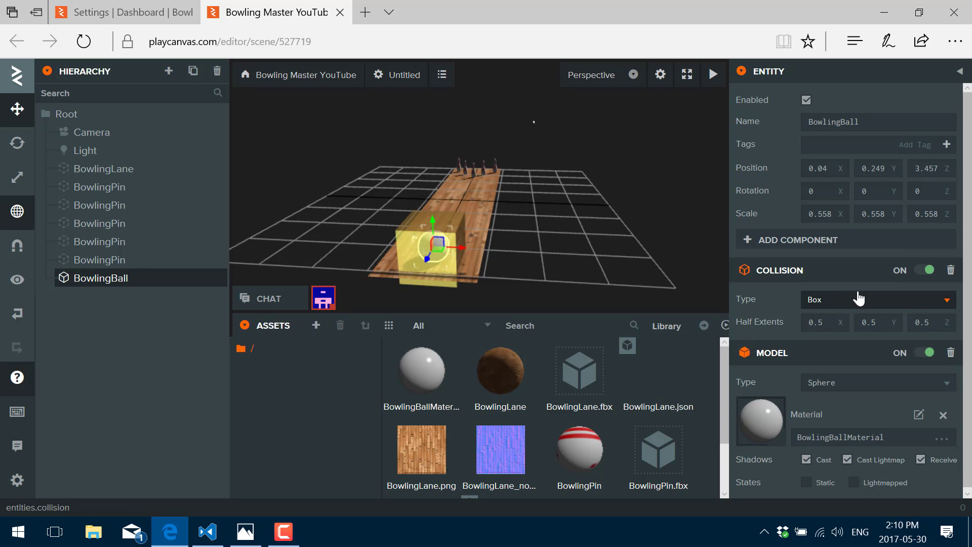
pyautogui.click(864, 298)
pyautogui.click(842, 319)
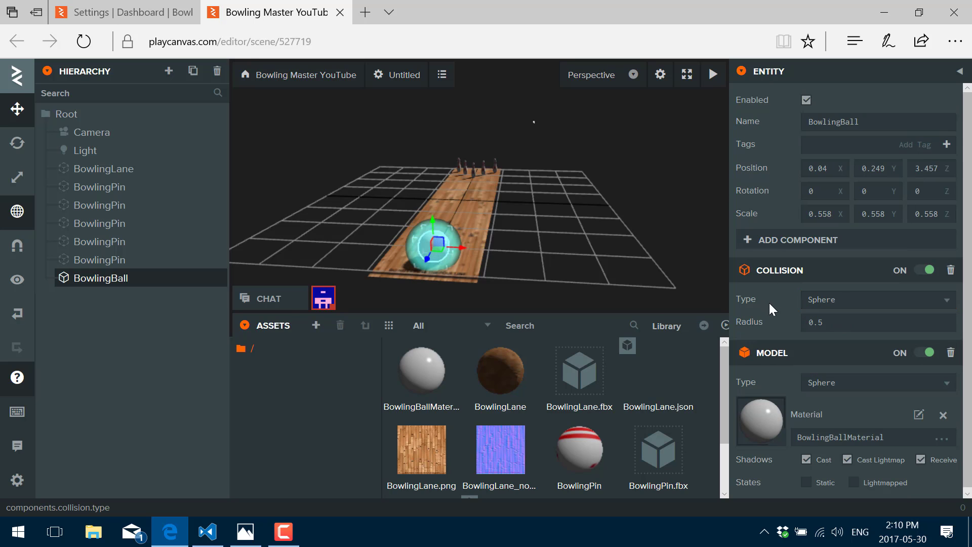
pyautogui.click(848, 321)
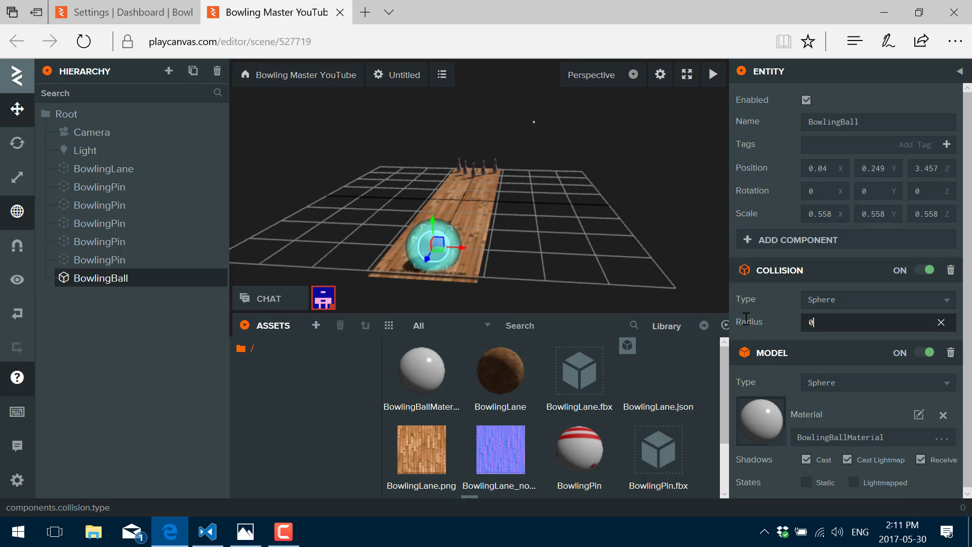
pyautogui.write('.3')
pyautogui.press('Return')
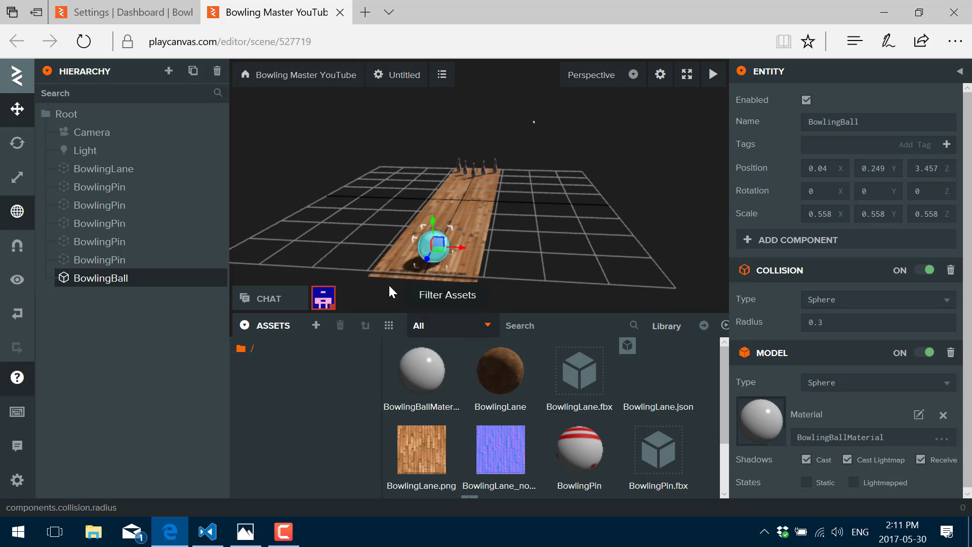
# Step: Add a rigid body component to the BowlingBall and set its type to Dynamic
pyautogui.scroll(5, 439, 258)
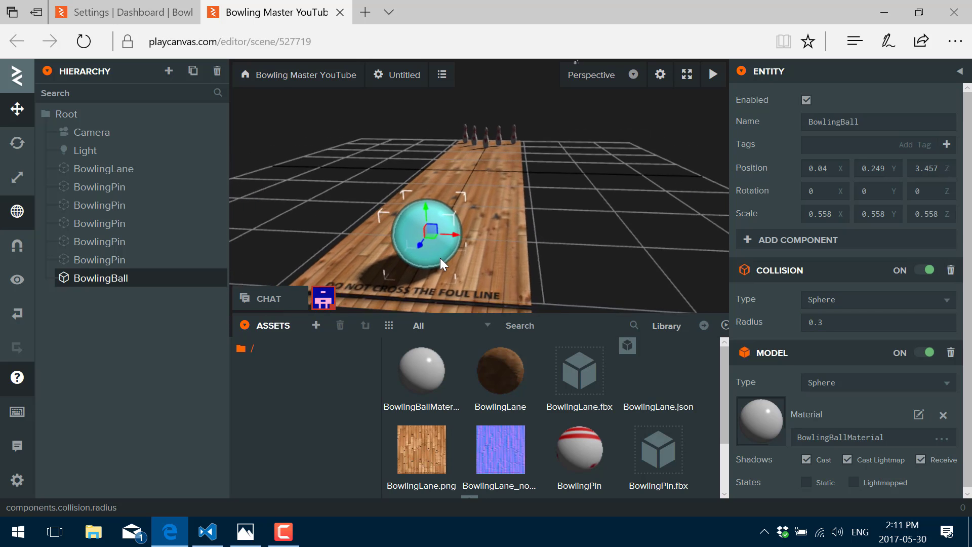
pyautogui.scroll(-2, 438, 255)
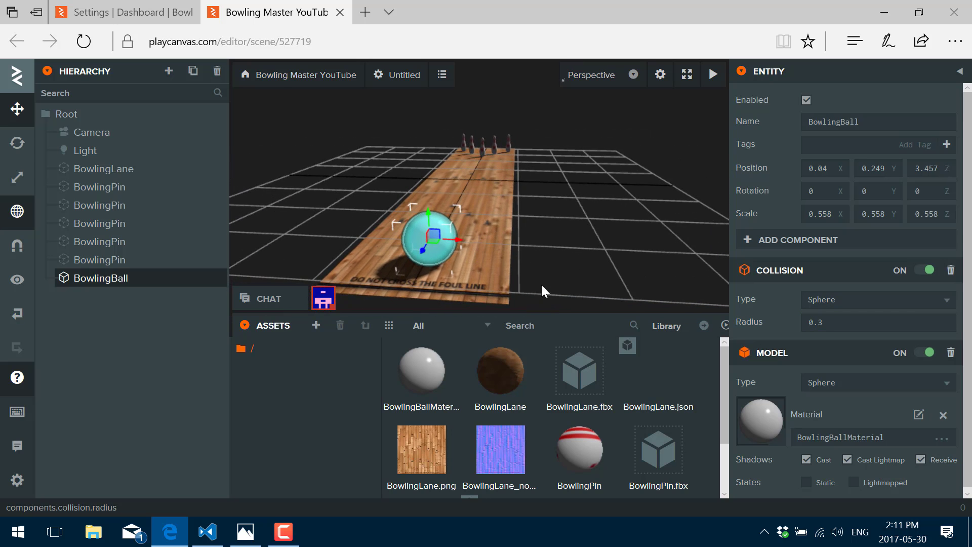
pyautogui.scroll(-1, 831, 284)
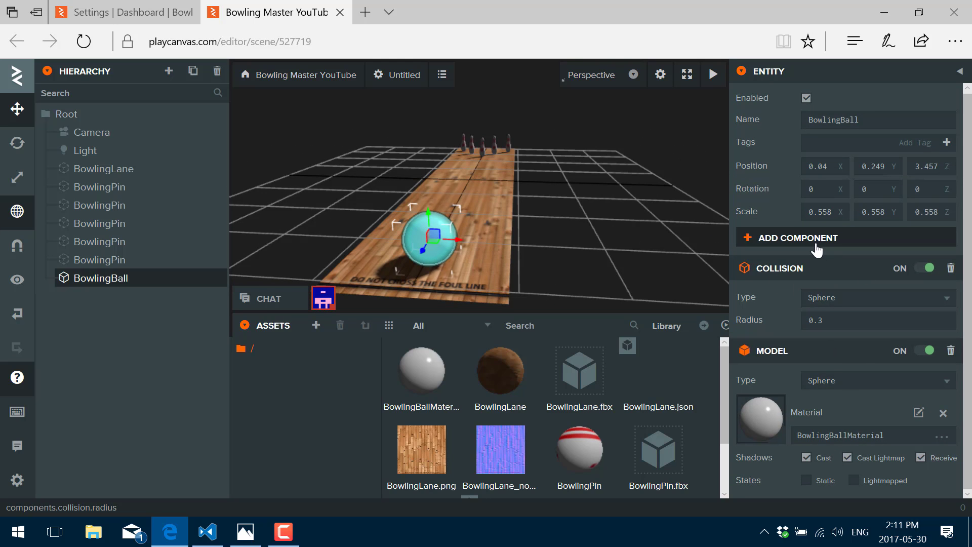
pyautogui.click(783, 238)
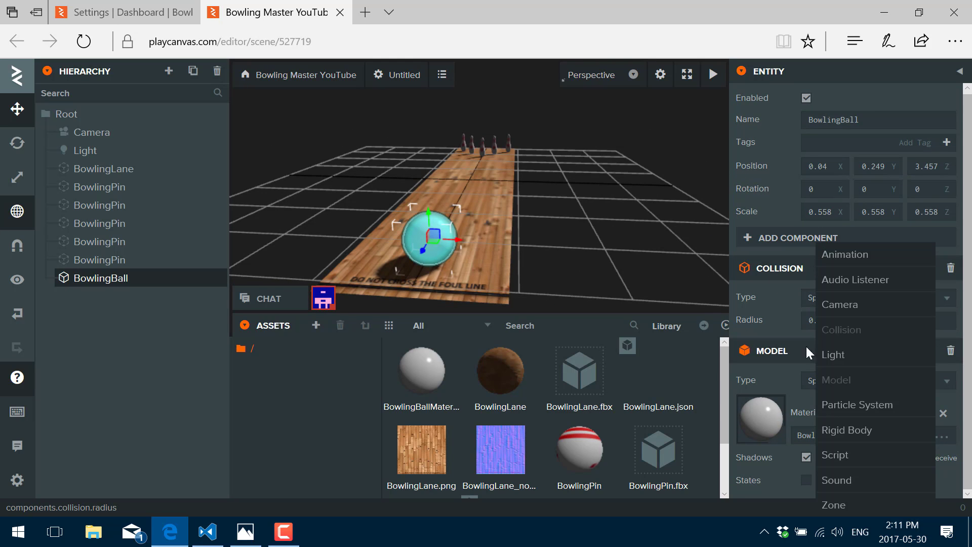
pyautogui.click(846, 430)
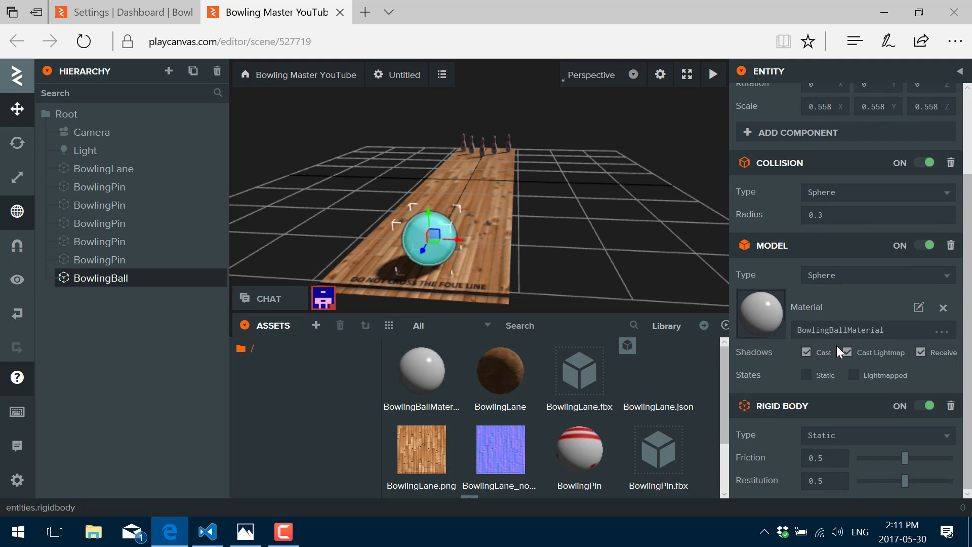
pyautogui.click(925, 434)
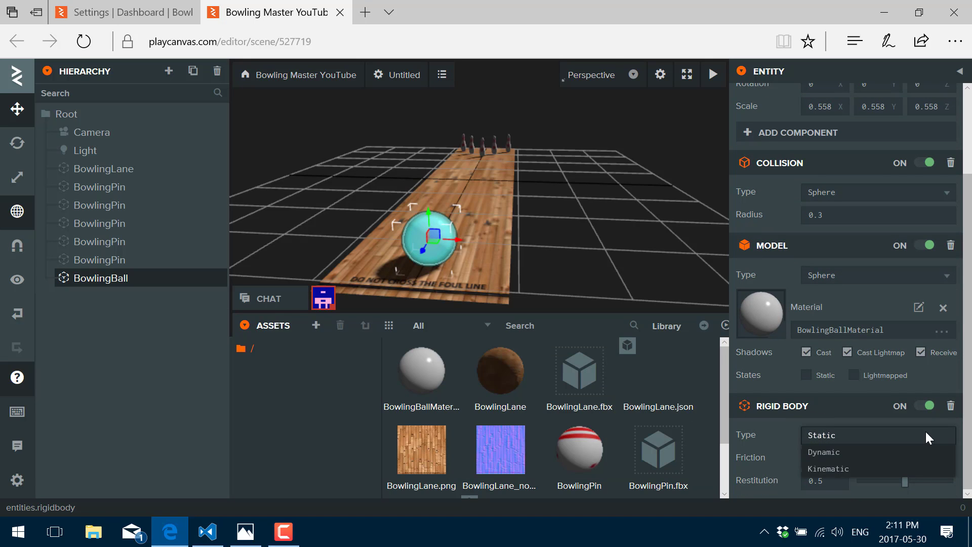
pyautogui.click(830, 455)
pyautogui.scroll(-2, 861, 446)
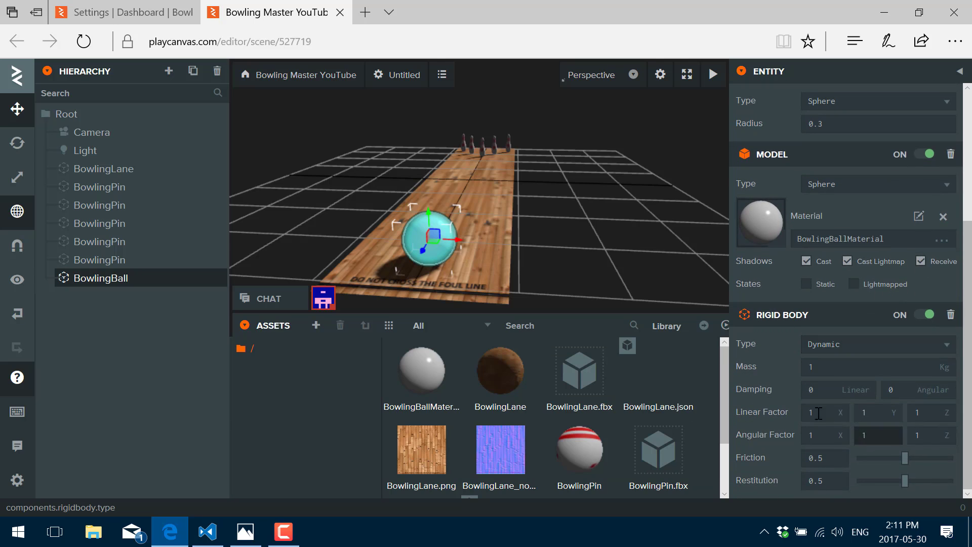
pyautogui.moveTo(790, 411)
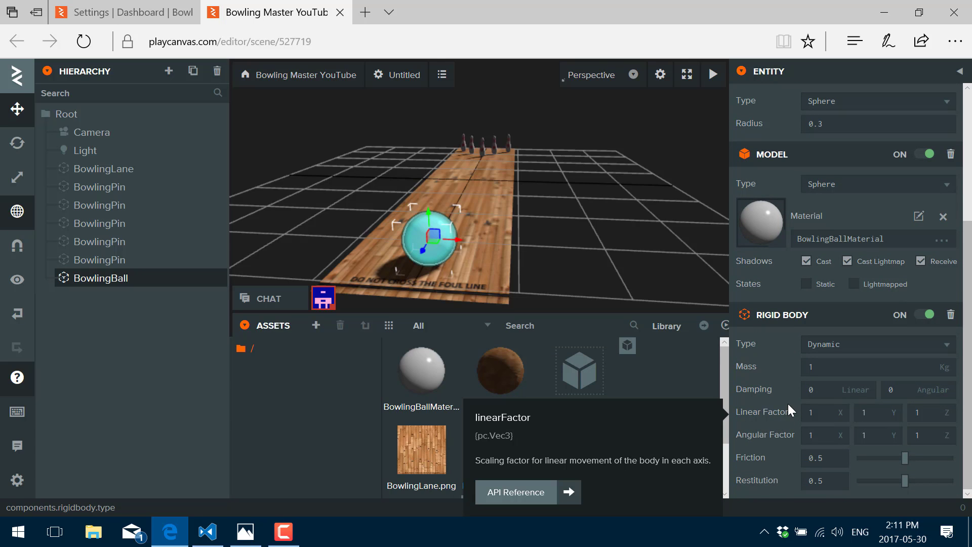
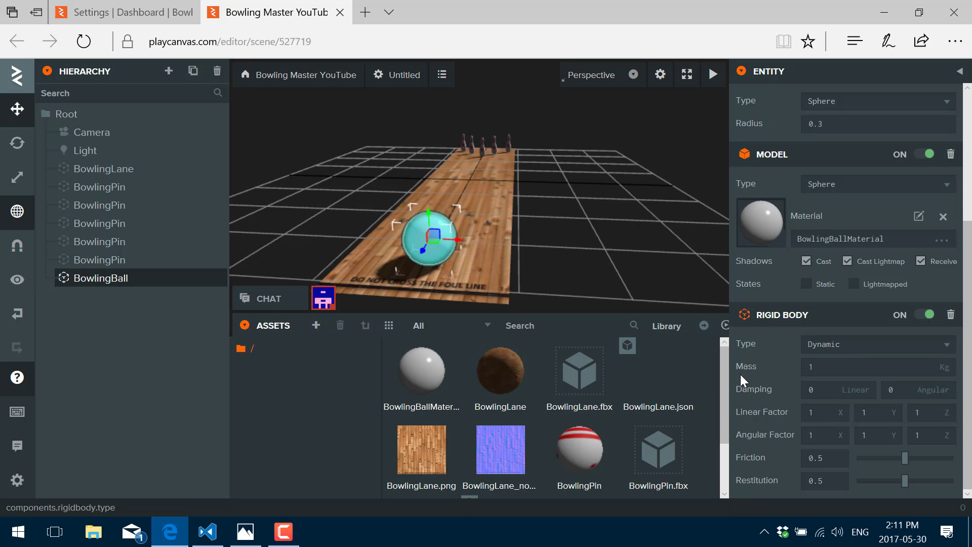
pyautogui.moveTo(741, 369)
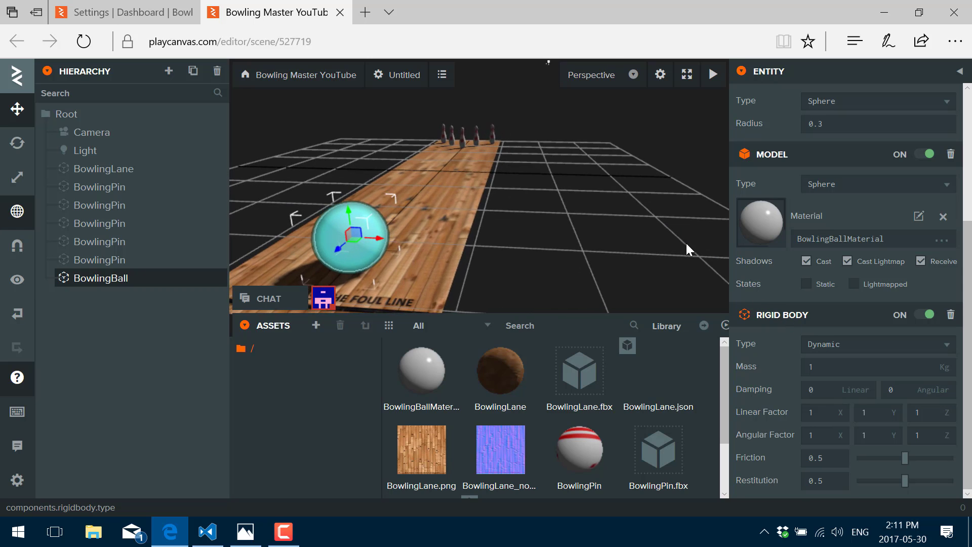
# Step: Add a sound component to the BowlingBall and check its distance model options, keeping Linear
pyautogui.scroll(4, 780, 225)
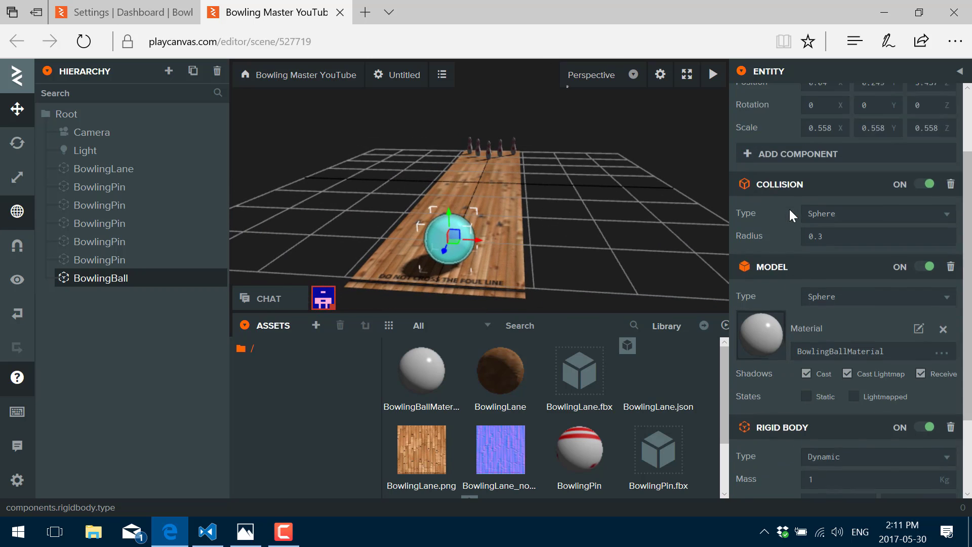
pyautogui.click(767, 248)
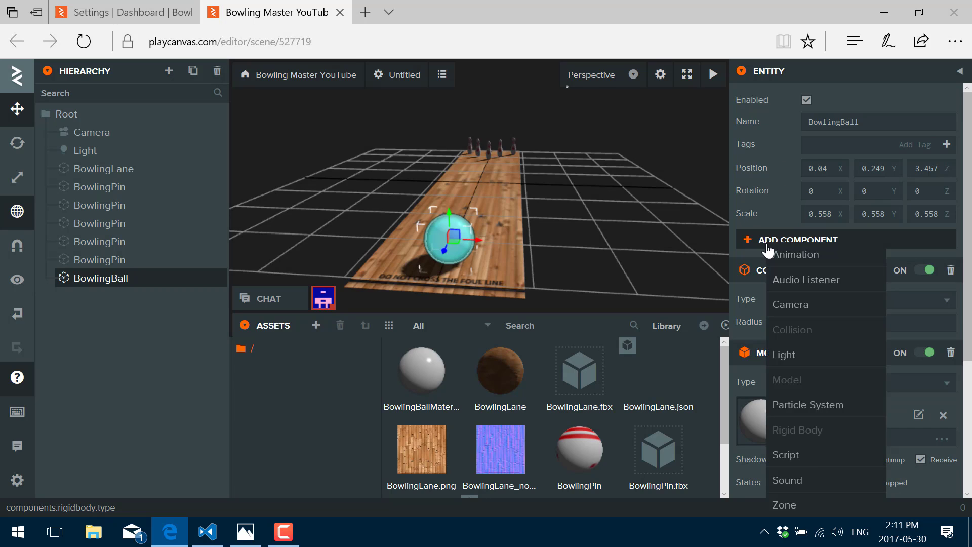
pyautogui.click(802, 480)
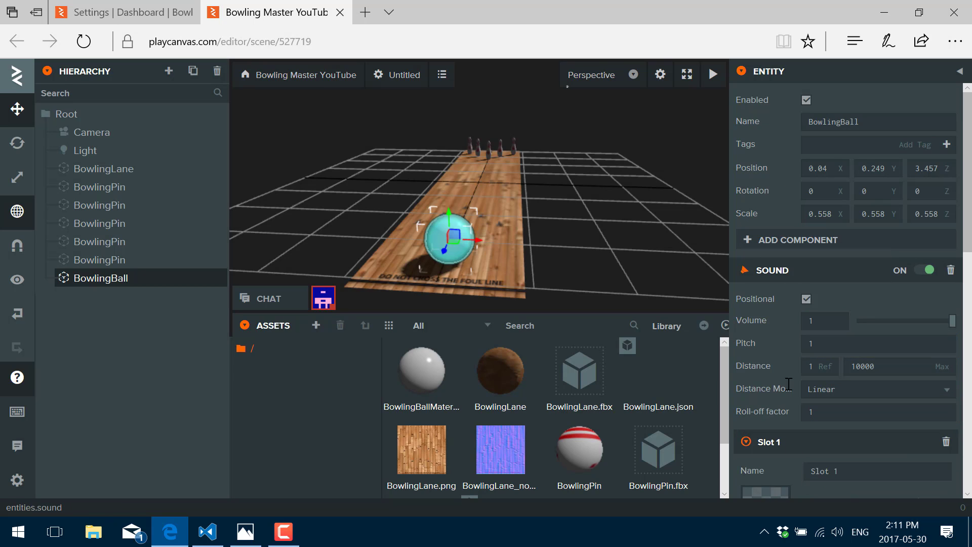
pyautogui.moveTo(782, 367)
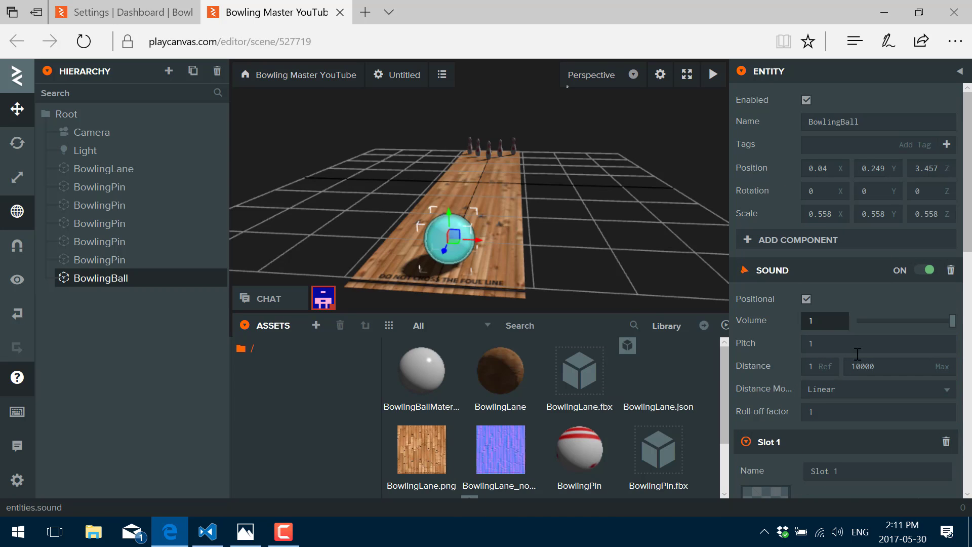
pyautogui.scroll(-2, 768, 402)
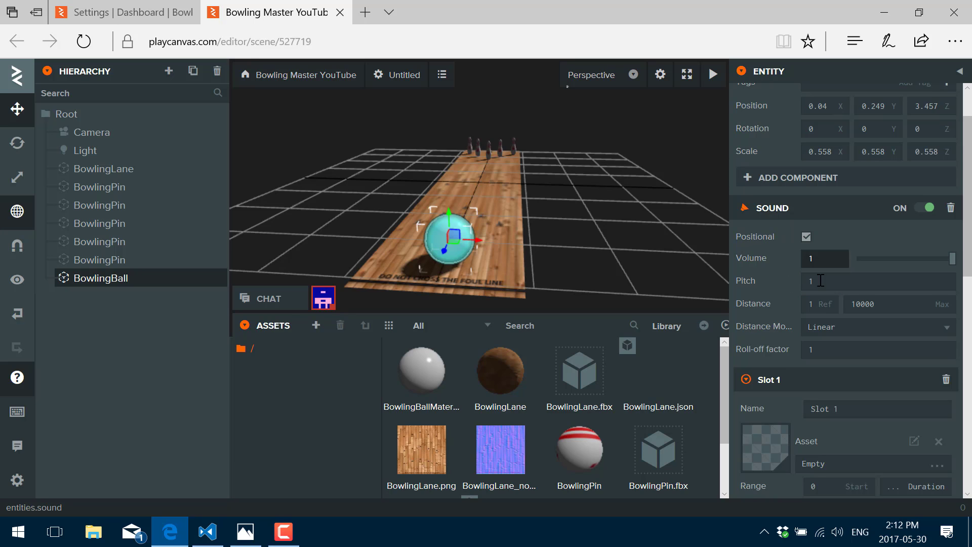
pyautogui.scroll(-2, 790, 248)
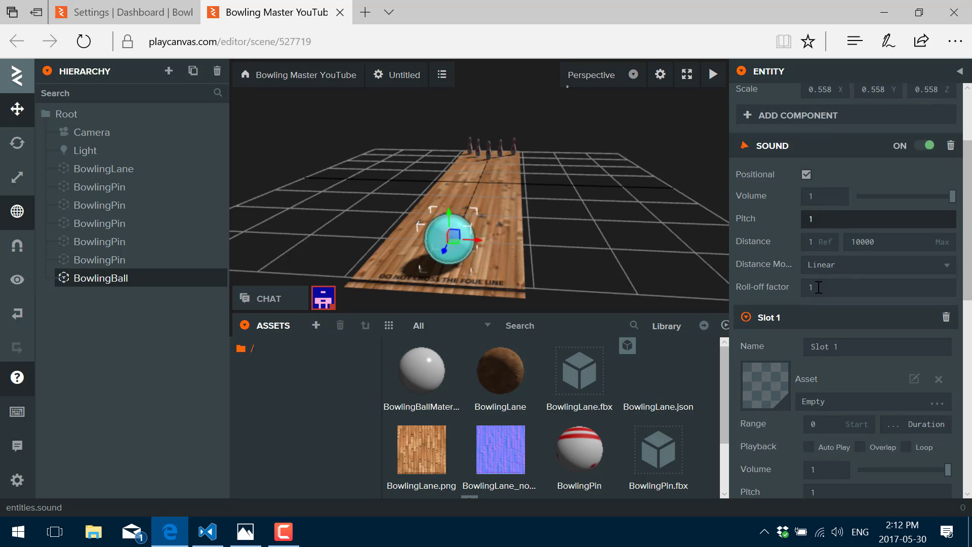
pyautogui.click(847, 265)
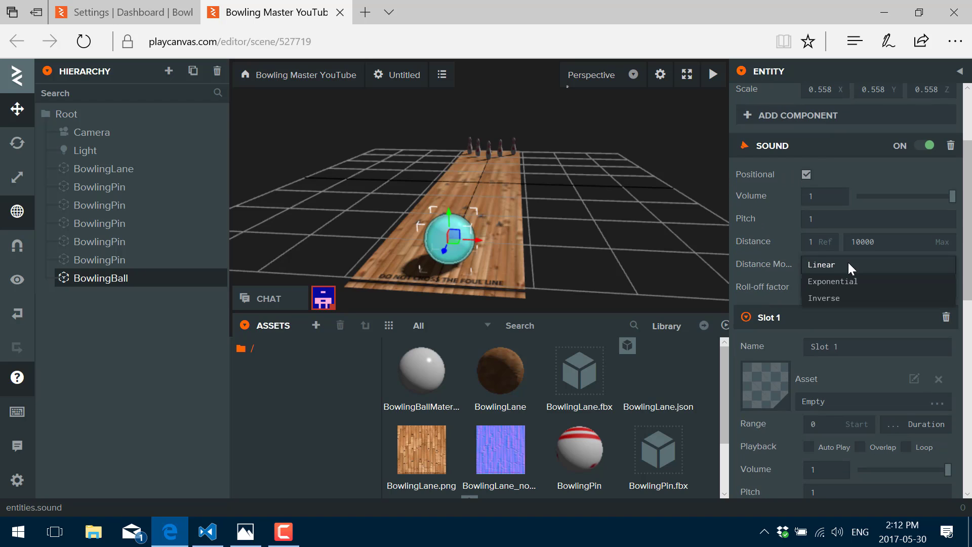
pyautogui.click(764, 200)
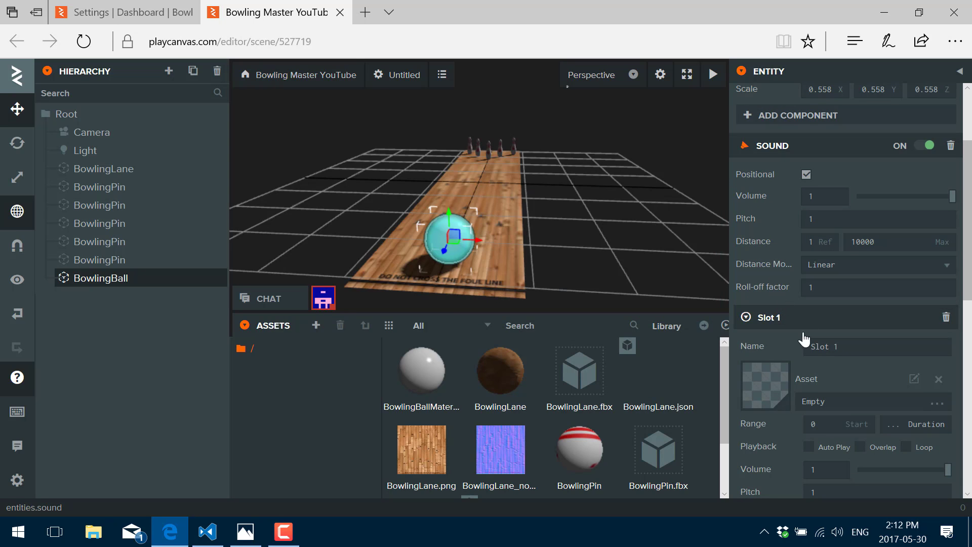
# Step: Rename the BowlingBall's sound slot to Hit and assign the Hit.wav audio asset to it
pyautogui.moveTo(761, 329)
pyautogui.scroll(-1, 792, 334)
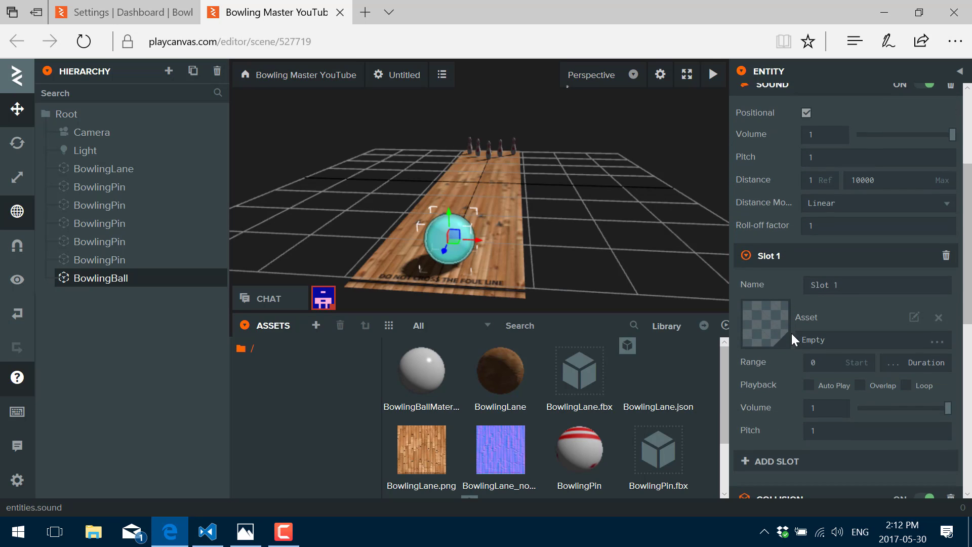
pyautogui.scroll(-1, 801, 375)
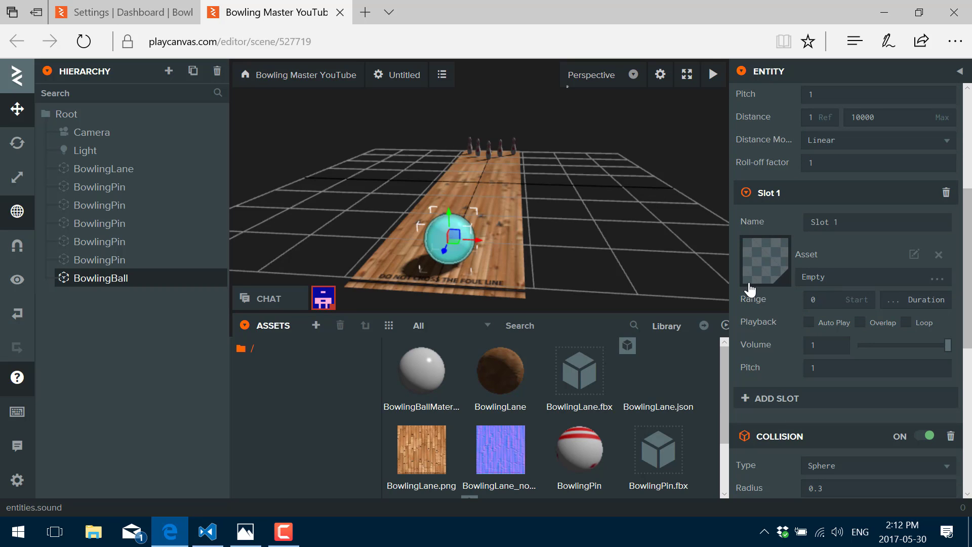
pyautogui.click(849, 223)
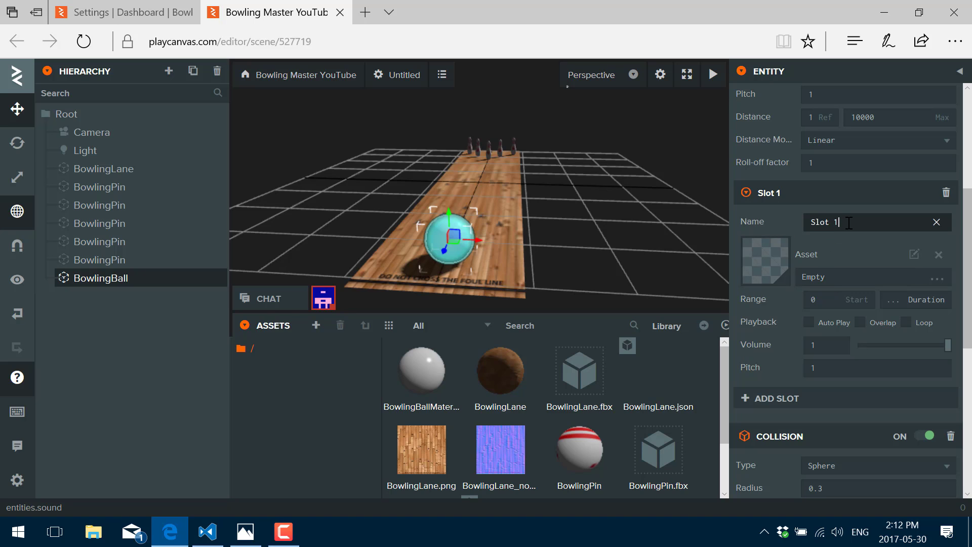
pyautogui.moveTo(849, 223); pyautogui.dragTo(750, 213)
pyautogui.write('Hit')
pyautogui.press('Return')
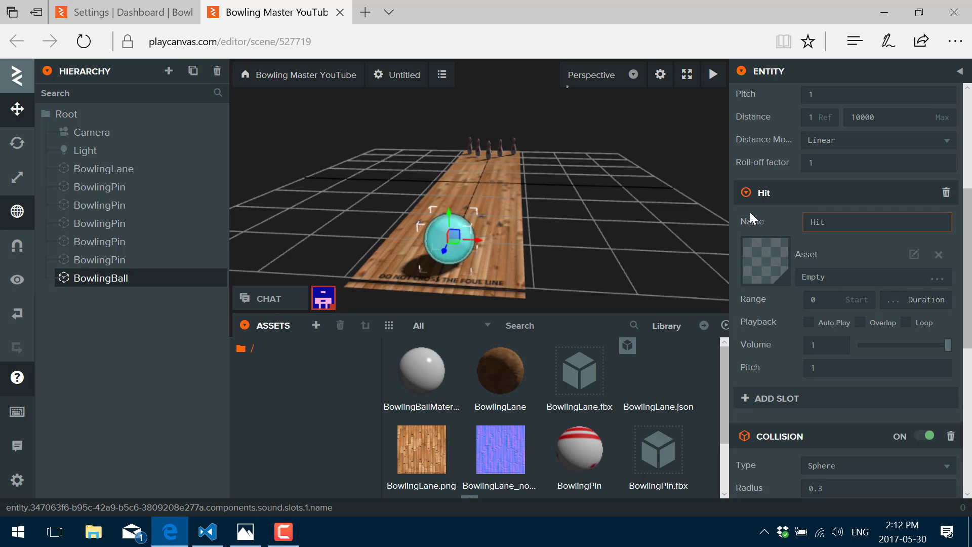
pyautogui.click(848, 277)
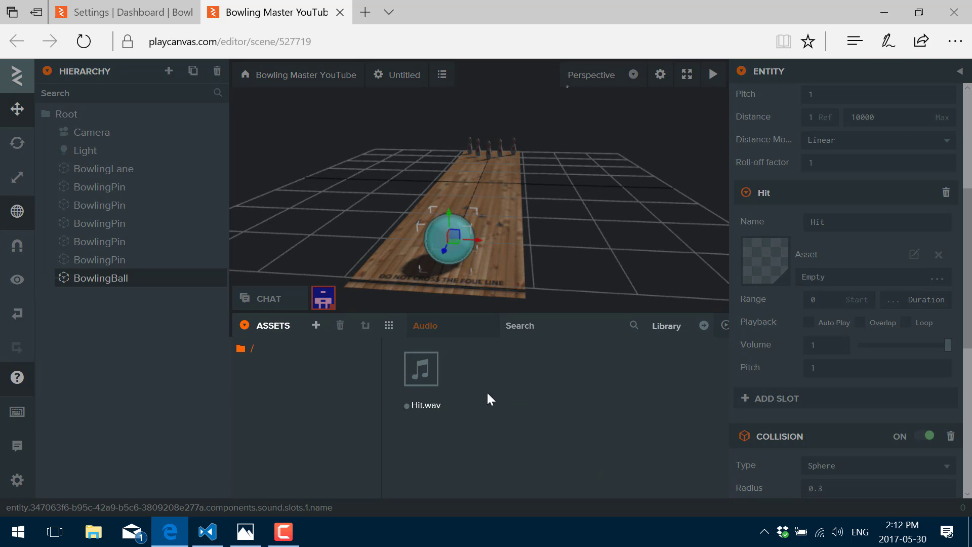
pyautogui.click(417, 370)
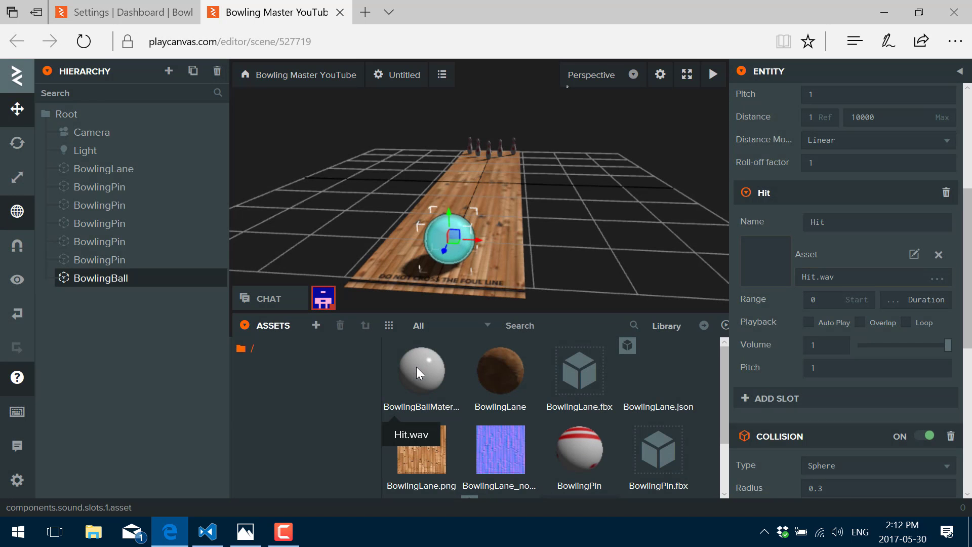
pyautogui.click(773, 257)
pyautogui.click(746, 356)
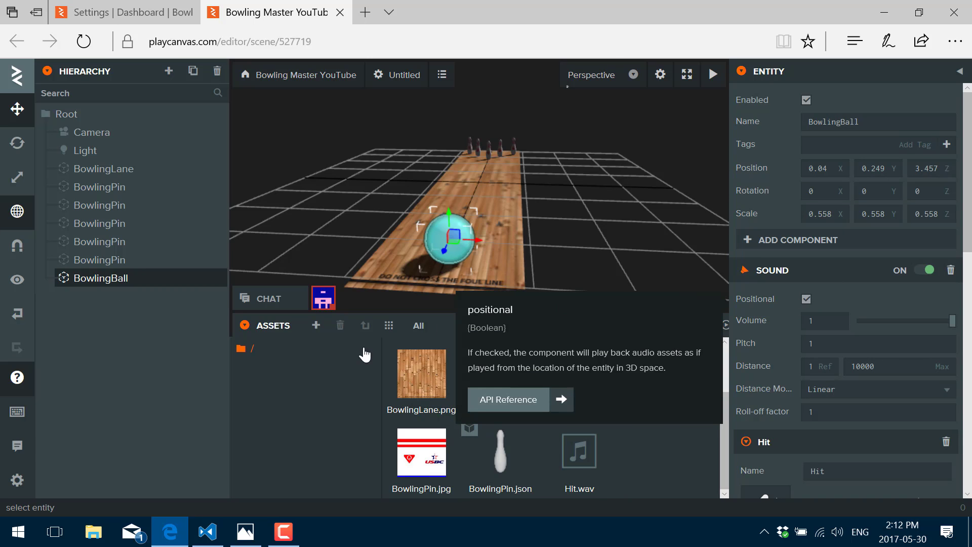
# Step: Create a script asset named BowlingBallController, reload the editor and select the new script
pyautogui.click(314, 329)
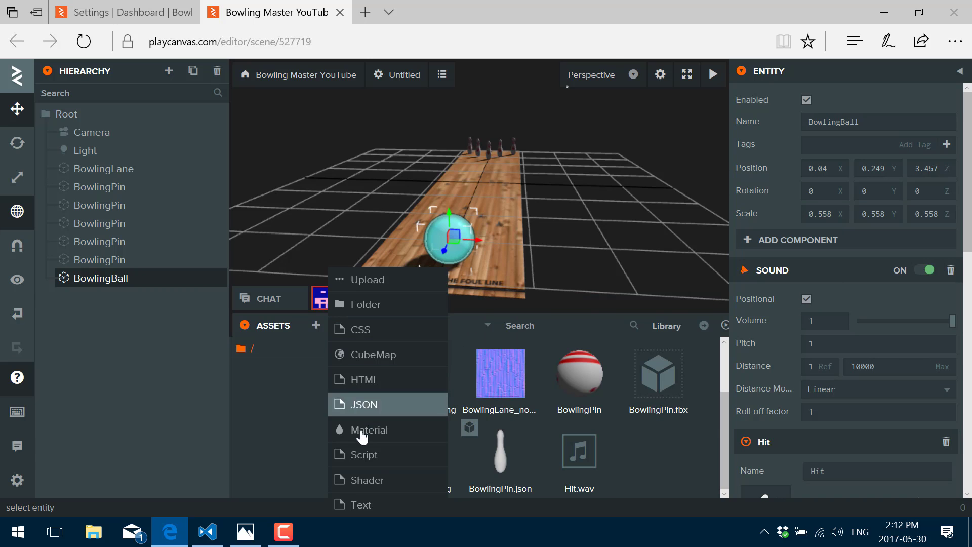
pyautogui.click(362, 456)
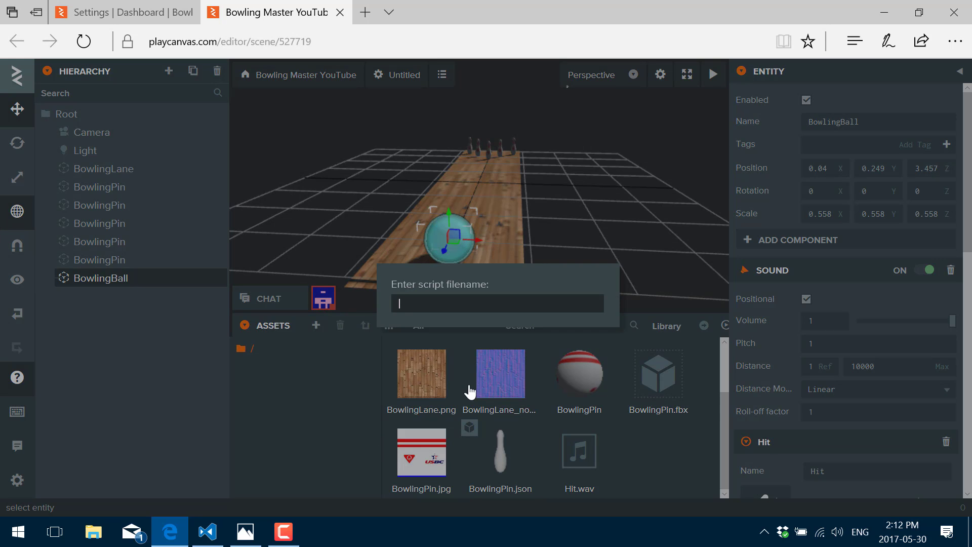
pyautogui.write('BowlingBallController')
pyautogui.press('Return')
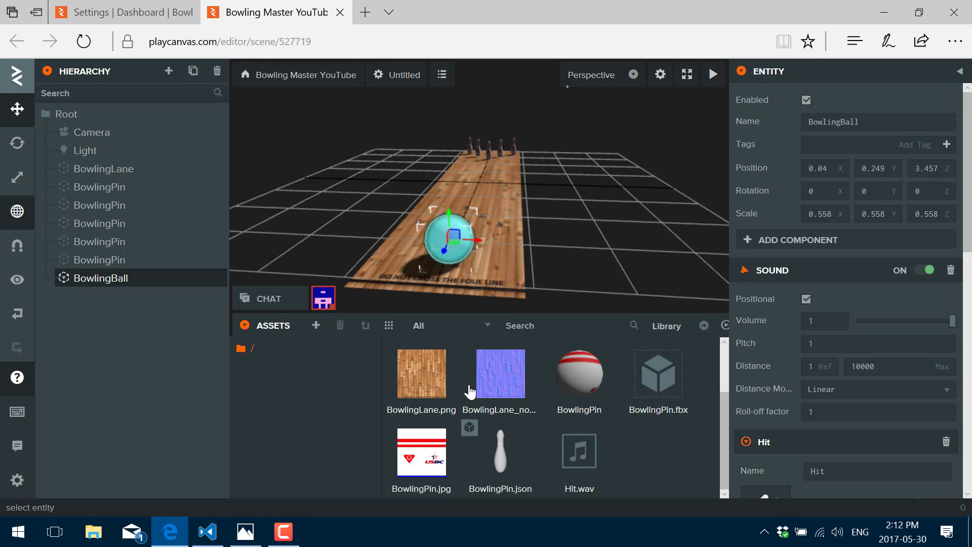
pyautogui.scroll(2, 572, 433)
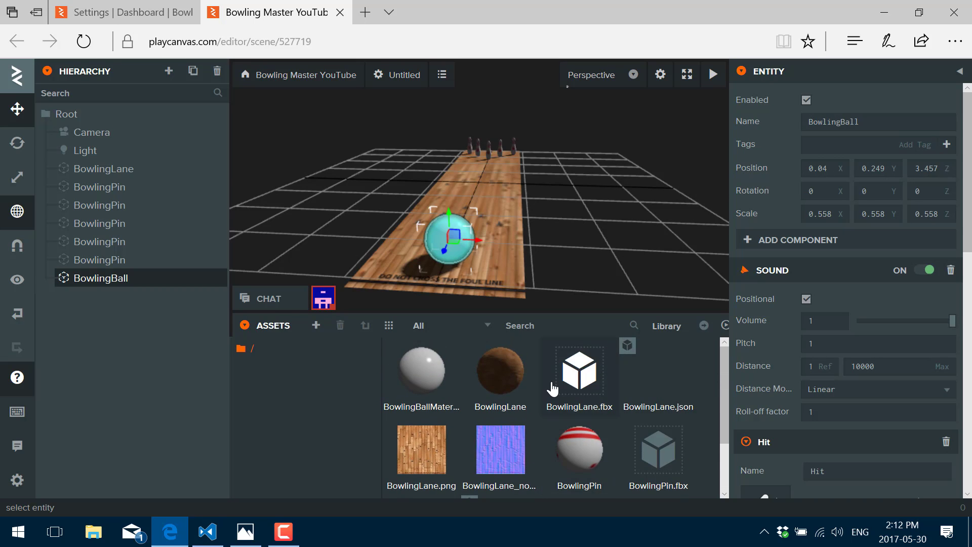
pyautogui.scroll(-2, 553, 391)
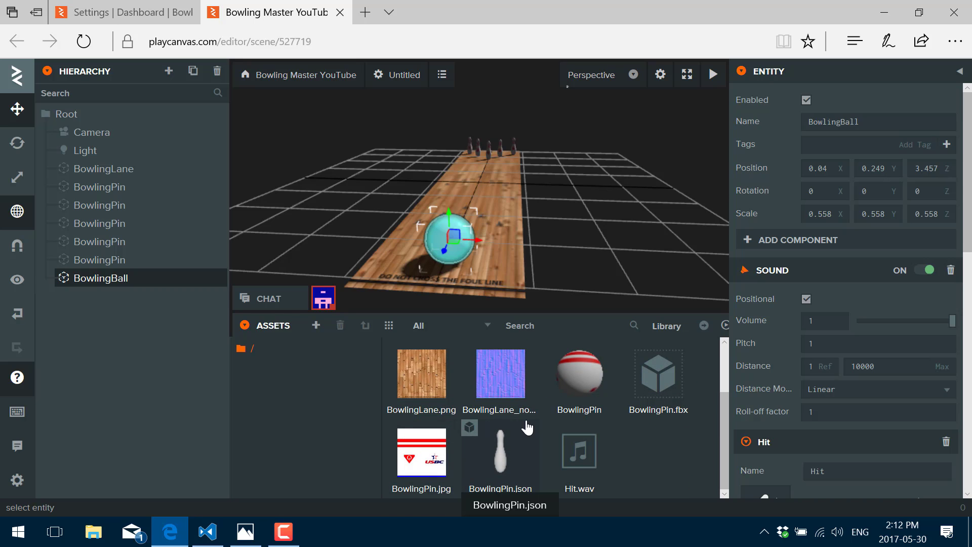
pyautogui.scroll(2, 527, 428)
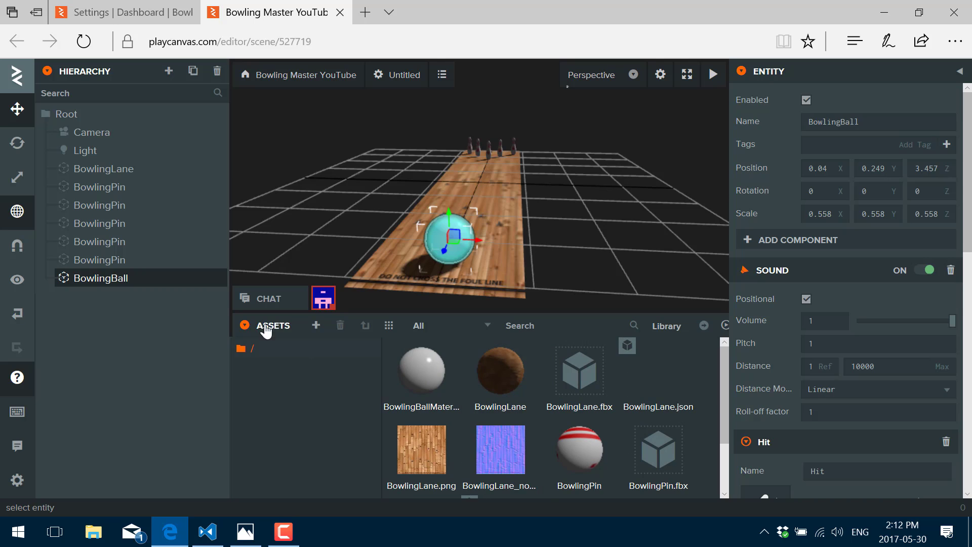
pyautogui.click(83, 41)
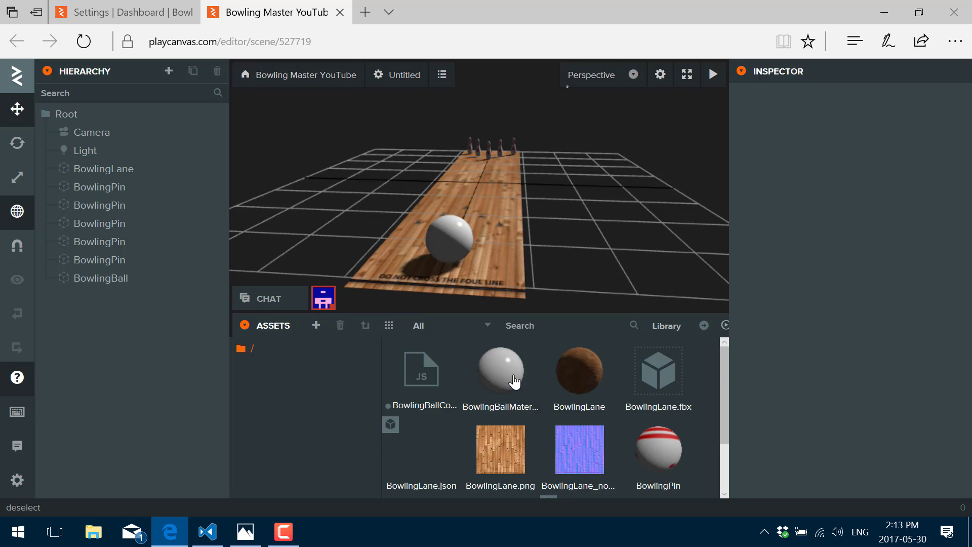
pyautogui.click(424, 369)
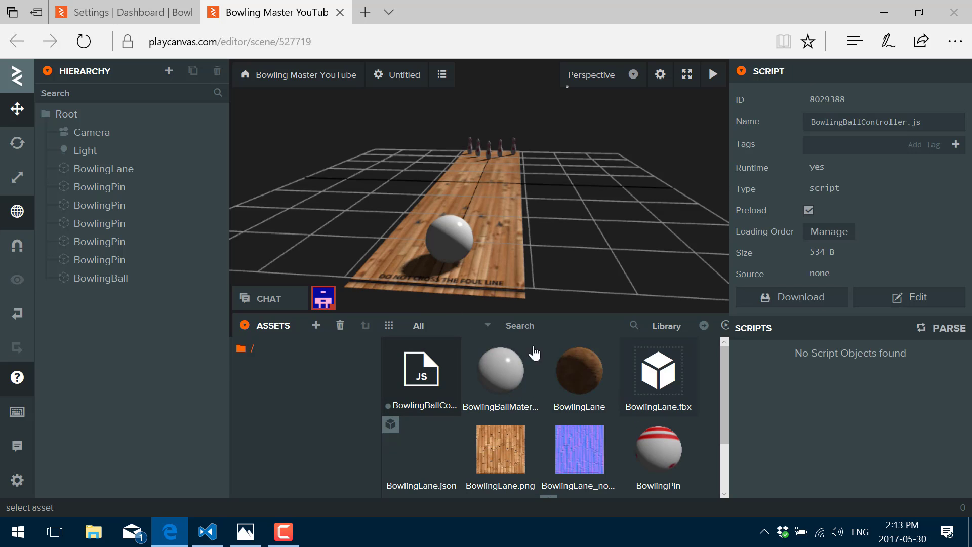
# Step: Add a script component to the BowlingBall entity
pyautogui.click(128, 286)
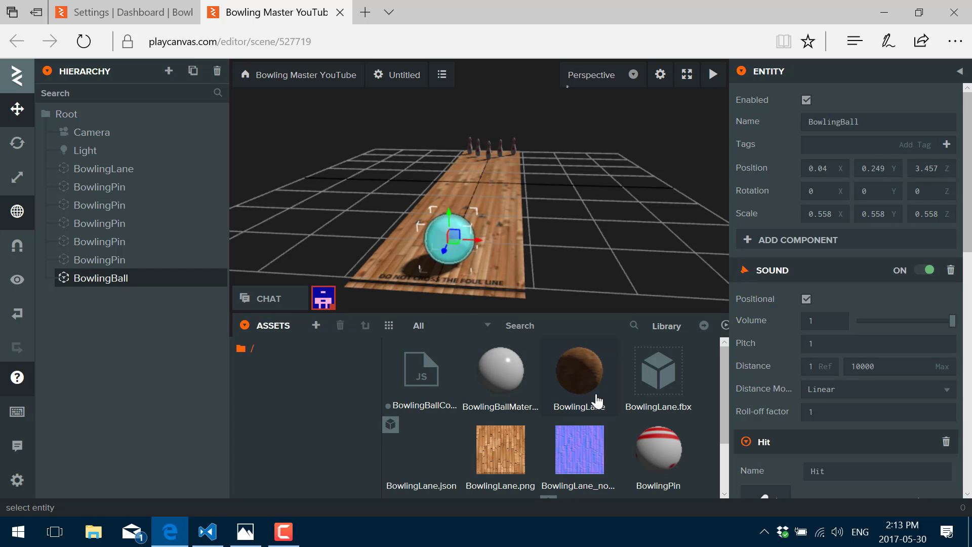
pyautogui.click(816, 243)
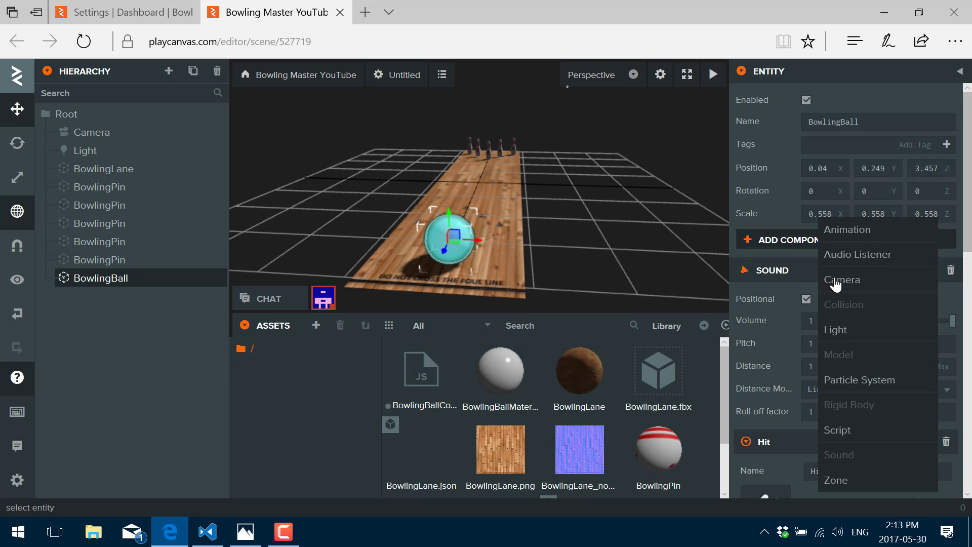
pyautogui.click(855, 436)
pyautogui.scroll(-5, 854, 405)
pyautogui.scroll(-5, 852, 395)
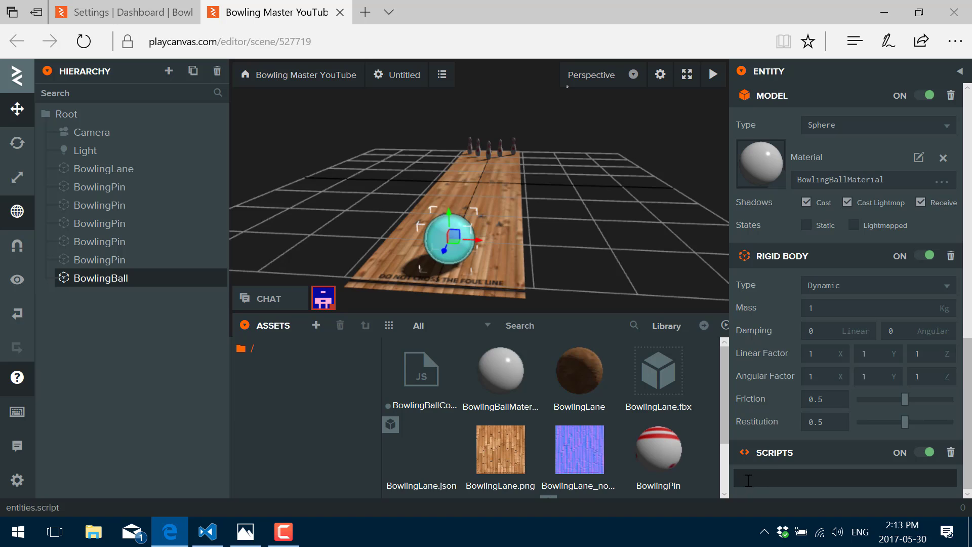
# Step: Try to attach the BowlingBallController script to the BowlingBall's script component
pyautogui.click(748, 480)
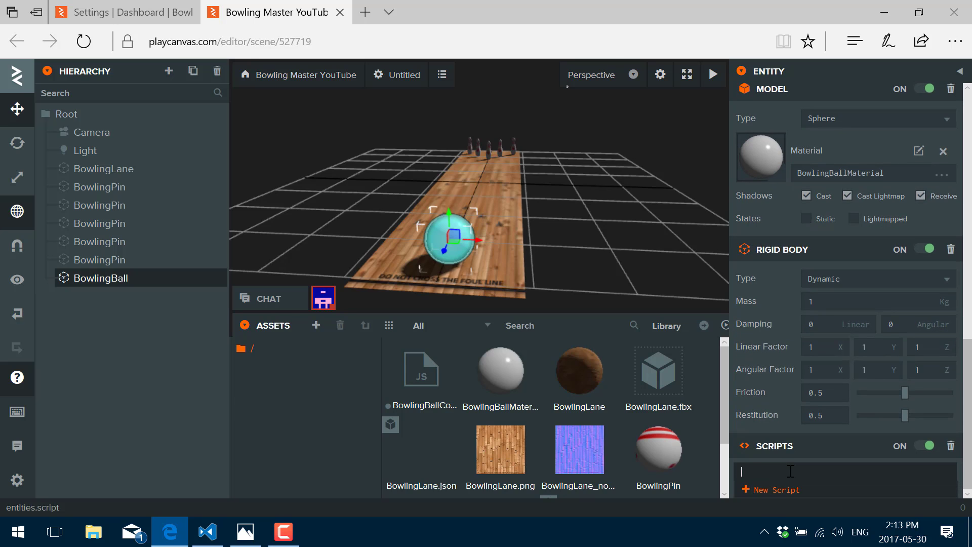
pyautogui.click(838, 448)
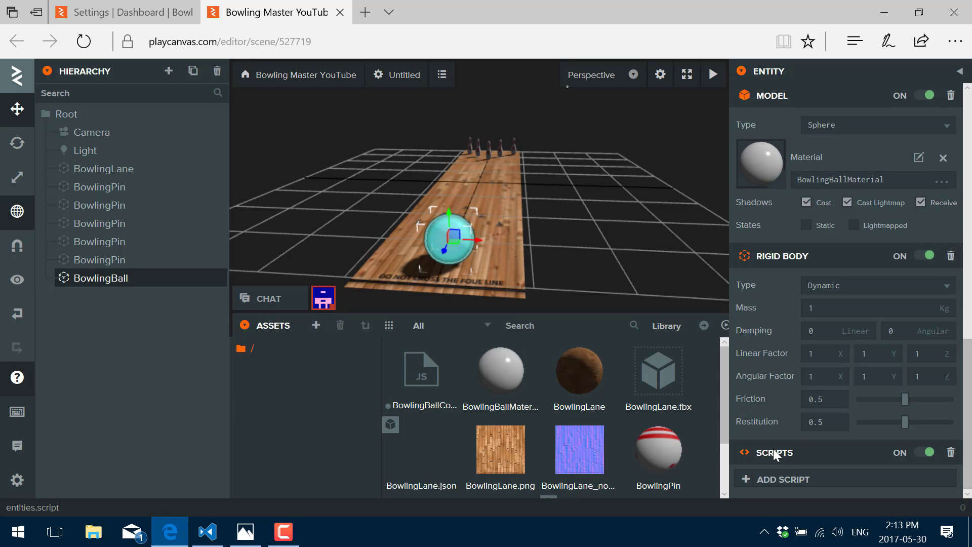
pyautogui.click(768, 472)
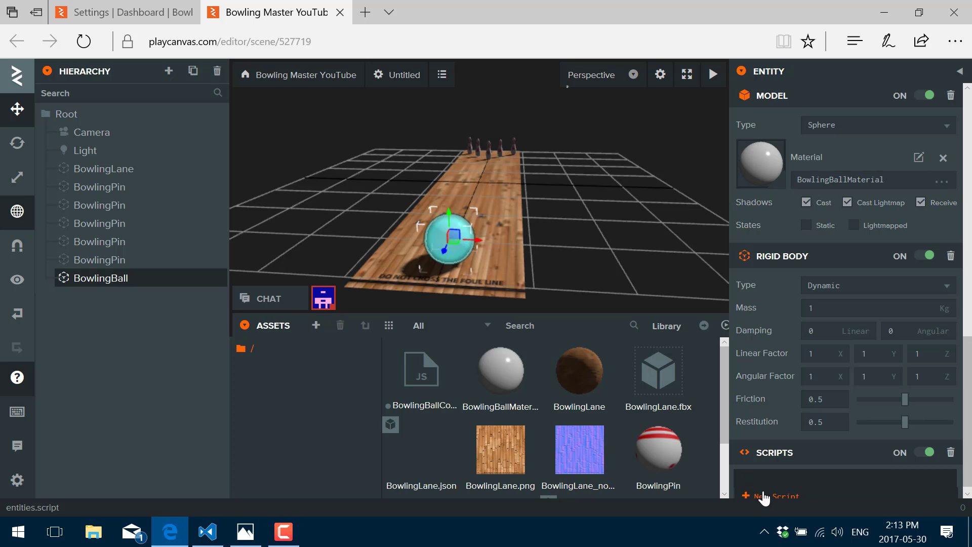
pyautogui.click(767, 497)
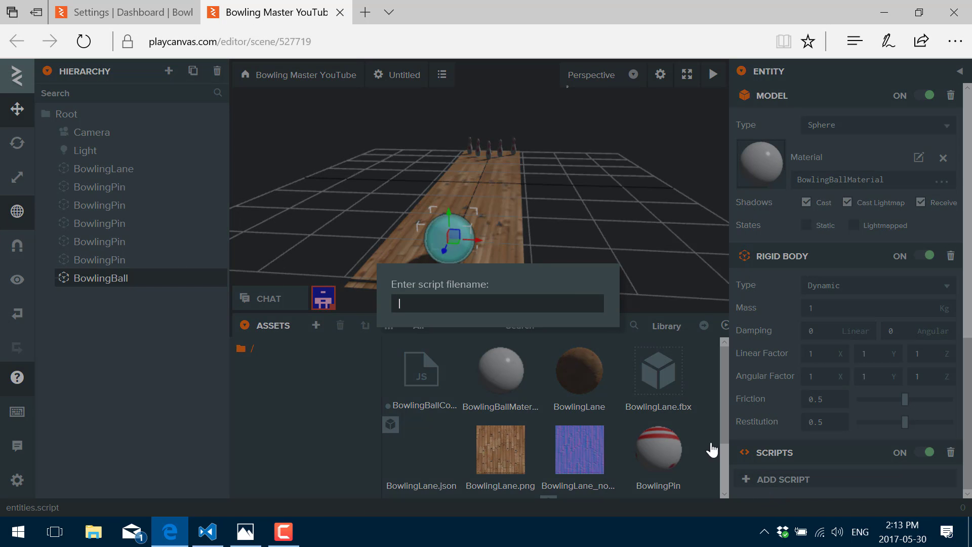
pyautogui.press('Escape')
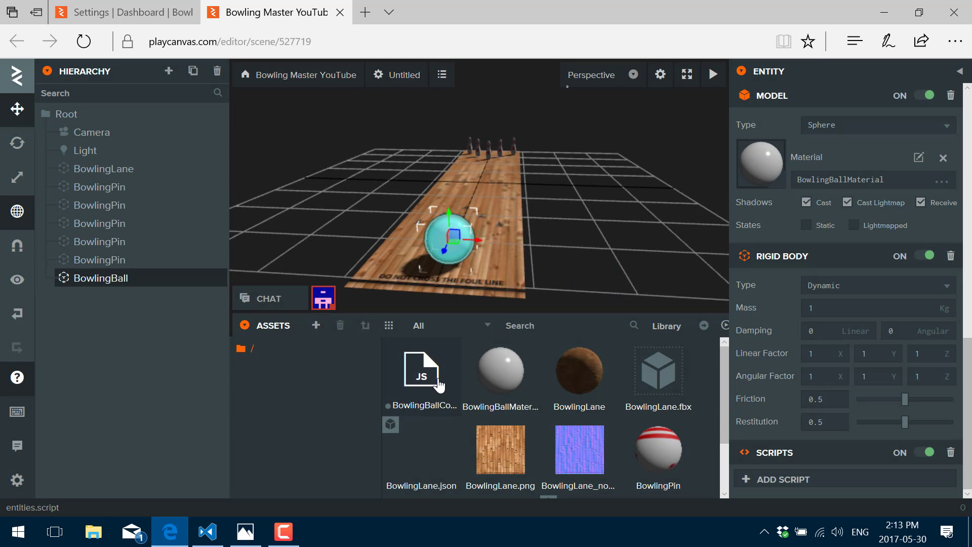
pyautogui.click(789, 475)
pyautogui.click(773, 453)
pyautogui.moveTo(421, 374); pyautogui.dragTo(782, 456)
# Step: Delete the script component from the BowlingBall entity
pyautogui.click(101, 278)
pyautogui.scroll(-10, 782, 388)
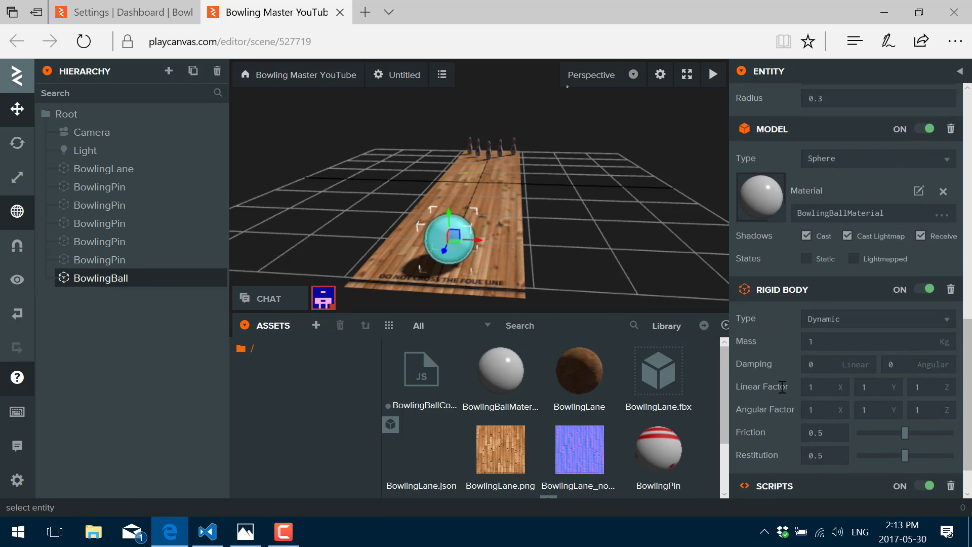
pyautogui.scroll(-1, 782, 387)
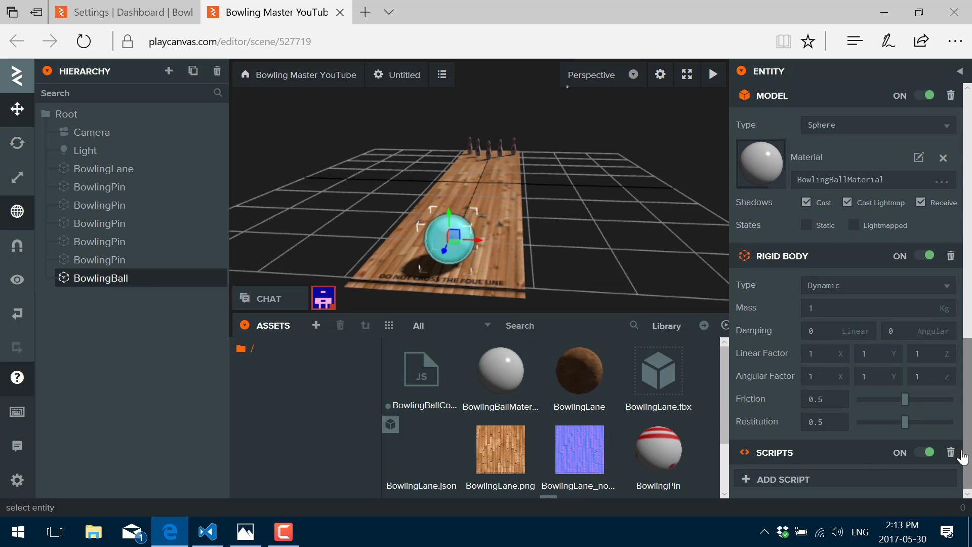
pyautogui.scroll(3, 963, 457)
pyautogui.scroll(7, 808, 307)
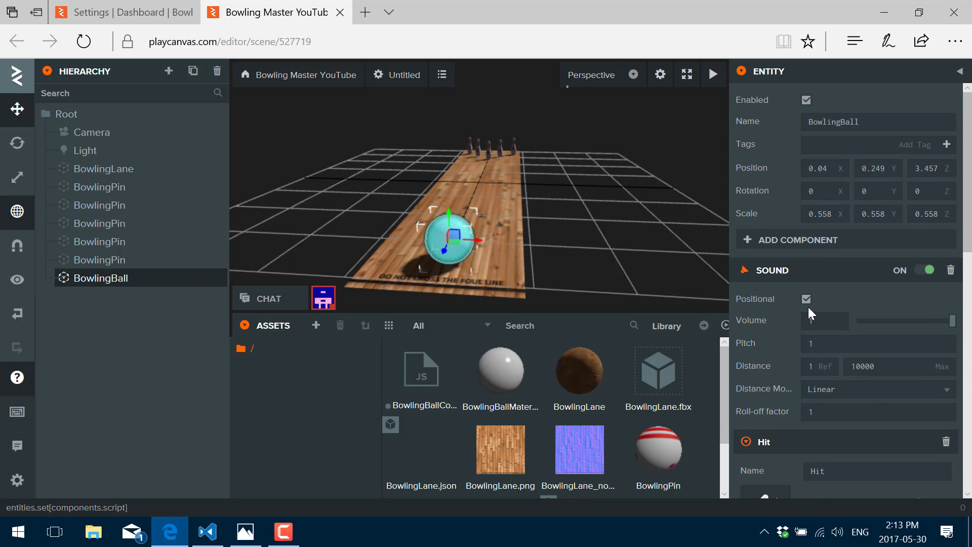
# Step: Add a fresh script component to the BowlingBall and create a new script named BowlingBallComponent in it
pyautogui.click(808, 240)
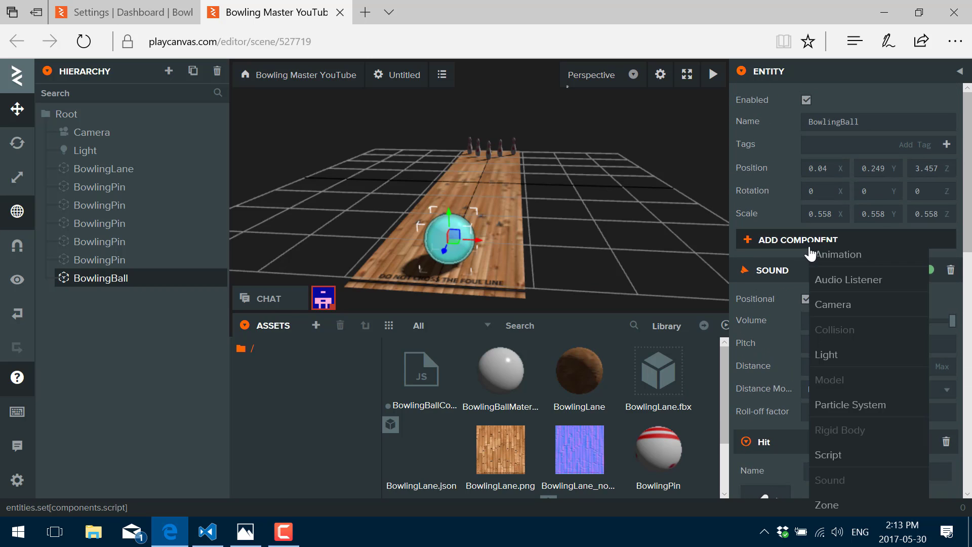
pyautogui.click(836, 455)
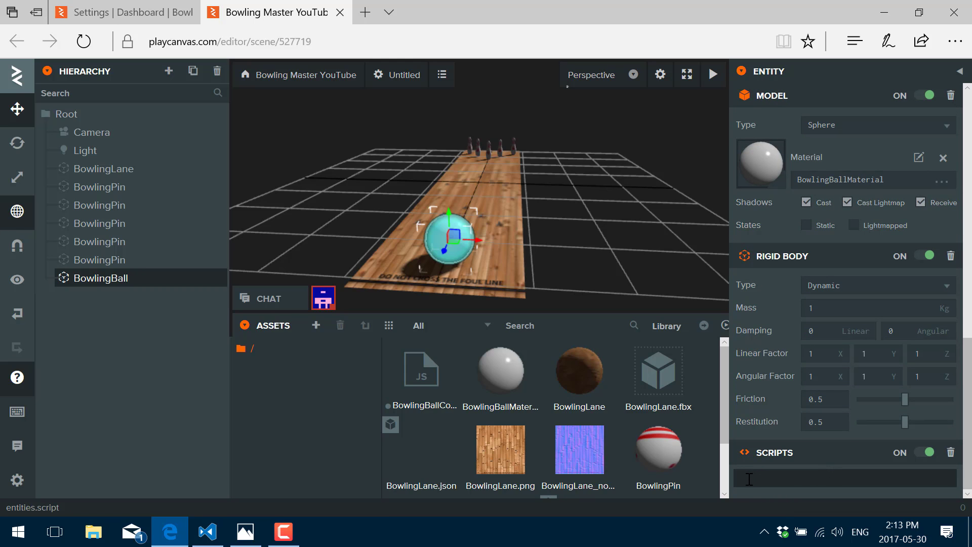
pyautogui.click(749, 479)
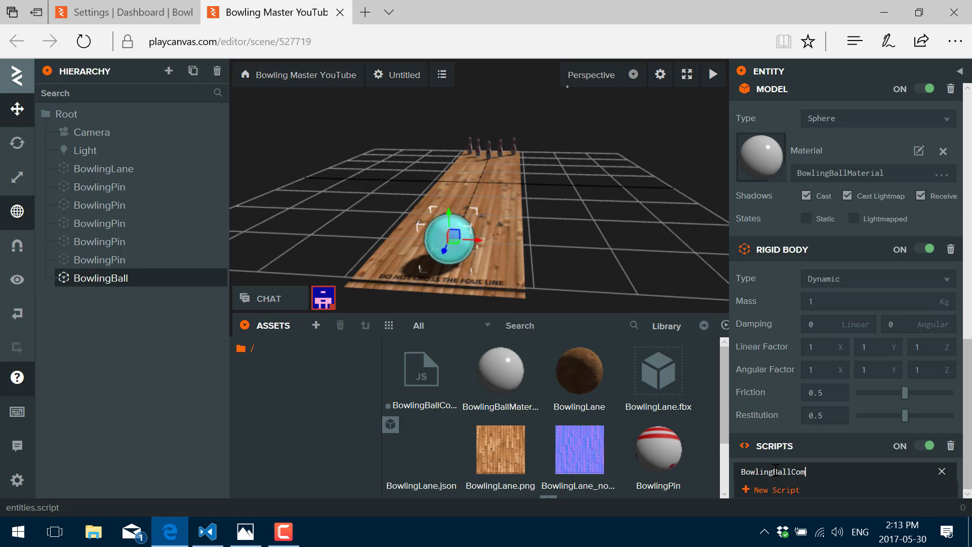
pyautogui.write('BowlingBallComponent.')
pyautogui.press('Return')
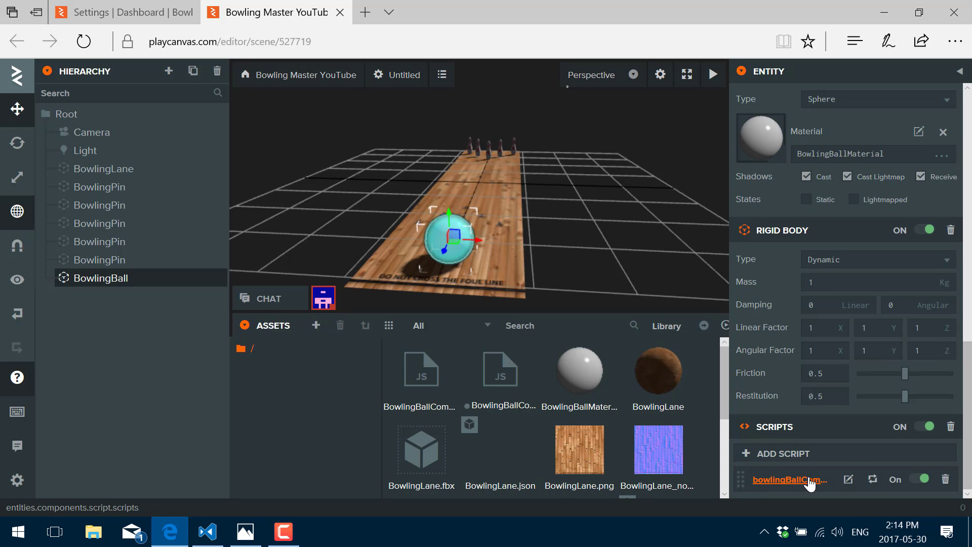
# Step: Inspect the BowlingBallComponent.js asset, then open the BowlingBall's attached script in the code editor
pyautogui.click(790, 479)
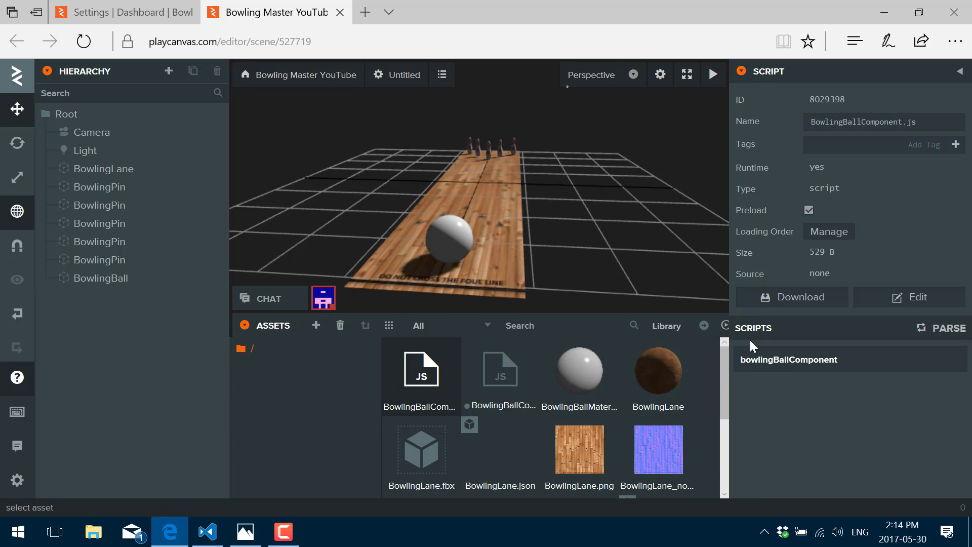
pyautogui.click(95, 280)
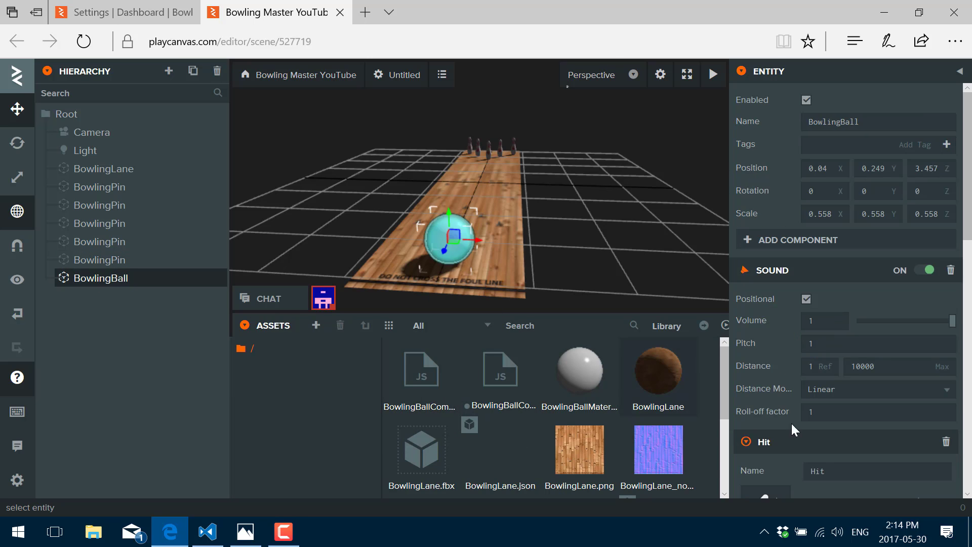
pyautogui.scroll(-10, 805, 423)
pyautogui.click(848, 480)
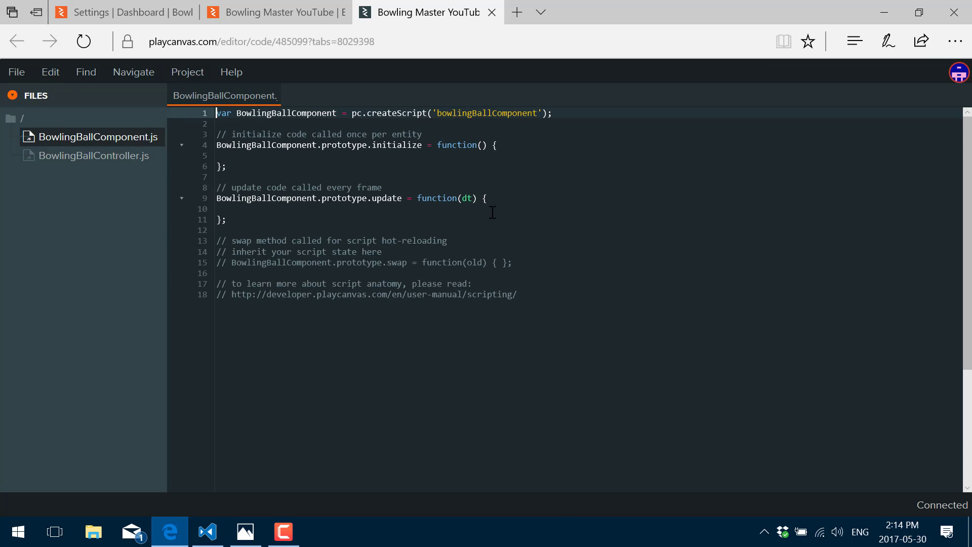
# Step: Start a "this." statement in the initialize function of BowlingBallComponent.js and take a brief look at BowlingBallController.js
pyautogui.click(511, 158)
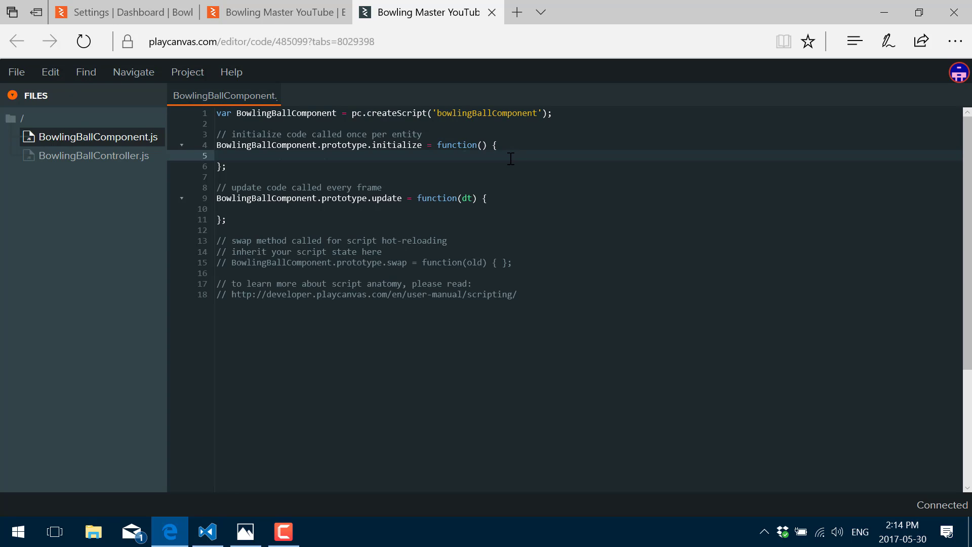
pyautogui.write('this.')
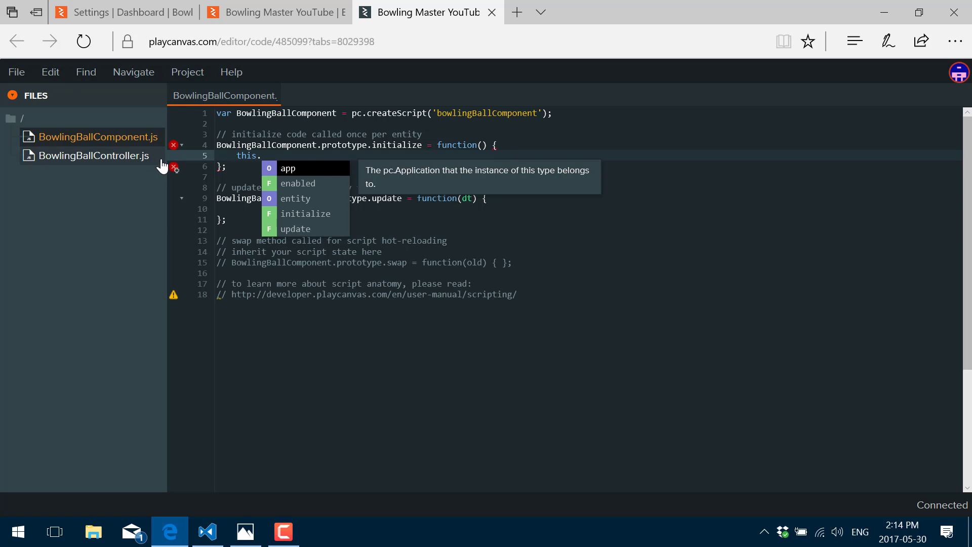
pyautogui.click(117, 157)
pyautogui.click(117, 136)
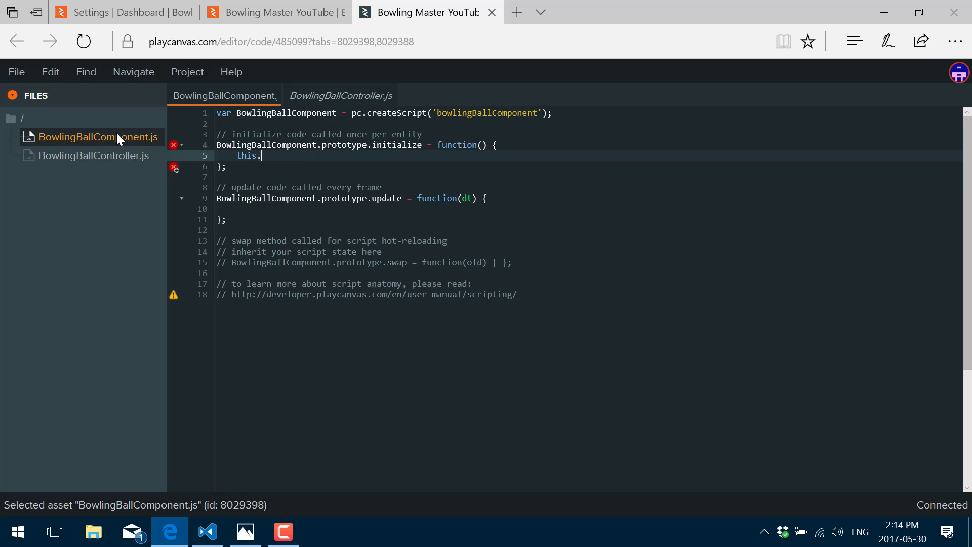
# Step: Return to the scene editor, remove bowlingBallComponent from the BowlingBall's scripts and attach it again
pyautogui.click(273, 12)
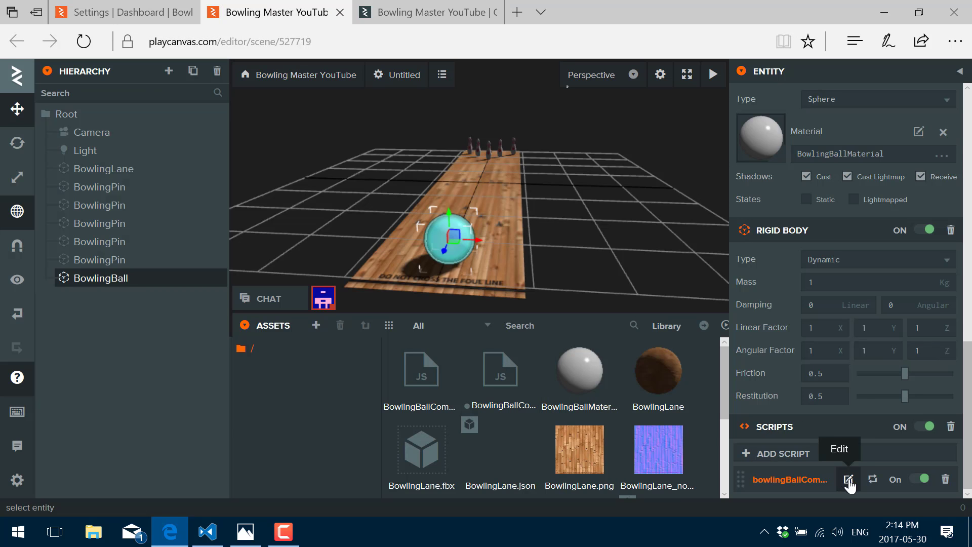
pyautogui.click(945, 479)
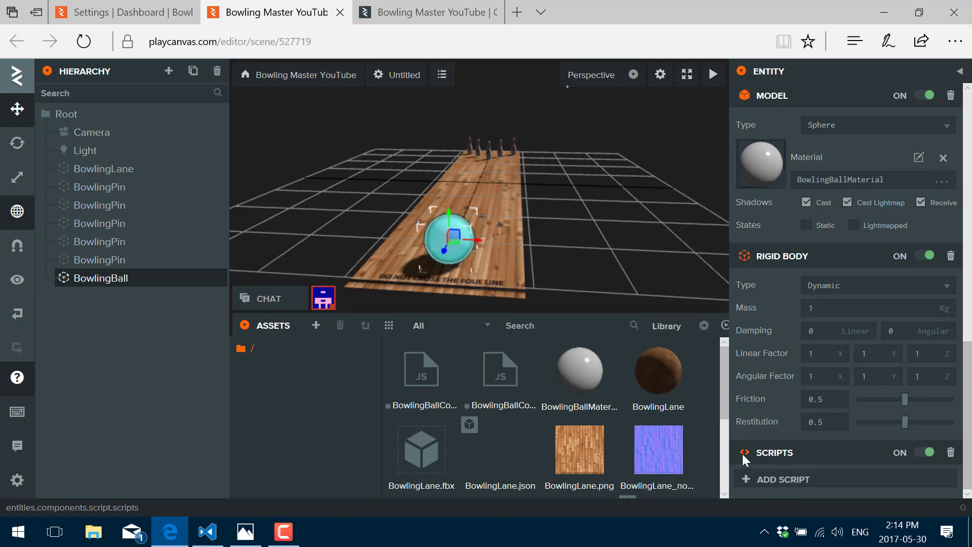
pyautogui.click(749, 477)
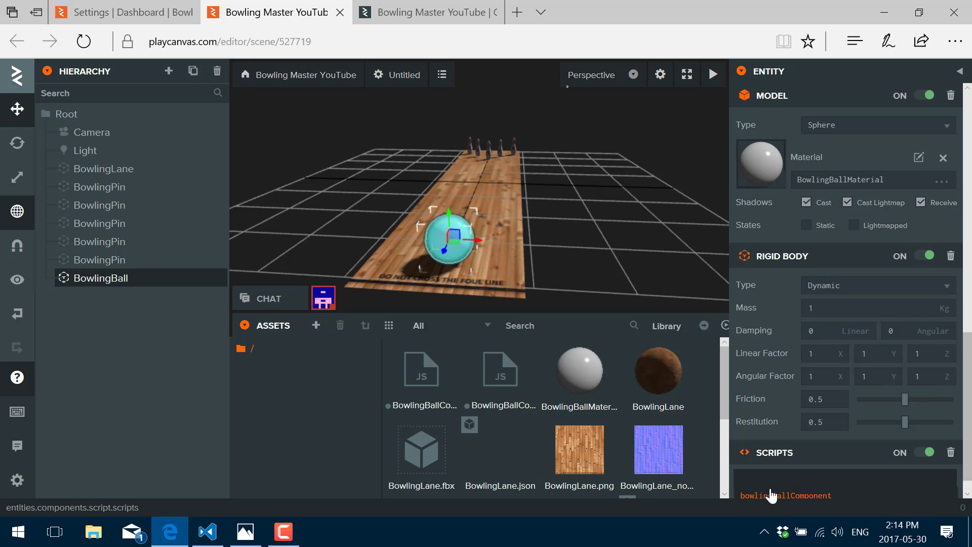
pyautogui.scroll(-1, 772, 493)
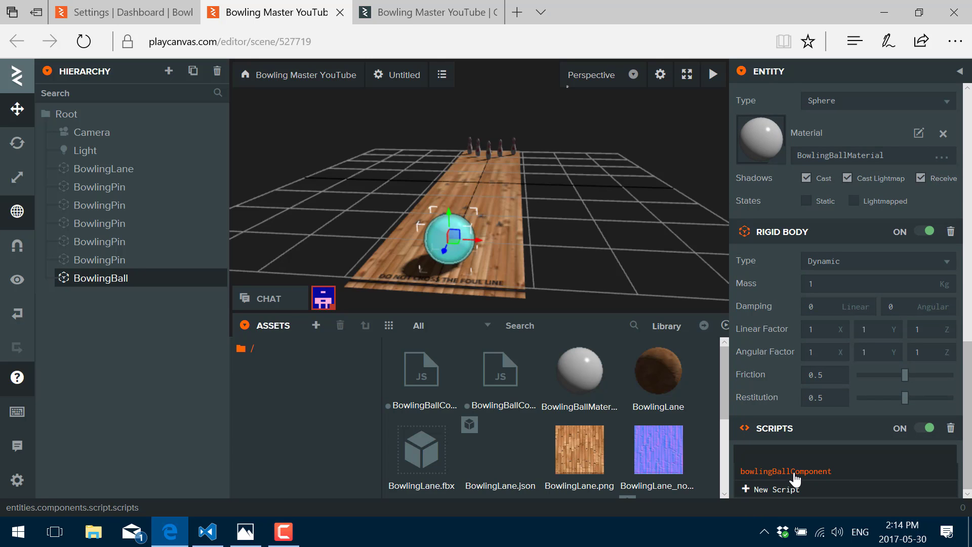
pyautogui.click(794, 473)
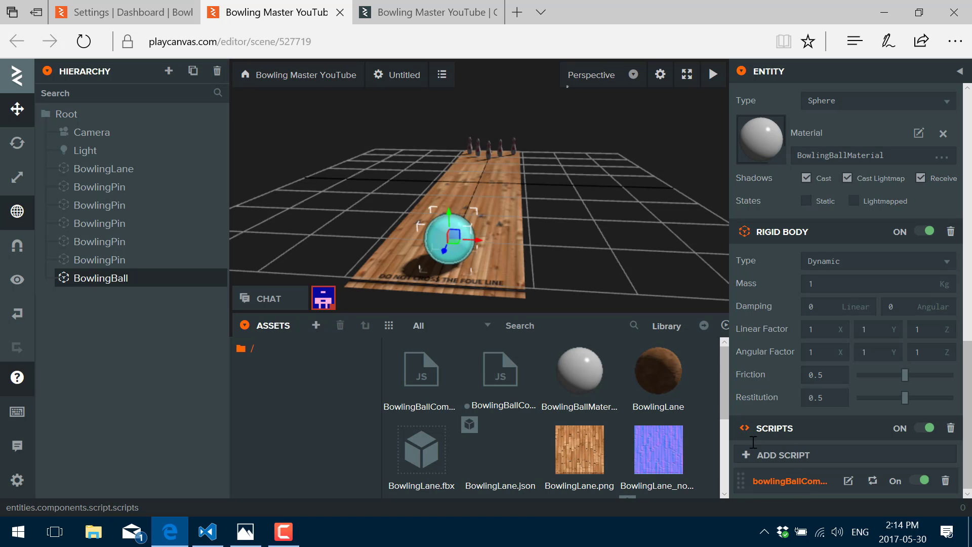
# Step: Delete the BowlingBallController.js asset from the project and select the remaining BowlingBallComponent.js asset
pyautogui.click(502, 382)
pyautogui.rightClick(502, 381)
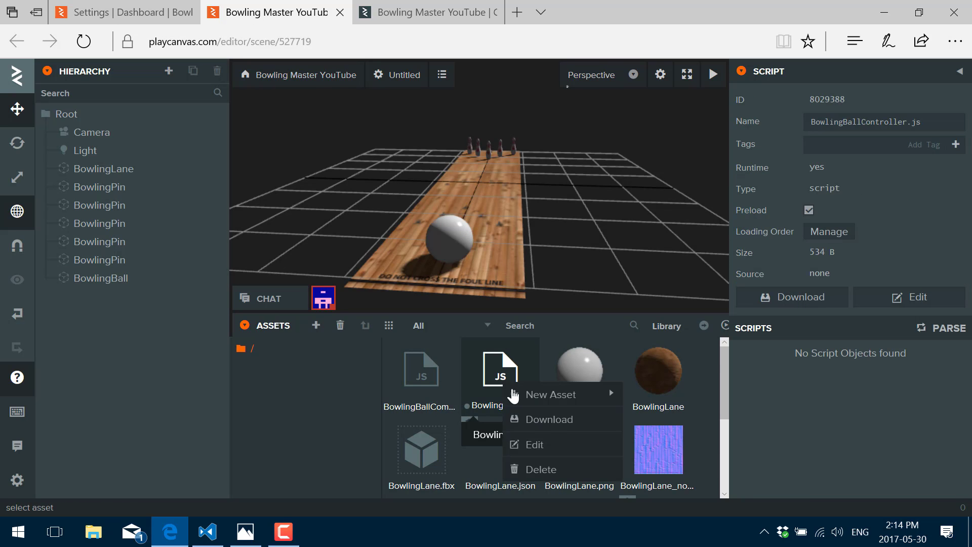
pyautogui.click(551, 469)
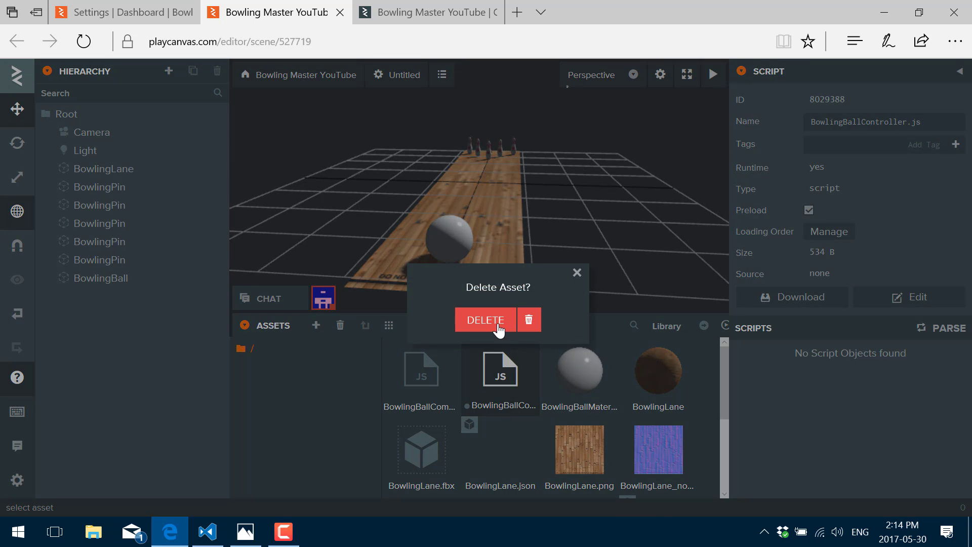
pyautogui.click(536, 319)
pyautogui.click(425, 383)
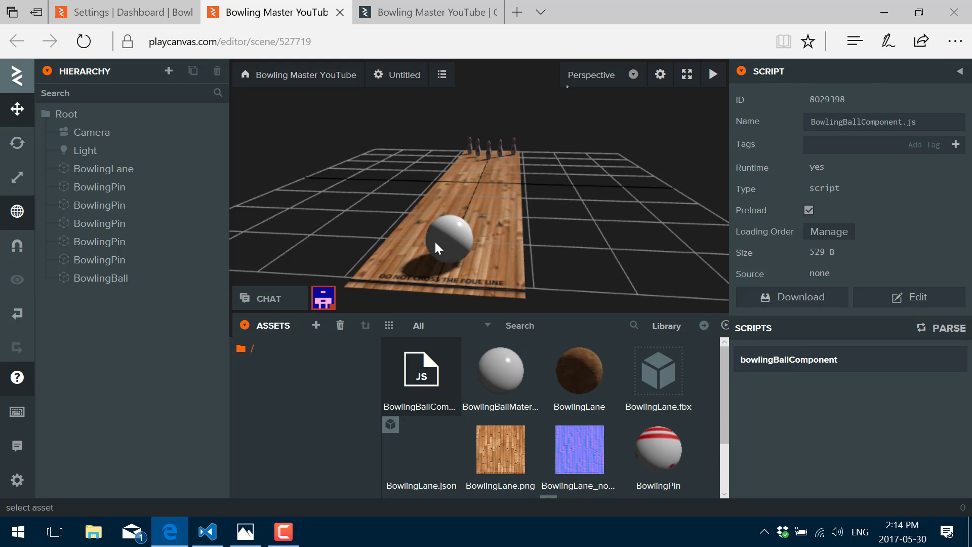
# Step: Close the old code editor page and reopen the BowlingBall's bowlingBallComponent script for editing
pyautogui.click(448, 247)
pyautogui.scroll(-10, 786, 400)
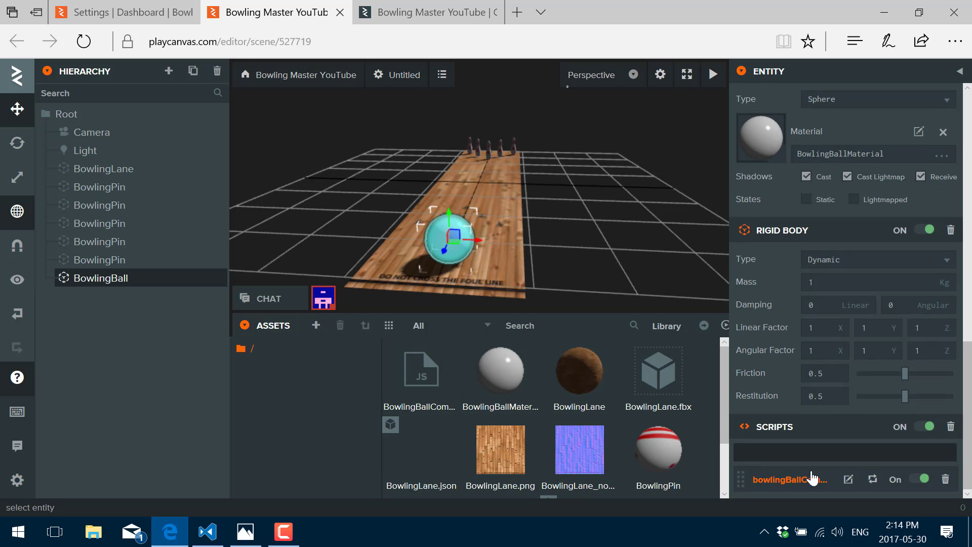
pyautogui.click(849, 480)
pyautogui.click(477, 16)
pyautogui.click(492, 12)
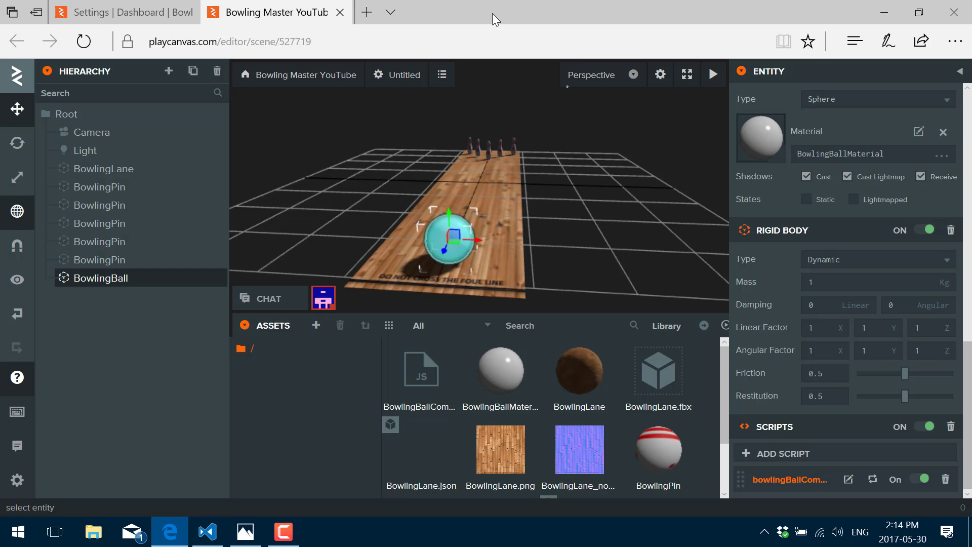
pyautogui.click(849, 480)
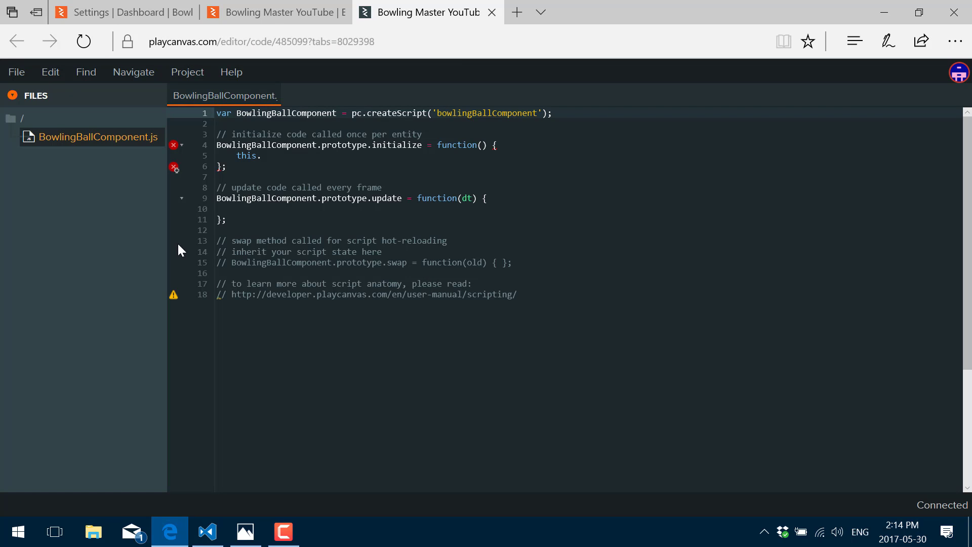
pyautogui.click(561, 298)
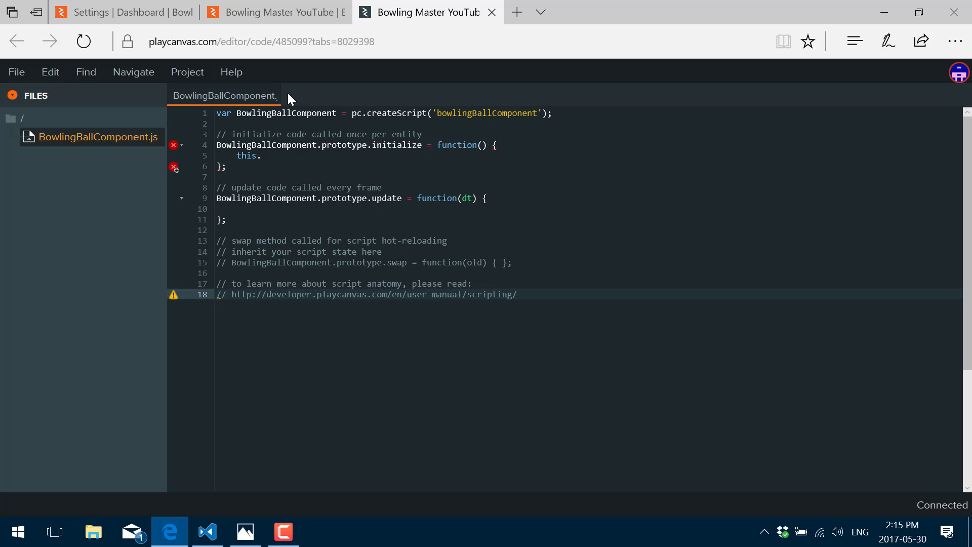
# Step: Switch to Visual Studio Code and copy the entire ball script from the Untitled-1 file
pyautogui.click(276, 156)
pyautogui.moveTo(244, 152); pyautogui.dragTo(235, 155)
pyautogui.click(278, 156)
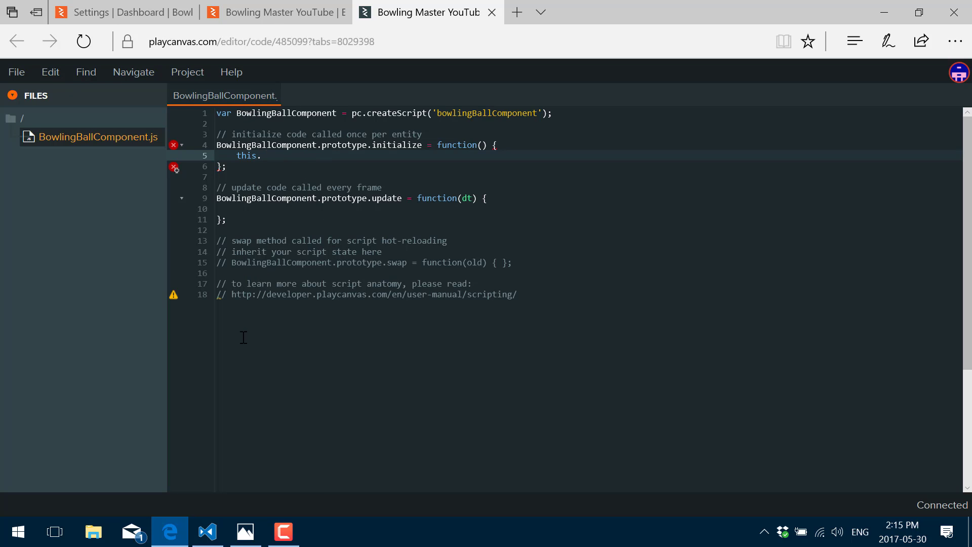
pyautogui.click(222, 529)
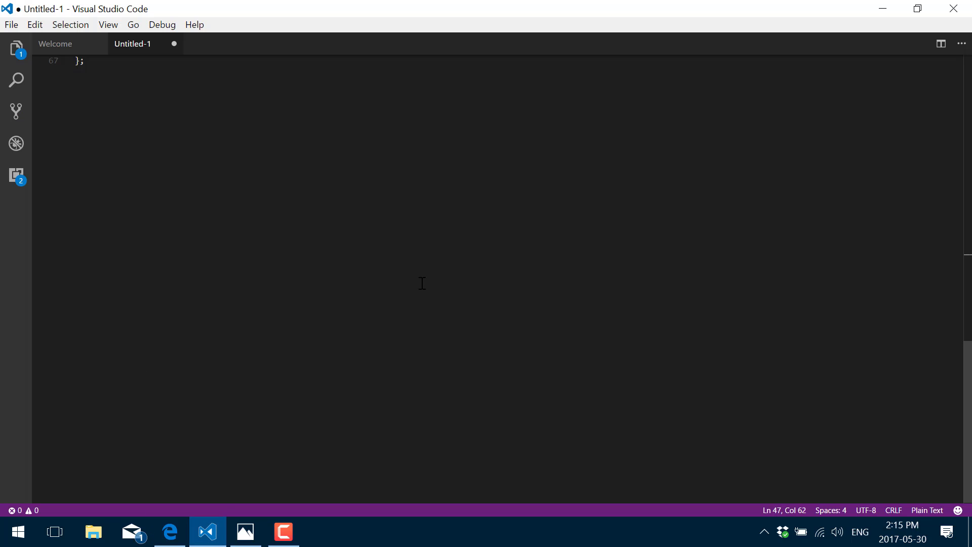
pyautogui.scroll(9, 418, 282)
pyautogui.hotkey('ctrl', 'a')
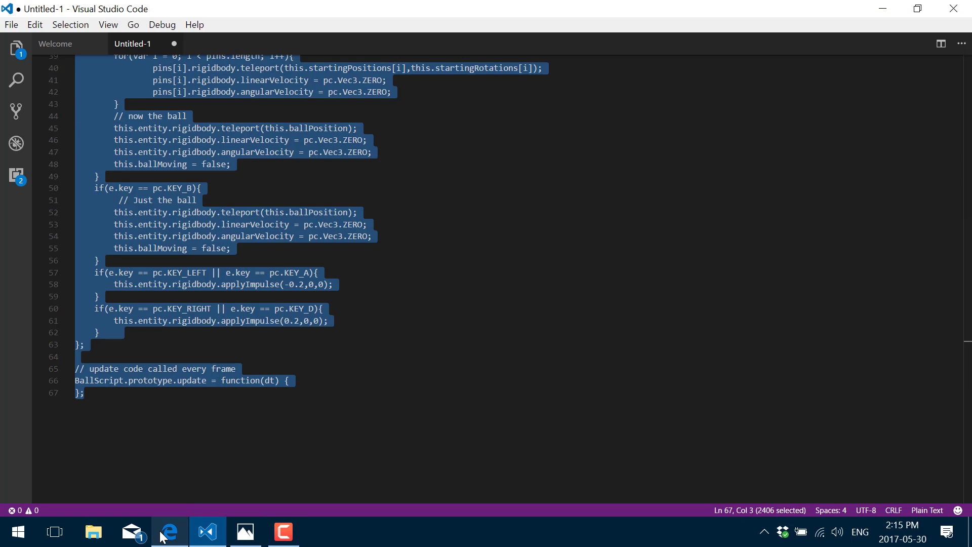
# Step: Switch back to the PlayCanvas code editor, replace all of BowlingBallComponent.js with the copied ball script, and save the file
pyautogui.click(181, 517)
pyautogui.click(482, 337)
pyautogui.hotkey('ctrl', 'a')
pyautogui.hotkey('ctrl', 'v')
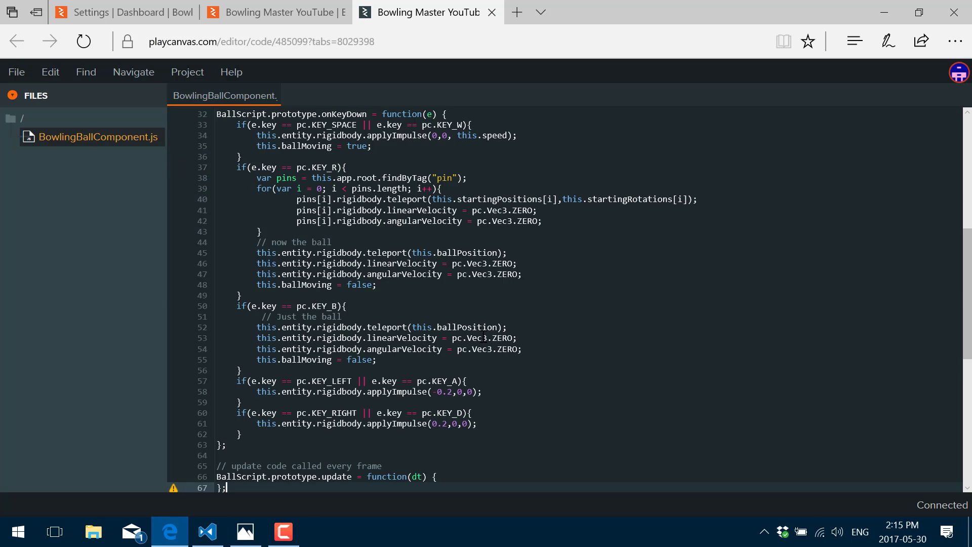
pyautogui.scroll(10, 511, 338)
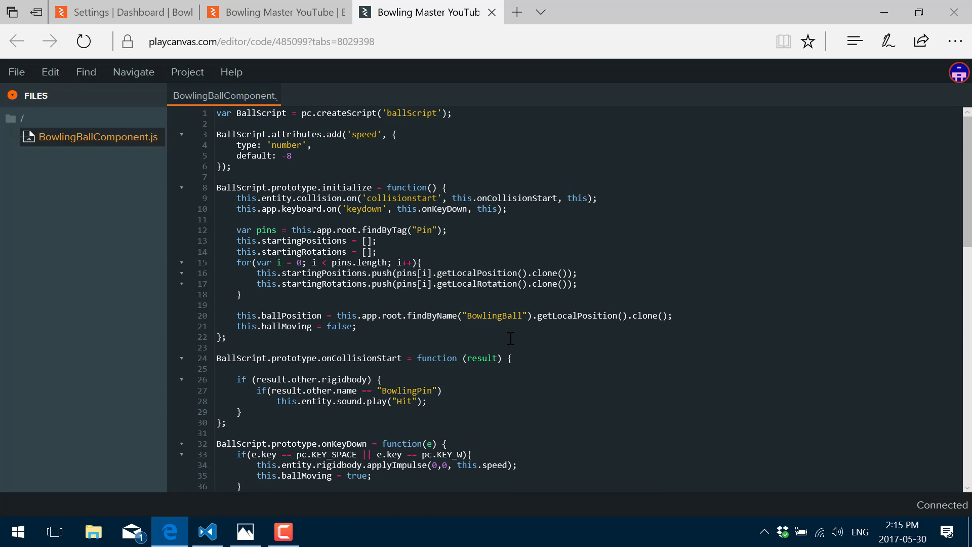
pyautogui.hotkey('ctrl', 's')
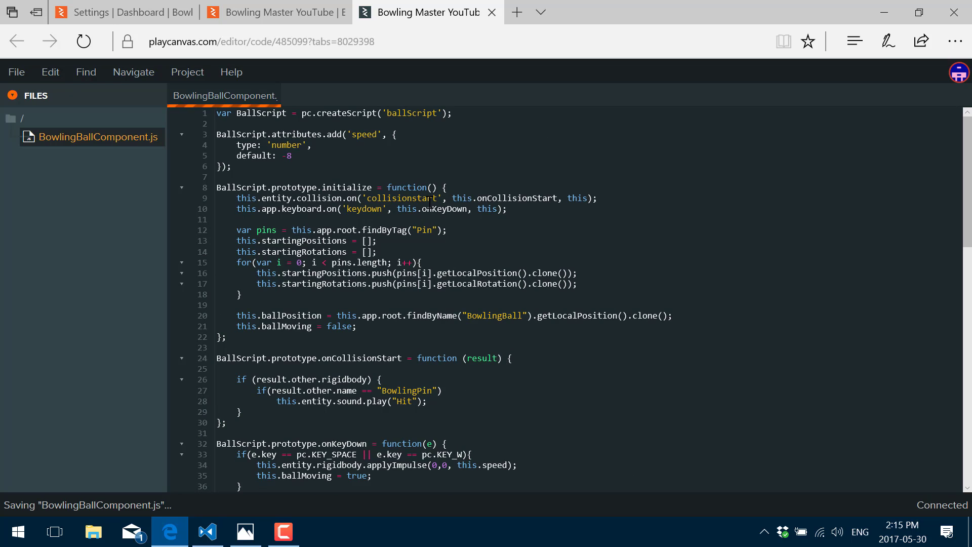
# Step: Return to the scene editor, reload it, and re-parse the bowlingBallComponent script on the BowlingBall
pyautogui.click(424, 11)
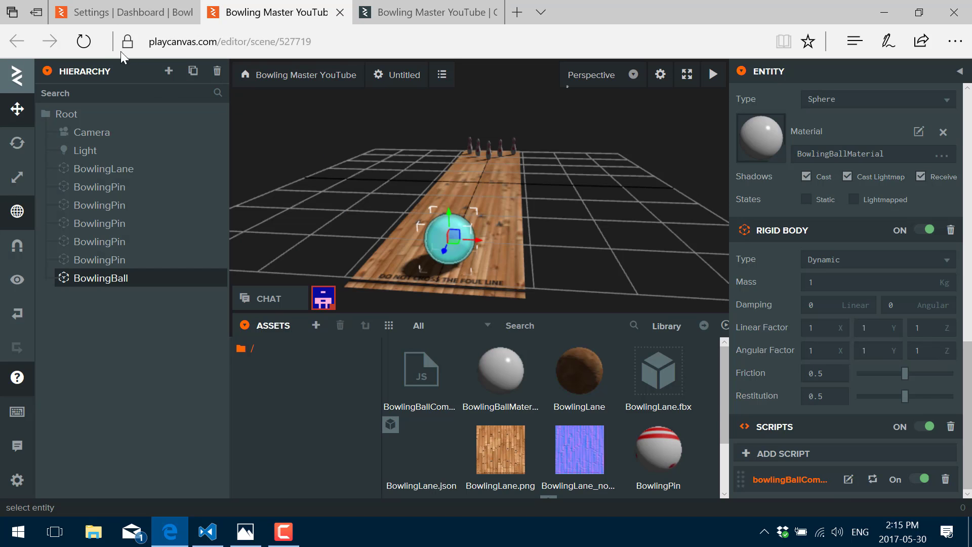
pyautogui.click(100, 44)
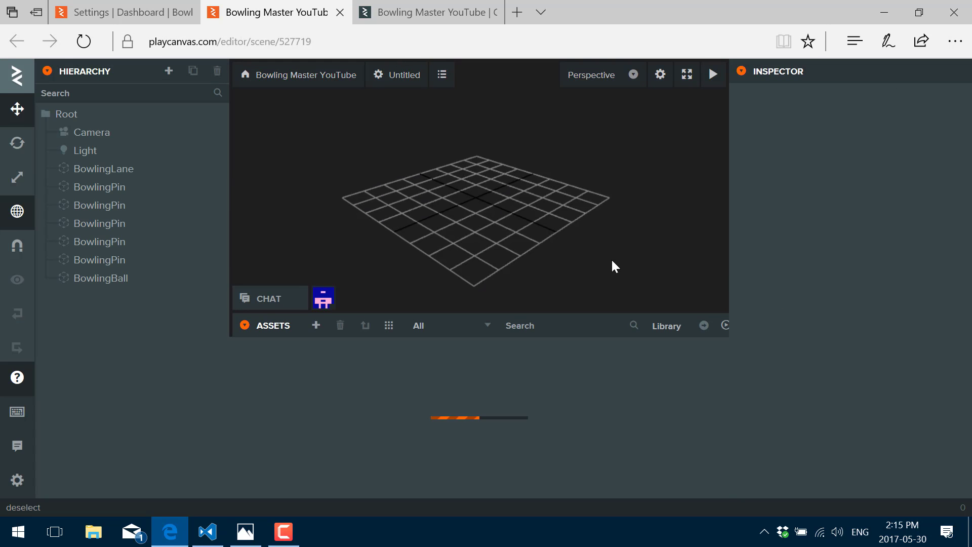
pyautogui.click(134, 278)
pyautogui.scroll(-5, 782, 329)
pyautogui.scroll(-5, 781, 329)
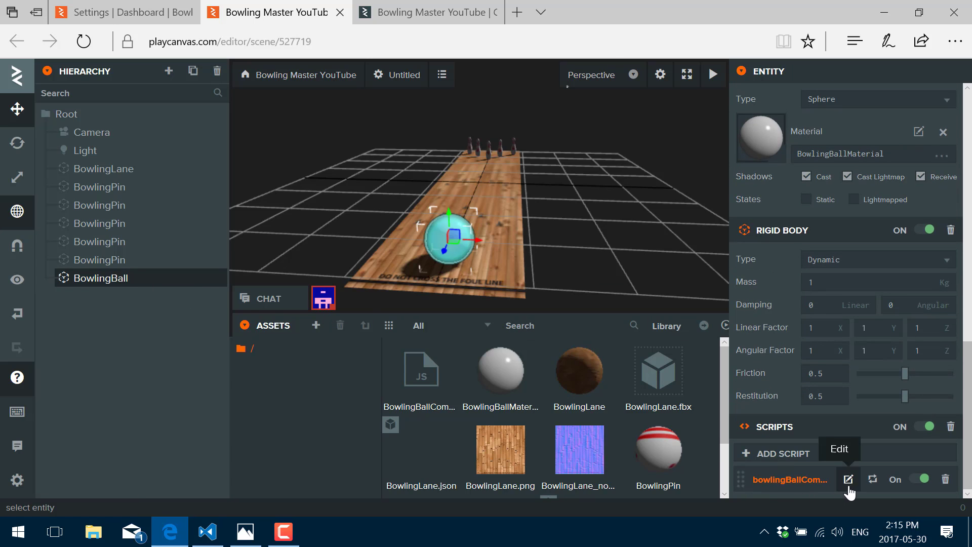
pyautogui.click(872, 480)
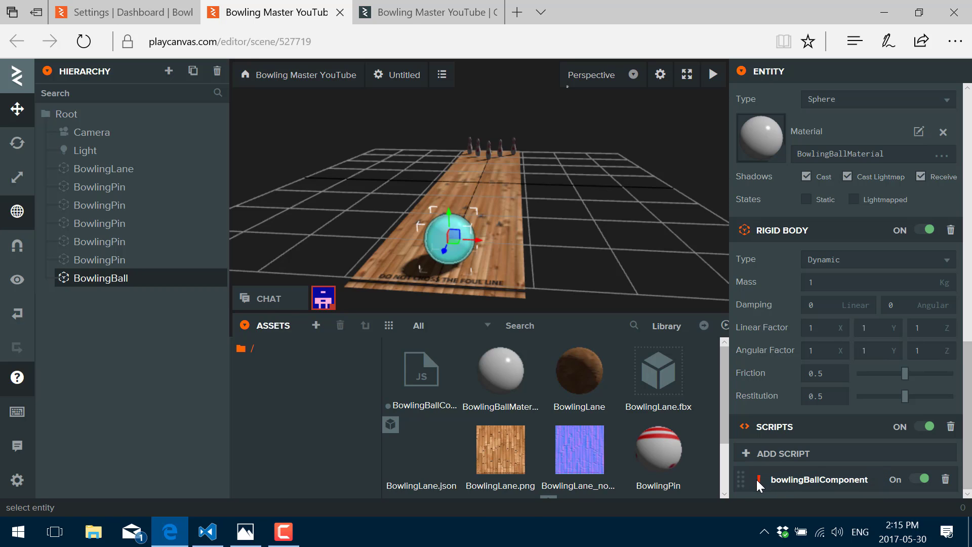
pyautogui.moveTo(757, 477)
# Step: Reload the scene editor and turn the BowlingBall's bowlingBallComponent script off and back on
pyautogui.click(88, 41)
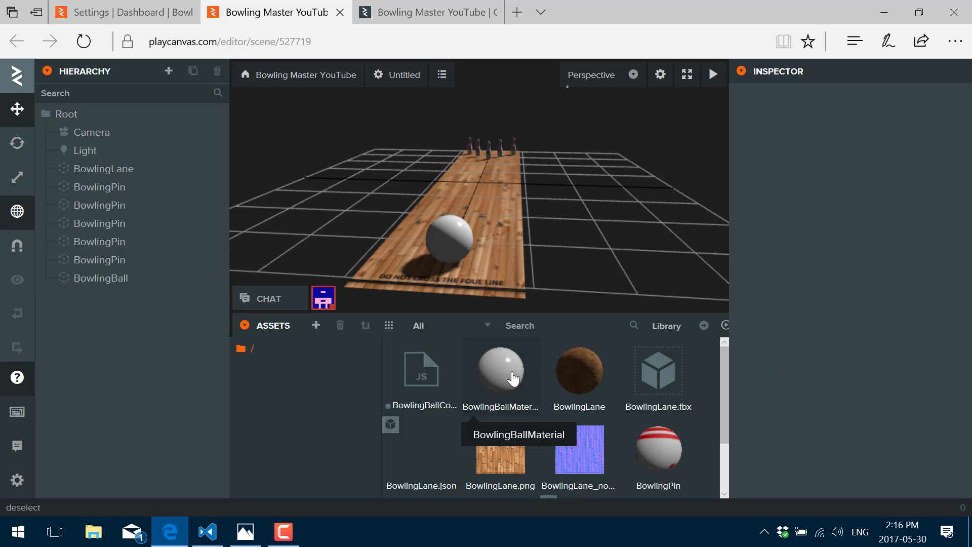
pyautogui.click(147, 280)
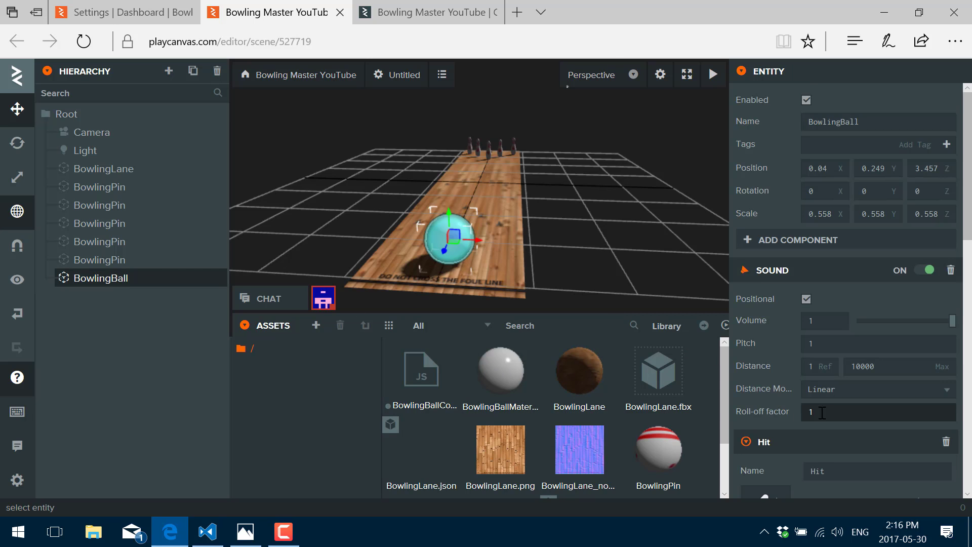
pyautogui.scroll(-7, 829, 411)
pyautogui.scroll(-3, 829, 411)
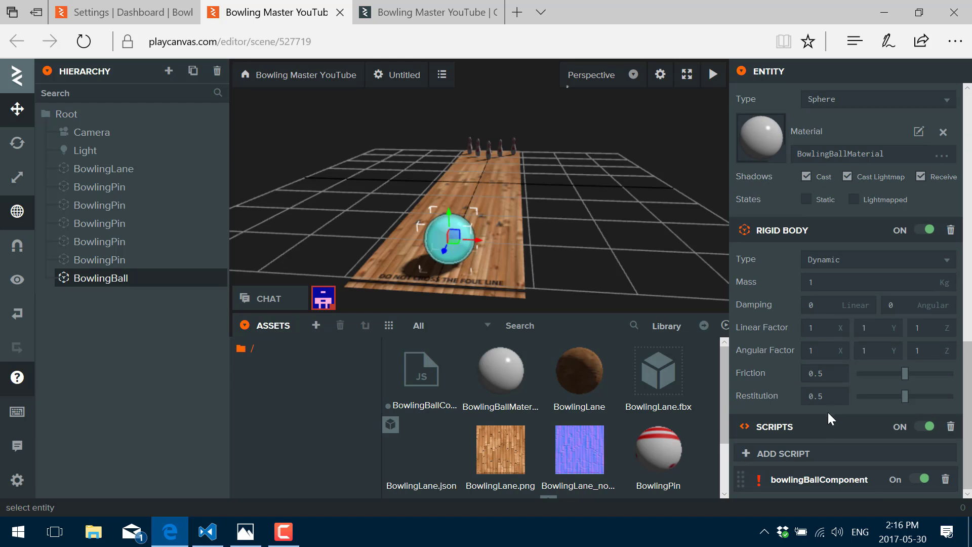
pyautogui.click(918, 482)
pyautogui.click(922, 483)
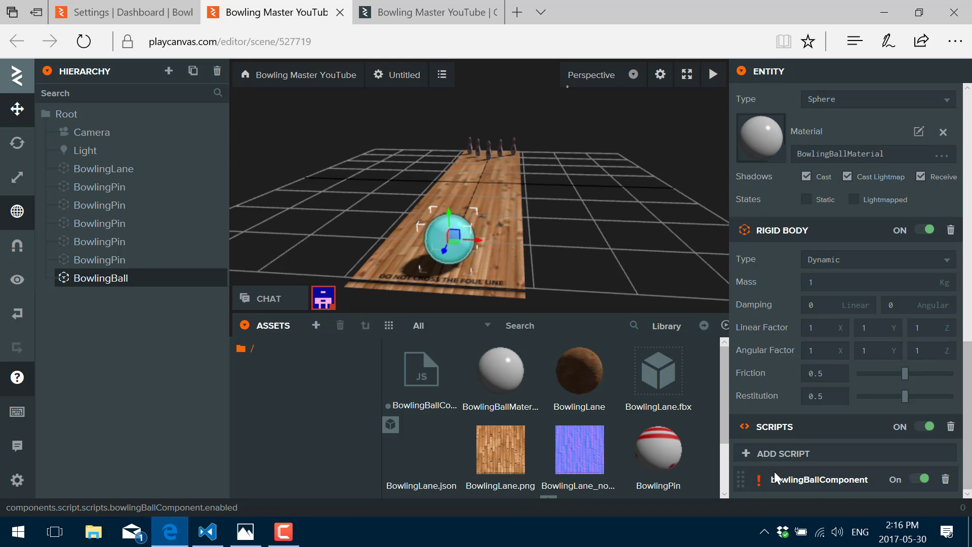
# Step: Close the scene editor, reopen it from the project dashboard, and check the status of the BowlingBall's bowlingBallComponent script
pyautogui.click(340, 12)
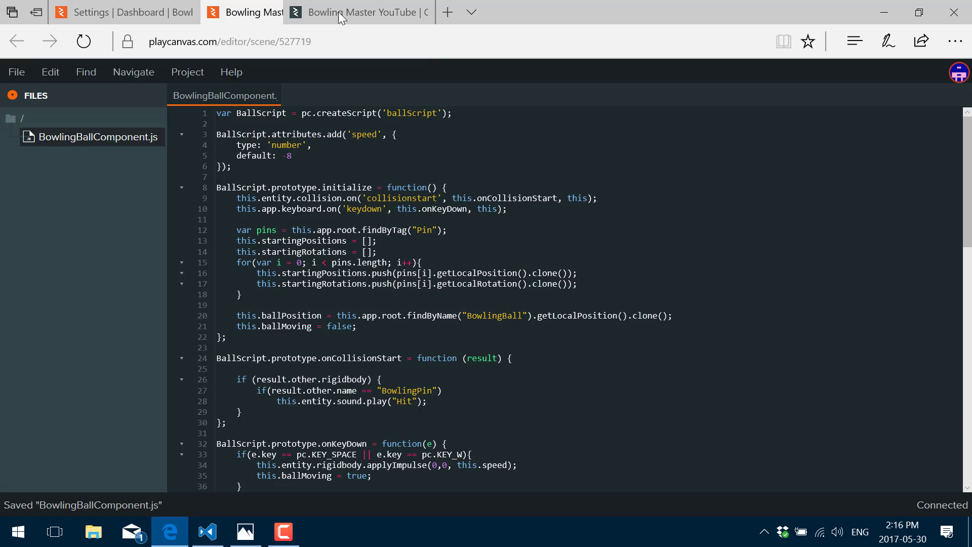
pyautogui.click(101, 12)
pyautogui.click(258, 204)
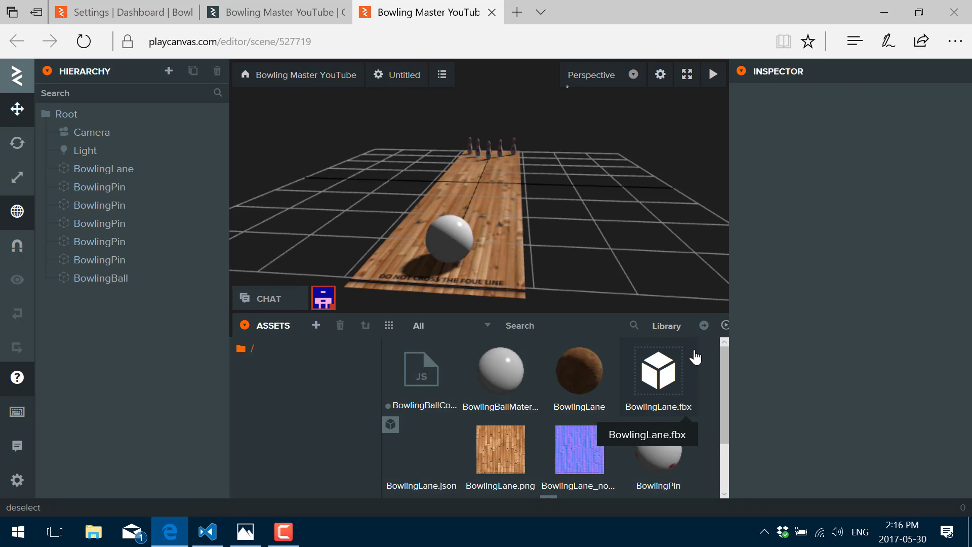
pyautogui.click(101, 280)
pyautogui.scroll(-5, 836, 374)
pyautogui.scroll(-5, 861, 371)
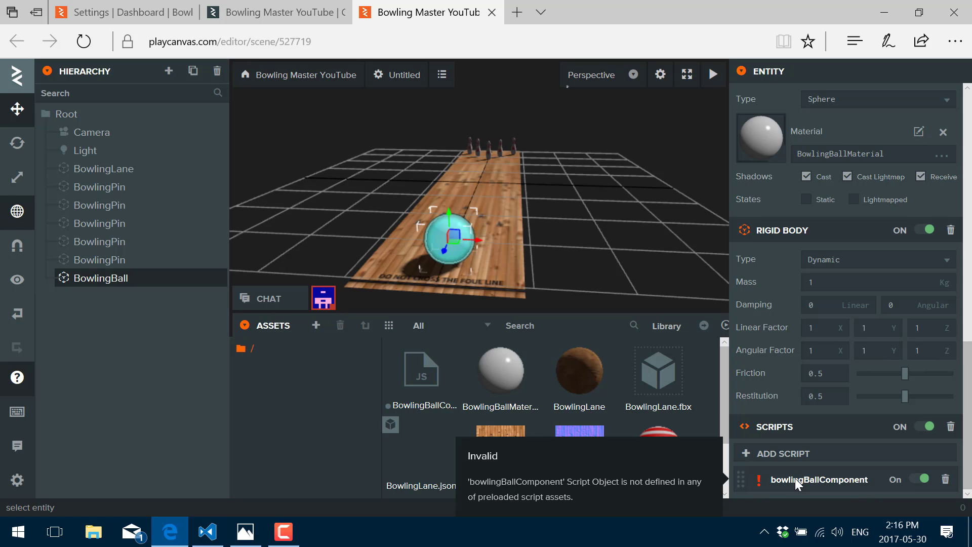
# Step: Launch the scene for a test run, then close the launched game page
pyautogui.click(712, 74)
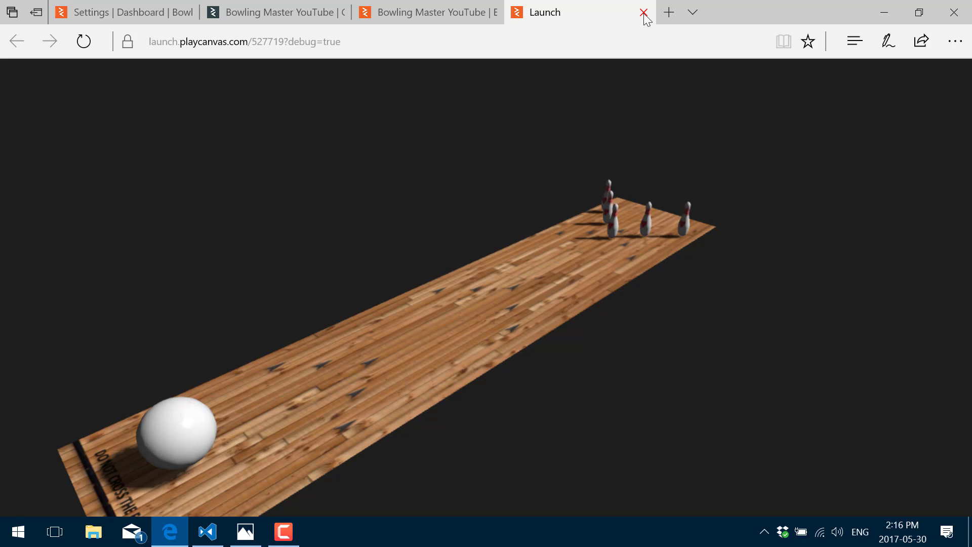
pyautogui.click(644, 12)
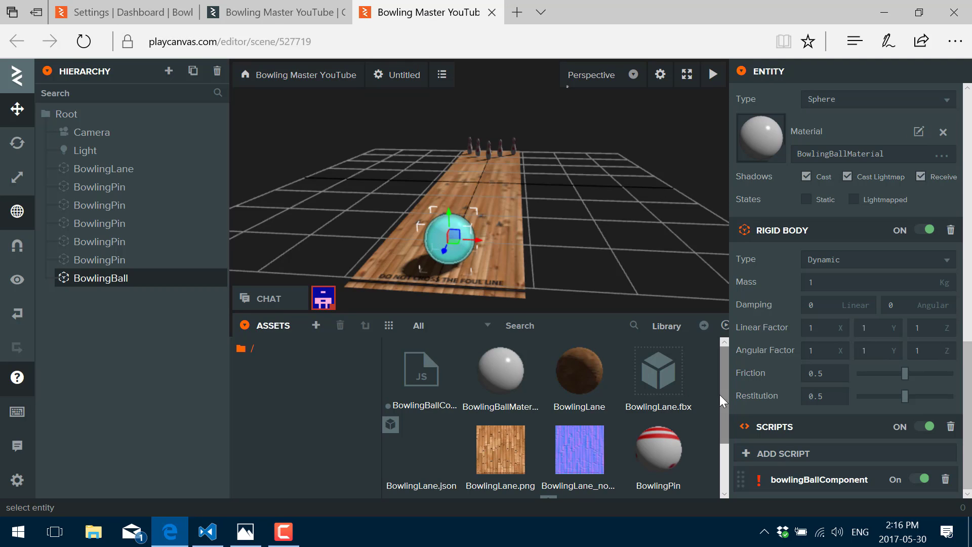
# Step: Reload the scene editor and toggle the BowlingBall's whole Scripts component off and back on
pyautogui.click(81, 43)
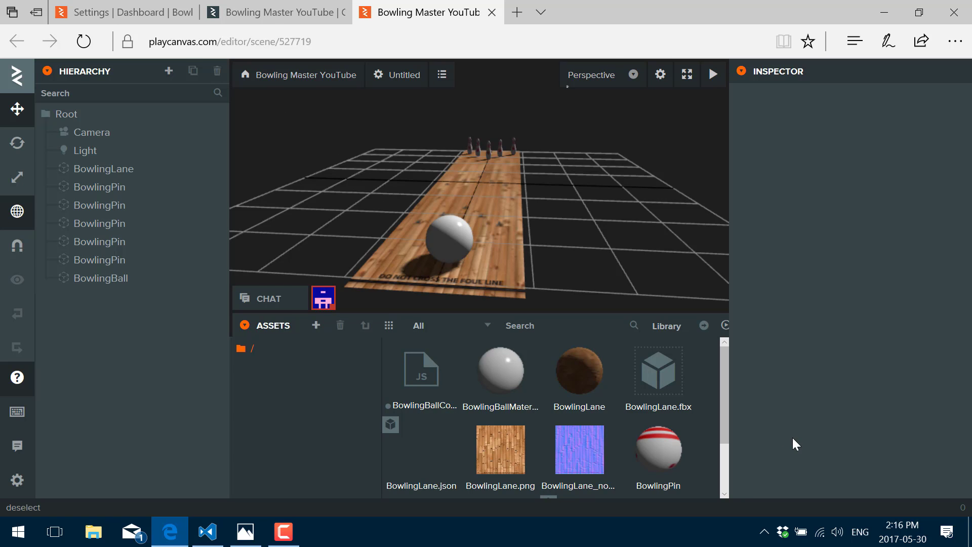
pyautogui.click(110, 279)
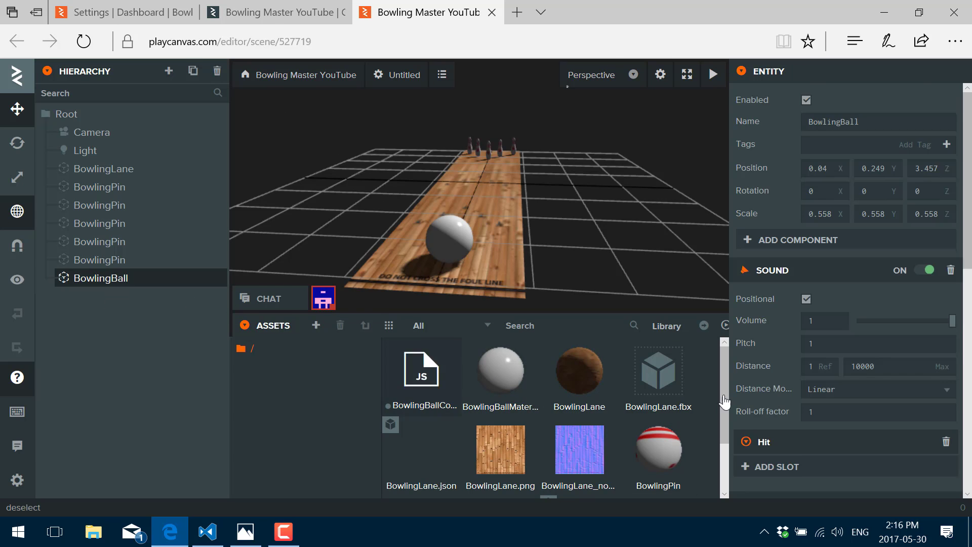
pyautogui.scroll(-10, 770, 366)
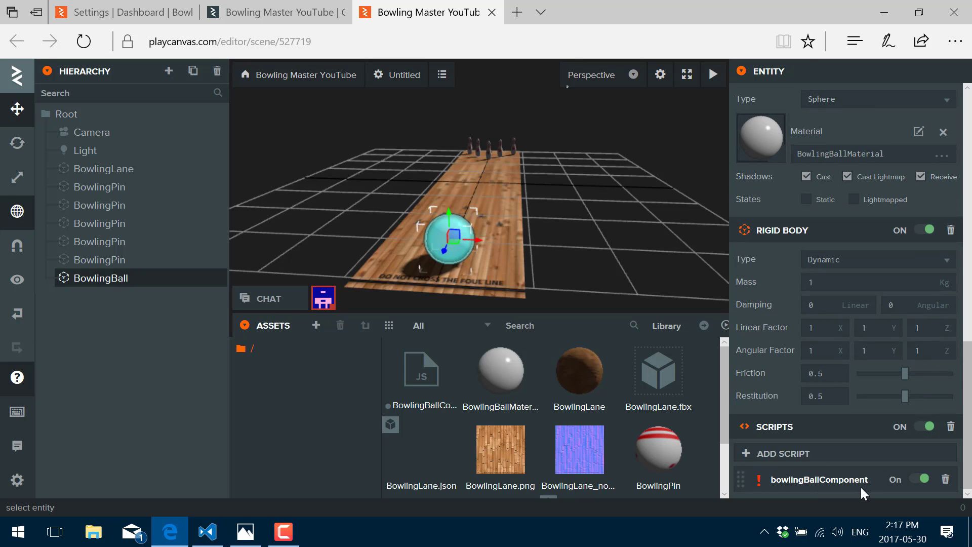
pyautogui.click(924, 427)
pyautogui.click(926, 429)
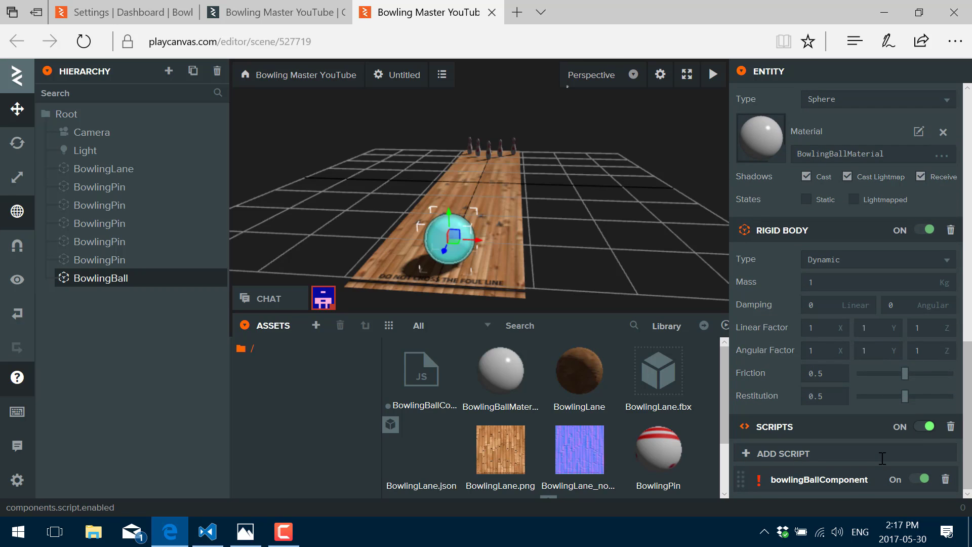
# Step: Reopen the scene editor from the project dashboard and examine the warning on the BowlingBall's bowlingBallComponent script
pyautogui.click(491, 12)
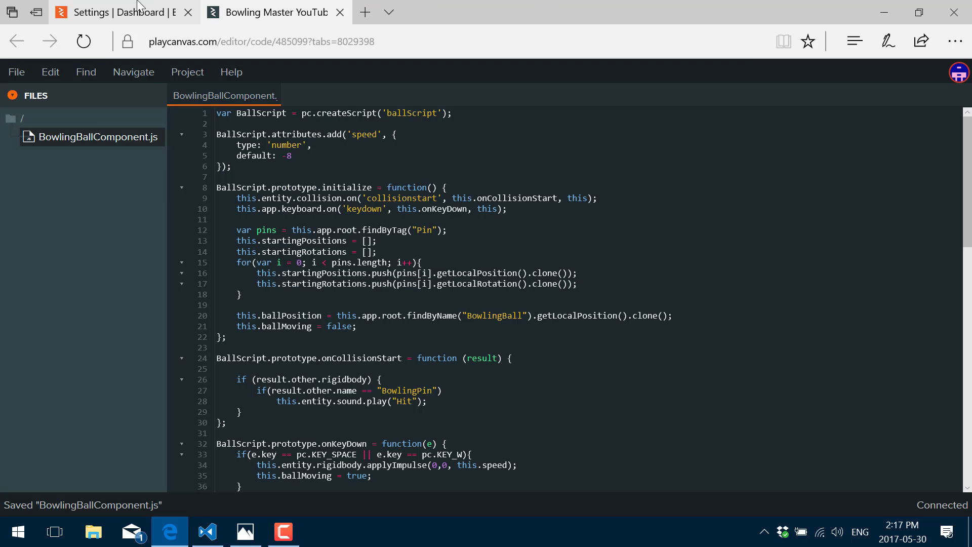
pyautogui.click(124, 12)
pyautogui.click(260, 207)
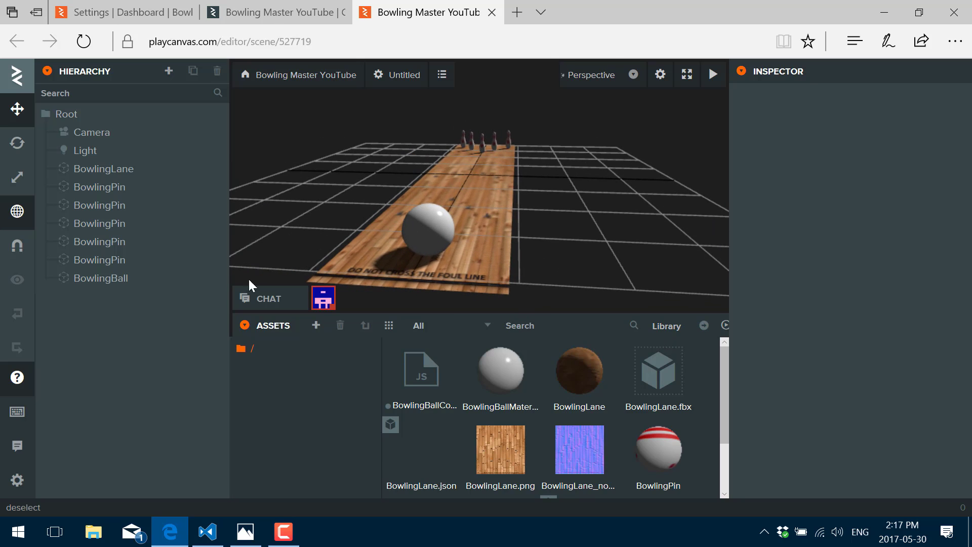
pyautogui.click(142, 278)
pyautogui.scroll(-10, 792, 374)
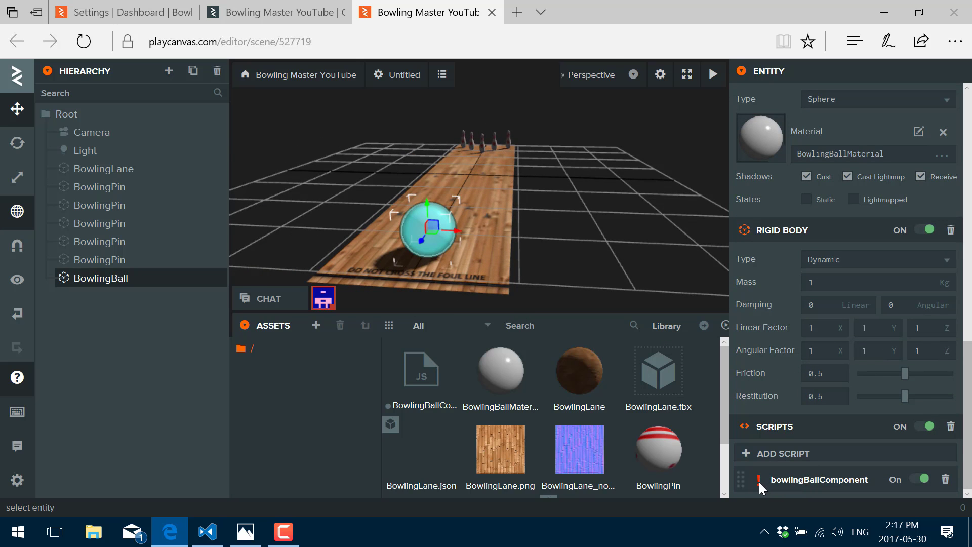
pyautogui.moveTo(758, 482)
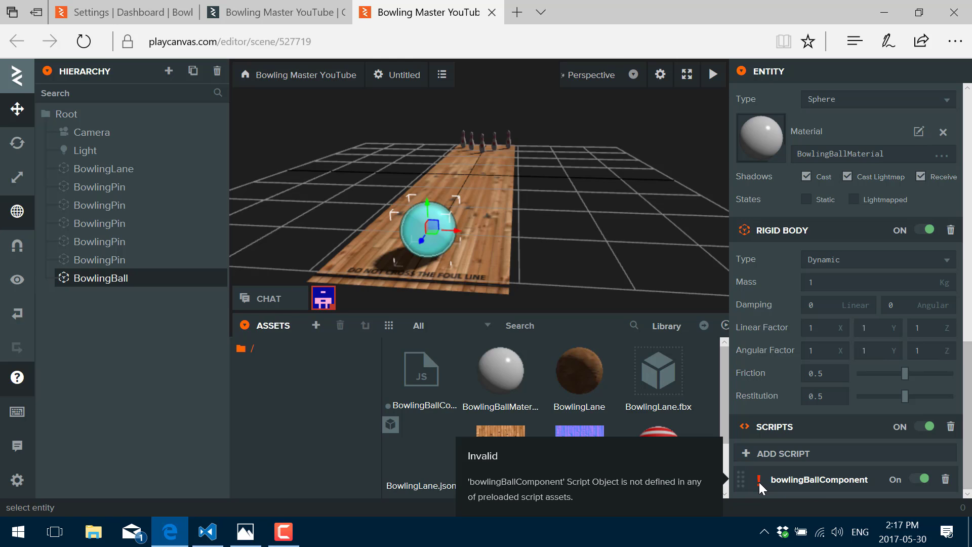
# Step: Check the project's scene list, its overview page and its settings page
pyautogui.click(441, 76)
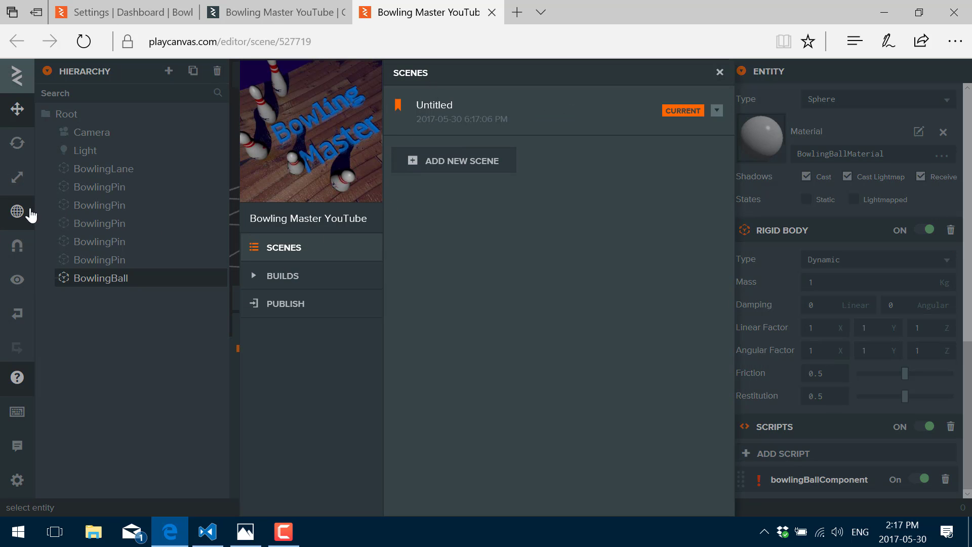
pyautogui.click(719, 72)
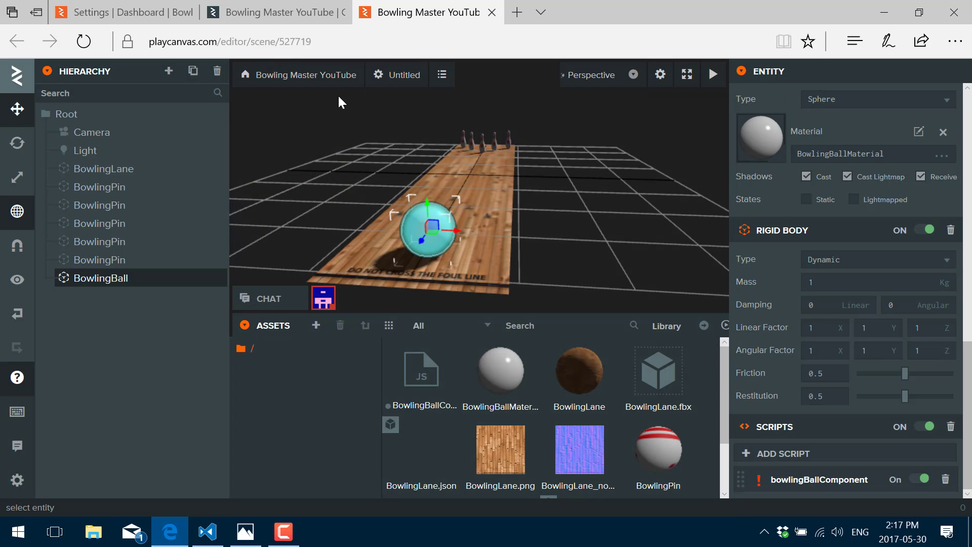
pyautogui.click(307, 75)
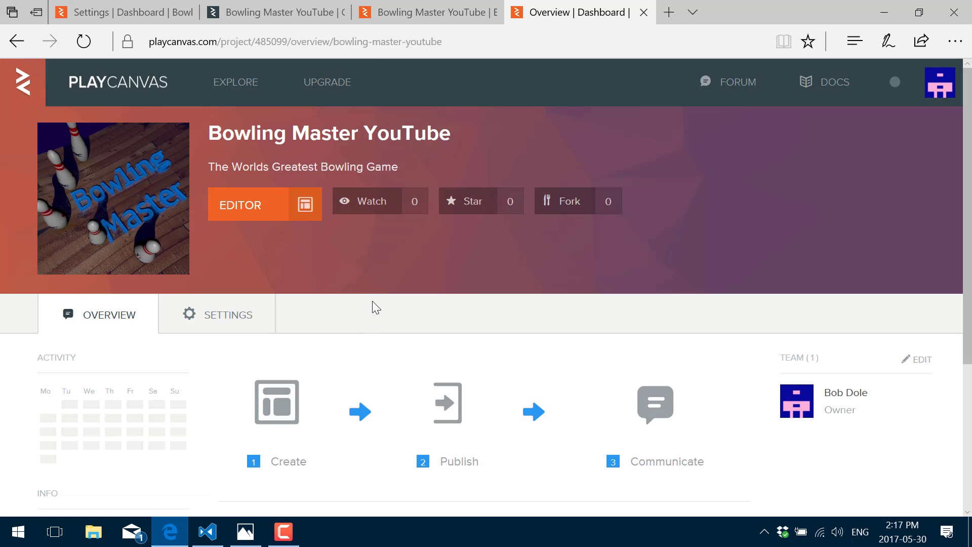
pyautogui.click(644, 12)
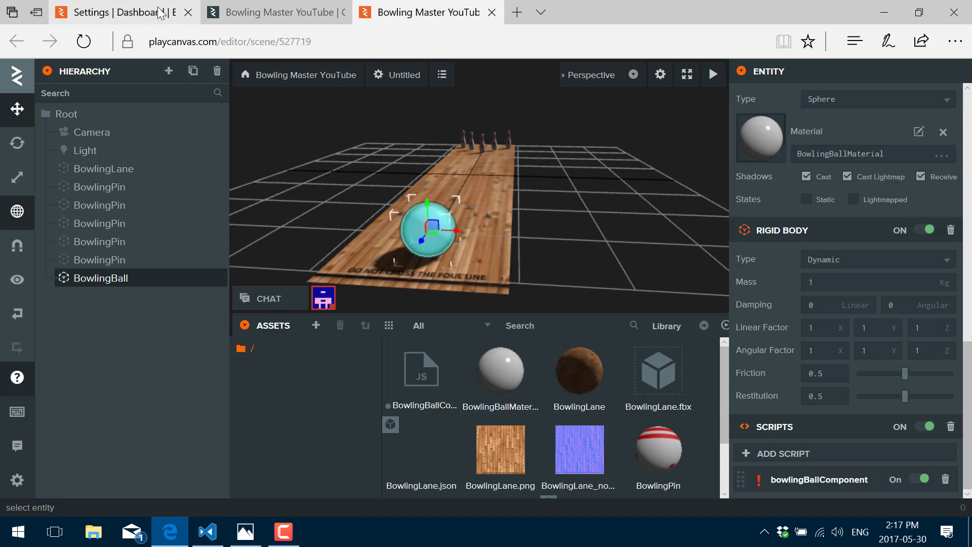
pyautogui.click(161, 12)
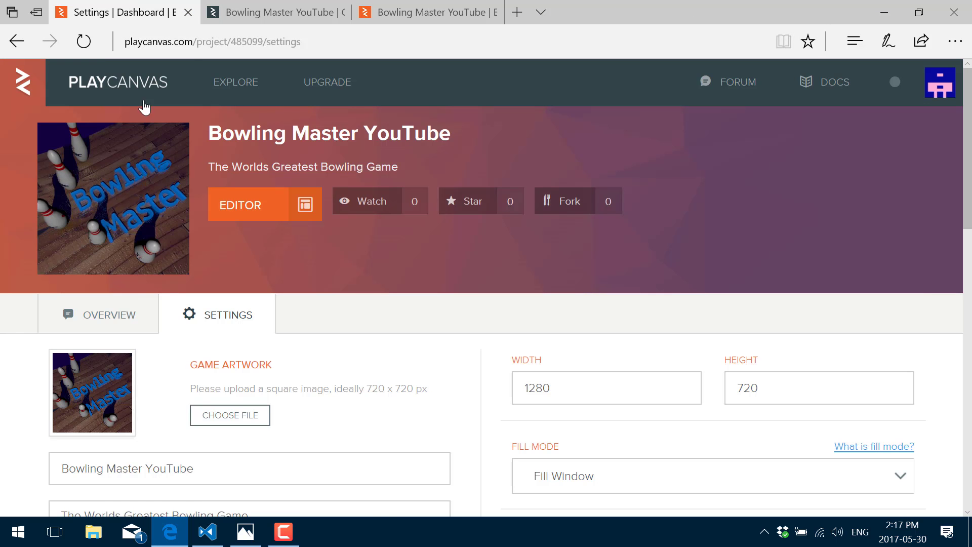
pyautogui.click(299, 537)
pyautogui.click(919, 478)
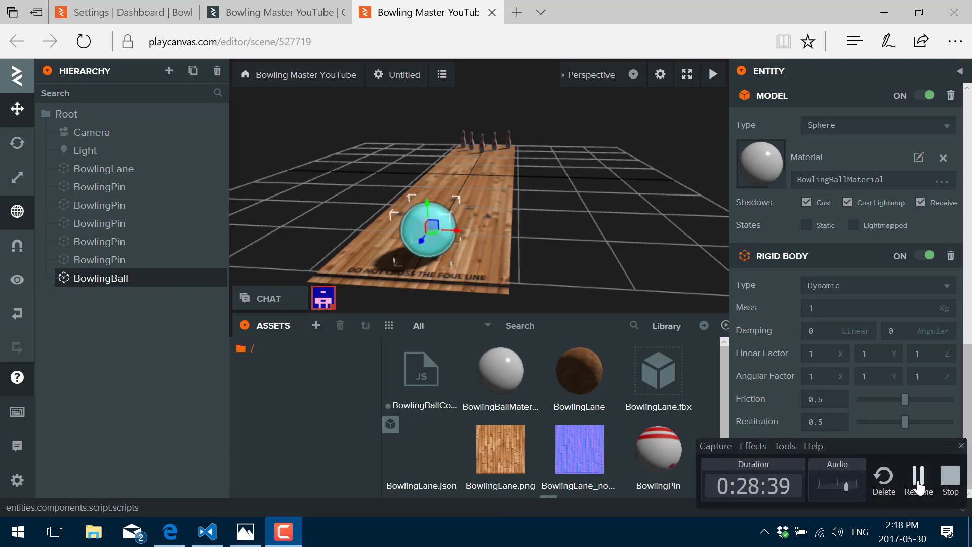
pyautogui.click(919, 481)
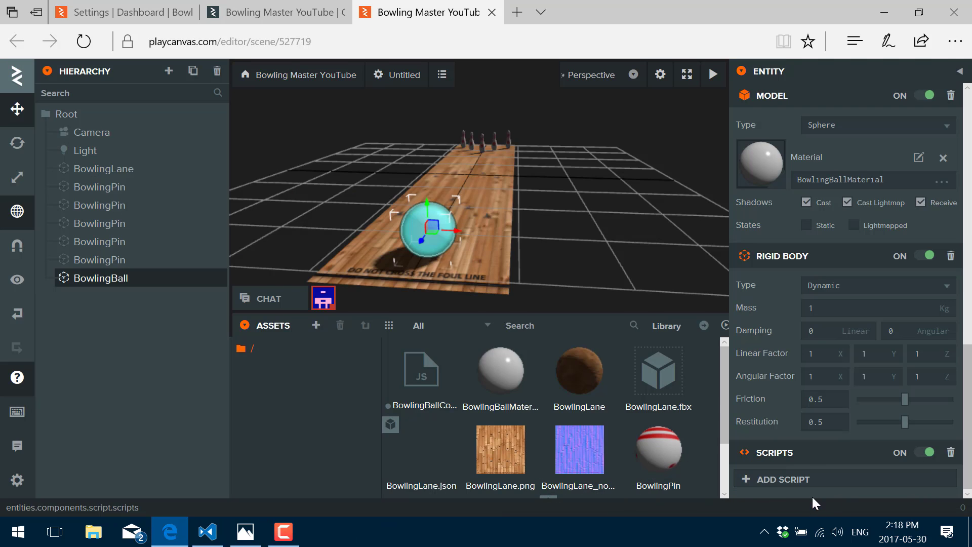
# Step: Add the ballScript script to the BowlingBall's Scripts component
pyautogui.click(783, 479)
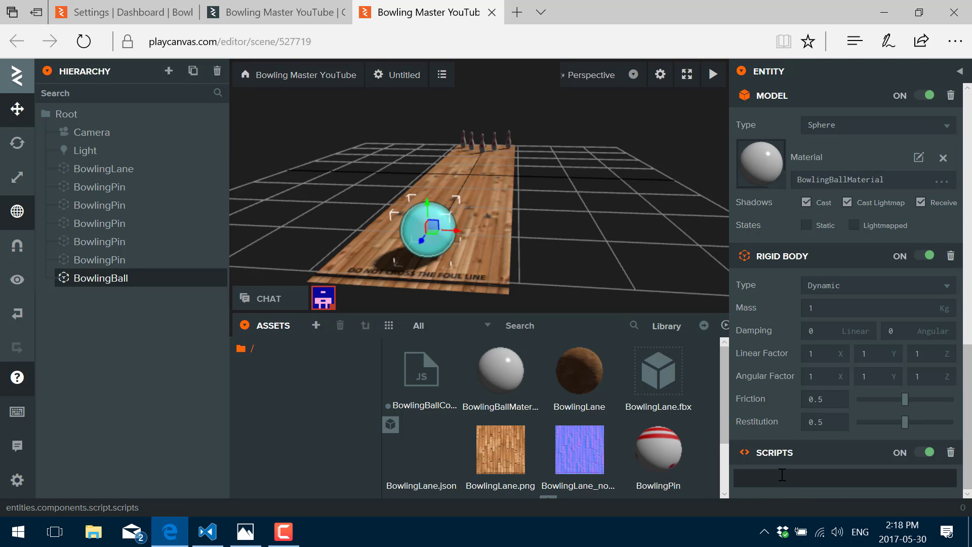
pyautogui.write('ballScript')
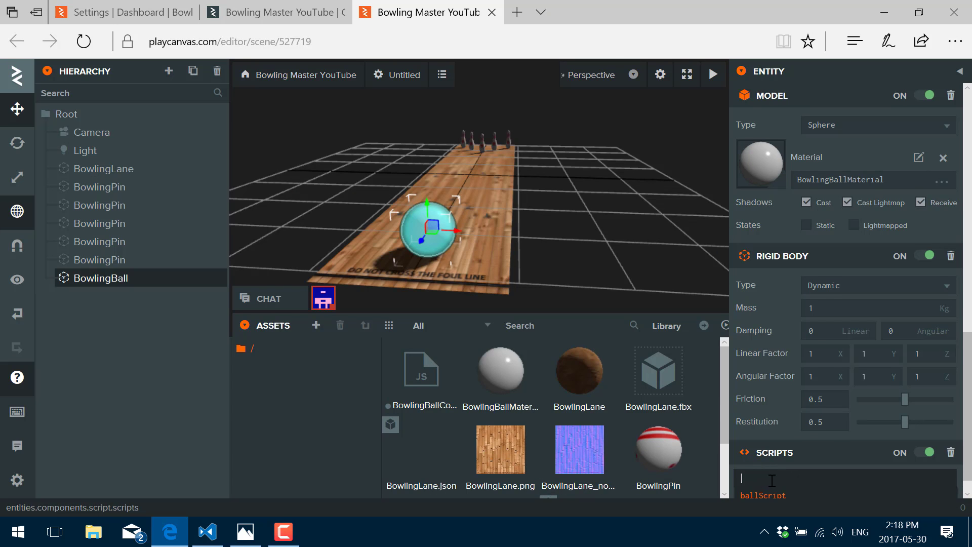
pyautogui.click(772, 486)
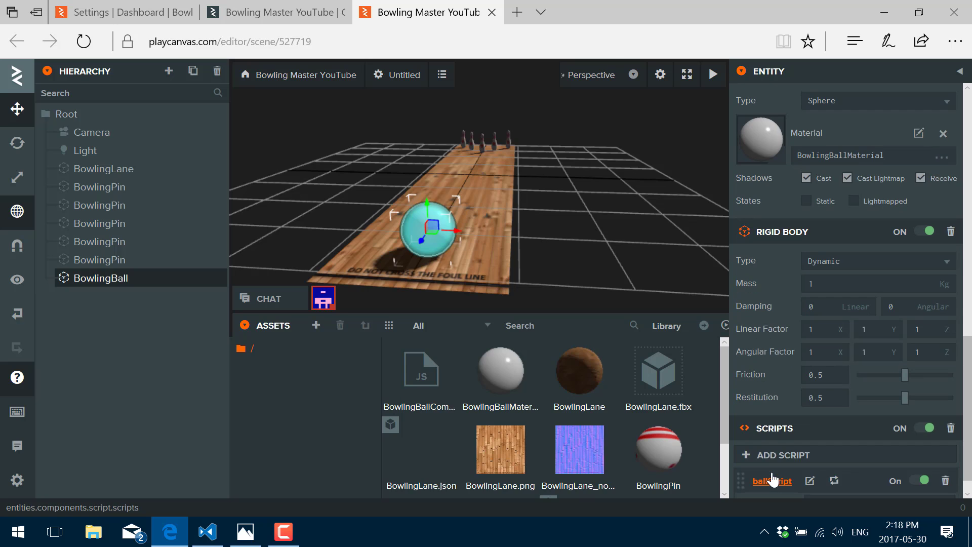
# Step: Check the already open code page of BowlingBallComponent.js and close it
pyautogui.click(809, 482)
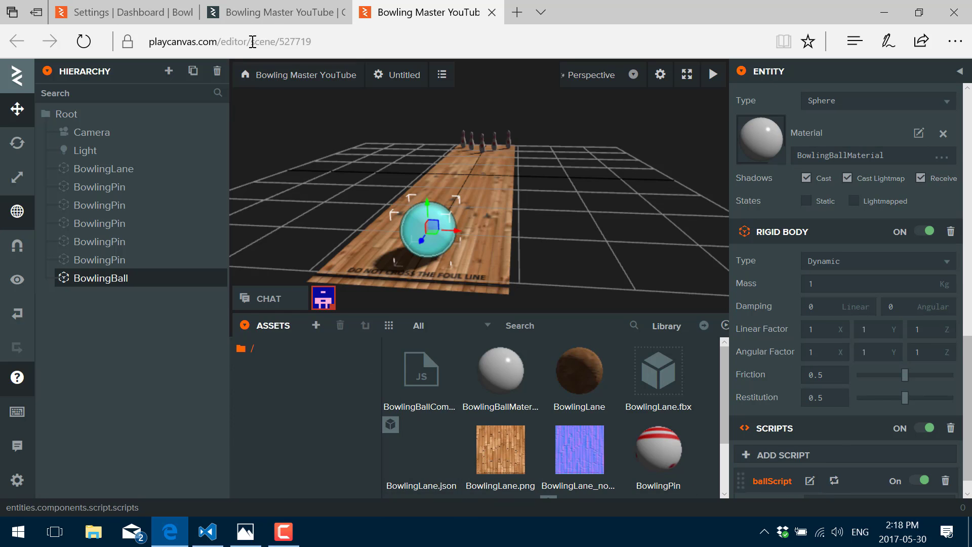
pyautogui.click(266, 16)
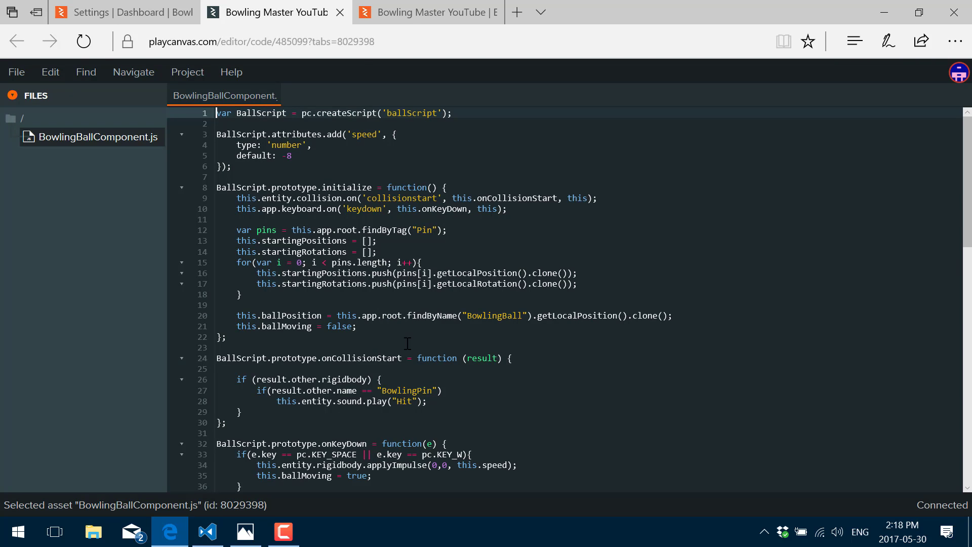
pyautogui.click(340, 12)
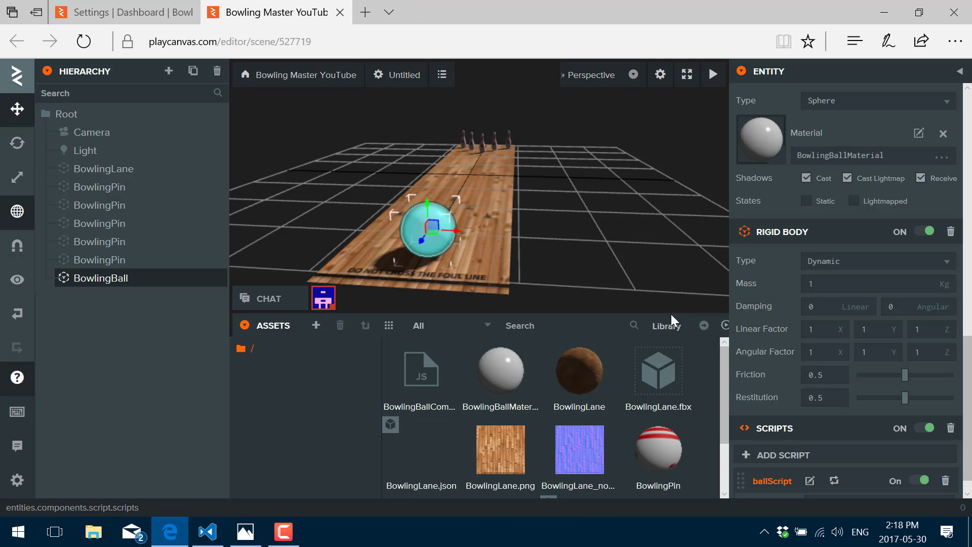
# Step: Reveal ballScript's speed attribute below the BowlingBall's rigid body settings and open the script's code for editing
pyautogui.moveTo(740, 400)
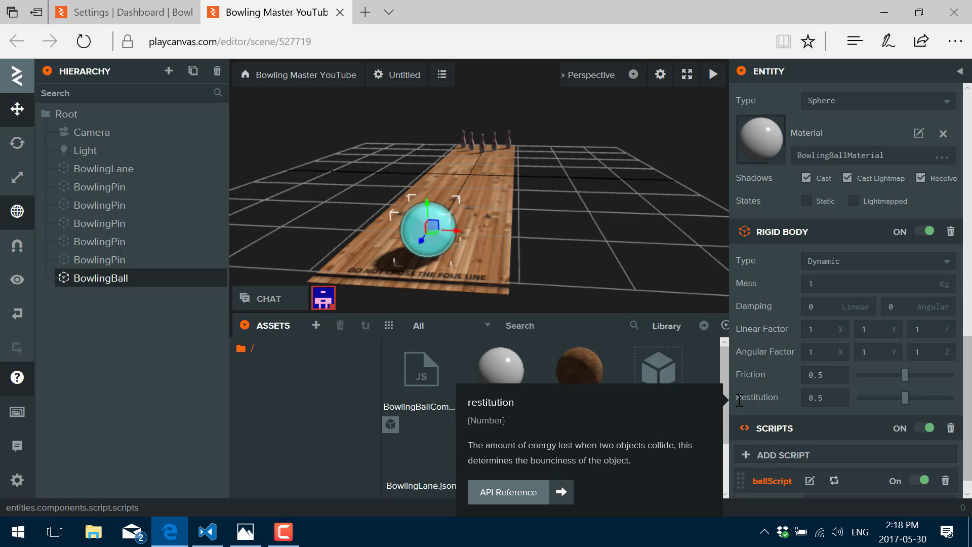
pyautogui.click(924, 357)
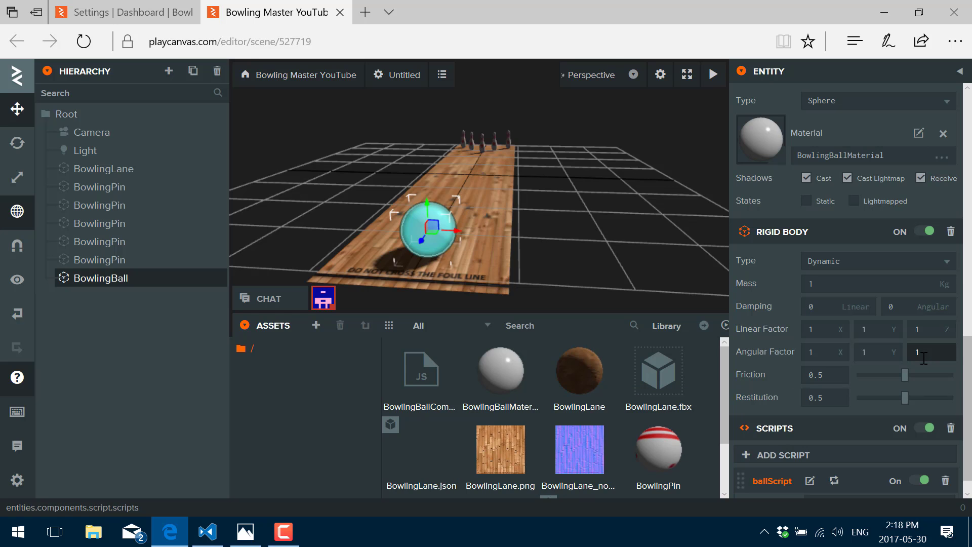
pyautogui.click(900, 350)
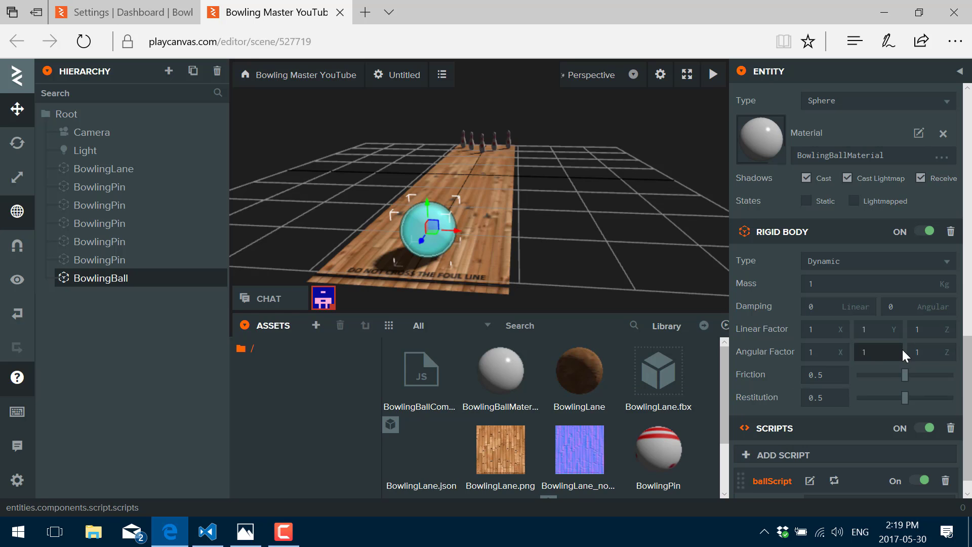
pyautogui.scroll(-1, 802, 460)
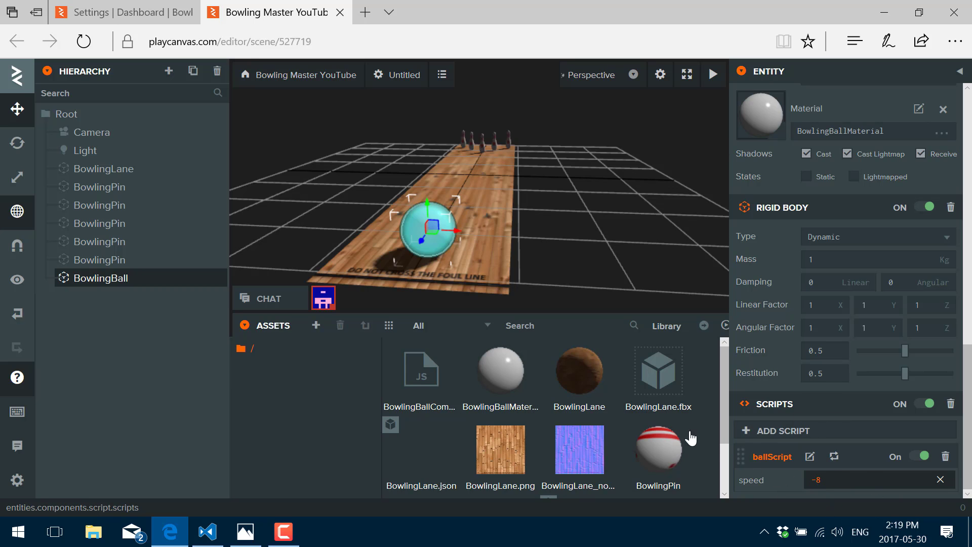
pyautogui.click(756, 433)
pyautogui.click(809, 456)
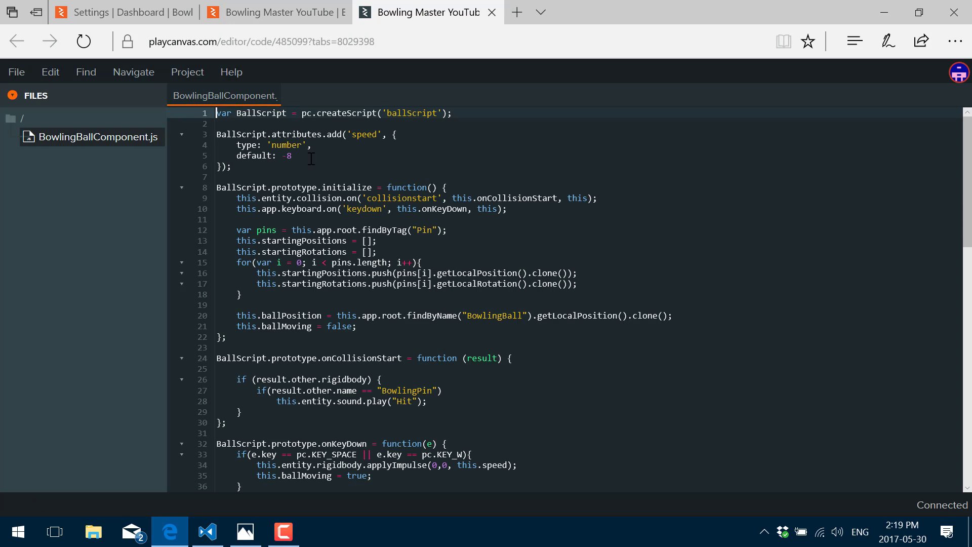
# Step: Highlight the speed attribute definition, enlarge the code text and collapse the file list
pyautogui.click(290, 174)
pyautogui.moveTo(243, 167); pyautogui.dragTo(196, 136)
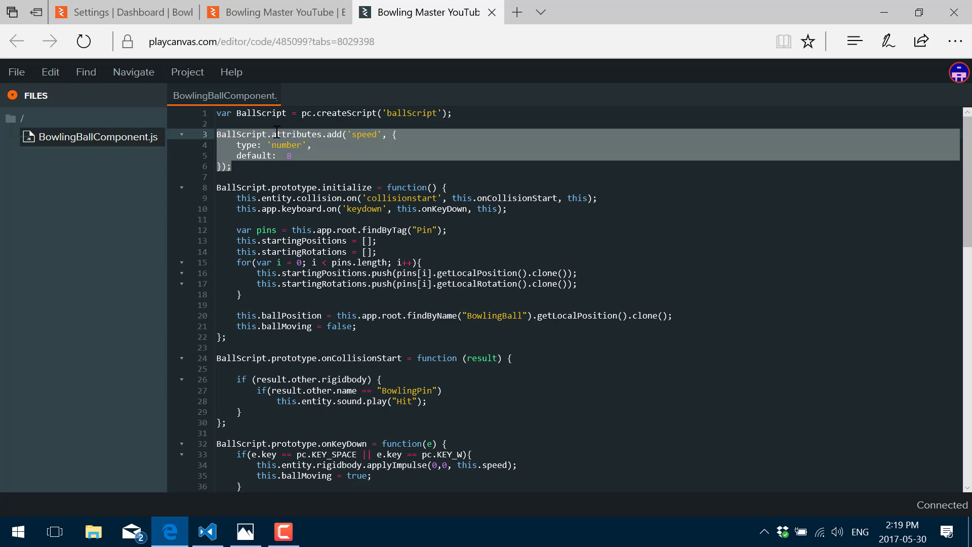
pyautogui.keyDown('ctrl'); pyautogui.scroll(4, 561, 315); pyautogui.keyUp('ctrl')
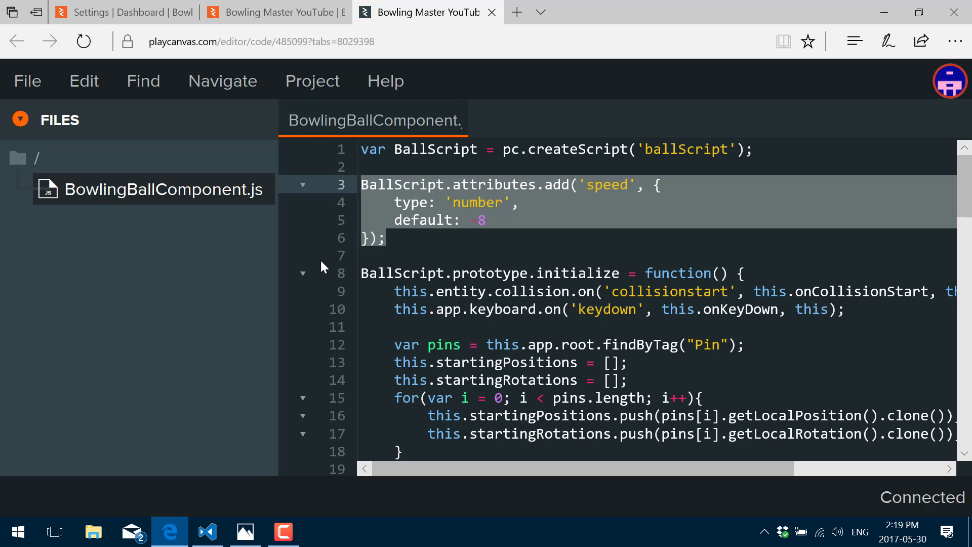
pyautogui.moveTo(277, 243); pyautogui.dragTo(132, 234)
pyautogui.click(20, 120)
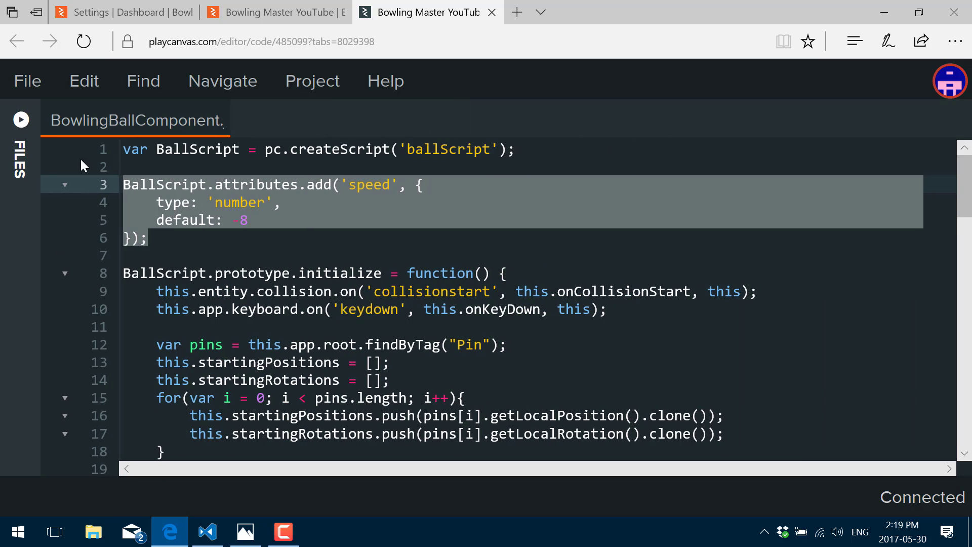
pyautogui.scroll(-1, 514, 303)
pyautogui.scroll(1, 513, 304)
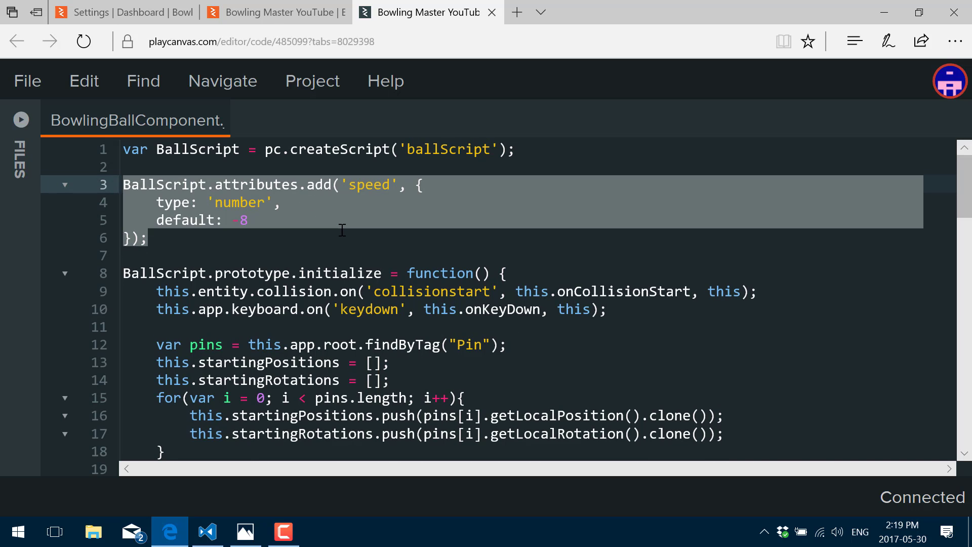
# Step: Find the applyImpulse call in the onKeyDown function and highlight its this.speed argument
pyautogui.scroll(-5, 342, 231)
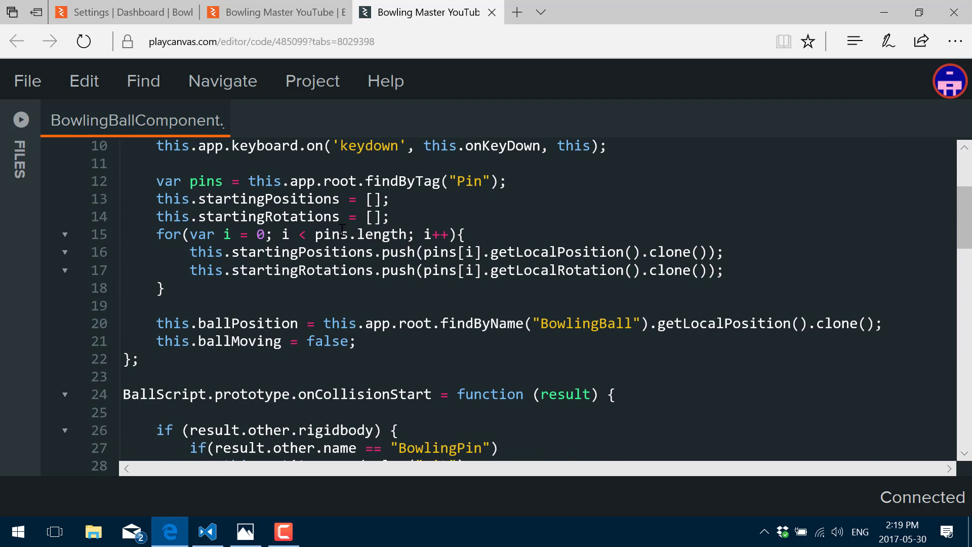
pyautogui.scroll(-3, 342, 231)
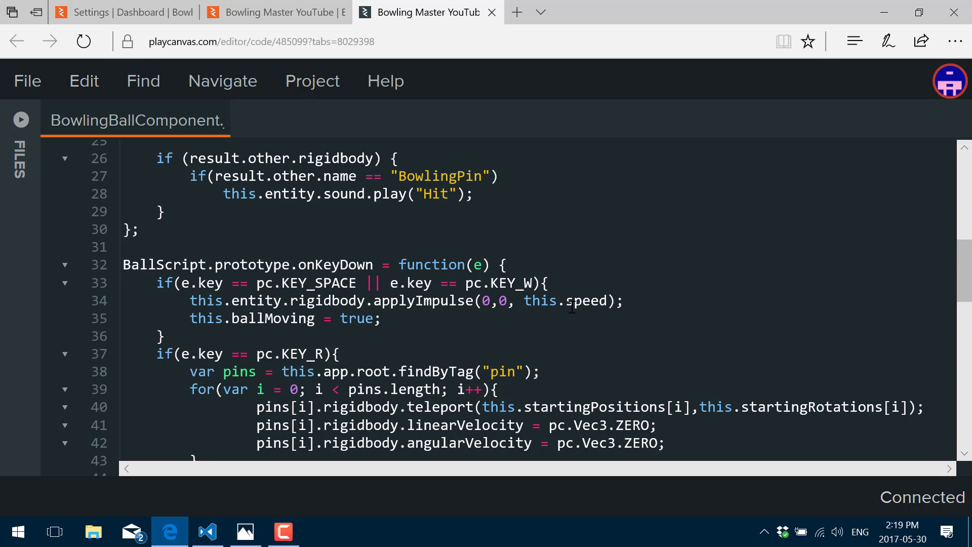
pyautogui.click(608, 300)
pyautogui.moveTo(608, 300); pyautogui.dragTo(525, 301)
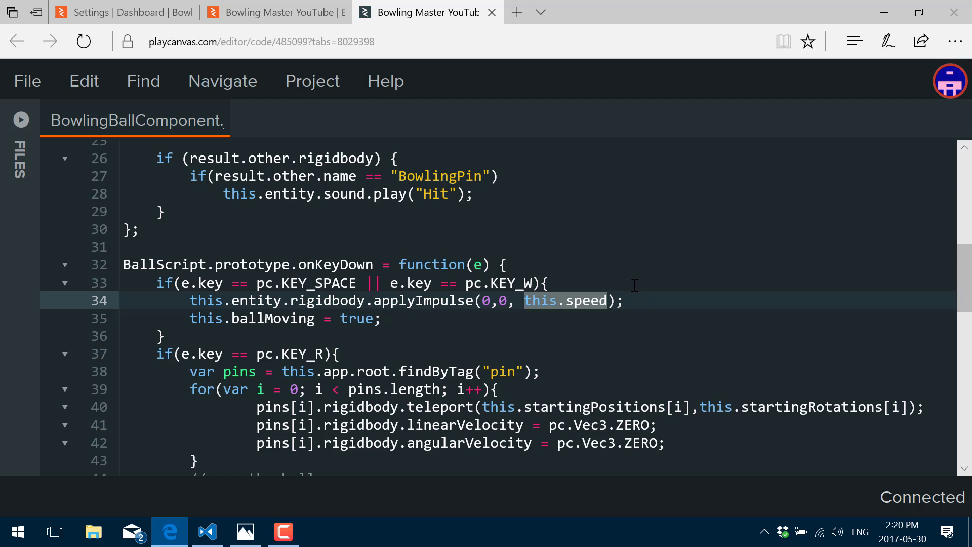
# Step: Review the speed attribute and the start of the initialize function, highlighting the onKeyDown and onCollisionStart handlers
pyautogui.scroll(6, 440, 326)
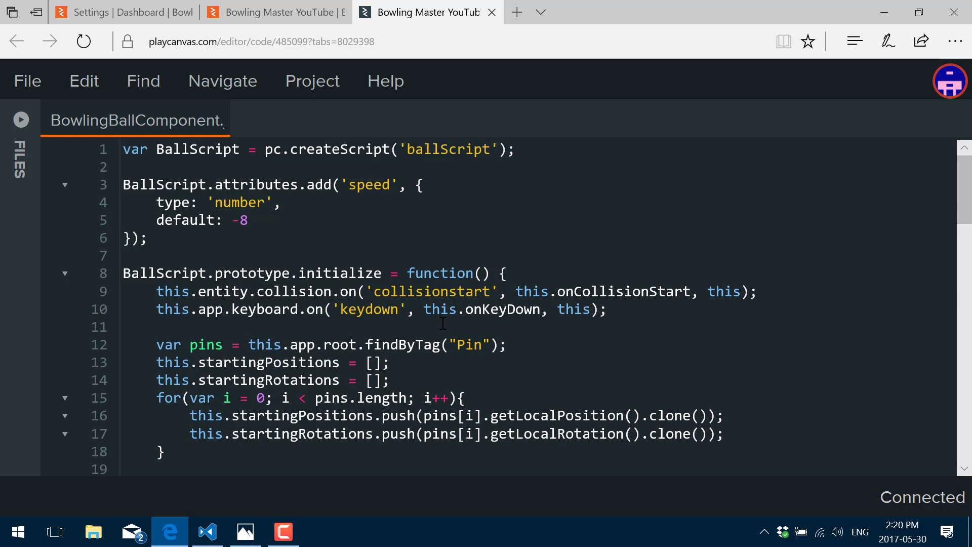
pyautogui.scroll(-1, 443, 322)
pyautogui.scroll(1, 132, 210)
pyautogui.scroll(-1, 299, 221)
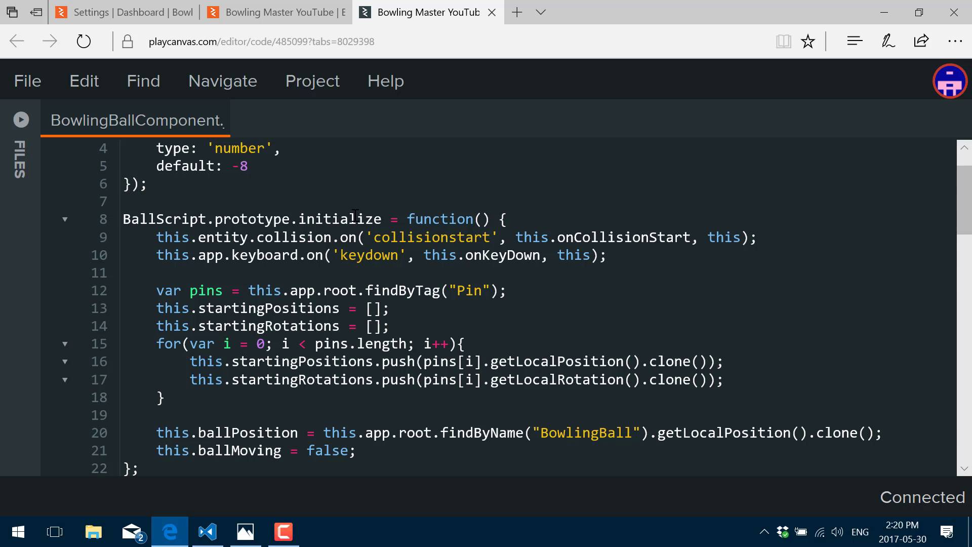
pyautogui.scroll(-1, 355, 215)
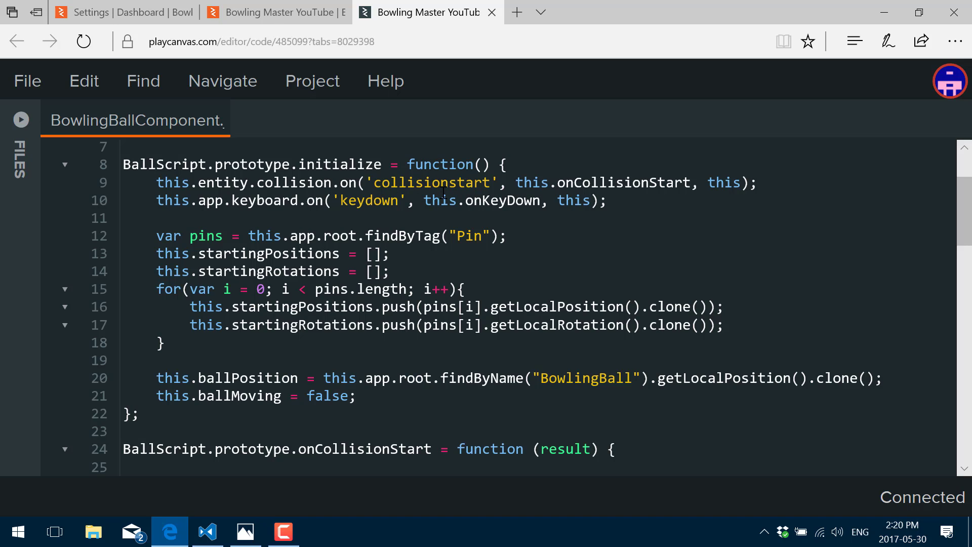
pyautogui.doubleClick(507, 201)
pyautogui.doubleClick(634, 183)
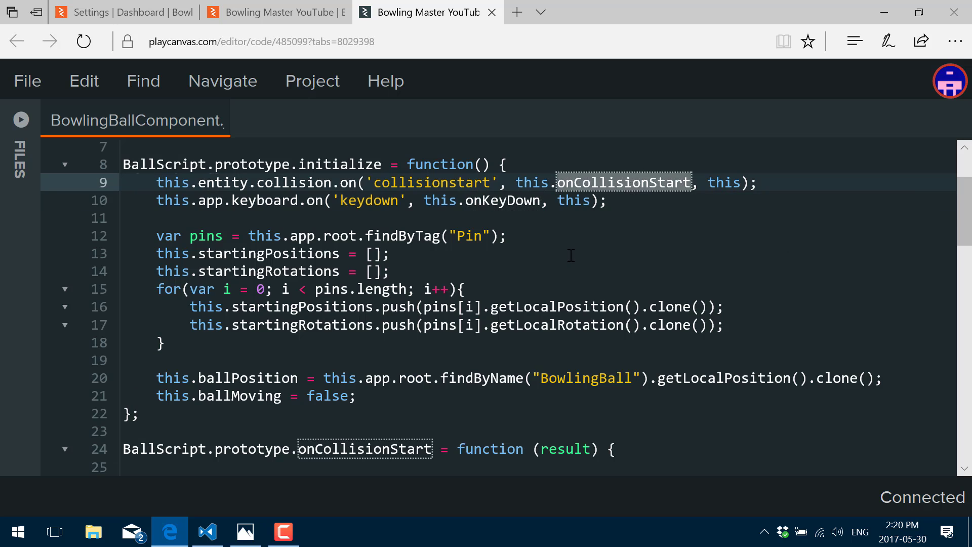
# Step: Examine how the initialize function finds the pins by tag and stores clones of their starting positions and rotations
pyautogui.scroll(-1, 501, 259)
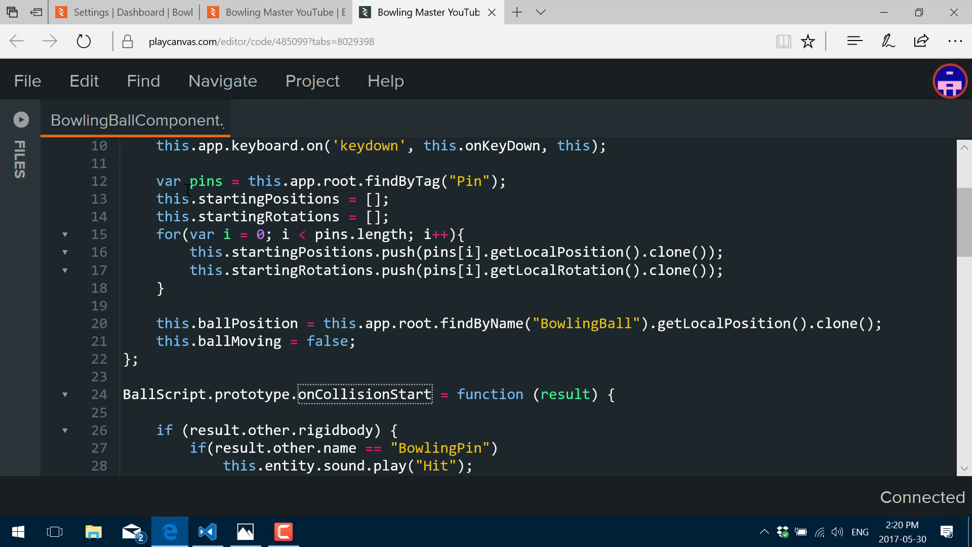
pyautogui.moveTo(157, 181); pyautogui.dragTo(516, 181)
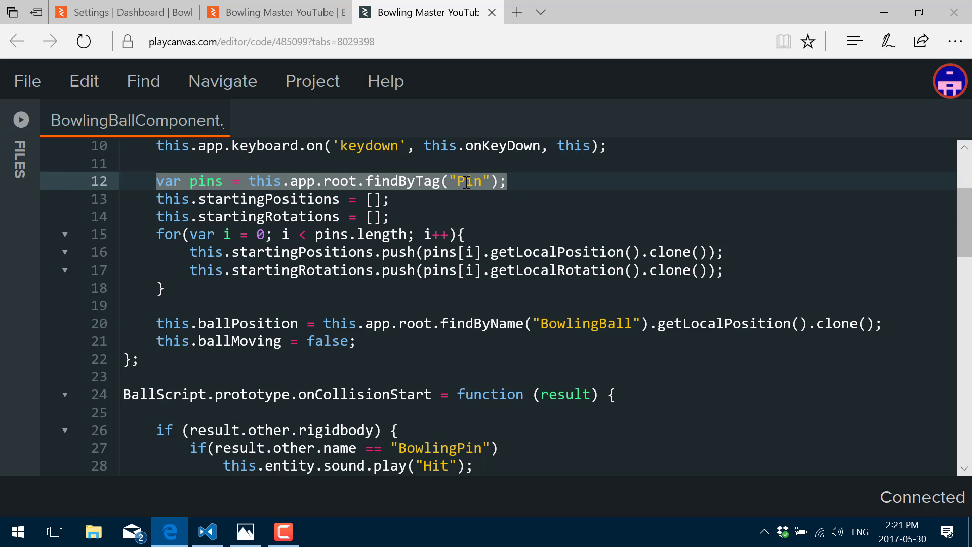
pyautogui.doubleClick(217, 187)
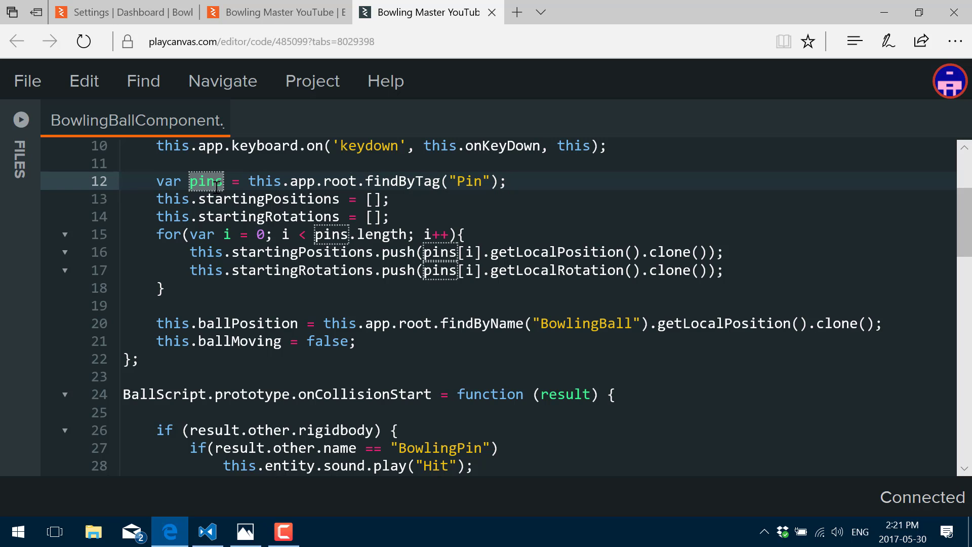
pyautogui.doubleClick(251, 199)
pyautogui.click(268, 216)
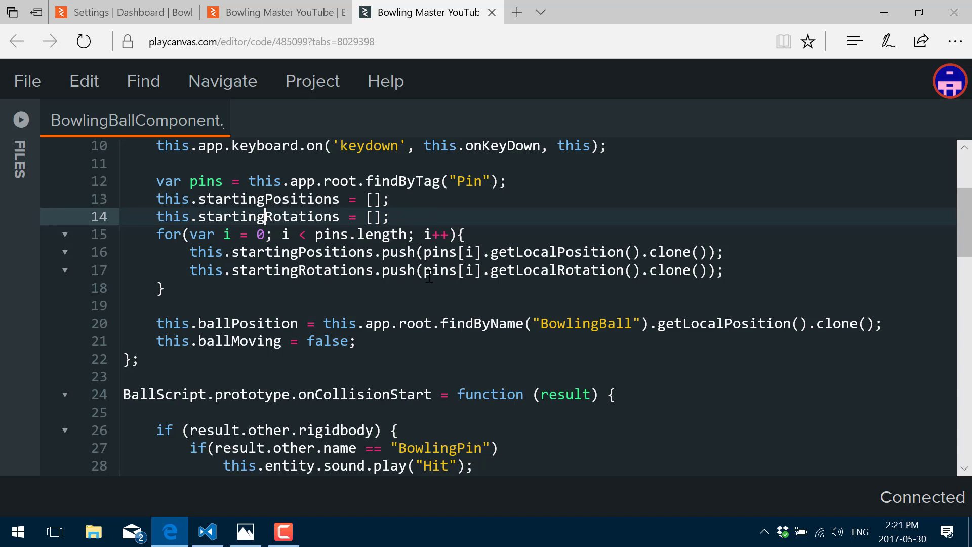
pyautogui.doubleClick(669, 258)
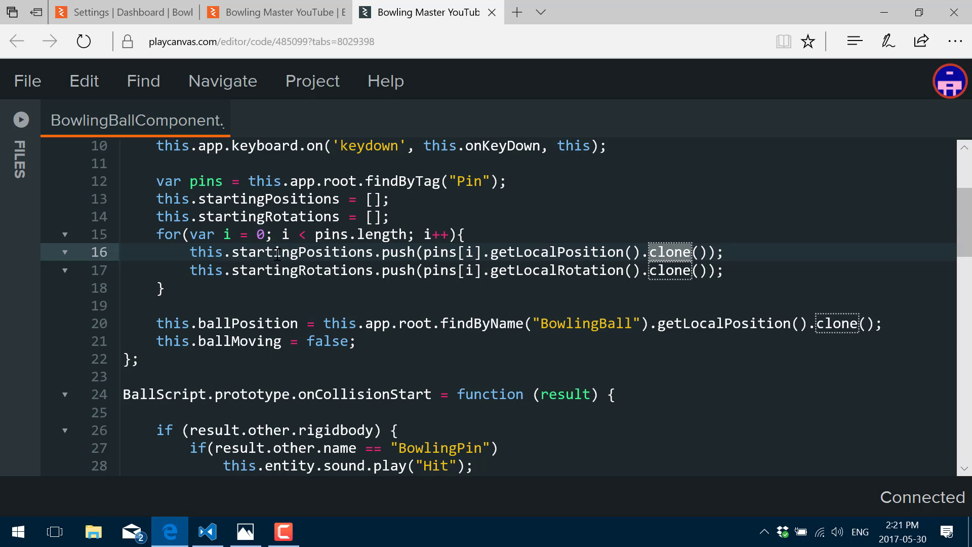
pyautogui.scroll(-1, 379, 327)
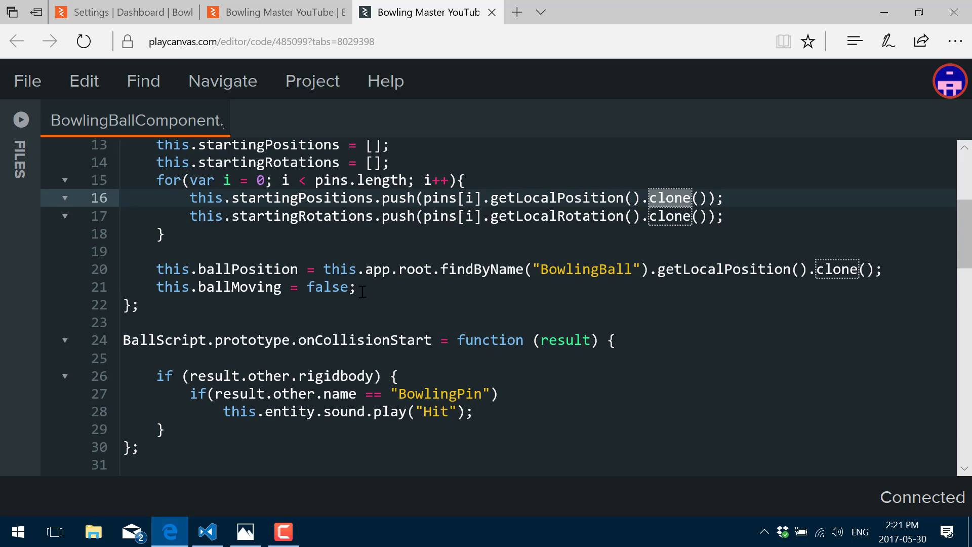
# Step: Highlight the this.ballMoving initialization and the sound call inside the onCollisionStart function
pyautogui.moveTo(359, 288); pyautogui.dragTo(156, 288)
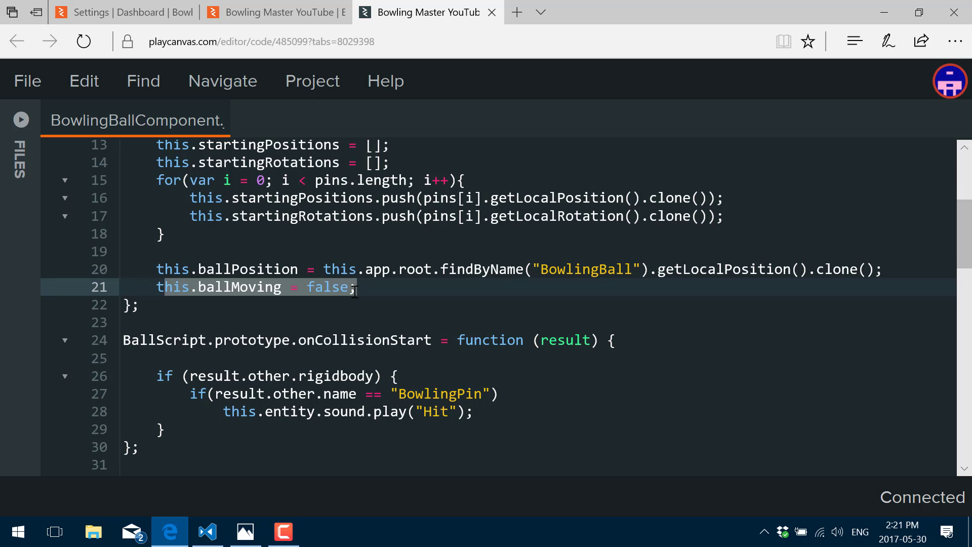
pyautogui.scroll(-3, 355, 291)
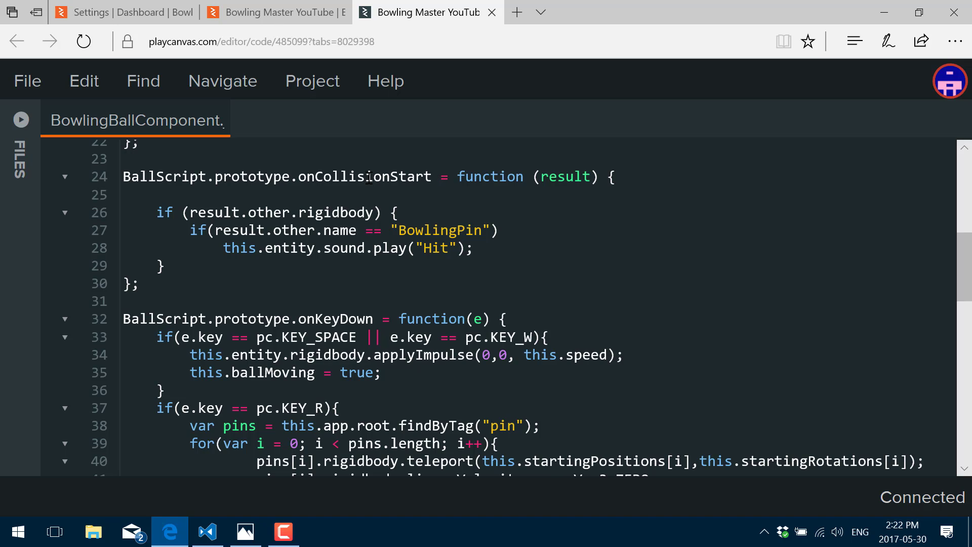
pyautogui.click(349, 252)
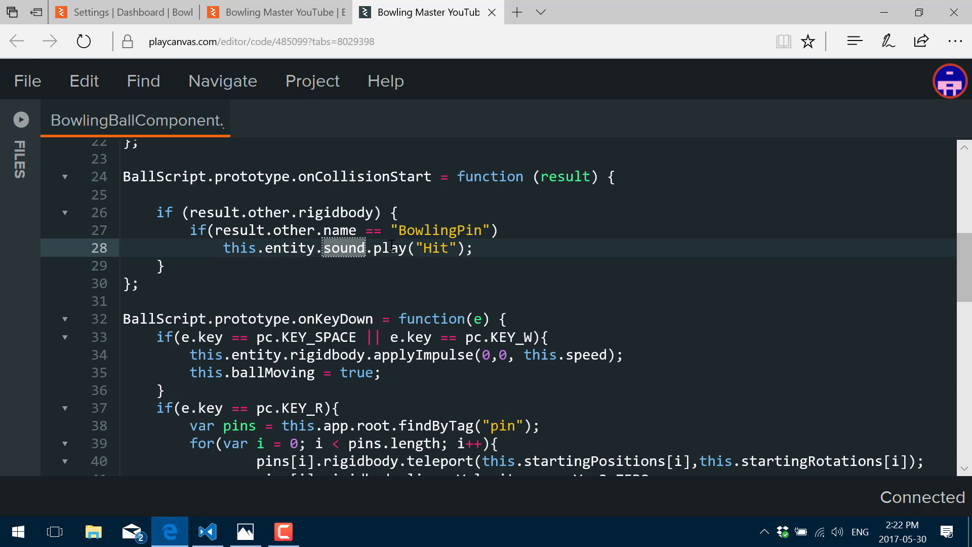
# Step: Check the Hit slot of the BowlingBall's sound component in the scene editor and return to the script code
pyautogui.click(277, 13)
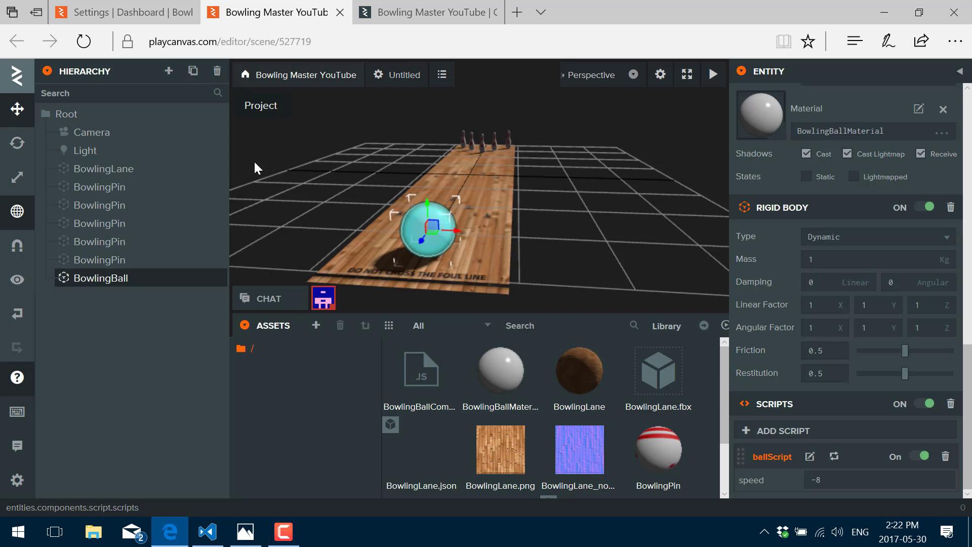
pyautogui.click(123, 278)
pyautogui.click(113, 282)
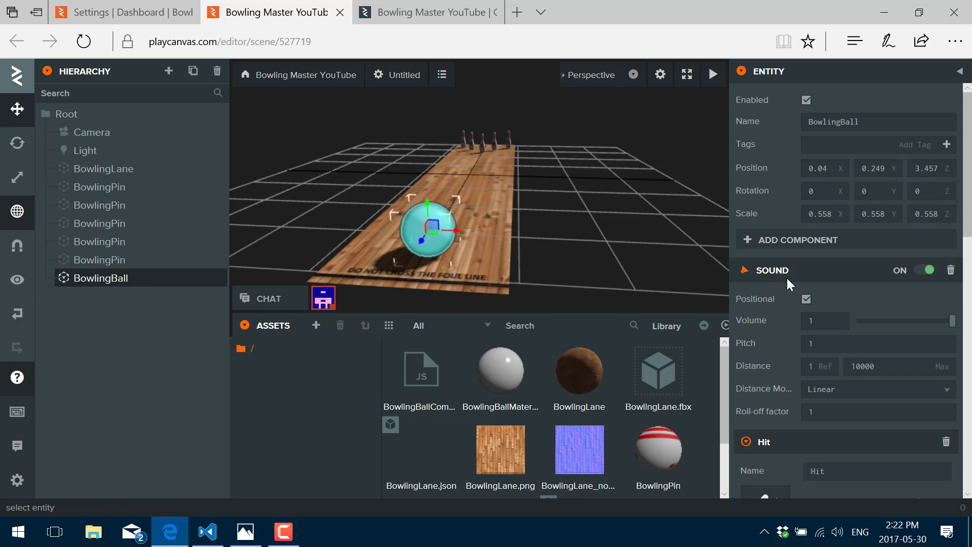
pyautogui.scroll(-1, 787, 278)
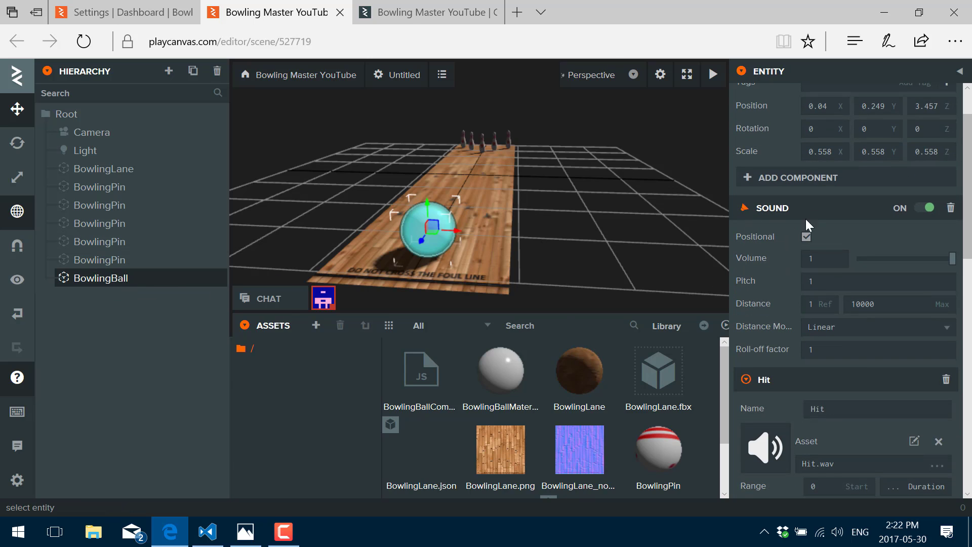
pyautogui.click(451, 12)
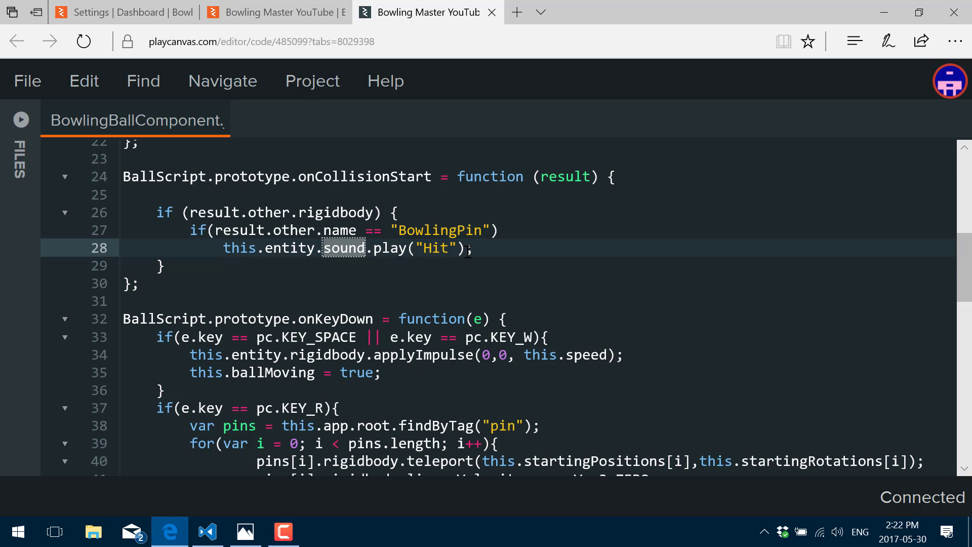
# Step: Review the keydown handler registration in initialize and highlight the speed argument of the applyImpulse call in onKeyDown
pyautogui.scroll(-3, 468, 252)
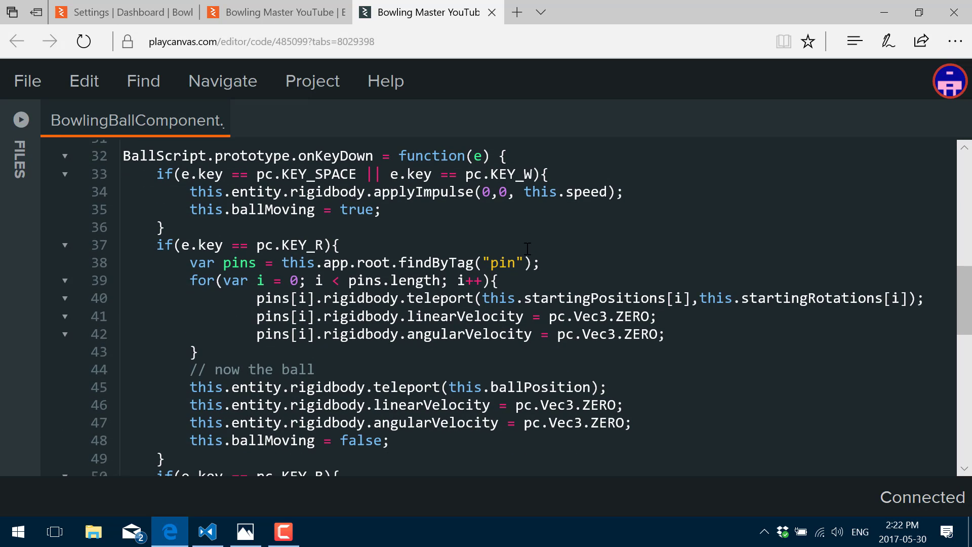
pyautogui.scroll(8, 272, 207)
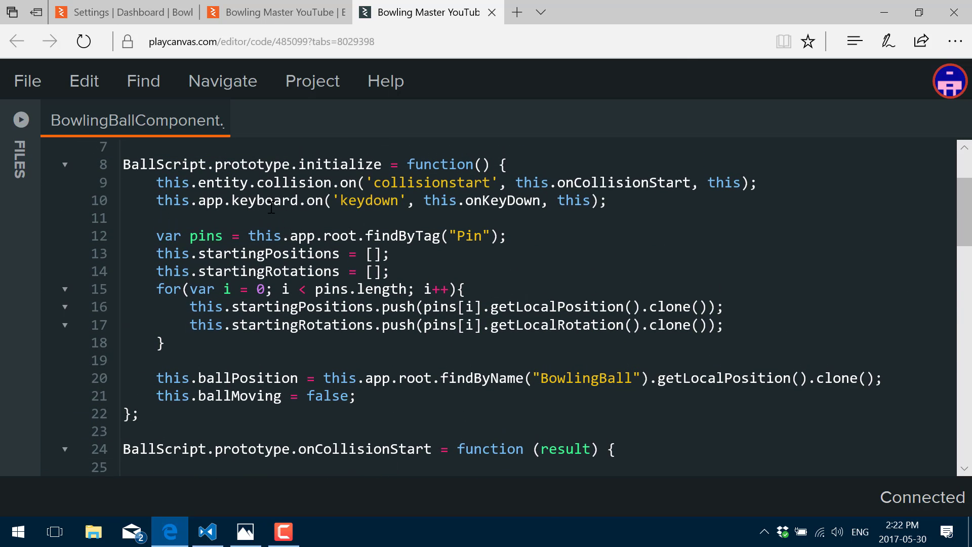
pyautogui.scroll(-7, 363, 239)
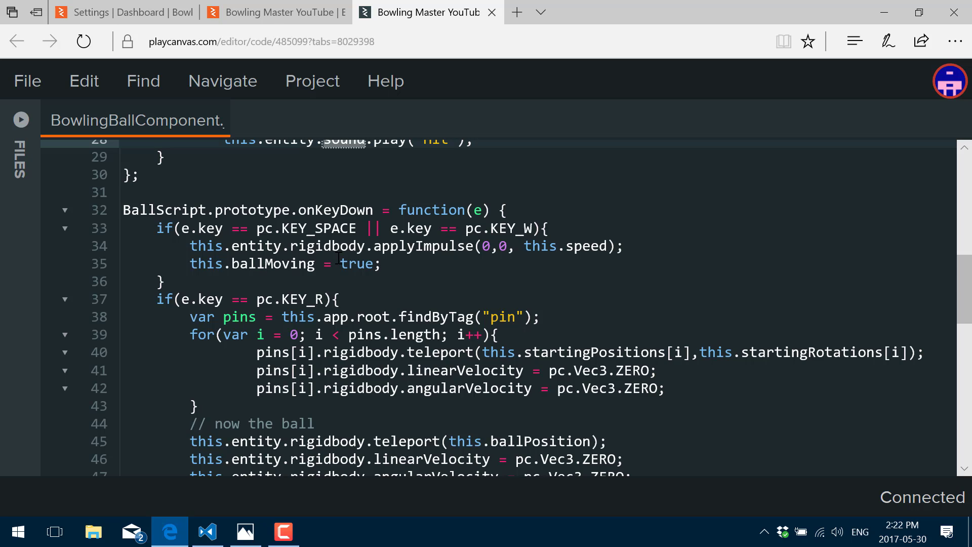
pyautogui.click(600, 243)
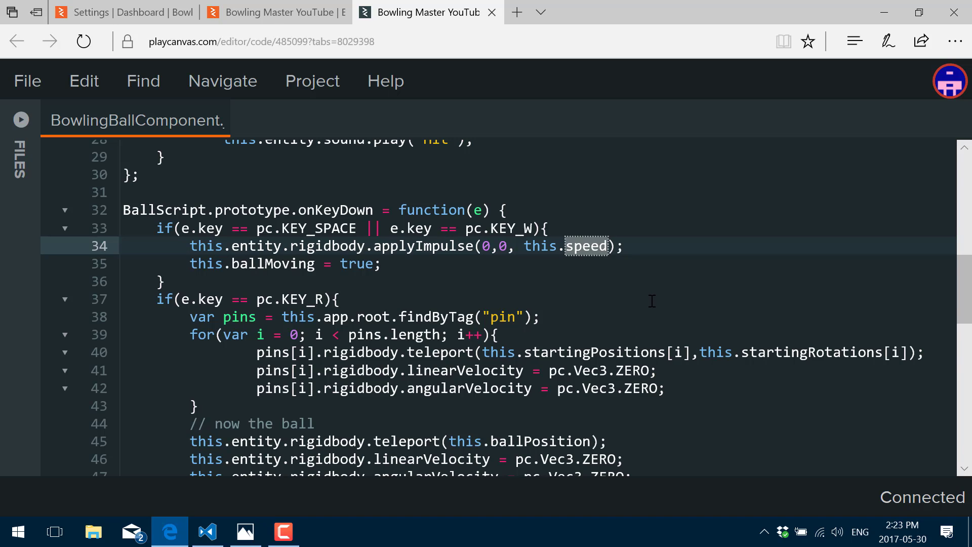
pyautogui.scroll(-1, 486, 302)
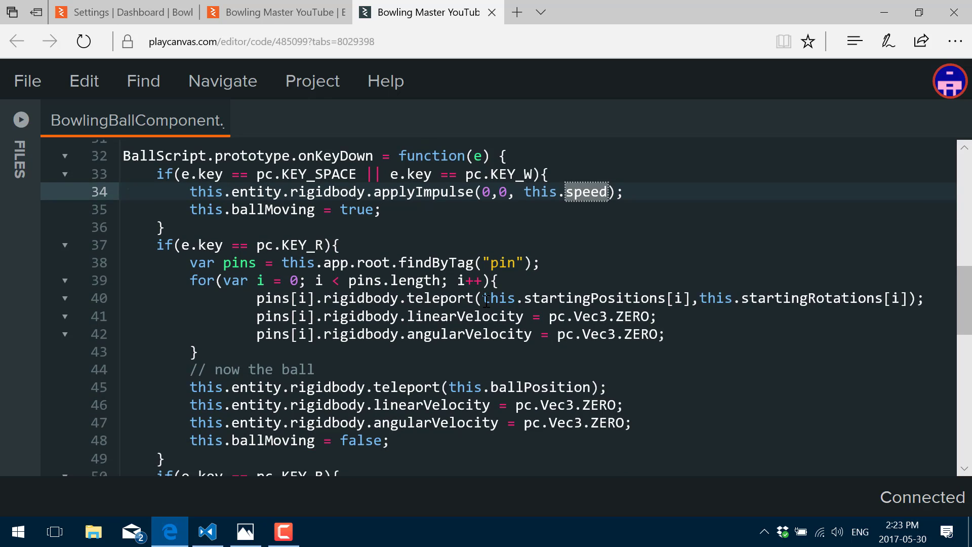
# Step: Examine the KEY_R reset code and highlight the teleport call that restores the pins' starting positions and rotations
pyautogui.scroll(-1, 486, 302)
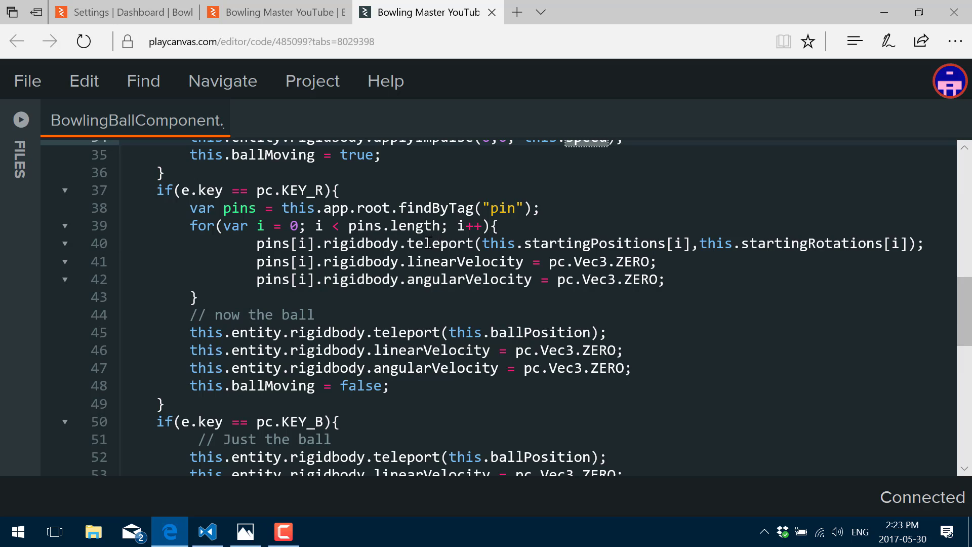
pyautogui.doubleClick(431, 244)
pyautogui.click(365, 246)
pyautogui.doubleClick(444, 243)
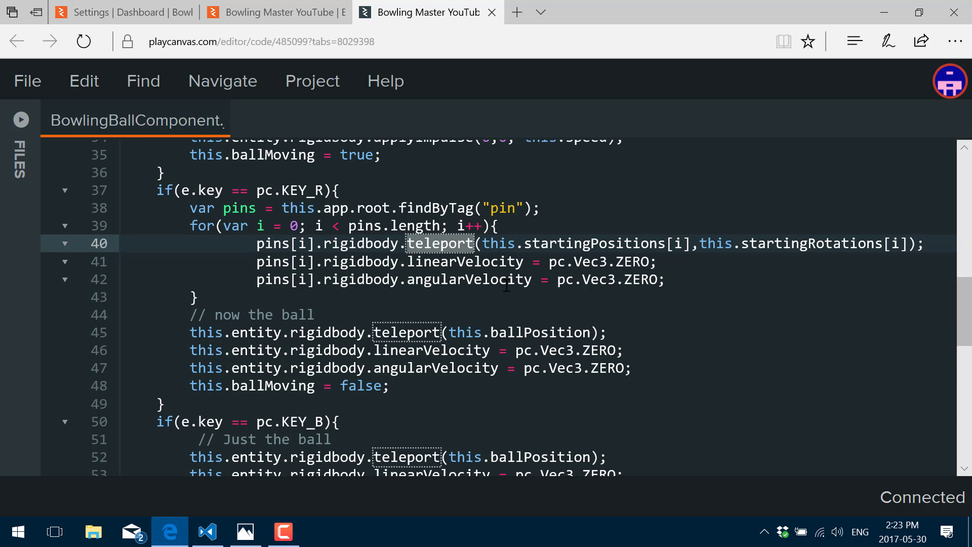
pyautogui.scroll(-1, 506, 285)
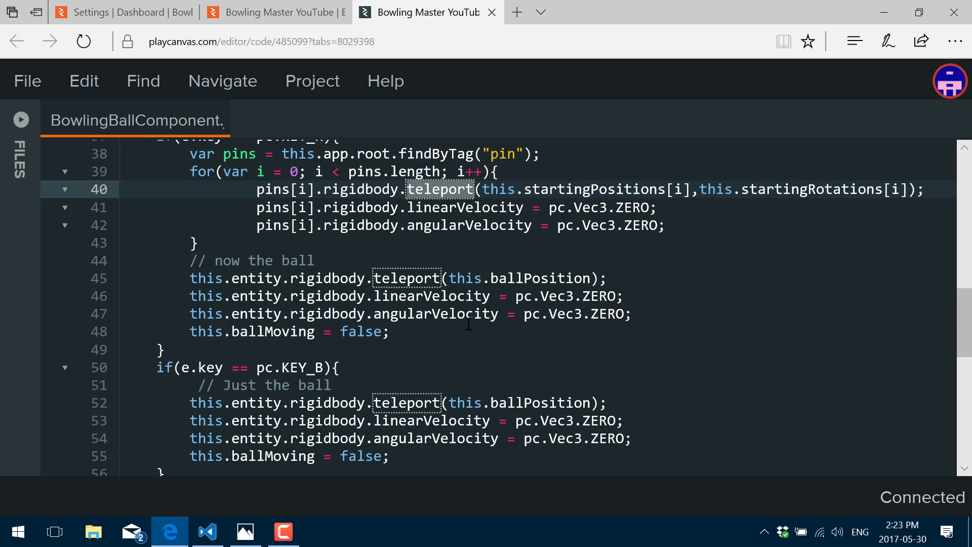
# Step: Review the KEY_B ball reset and the applyImpulse calls that steer the ball left and right
pyautogui.scroll(-3, 469, 324)
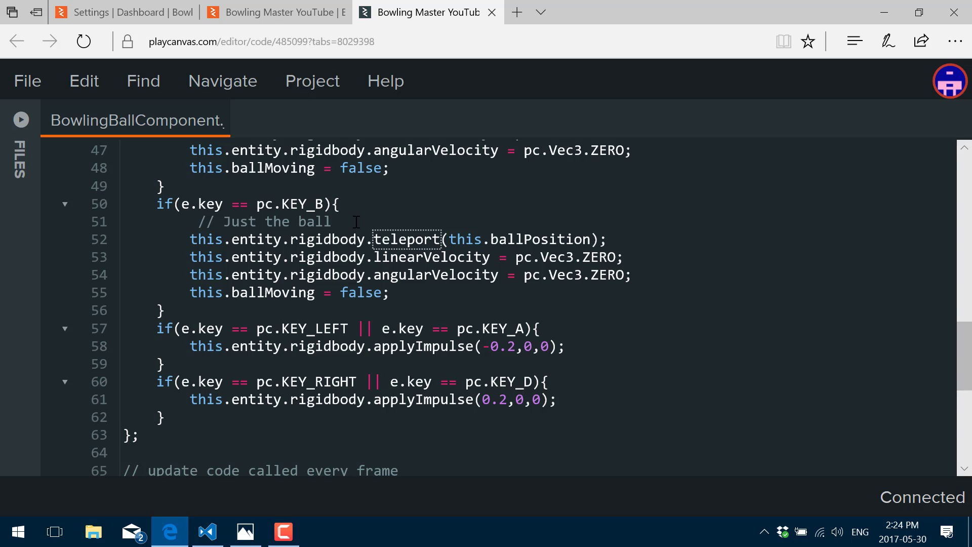
pyautogui.scroll(-2, 356, 222)
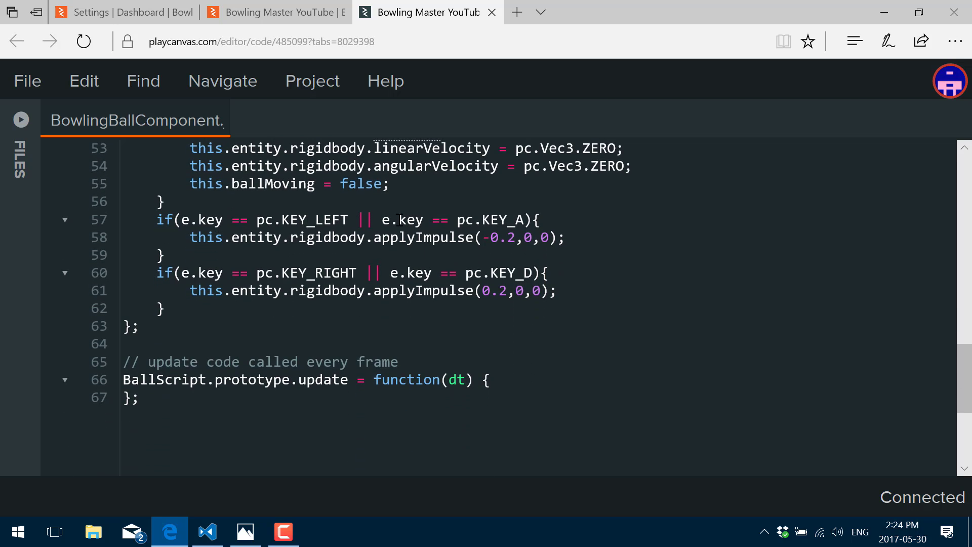
pyautogui.doubleClick(423, 237)
pyautogui.click(415, 290)
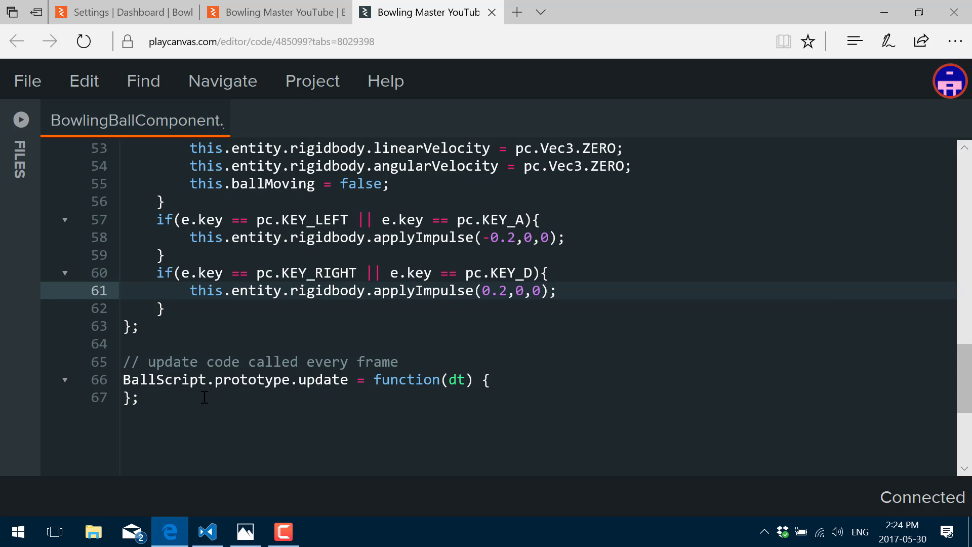
# Step: Highlight the empty update function at the end of the script and skim back over the preceding handlers
pyautogui.click(147, 398)
pyautogui.keyDown('shift'); pyautogui.click(125, 362); pyautogui.keyUp('shift')
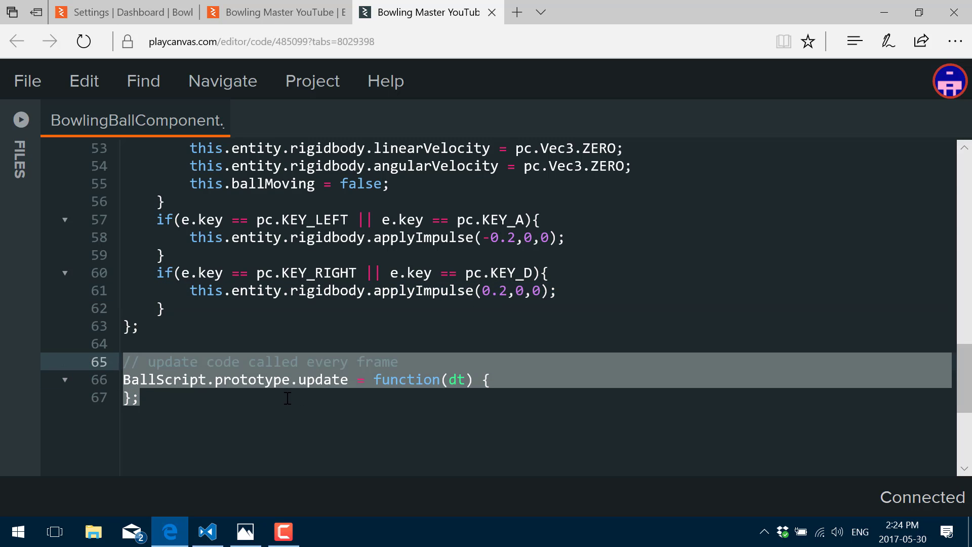
pyautogui.scroll(-1, 287, 399)
pyautogui.scroll(-1, 287, 399)
pyautogui.scroll(-2, 274, 272)
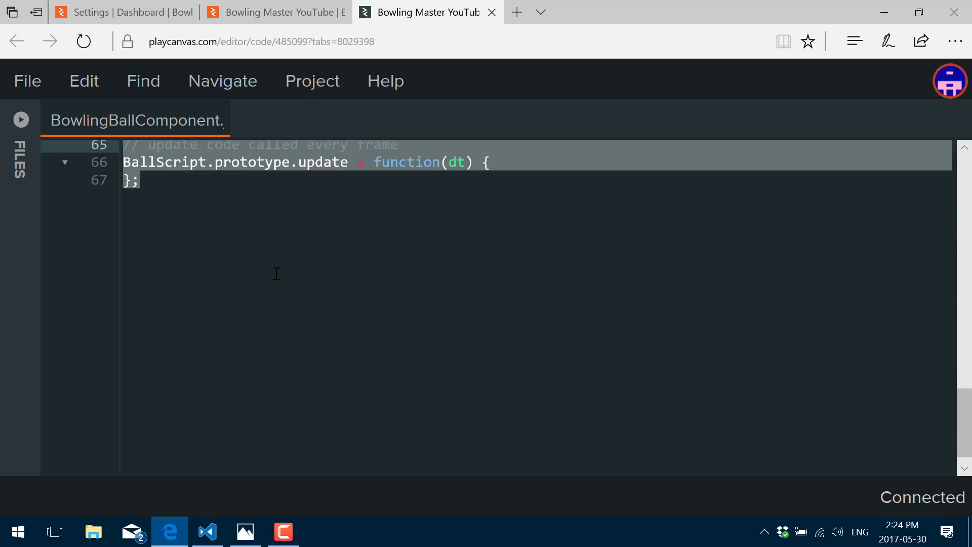
pyautogui.scroll(2, 245, 286)
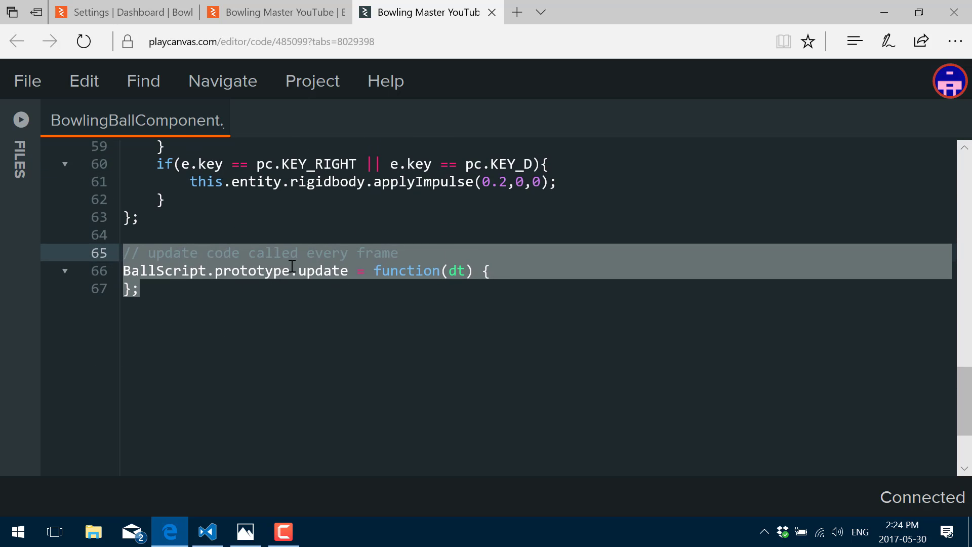
pyautogui.scroll(18, 351, 340)
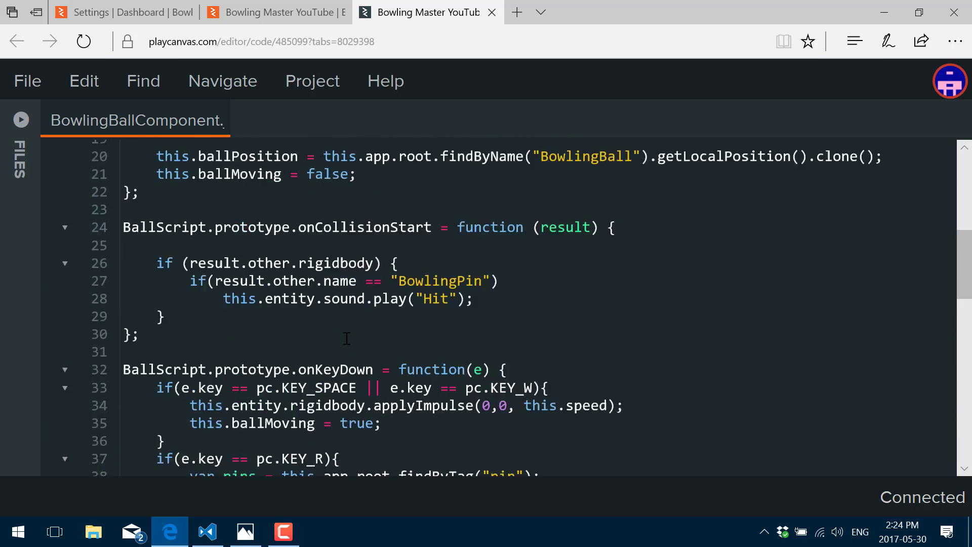
pyautogui.scroll(-1, 345, 336)
pyautogui.scroll(-20, 344, 337)
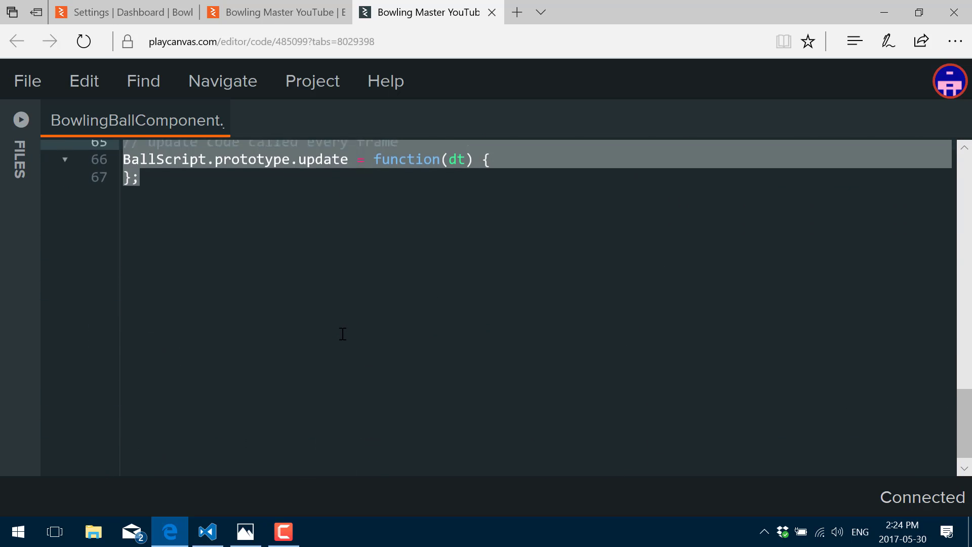
pyautogui.scroll(5, 343, 335)
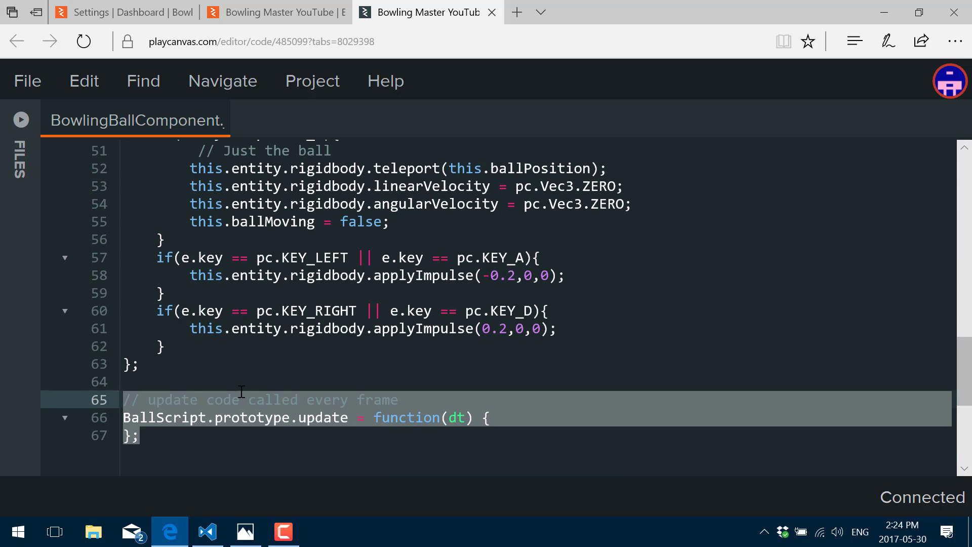
# Step: Return to the scene editor and scale the BowlingBall down slightly and uniformly
pyautogui.click(258, 14)
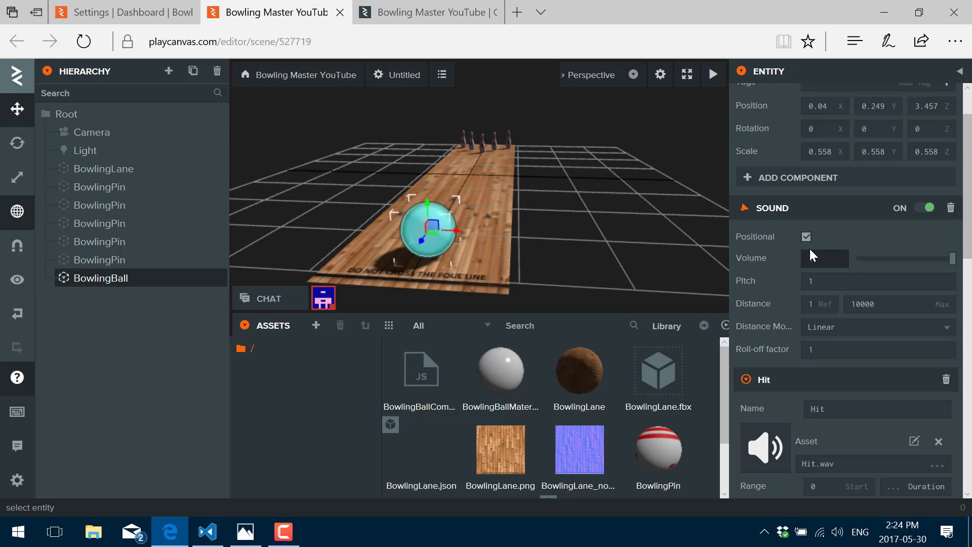
pyautogui.scroll(2, 810, 247)
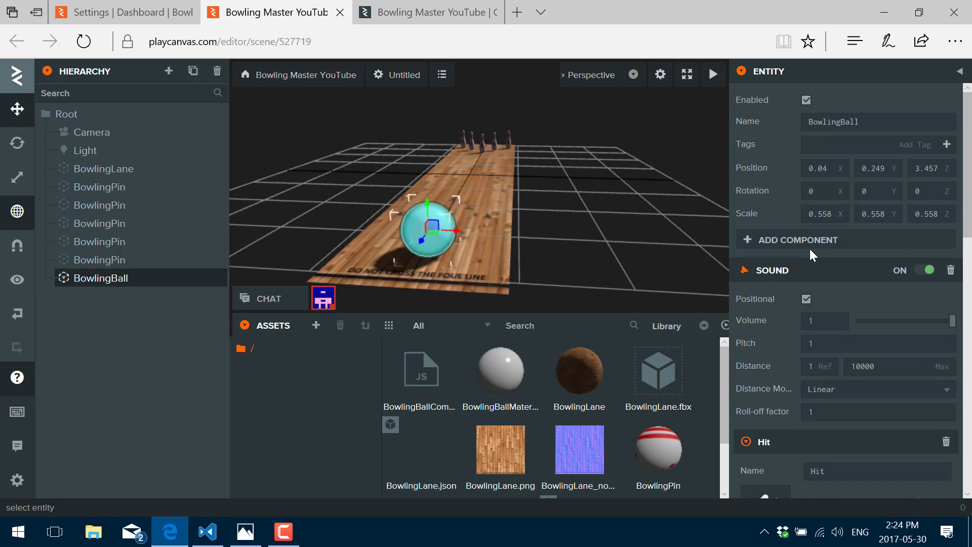
pyautogui.click(17, 177)
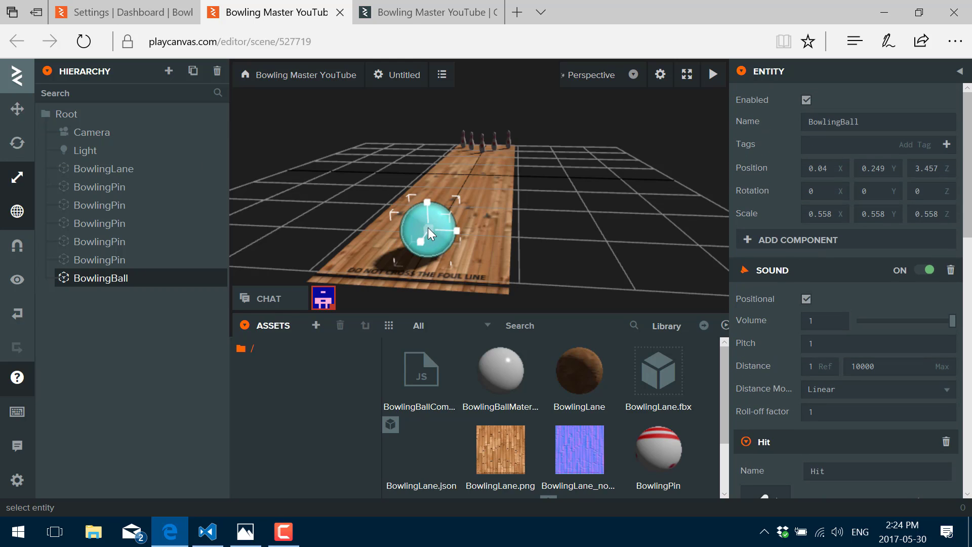
pyautogui.moveTo(428, 227); pyautogui.dragTo(428, 237)
# Step: Set the BowlingBall's sphere collision radius to 0.23, trying 0.3 and 0.22 first
pyautogui.scroll(-10, 850, 292)
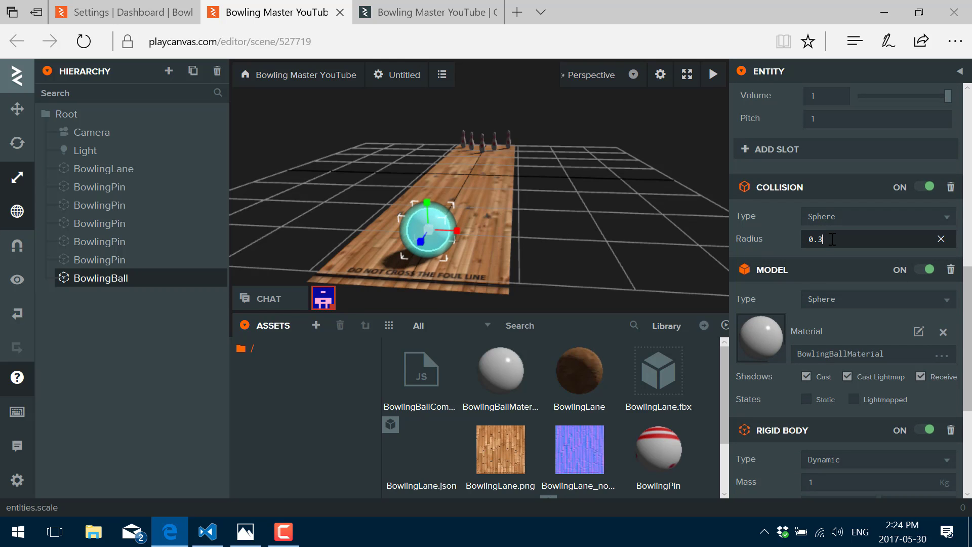
pyautogui.press('Return')
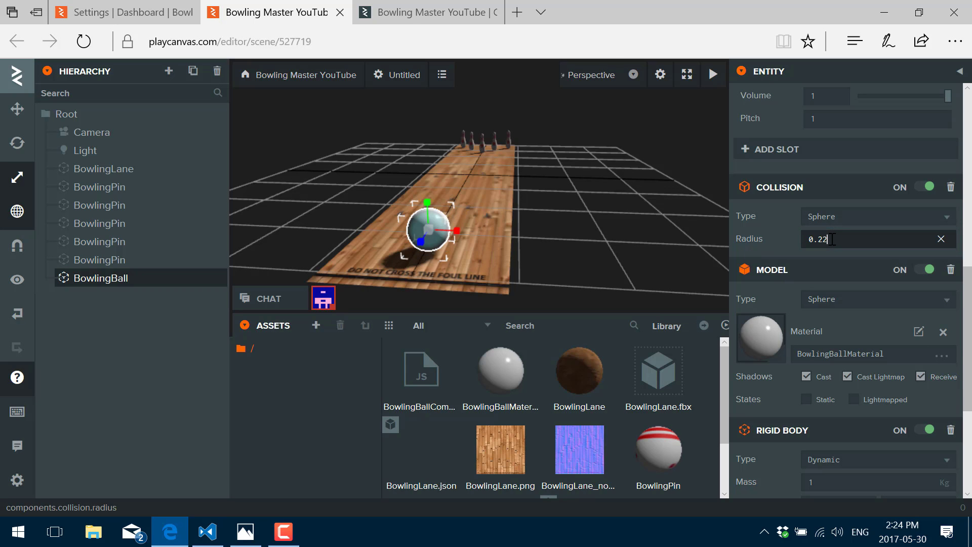
pyautogui.press('Return')
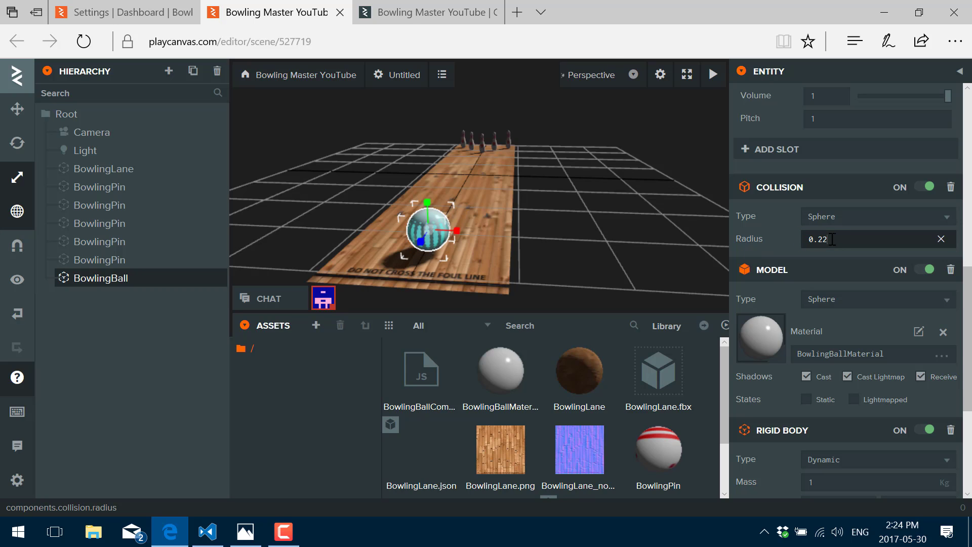
pyautogui.press('Return')
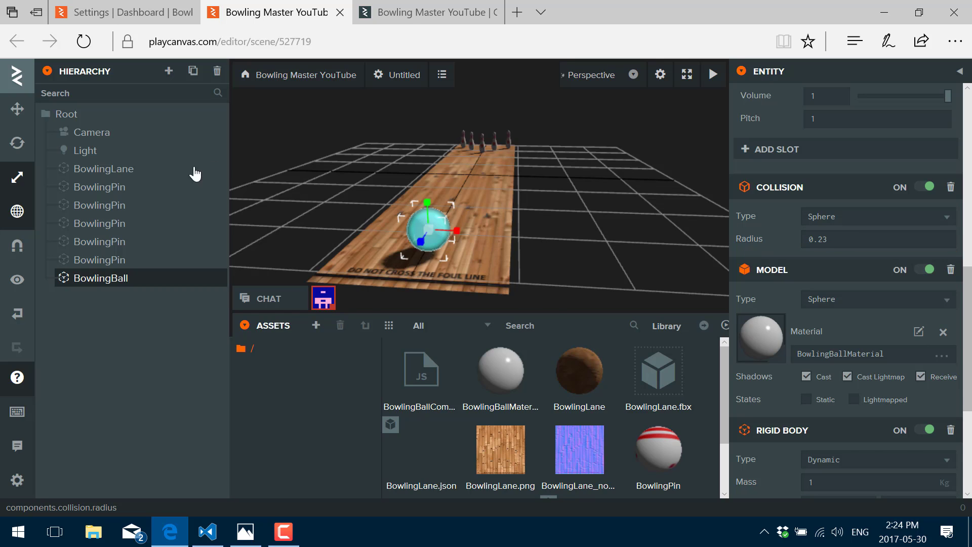
# Step: Move the Camera back along the Z axis to about 4.812 so its view takes in the whole ball
pyautogui.click(90, 135)
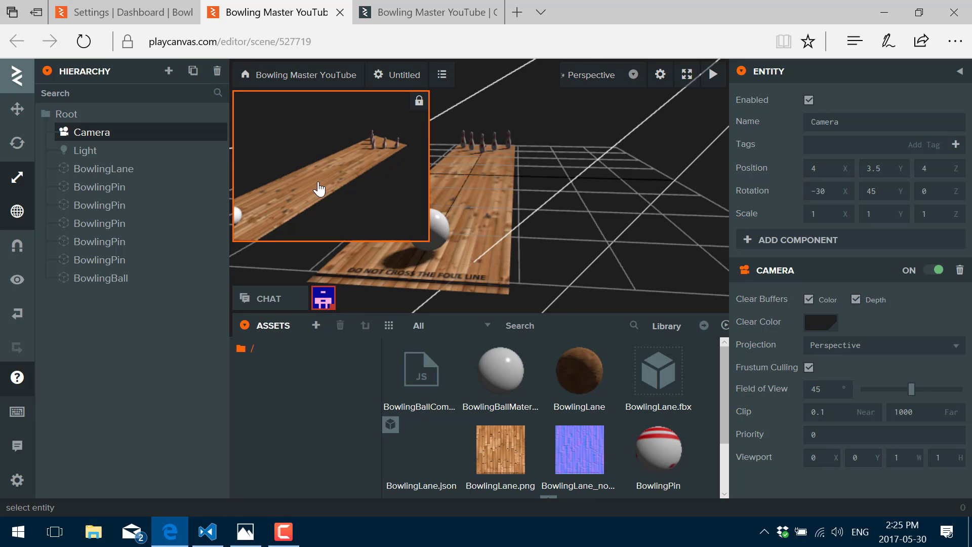
pyautogui.scroll(-3, 536, 208)
pyautogui.scroll(-3, 536, 208)
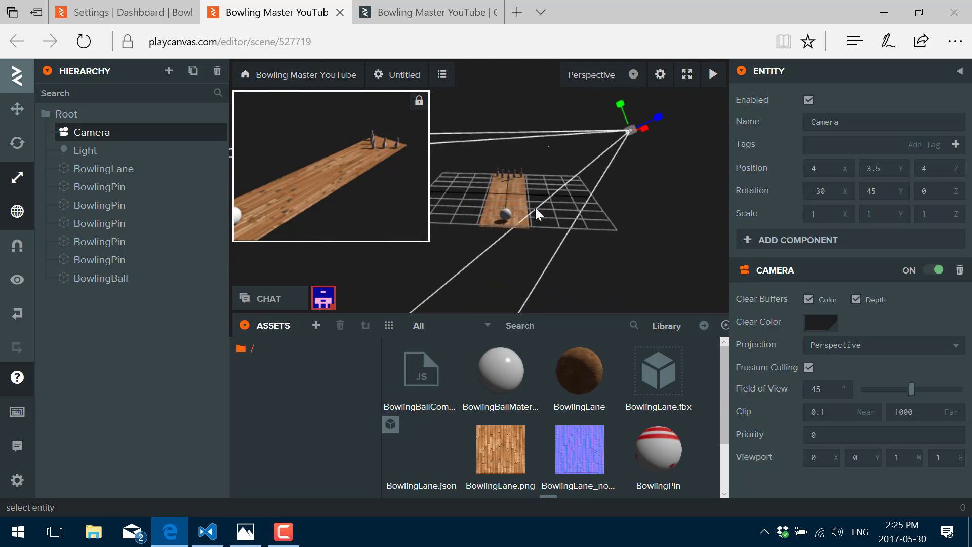
pyautogui.click(7, 122)
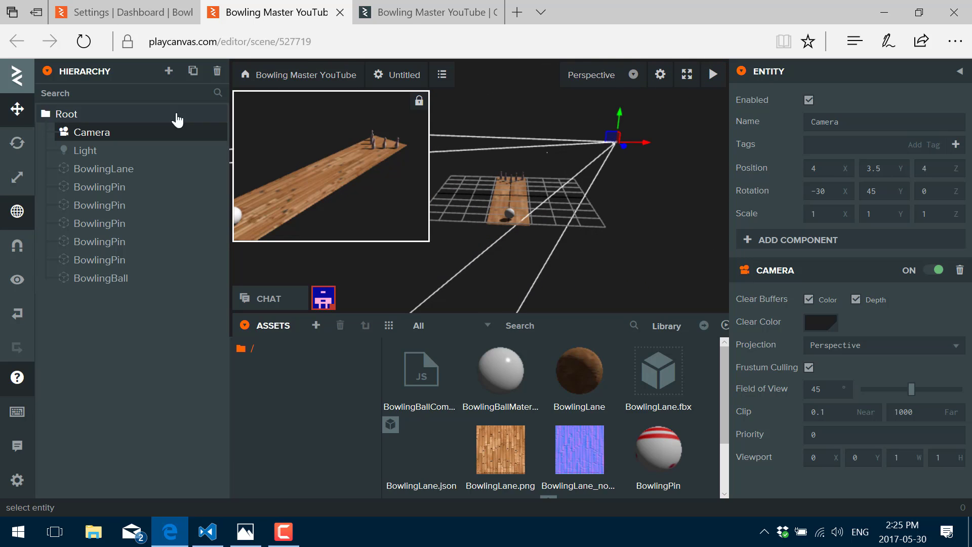
pyautogui.moveTo(622, 147); pyautogui.dragTo(626, 151)
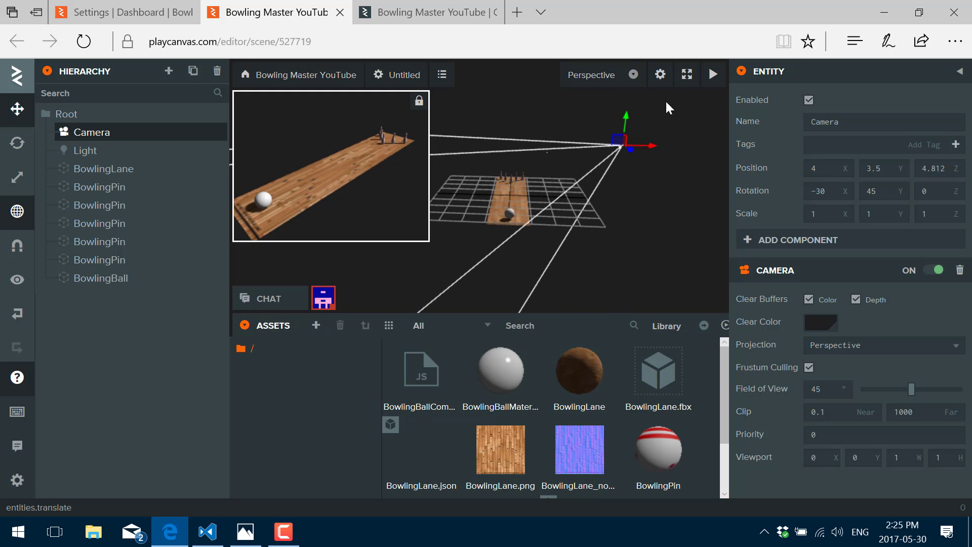
# Step: Launch the scene in a new tab to test the ball against the pins with the adjusted camera
pyautogui.click(714, 76)
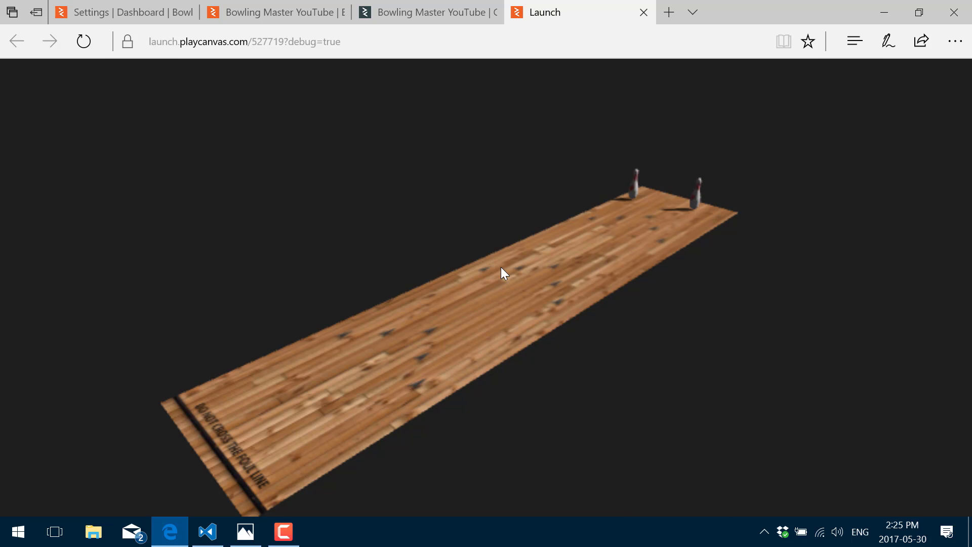
pyautogui.click(284, 532)
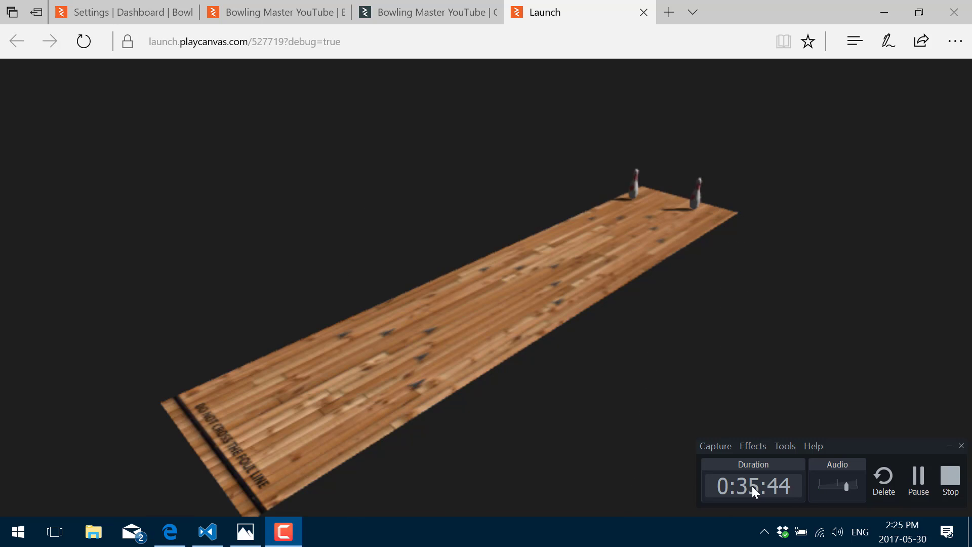
pyautogui.click(283, 532)
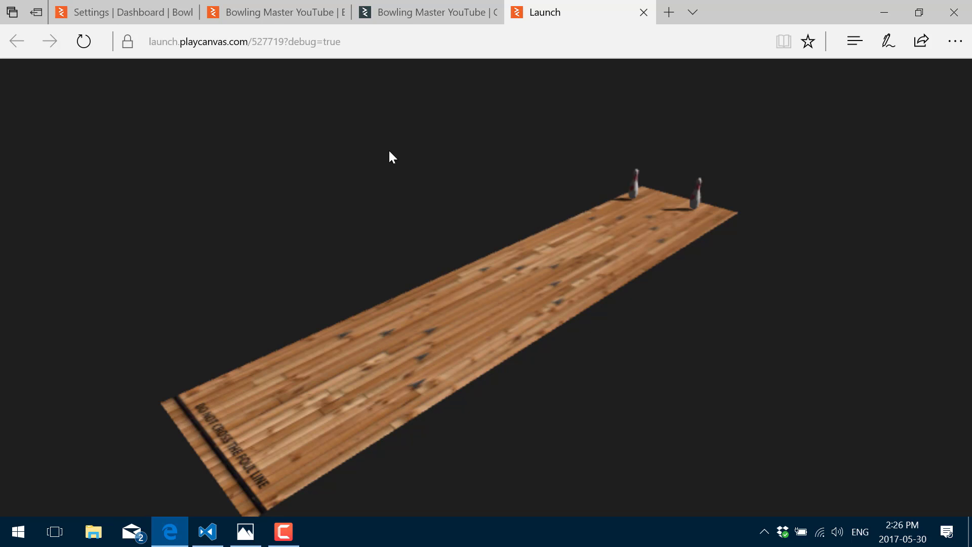
# Step: Return to the scene editor and examine the BowlingLane material's tiling, diffuse, normals and other rendering properties
pyautogui.click(282, 20)
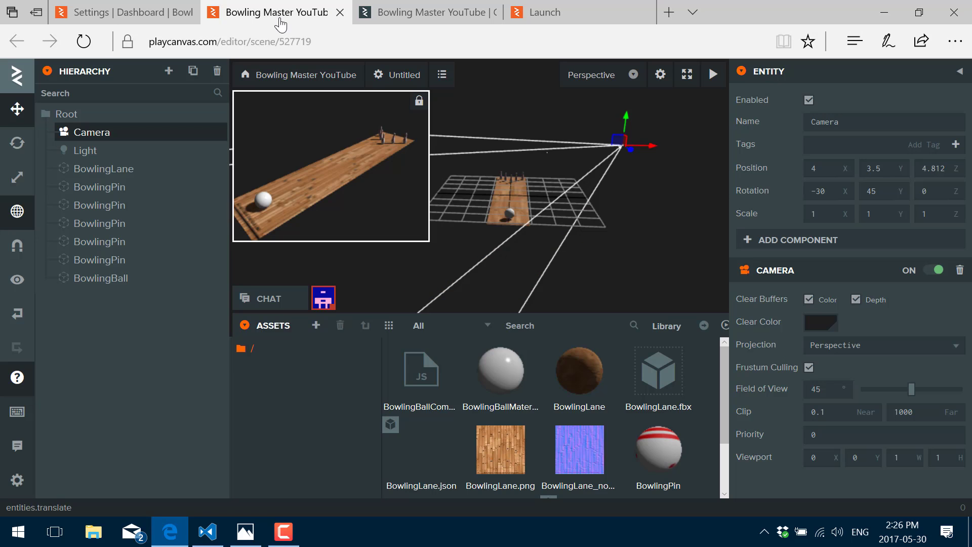
pyautogui.click(586, 362)
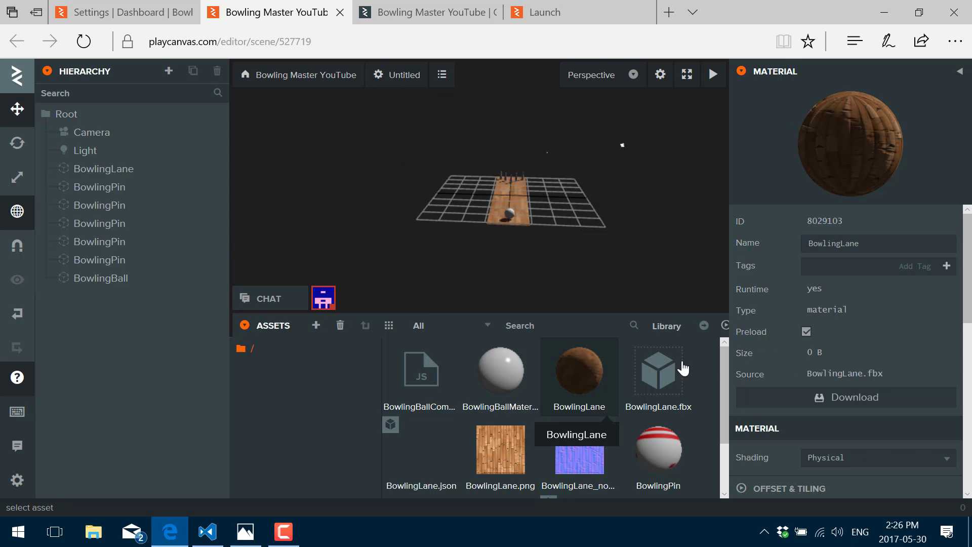
pyautogui.scroll(-4, 909, 362)
pyautogui.scroll(-5, 844, 348)
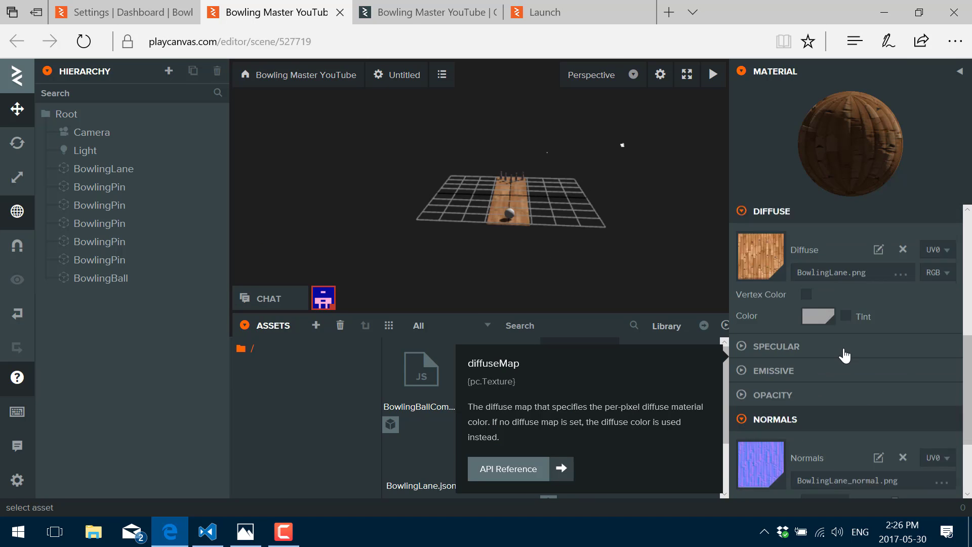
pyautogui.click(768, 487)
pyautogui.scroll(-2, 790, 466)
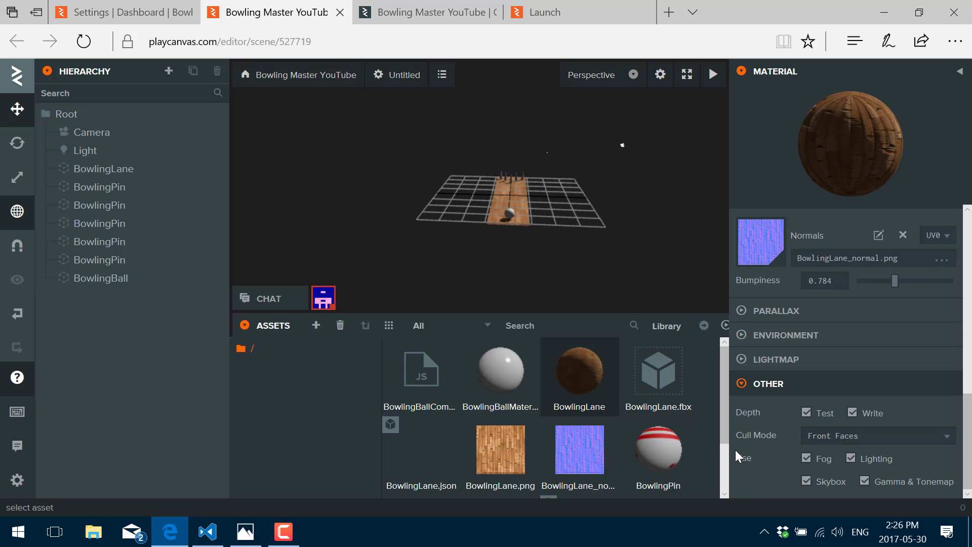
pyautogui.scroll(4, 779, 449)
pyautogui.scroll(4, 780, 453)
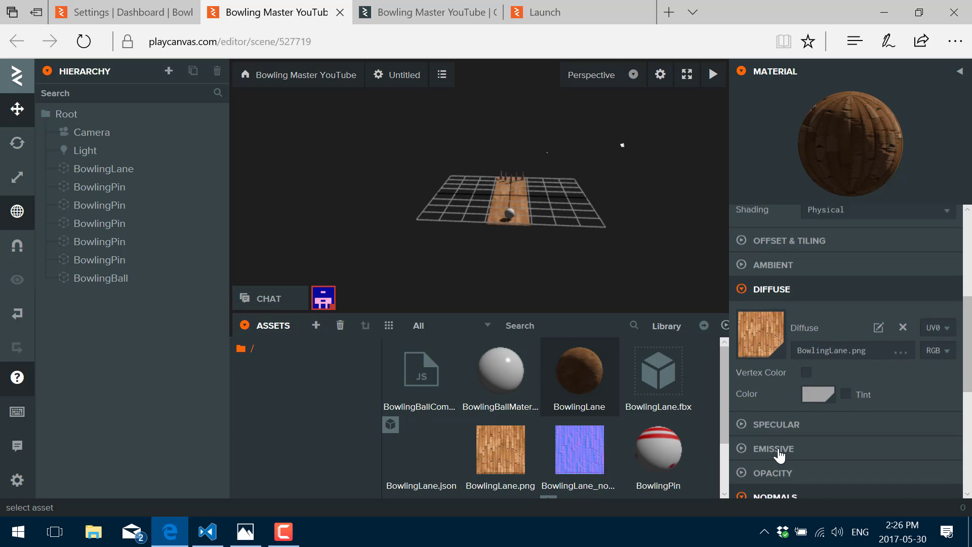
pyautogui.click(750, 298)
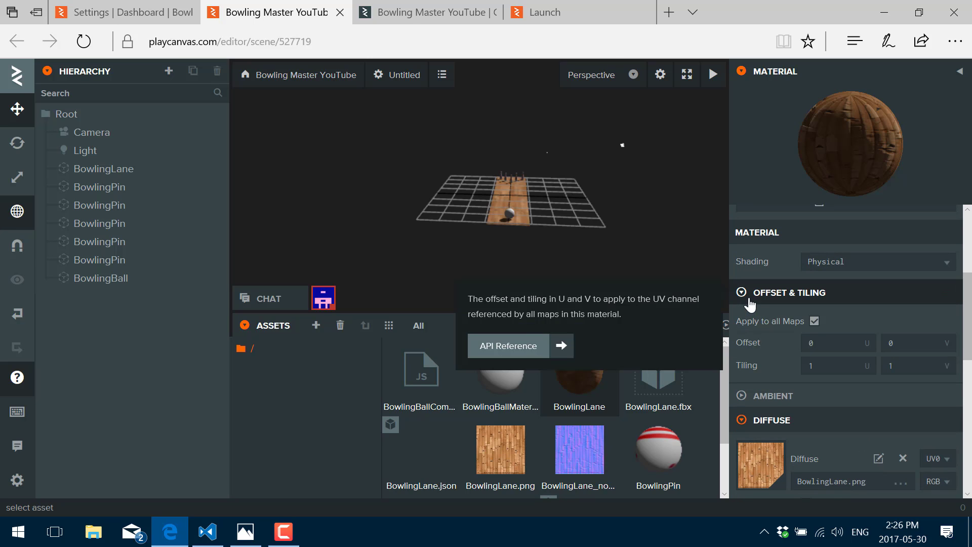
pyautogui.click(749, 300)
pyautogui.scroll(-3, 764, 349)
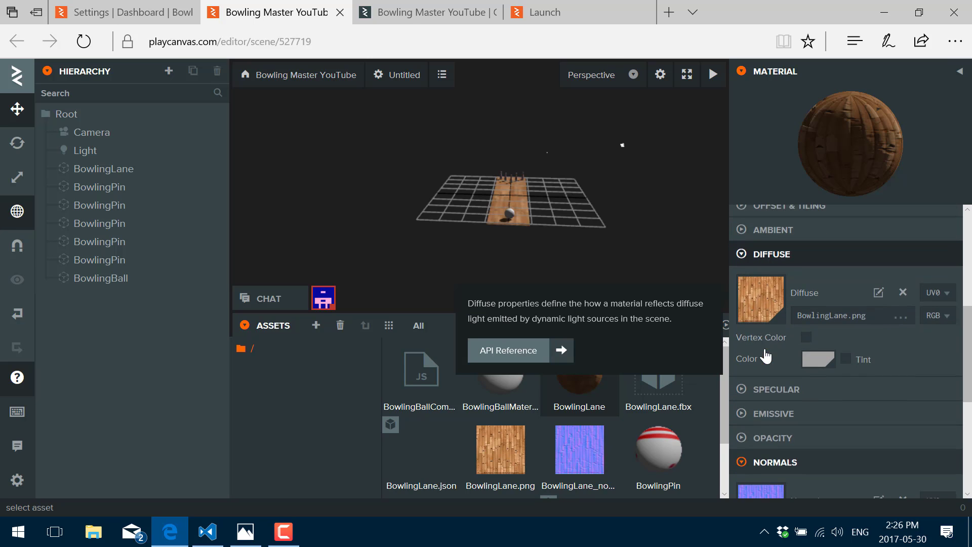
pyautogui.scroll(-5, 765, 349)
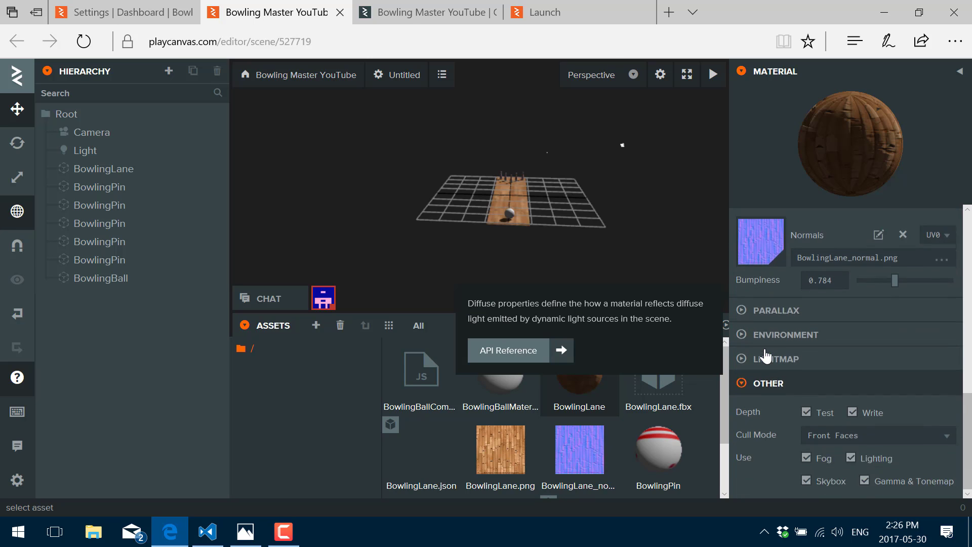
# Step: Set the filtering of the BowlingLane.png texture to Point
pyautogui.click(500, 453)
pyautogui.scroll(-4, 883, 430)
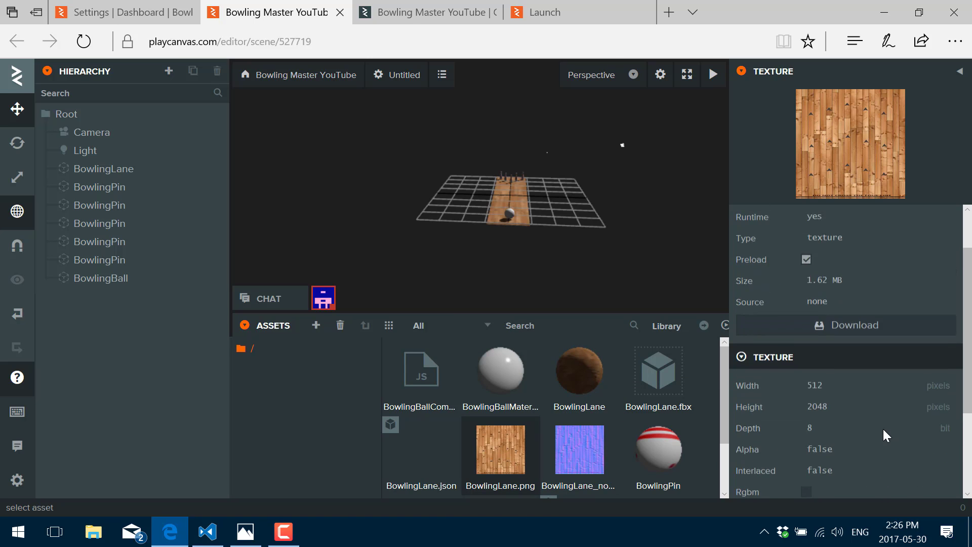
pyautogui.click(860, 413)
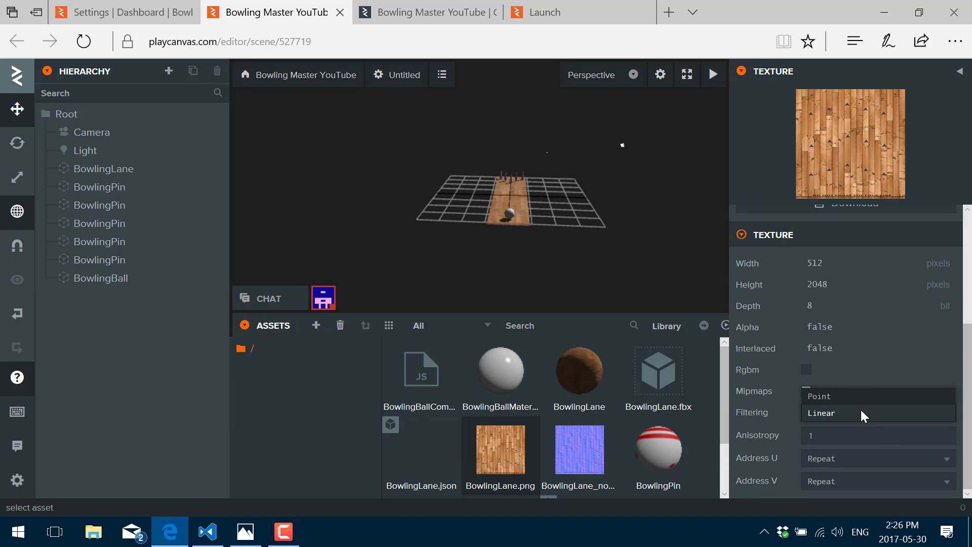
pyautogui.click(830, 396)
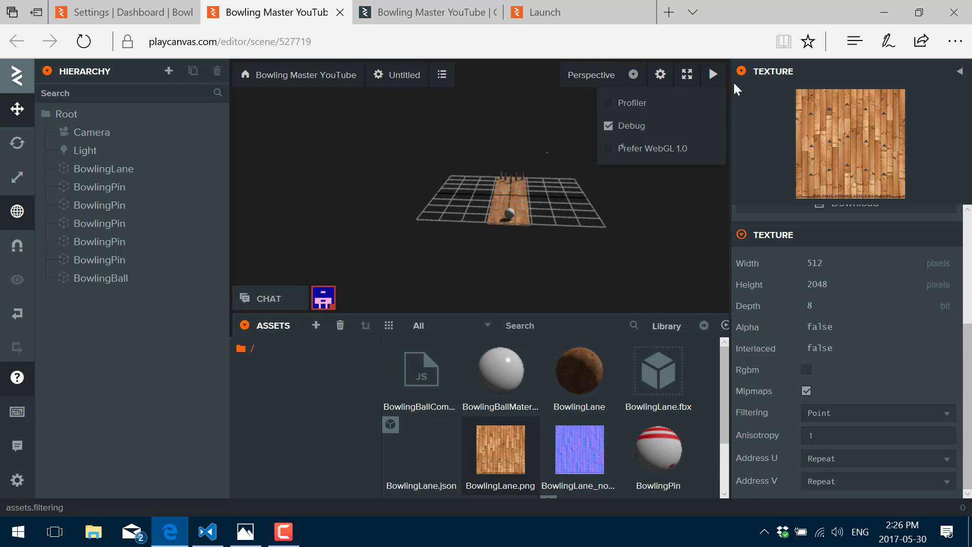
# Step: Launch the scene again to check the lane texture, reducing the browser zoom and reloading the page
pyautogui.click(713, 75)
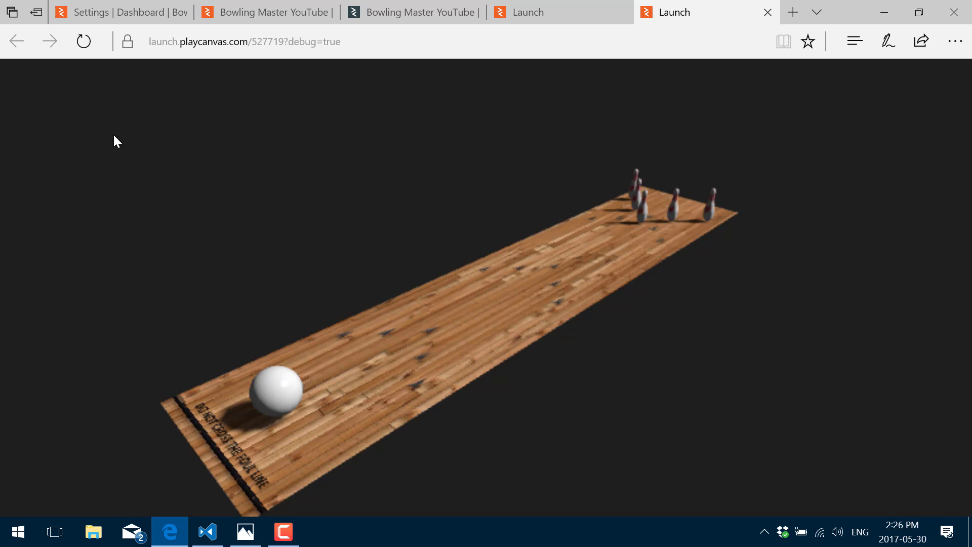
pyautogui.click(88, 43)
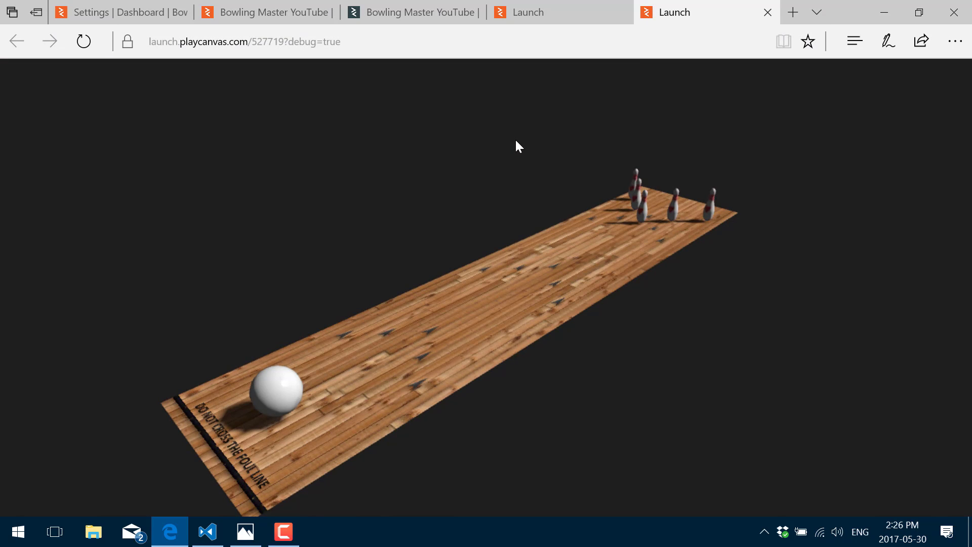
pyautogui.click(956, 42)
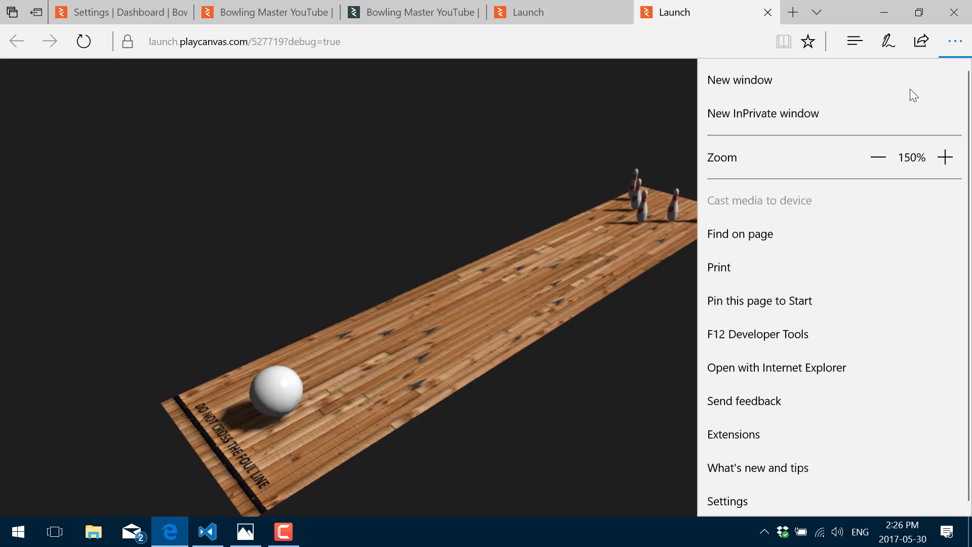
pyautogui.click(879, 157)
pyautogui.click(879, 157)
pyautogui.click(83, 43)
pyautogui.click(83, 43)
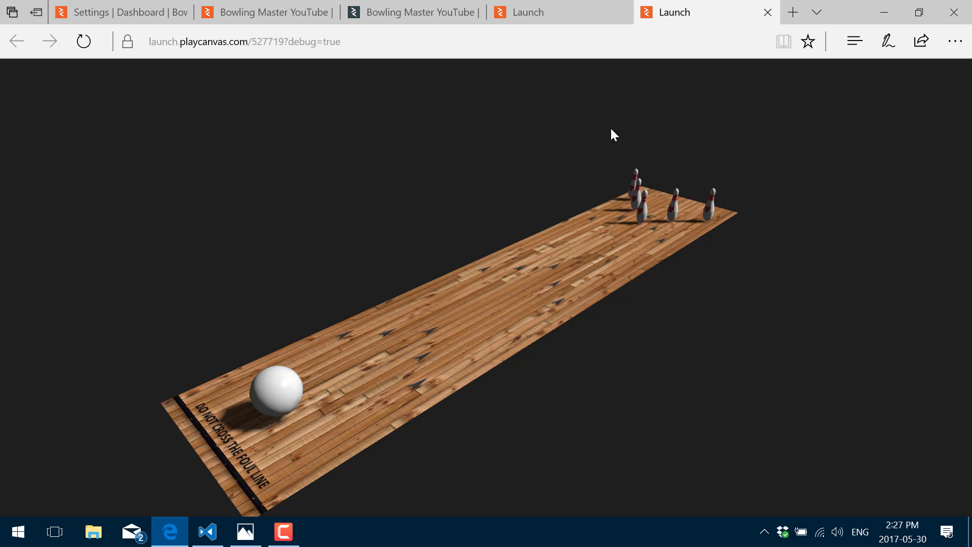
# Step: Close both launched game pages and return to the scene editor
pyautogui.click(767, 15)
pyautogui.click(640, 14)
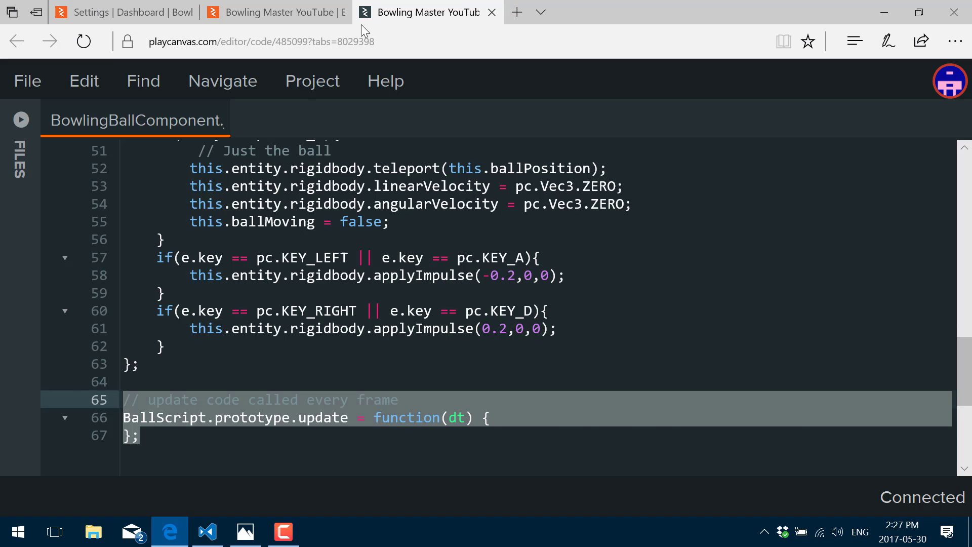
pyautogui.click(282, 15)
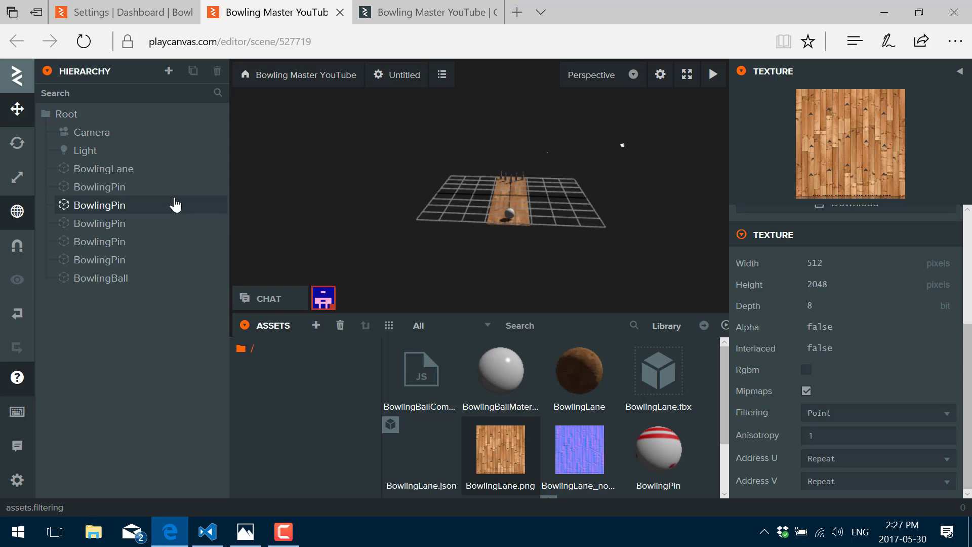
# Step: Open the scene settings and examine the rendering options, including resolution and anti-aliasing, and the lightmapping options
pyautogui.moveTo(660, 80)
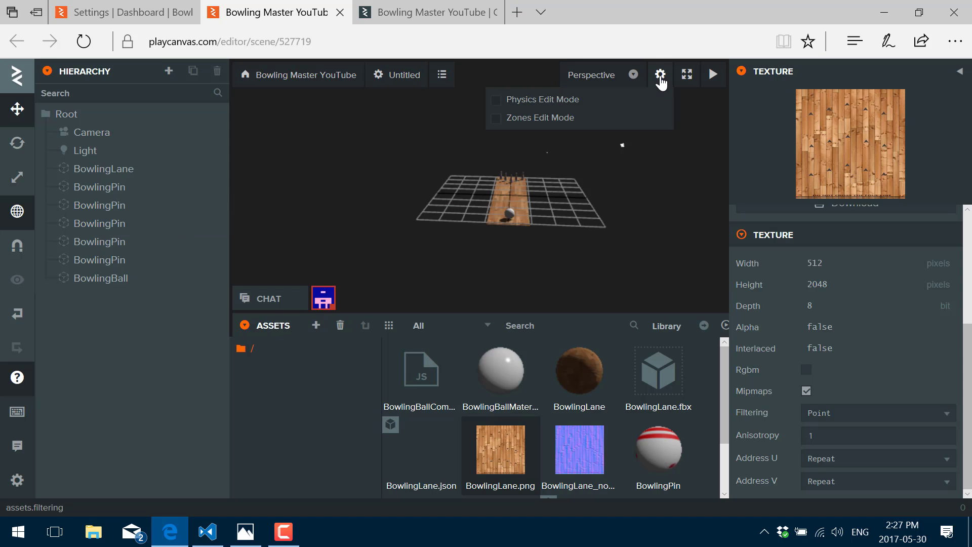
pyautogui.click(387, 79)
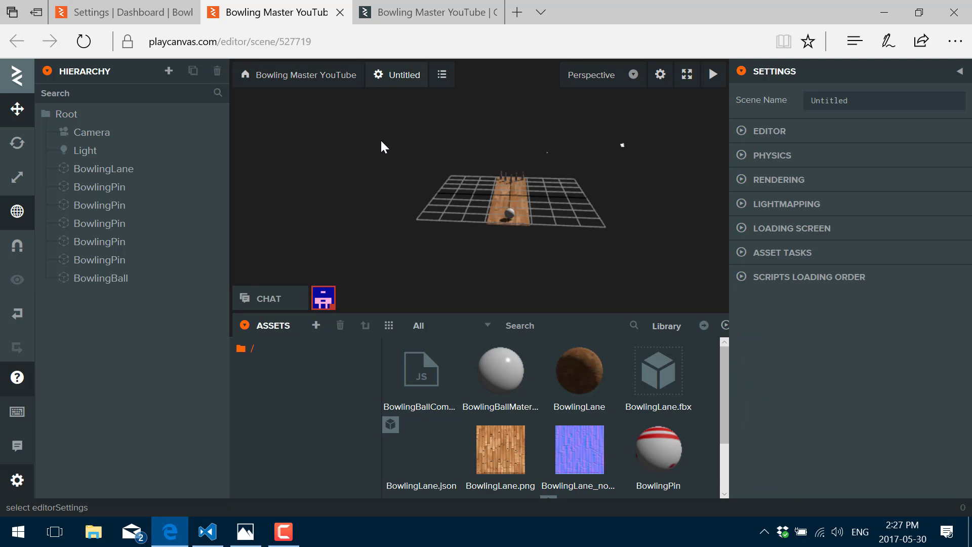
pyautogui.click(741, 179)
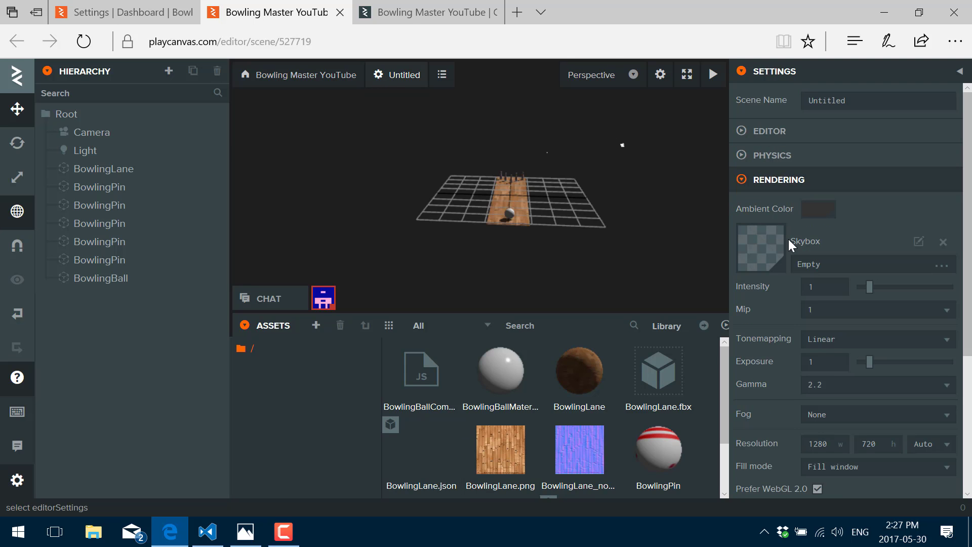
pyautogui.scroll(-3, 809, 246)
pyautogui.scroll(3, 810, 247)
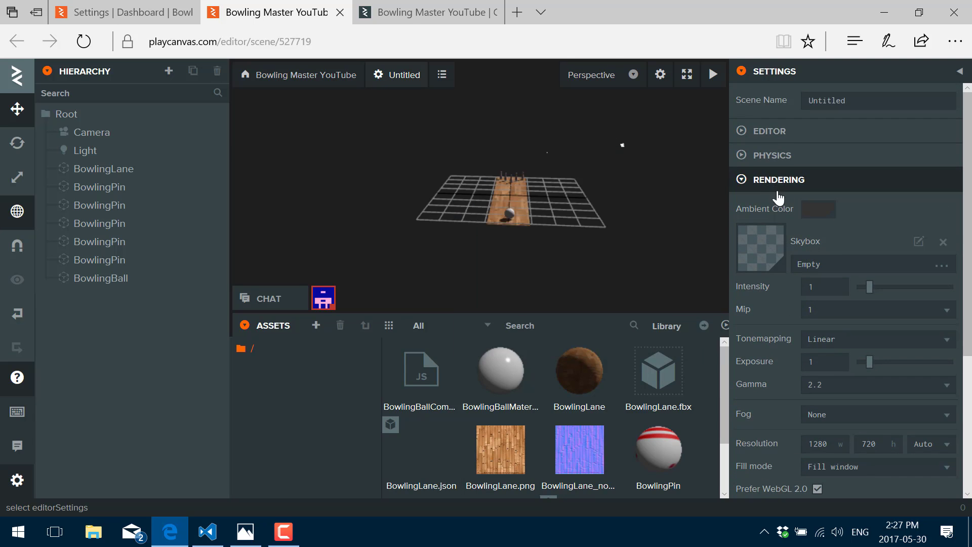
pyautogui.scroll(-4, 844, 253)
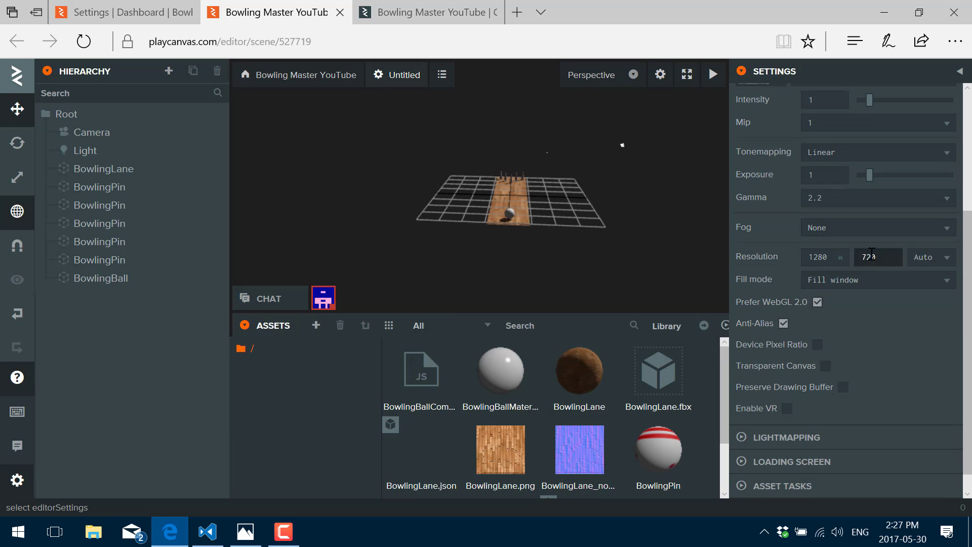
pyautogui.scroll(-1, 870, 345)
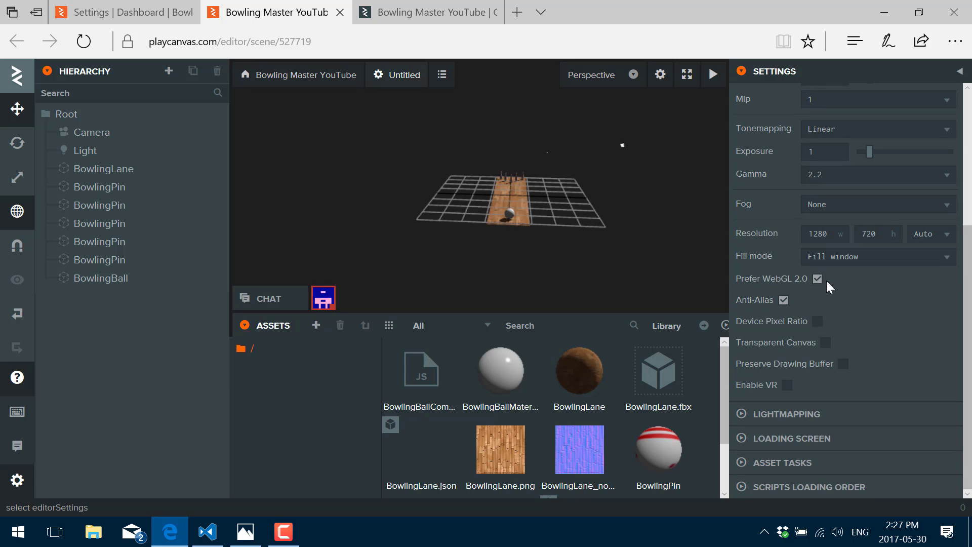
pyautogui.click(760, 413)
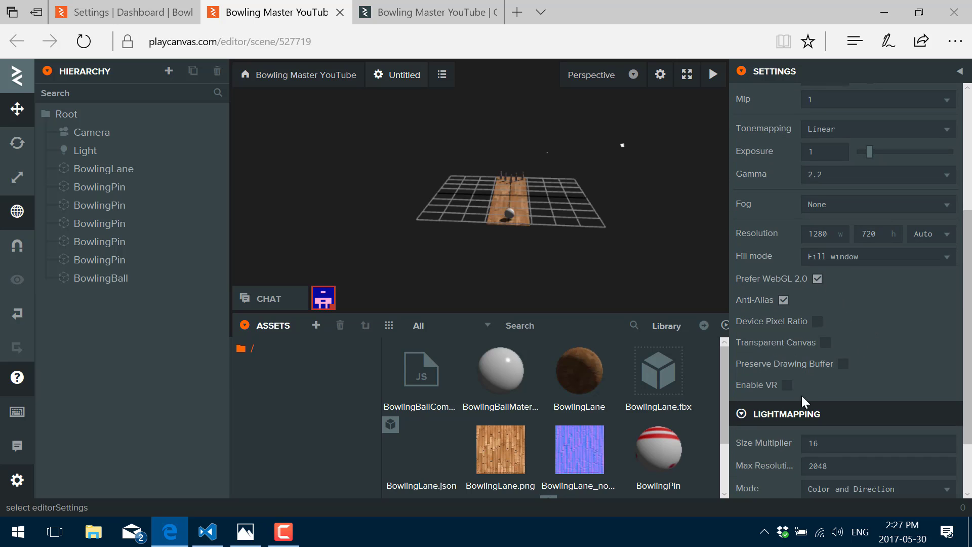
pyautogui.scroll(-3, 859, 382)
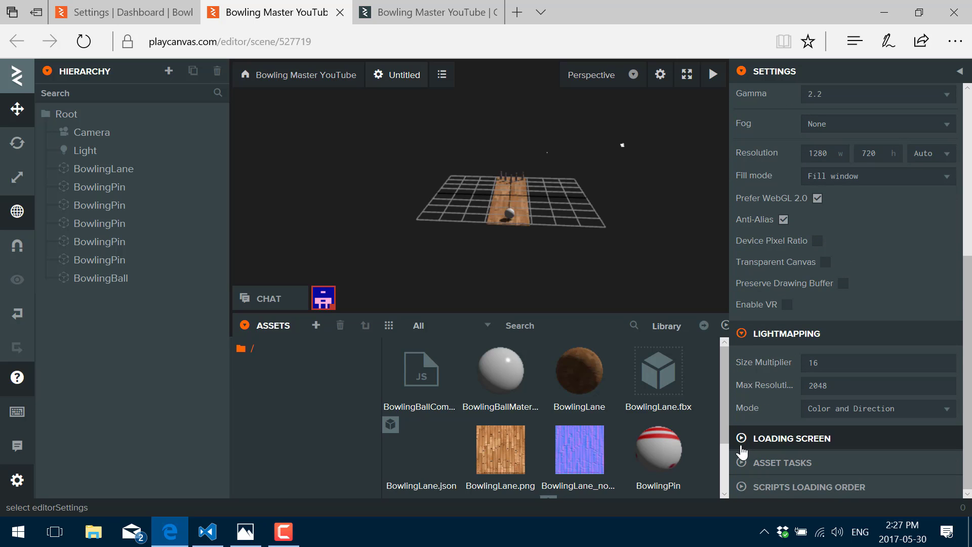
# Step: Examine the loading screen and scripts loading order settings, and look over the rendering options again
pyautogui.click(774, 437)
pyautogui.scroll(-2, 775, 435)
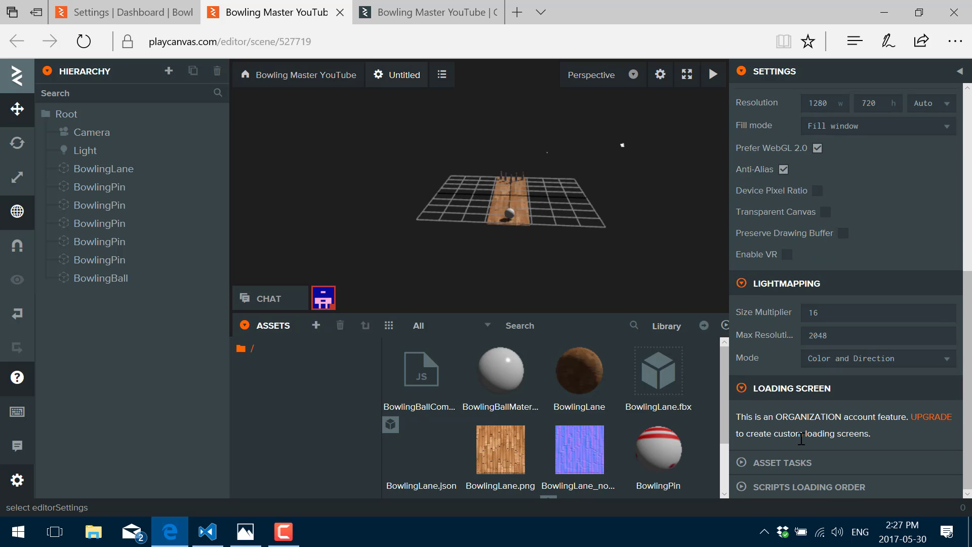
pyautogui.click(743, 394)
pyautogui.scroll(4, 747, 394)
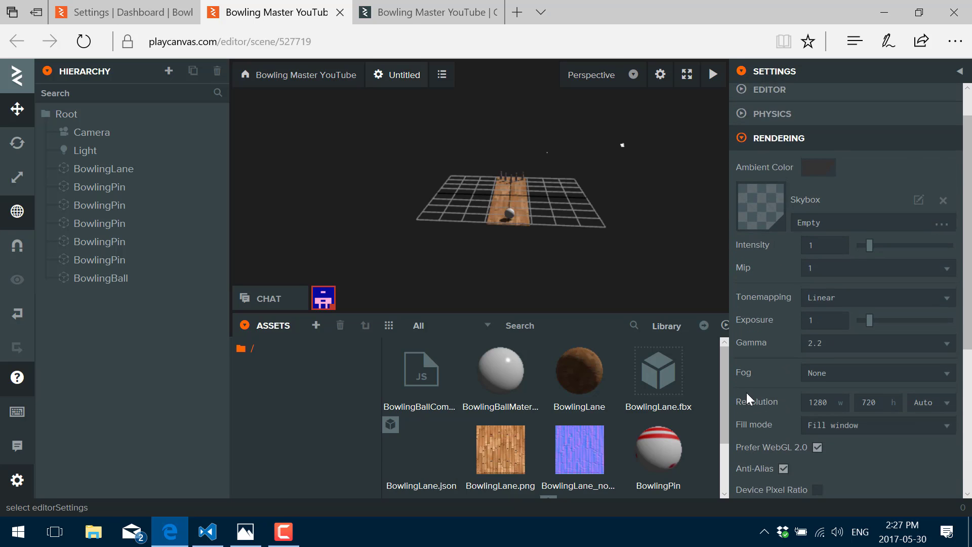
pyautogui.scroll(-4, 746, 390)
pyautogui.click(744, 487)
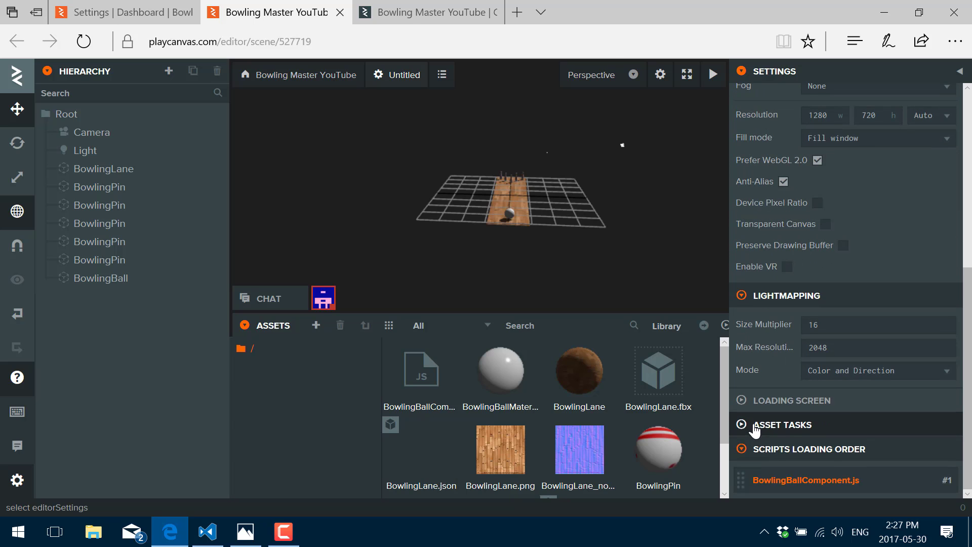
pyautogui.scroll(5, 825, 429)
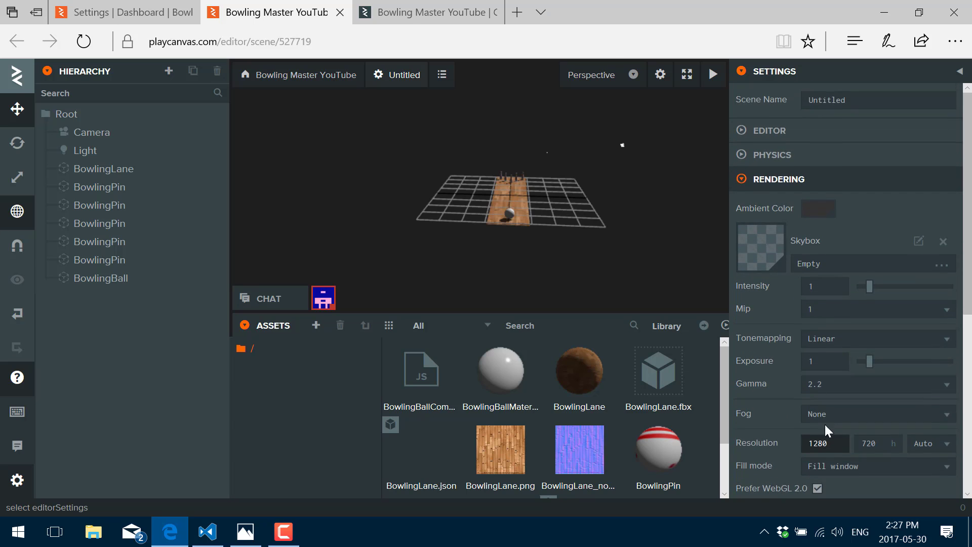
# Step: Review the physics and editor settings of the scene, and open the project's list of scenes
pyautogui.click(744, 155)
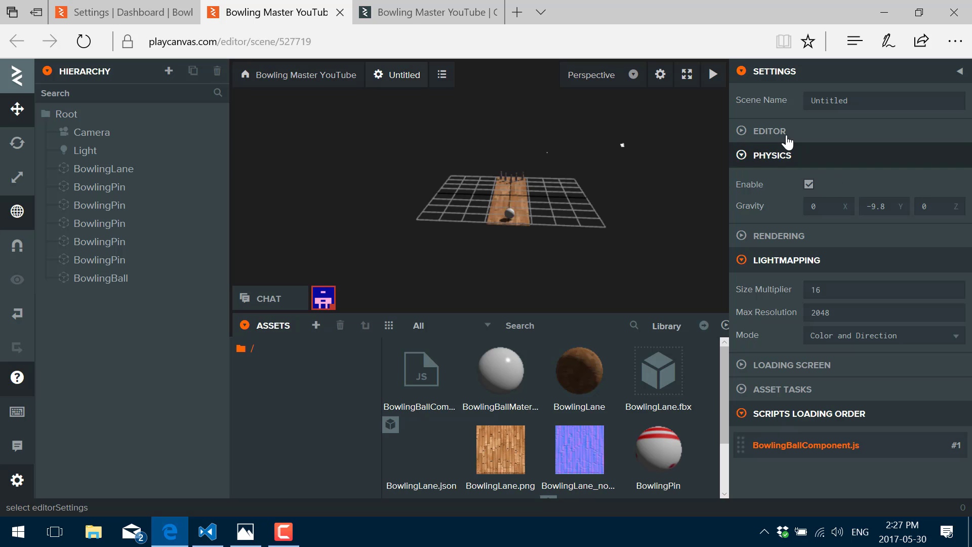
pyautogui.click(742, 133)
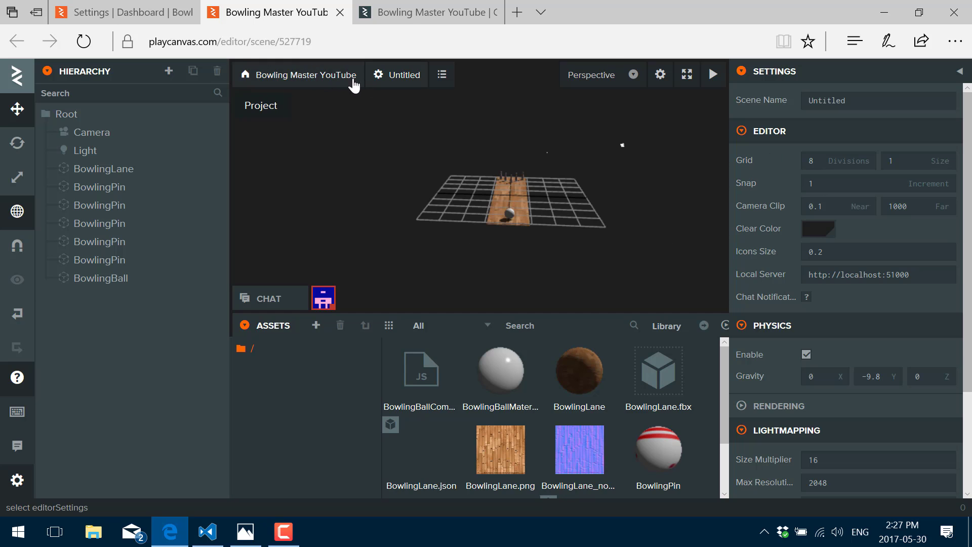
pyautogui.click(442, 75)
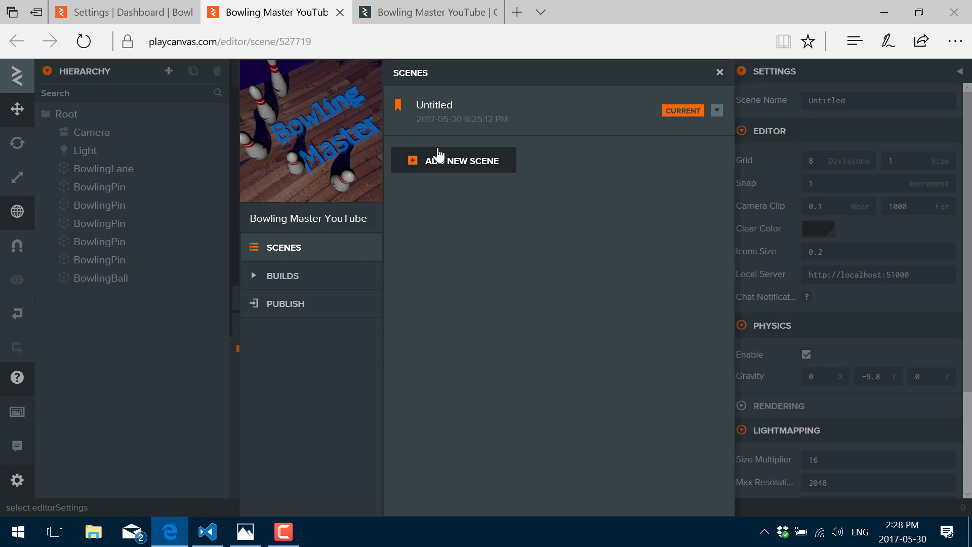
# Step: Publish a new build of the Untitled scene on PlayCanvas with the title Bowling Master YouTube and concatenated scripts
pyautogui.click(282, 277)
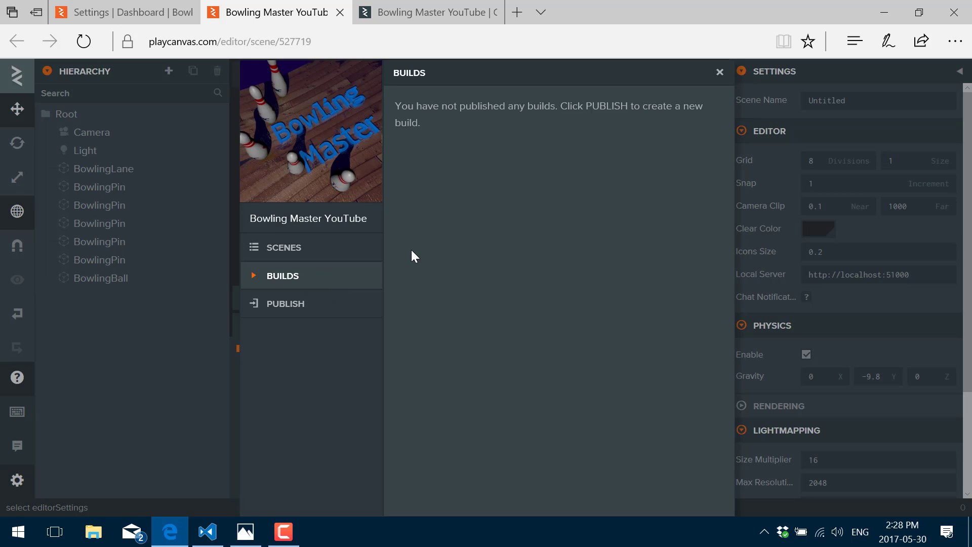
pyautogui.click(288, 302)
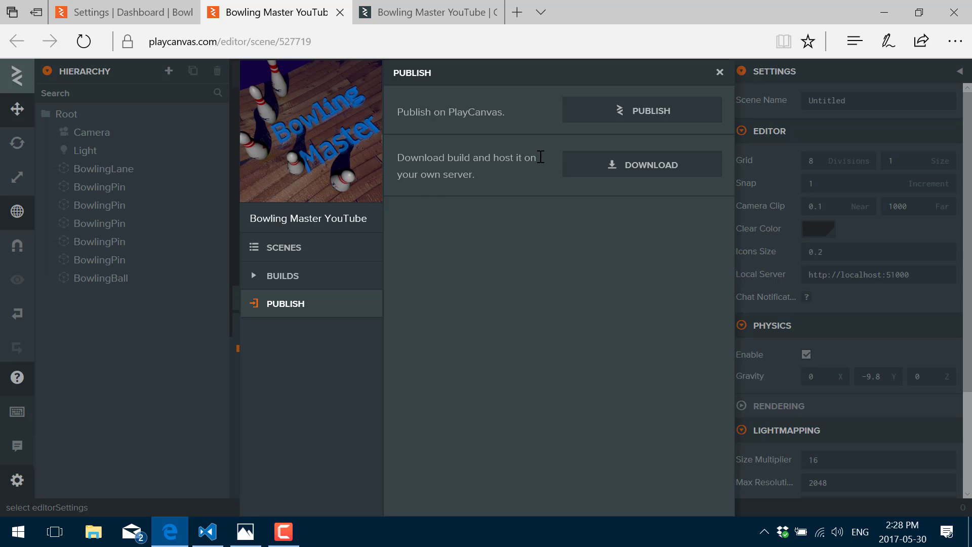
pyautogui.click(636, 113)
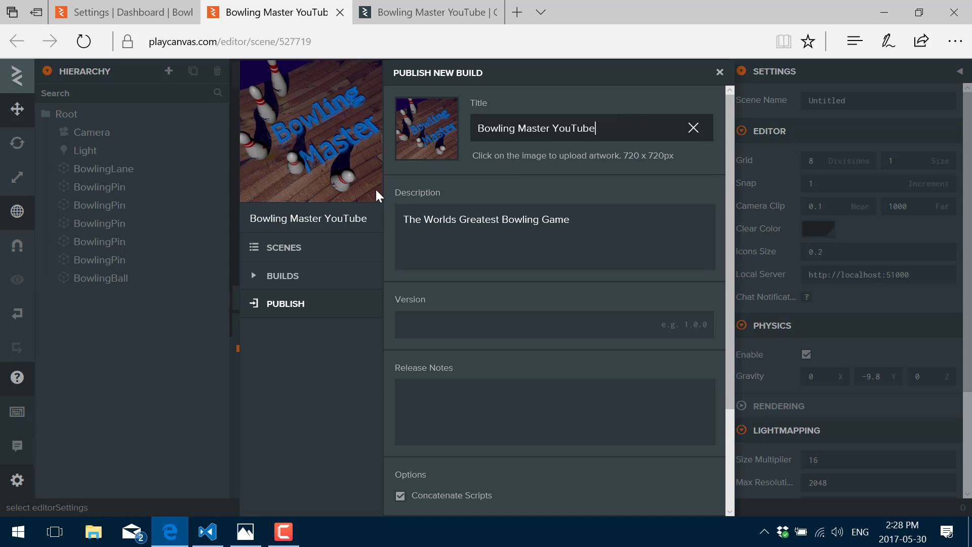
pyautogui.scroll(-3, 538, 301)
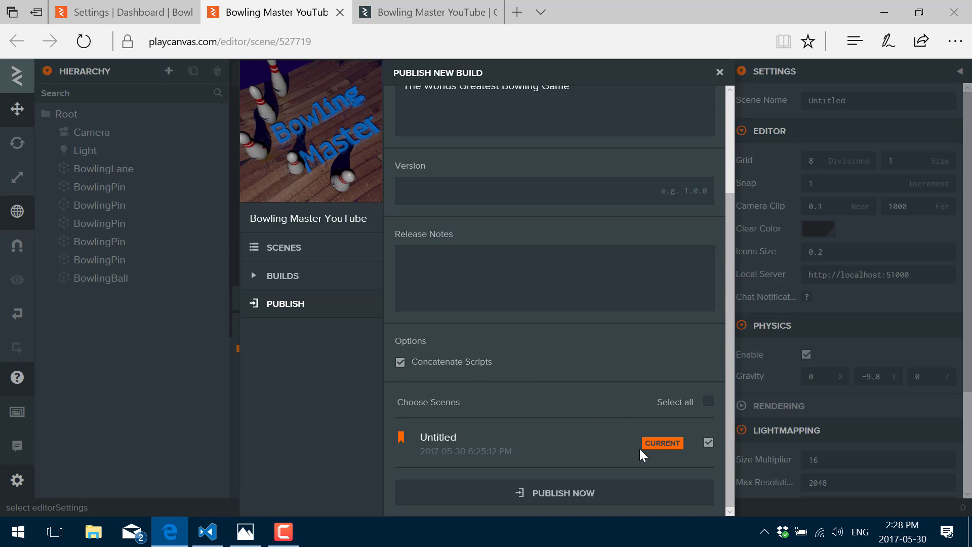
pyautogui.click(566, 494)
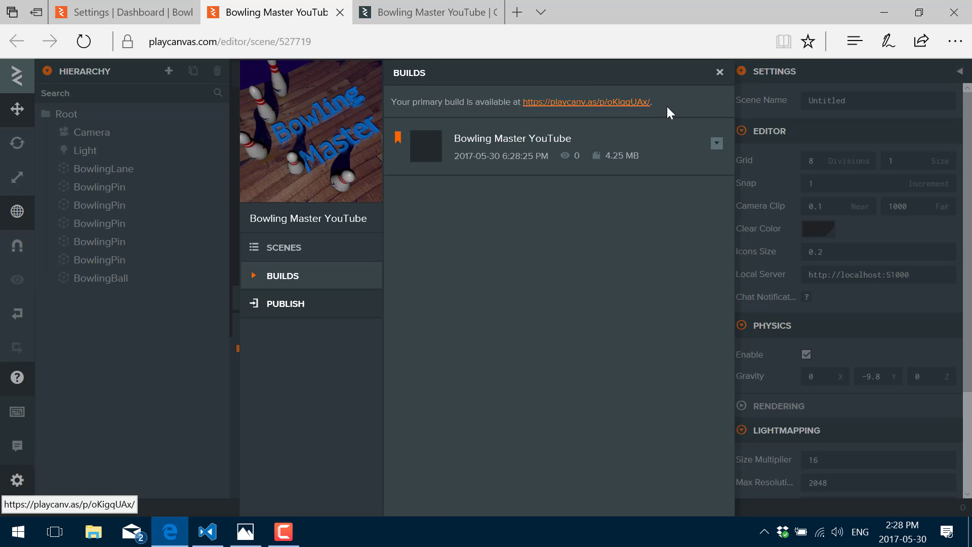
# Step: Open the published primary build to check the game, close its page, and return to the scene view in the editor
pyautogui.click(599, 108)
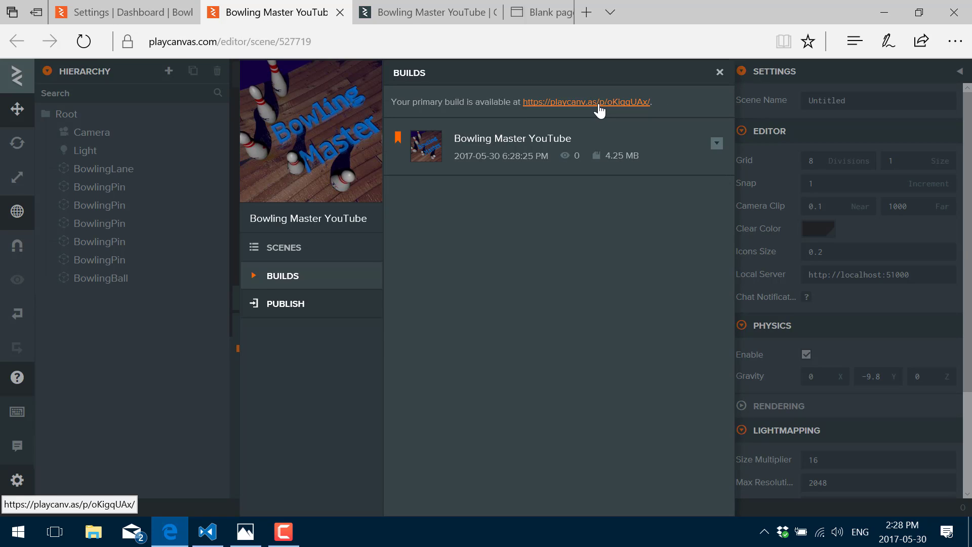
pyautogui.click(570, 12)
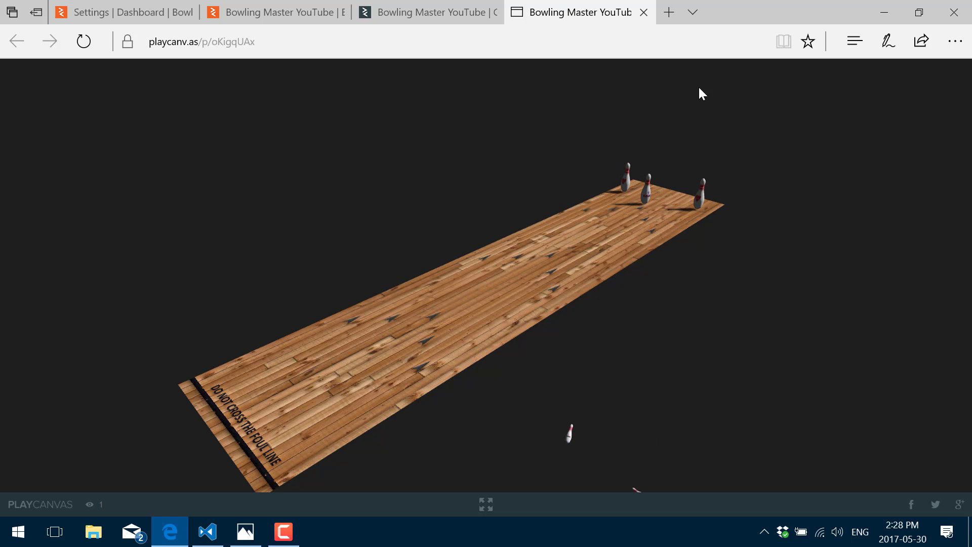
pyautogui.click(643, 12)
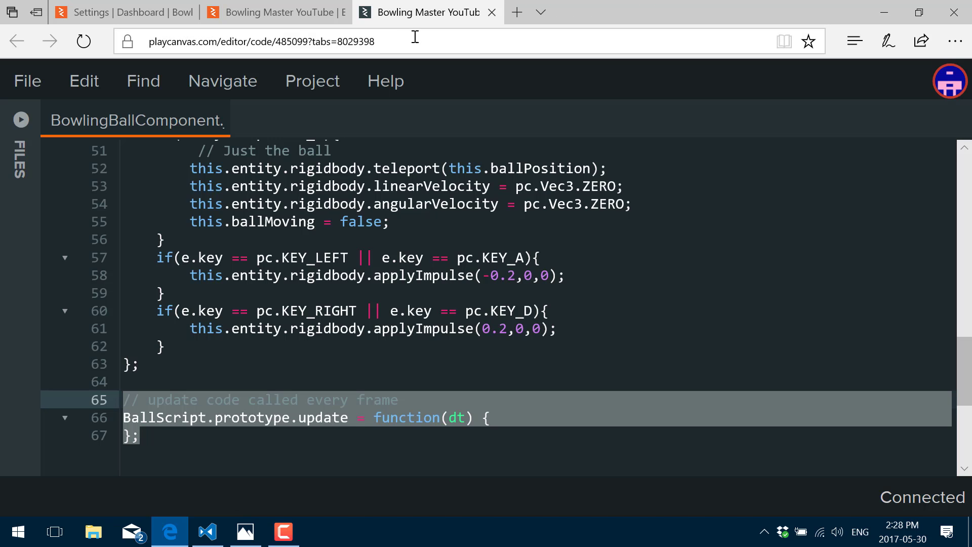
pyautogui.click(295, 14)
pyautogui.click(718, 73)
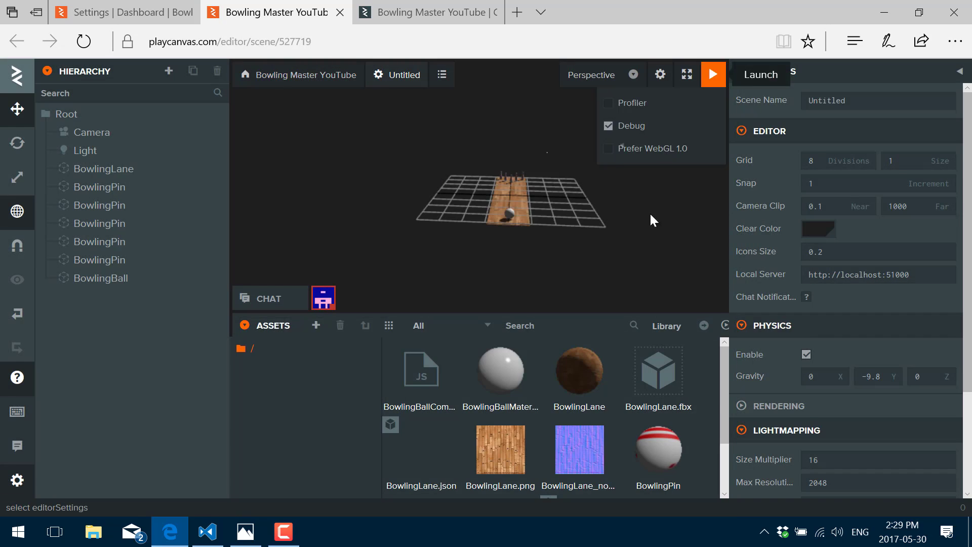
# Step: Set the BowlingBall's ballScript speed to -14, test the game in a launch page, and return to the scene editor
pyautogui.click(167, 278)
pyautogui.scroll(-7, 830, 397)
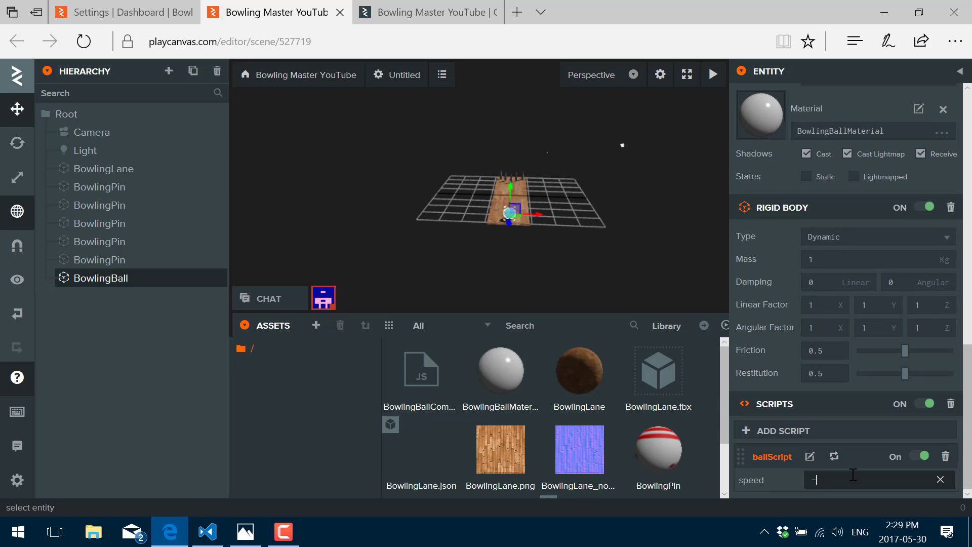
pyautogui.click(711, 74)
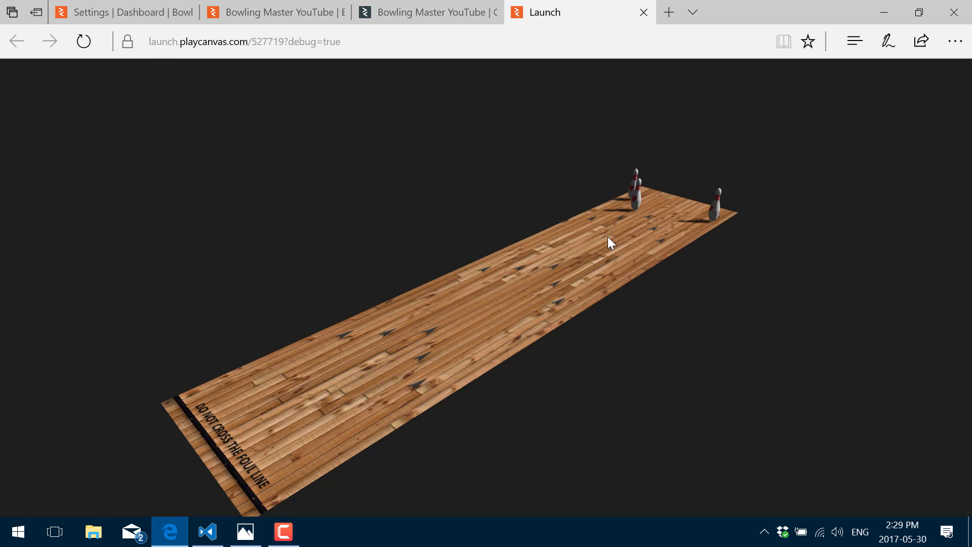
pyautogui.click(283, 12)
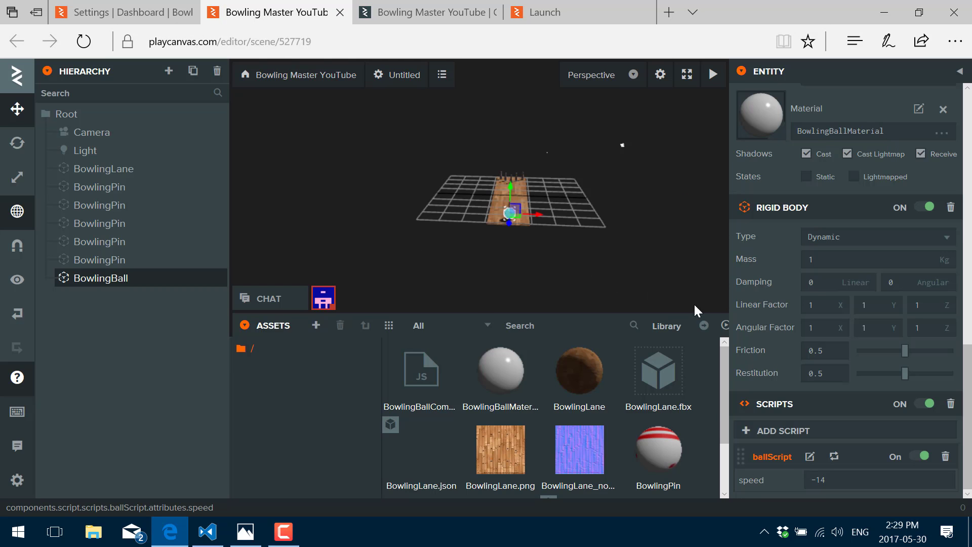
# Step: Set the BowlingBall's rigid body mass to 3 kg and launch the game to test it
pyautogui.click(127, 287)
pyautogui.click(101, 284)
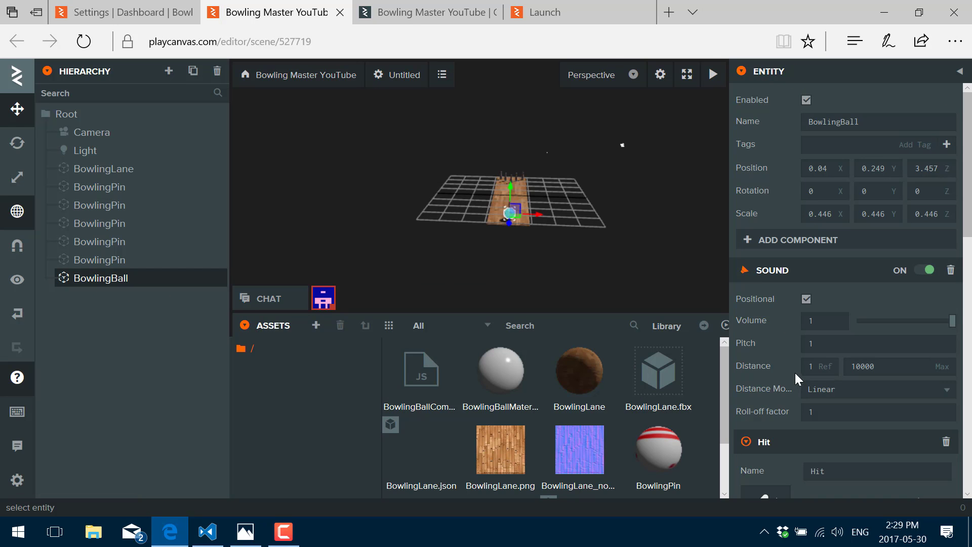
pyautogui.scroll(-10, 911, 307)
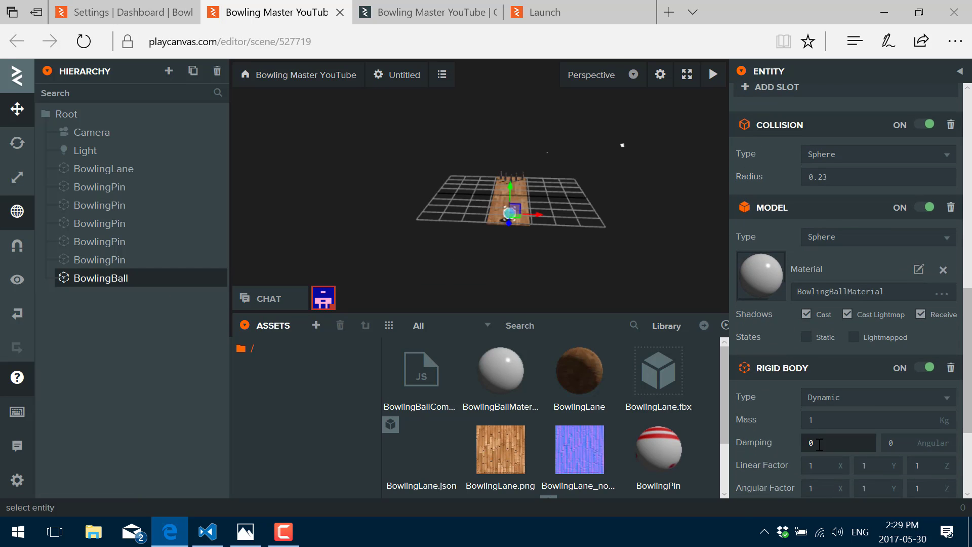
pyautogui.scroll(-1, 826, 447)
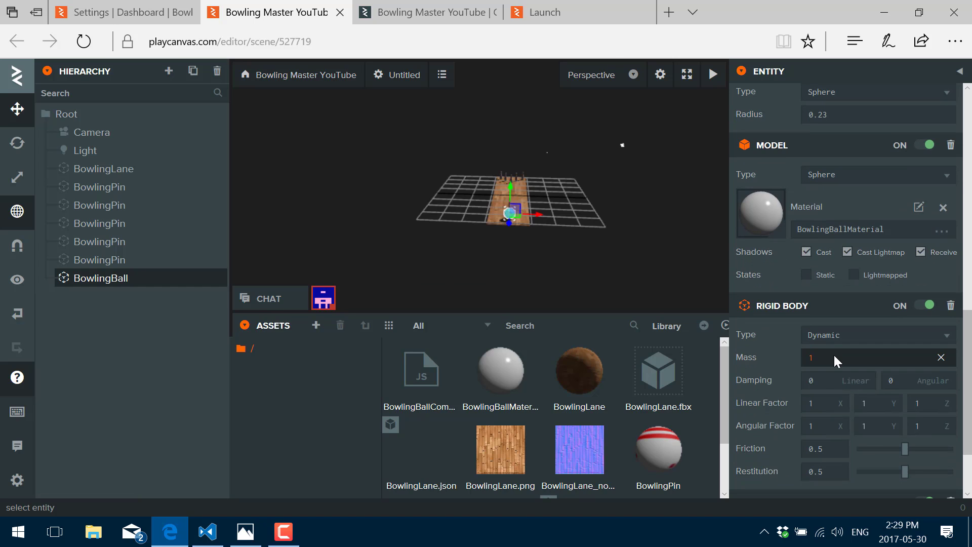
pyautogui.write('3')
pyautogui.press('Return')
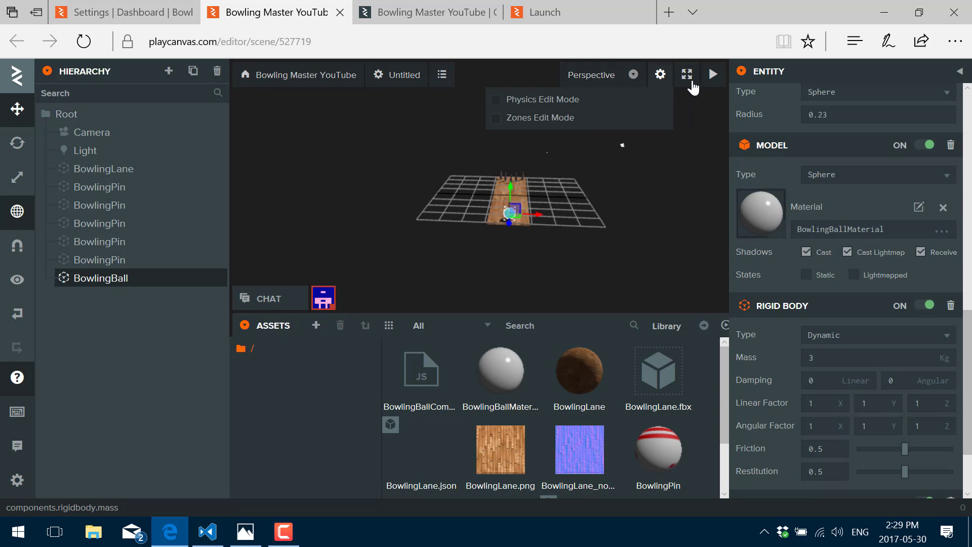
pyautogui.click(712, 74)
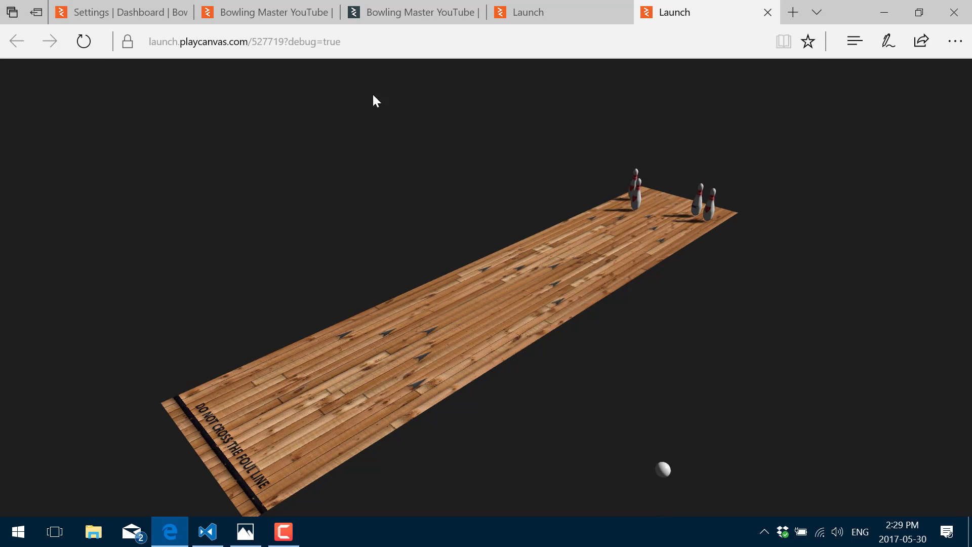
# Step: Return to the scene editor, set the BowlingBall's ballScript speed to -30, and launch the game
pyautogui.click(256, 12)
pyautogui.scroll(-2, 852, 420)
pyautogui.click(870, 477)
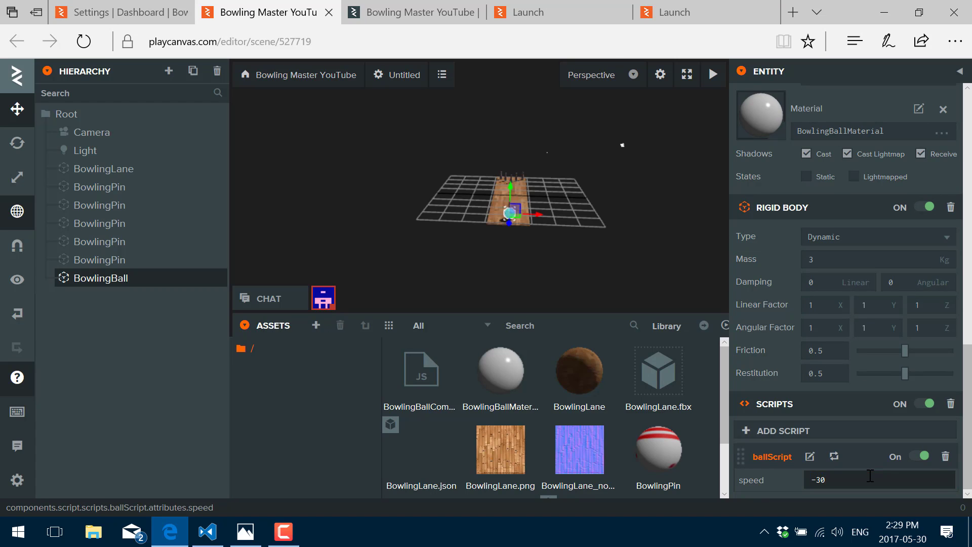
pyautogui.click(713, 75)
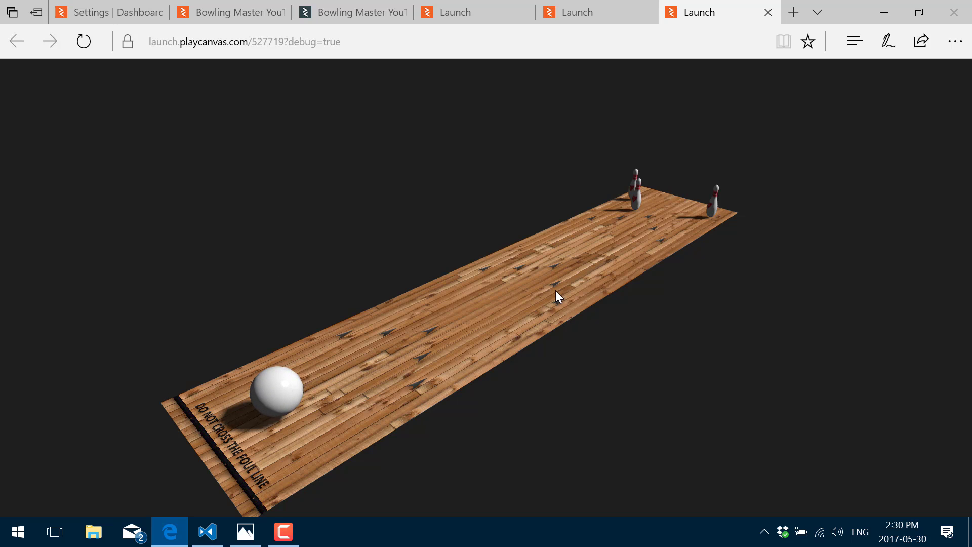
# Step: Throw the ball in the running game, reload the game page, and give it focus for another test
pyautogui.press('space')
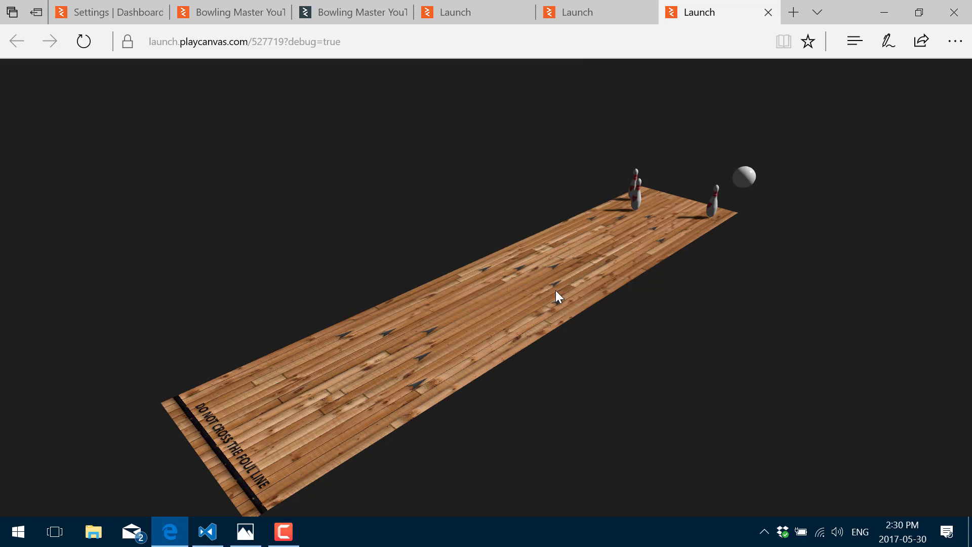
pyautogui.click(85, 41)
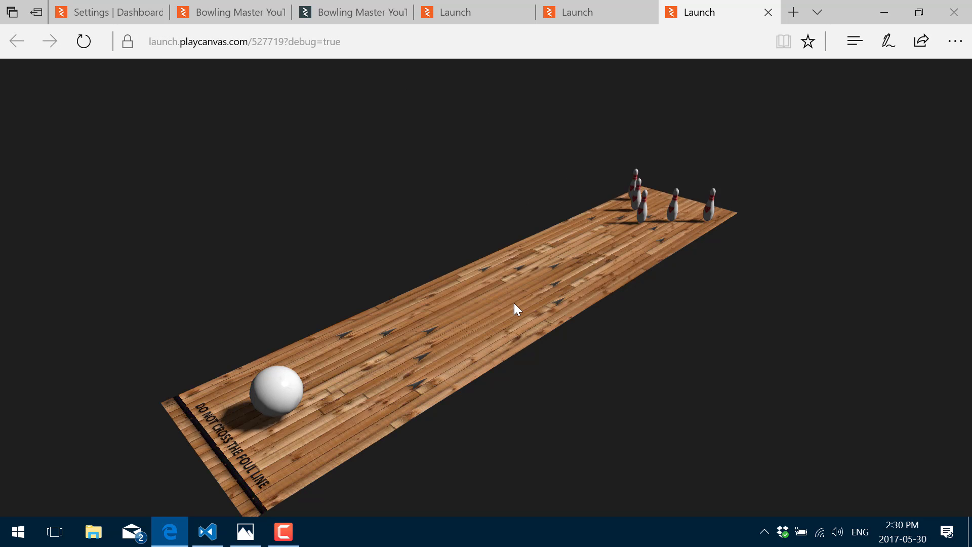
pyautogui.click(457, 340)
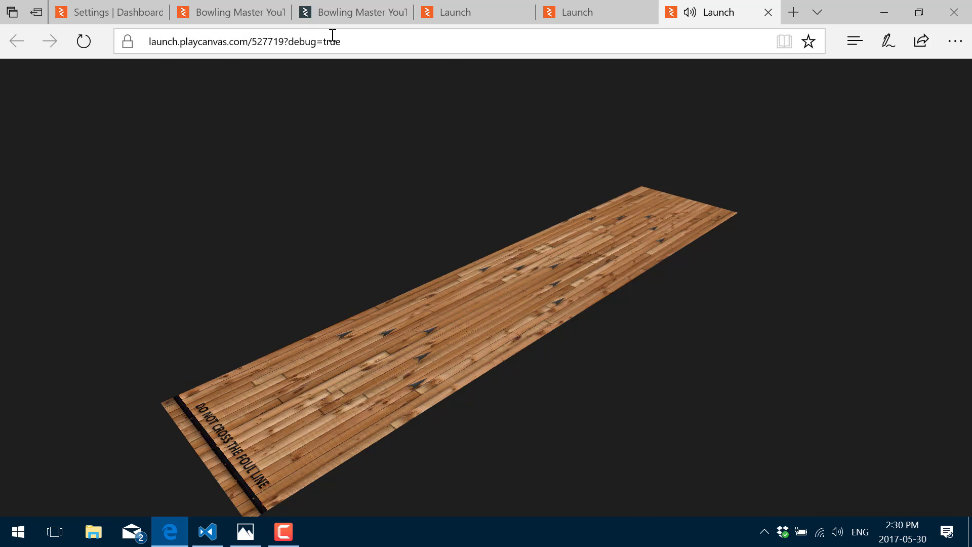
# Step: Check a BowlingPin's tag, and change the findByTag argument in the script's KEY_R block to "Pin"
pyautogui.click(233, 20)
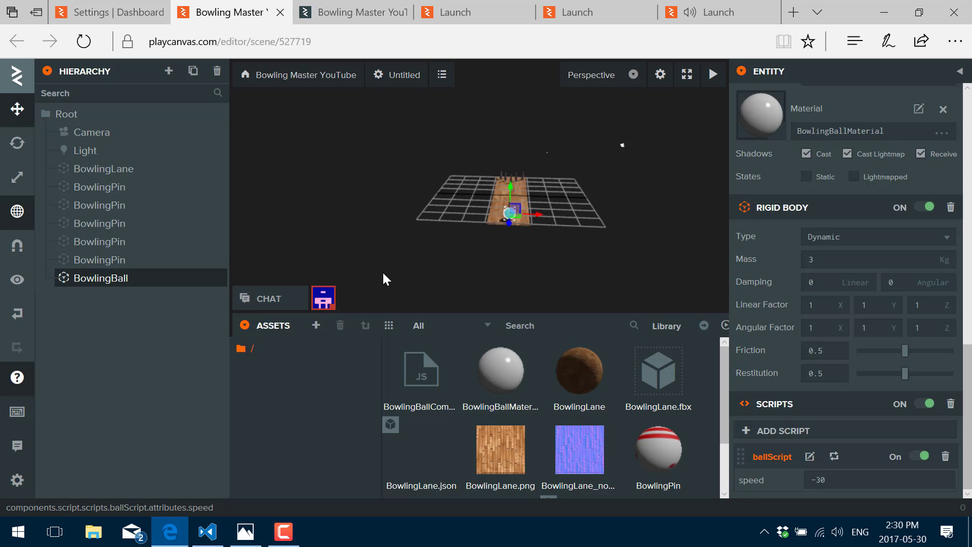
pyautogui.click(123, 242)
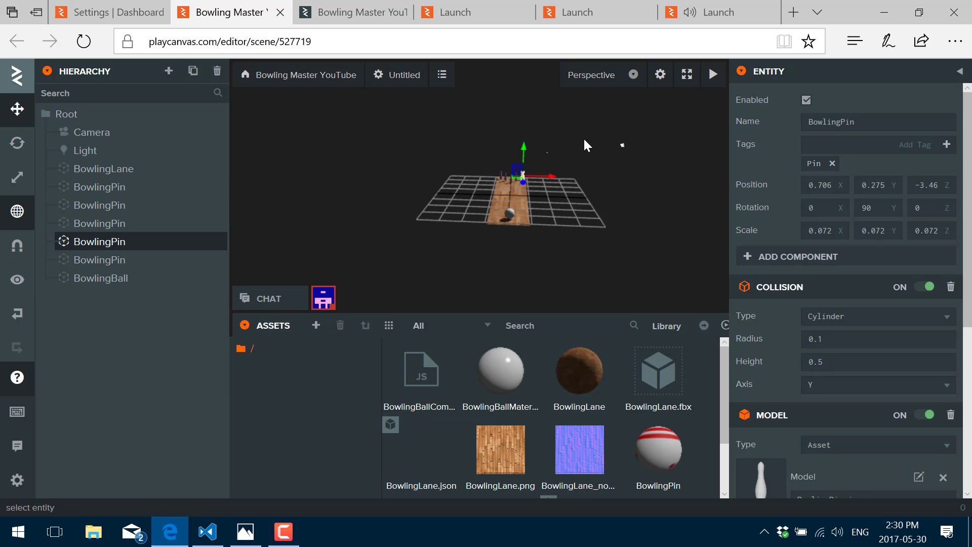
pyautogui.click(341, 14)
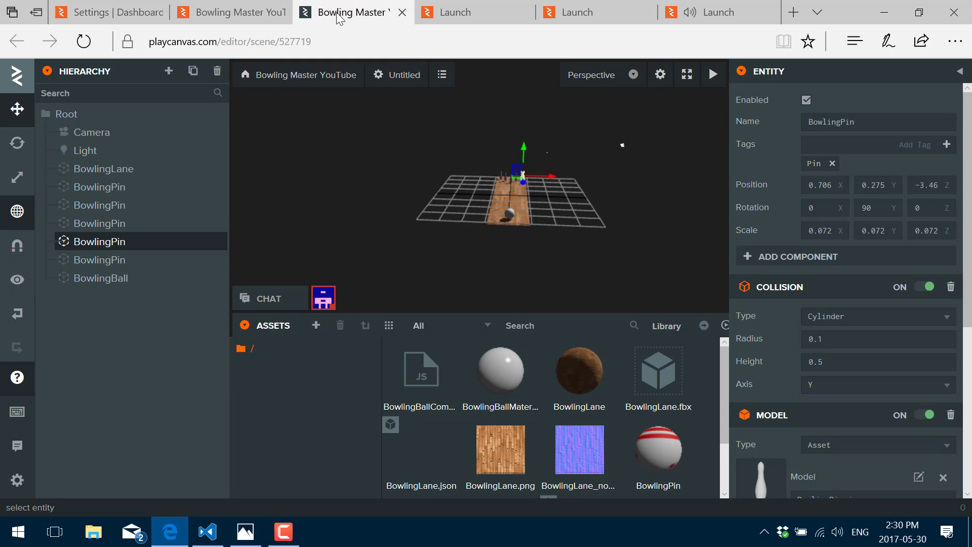
pyautogui.scroll(8, 383, 274)
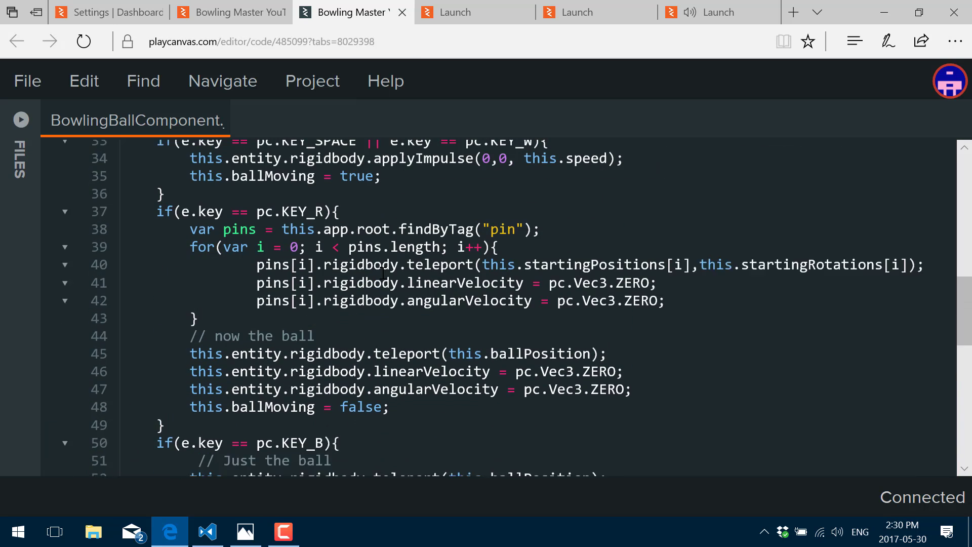
pyautogui.moveTo(493, 302); pyautogui.dragTo(502, 303)
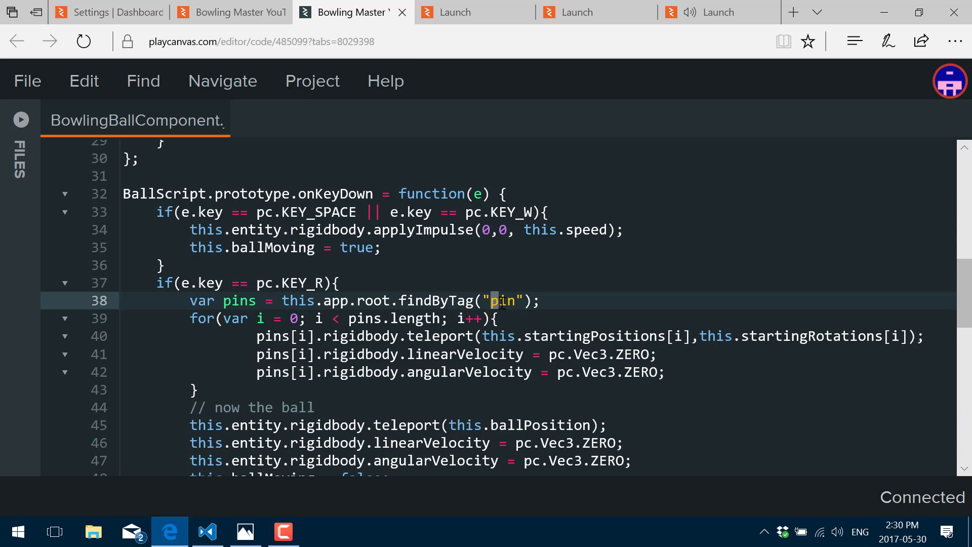
pyautogui.write('P')
pyautogui.press('Up')
pyautogui.press('Up')
pyautogui.press('Up')
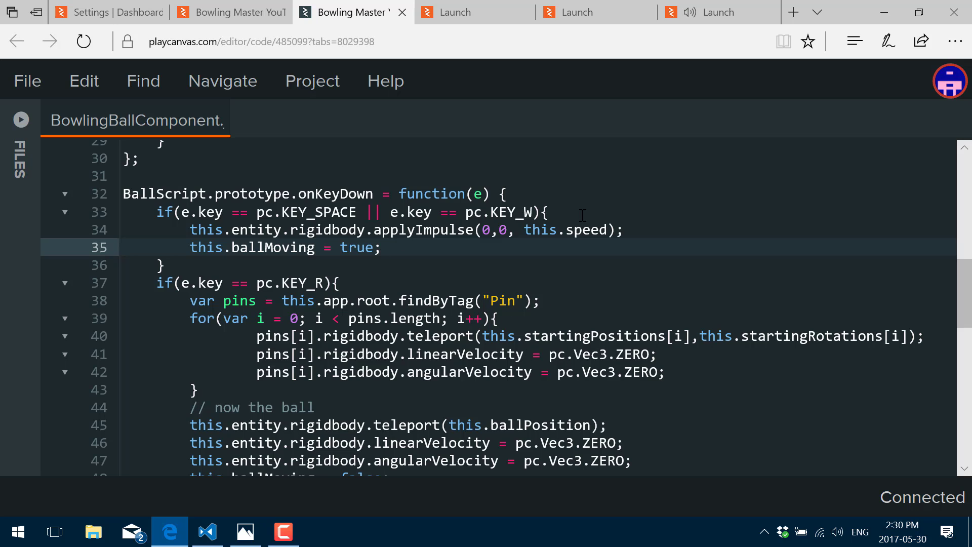
# Step: Launch the game from the scene editor to test the pin reset, and close all launched game pages
pyautogui.click(232, 12)
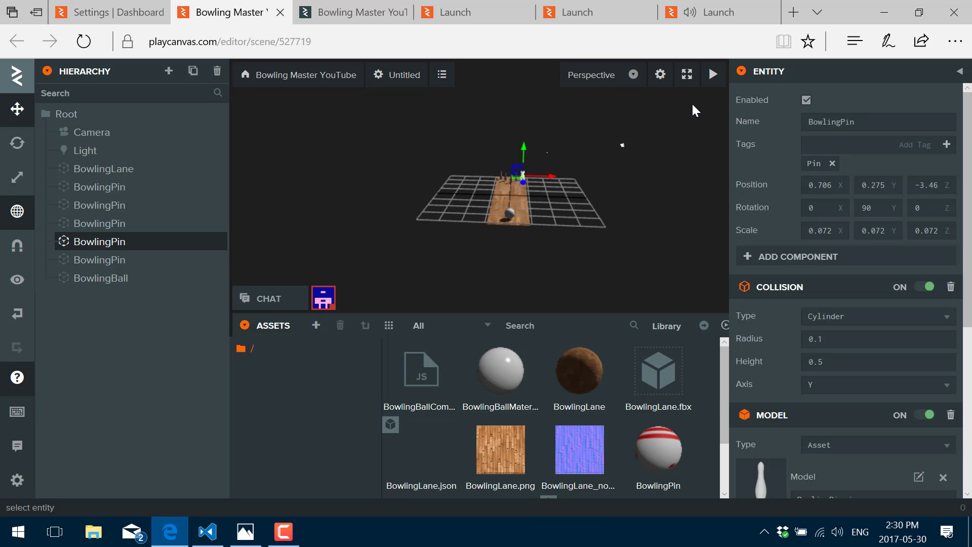
pyautogui.click(712, 75)
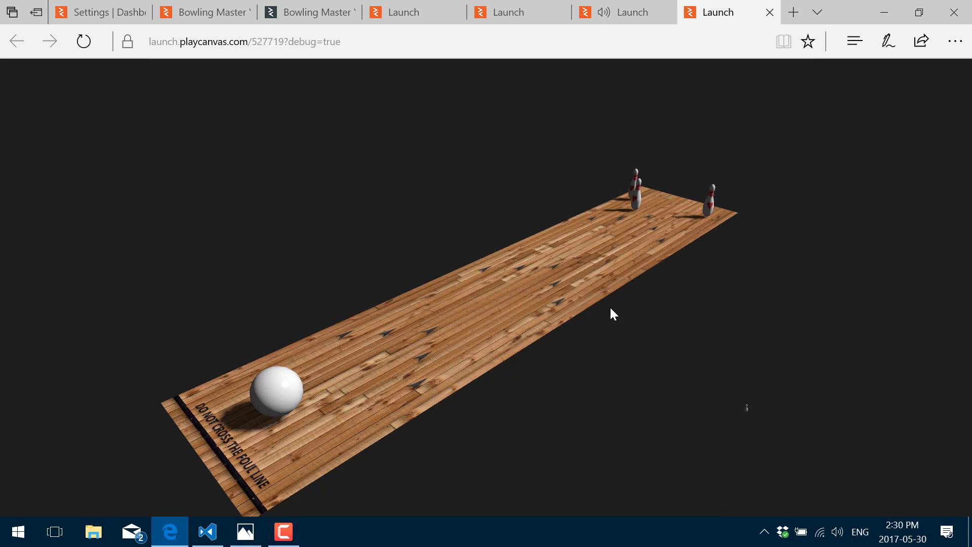
pyautogui.click(454, 12)
pyautogui.click(454, 10)
pyautogui.click(454, 10)
pyautogui.click(454, 10)
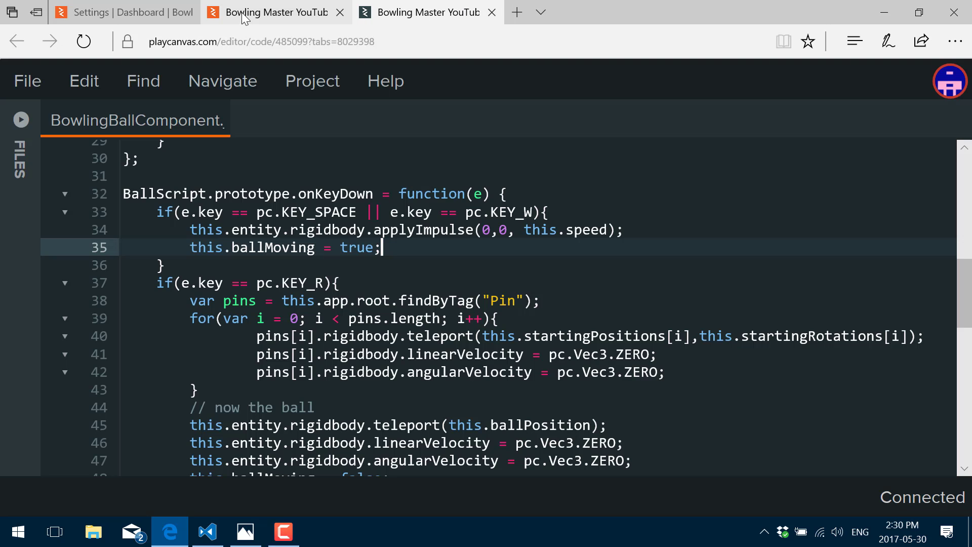
# Step: Examine the ball script for the tag and entity names used in its reset, collision and initialize code
pyautogui.click(562, 297)
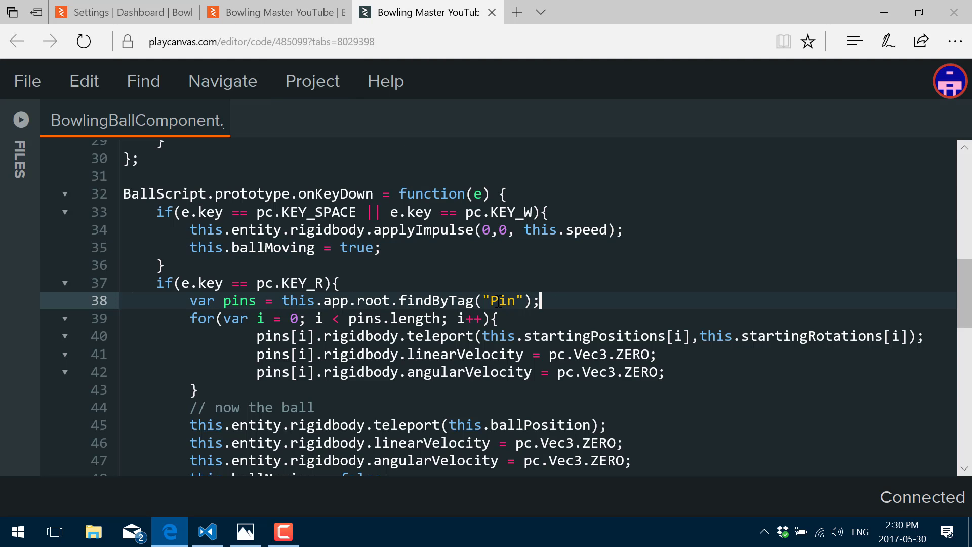
pyautogui.scroll(-10, 499, 300)
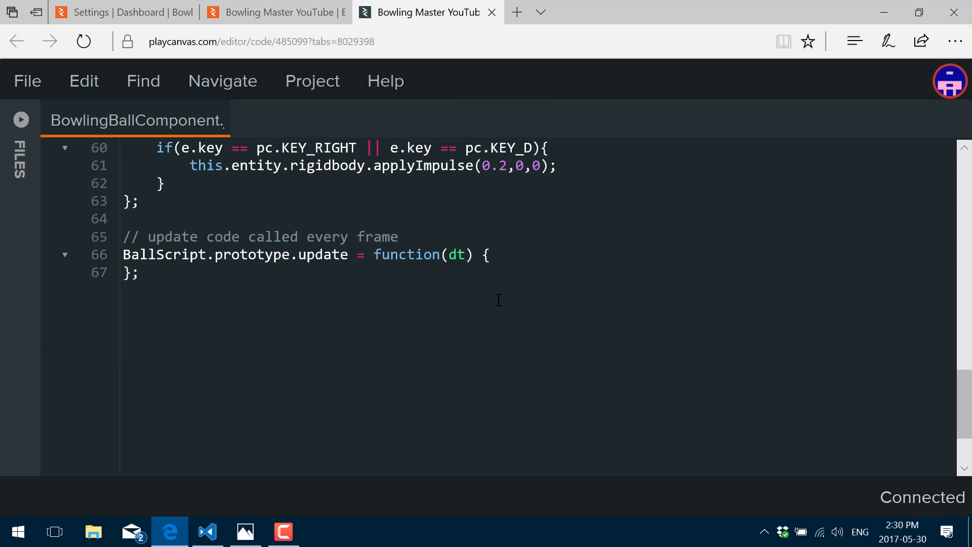
pyautogui.scroll(8, 498, 299)
pyautogui.scroll(5, 498, 298)
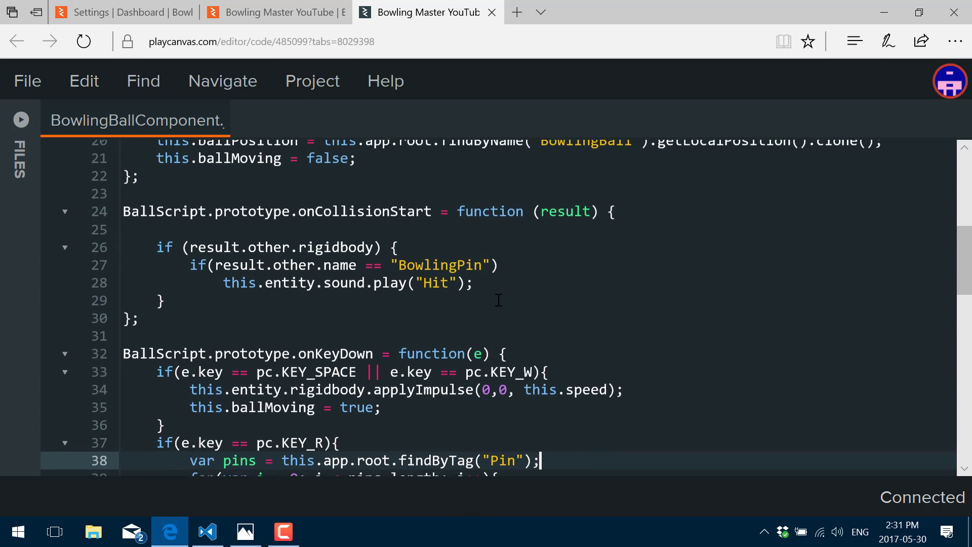
pyautogui.doubleClick(443, 270)
pyautogui.click(600, 303)
pyautogui.scroll(2, 588, 299)
pyautogui.doubleClick(586, 252)
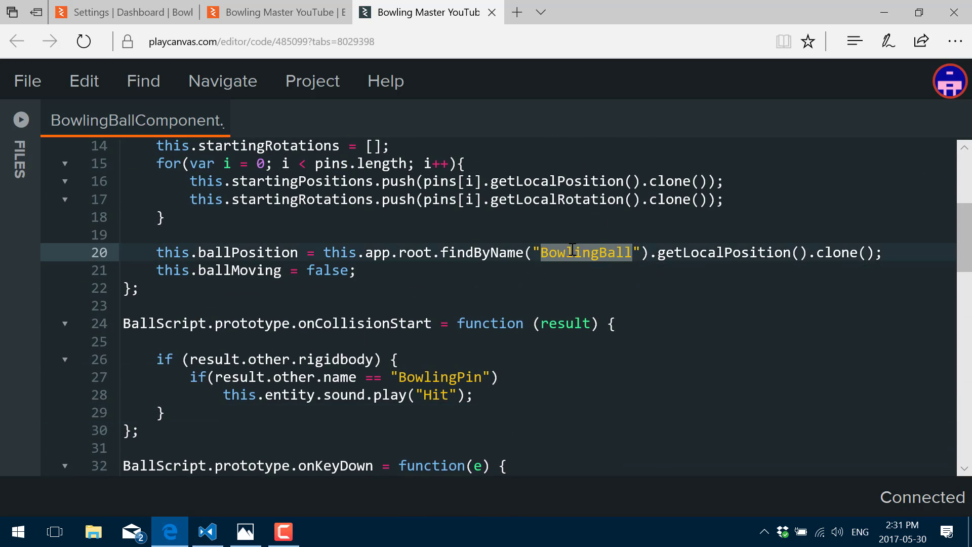
# Step: Launch the game again from the scene editor to test the reset, and examine the beginning of the ball script
pyautogui.click(282, 11)
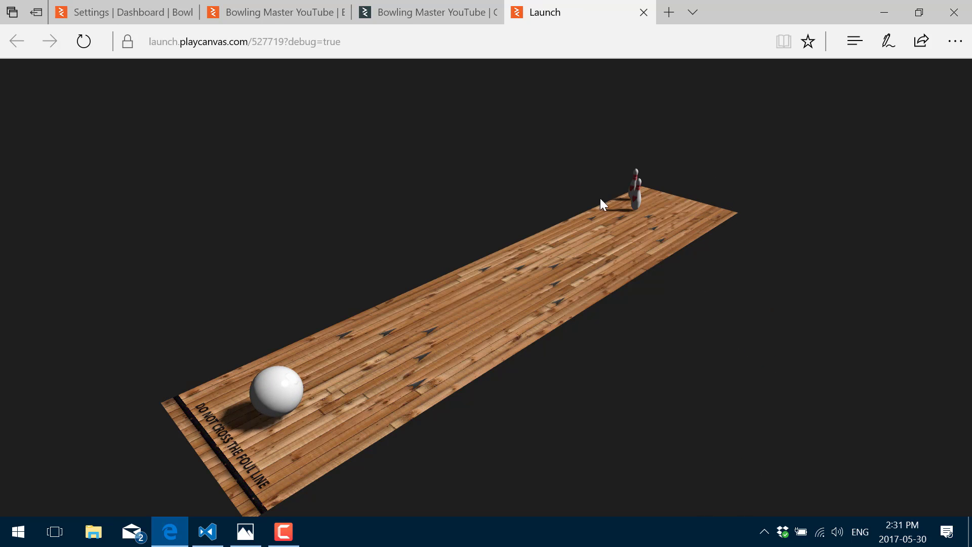
pyautogui.click(254, 15)
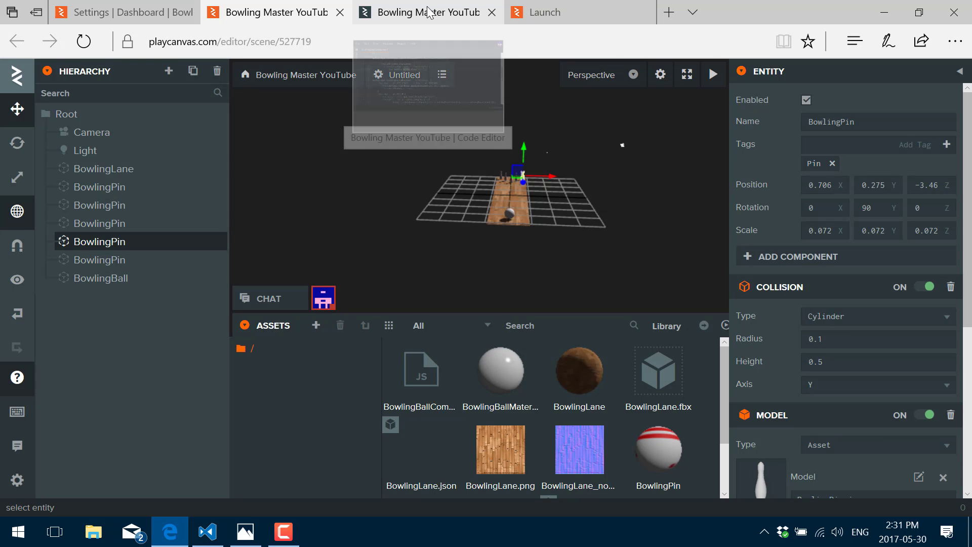
pyautogui.click(431, 12)
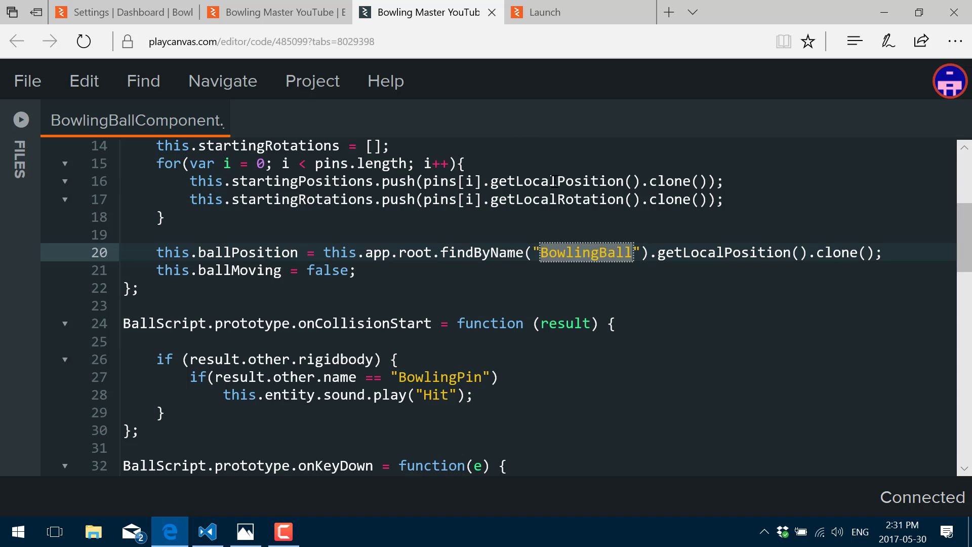
pyautogui.scroll(4, 551, 202)
pyautogui.scroll(1, 552, 225)
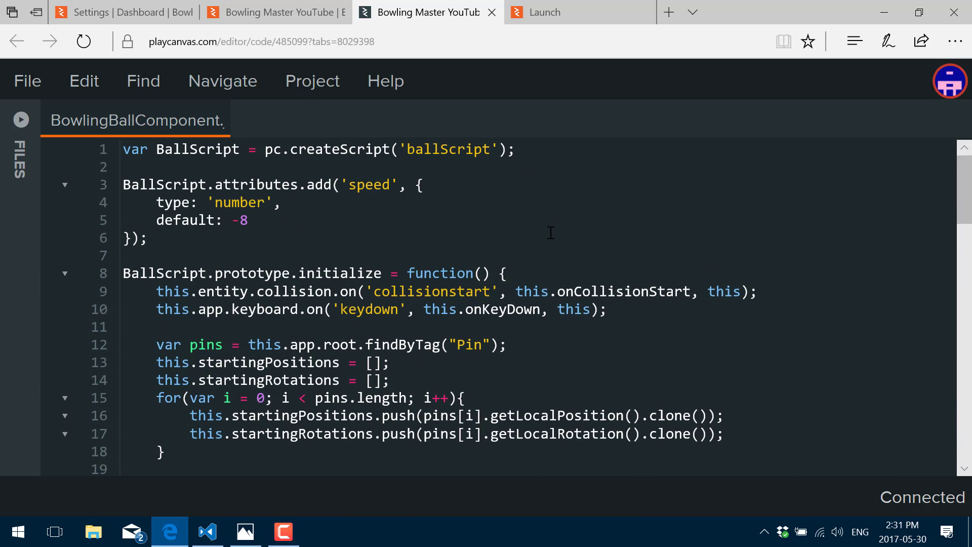
pyautogui.scroll(-1, 551, 233)
pyautogui.scroll(1, 551, 233)
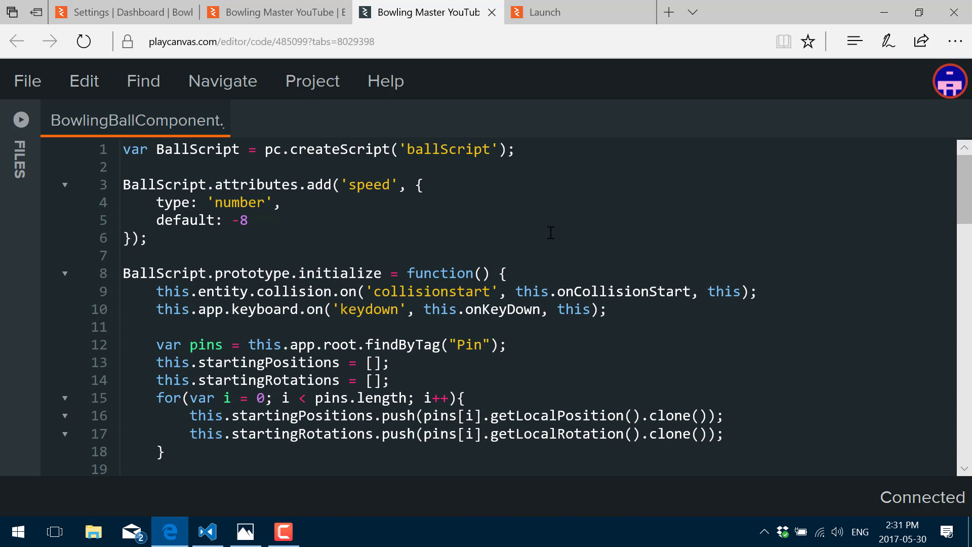